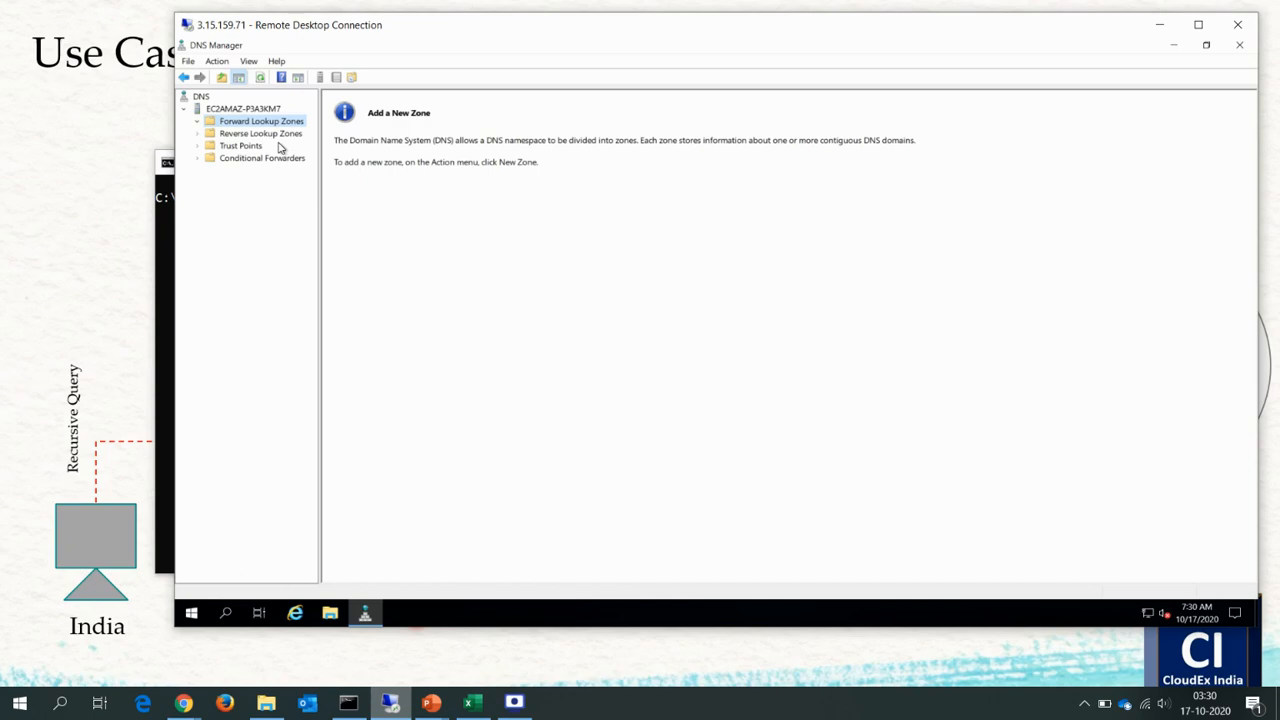
Examine the DNS server's Reverse Lookup Zones, Trust Points, Conditional Forwarders and Forward Lookup Zones folders.
left_click(259, 136)
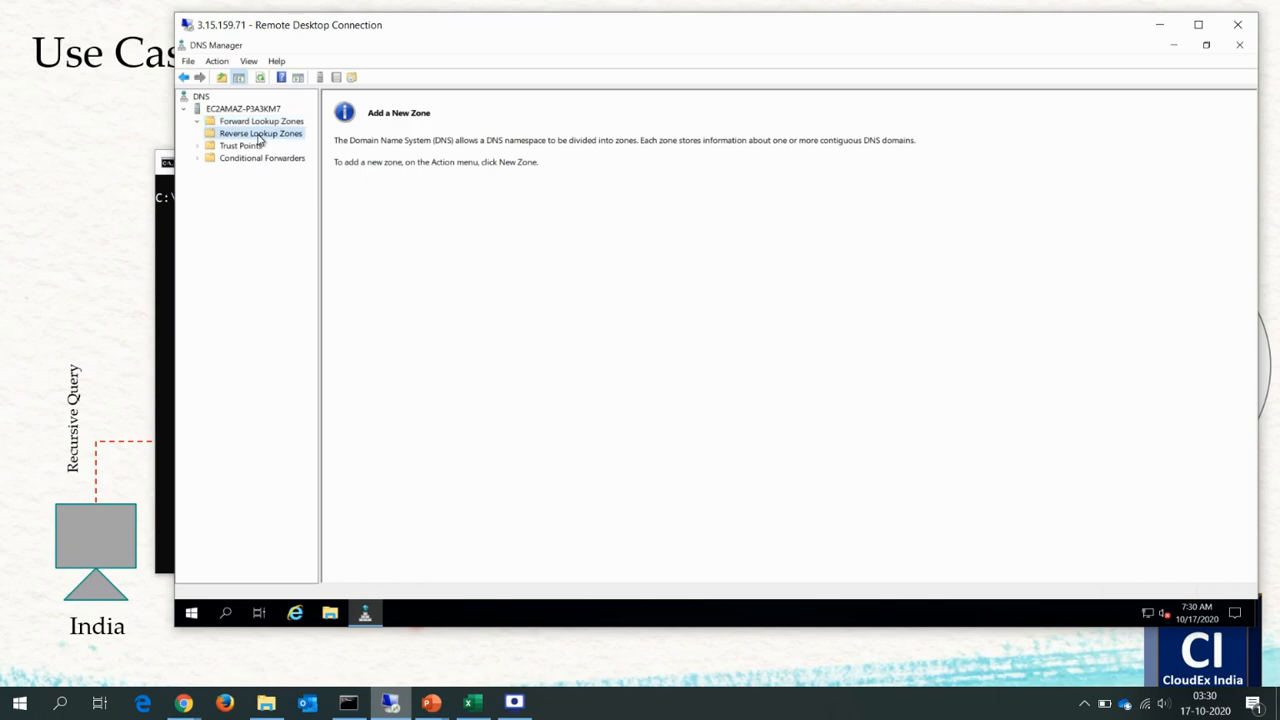
left_click(245, 147)
left_click(274, 162)
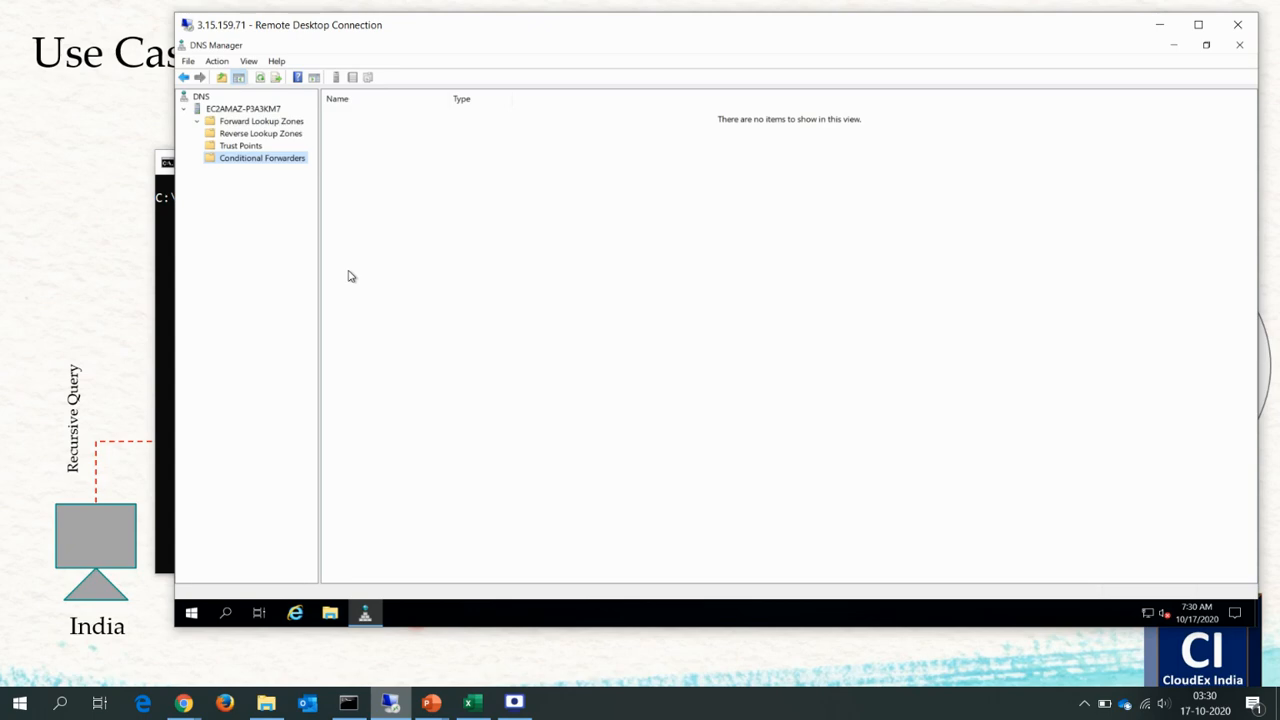
left_click(276, 123)
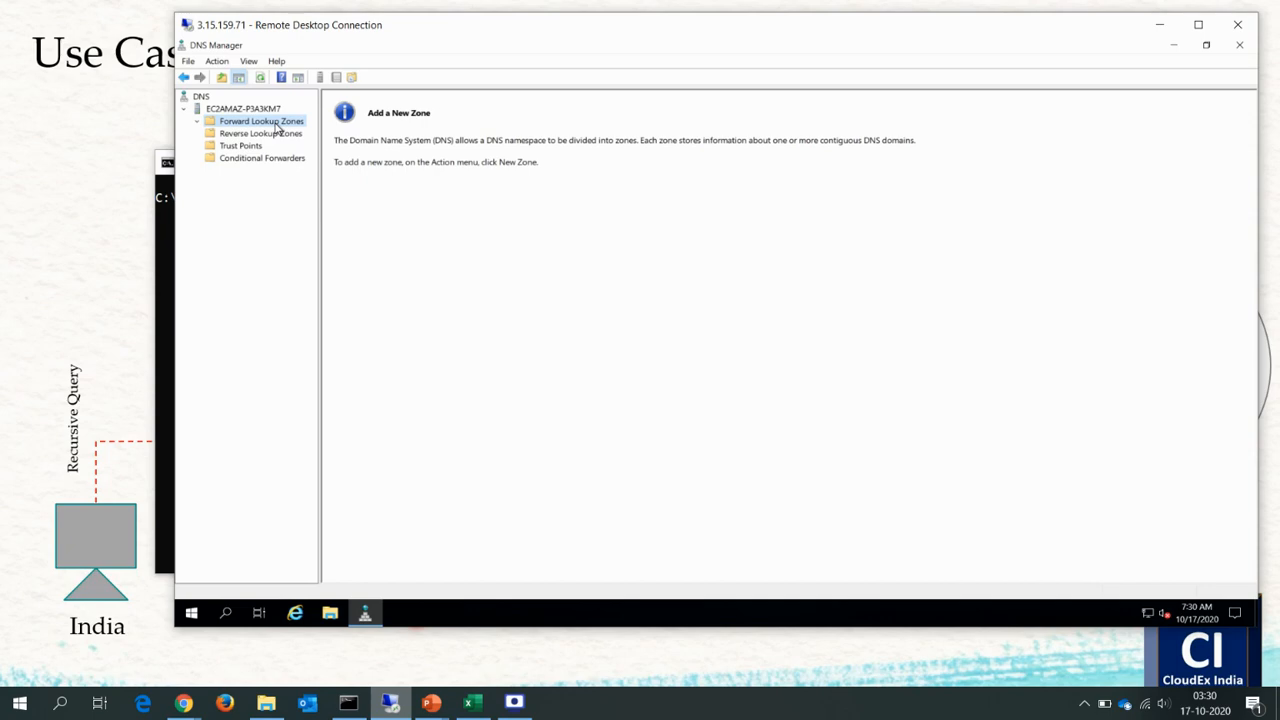
Start a new primary zone under Forward Lookup Zones and name it cloudexindia.com.
right_click(276, 126)
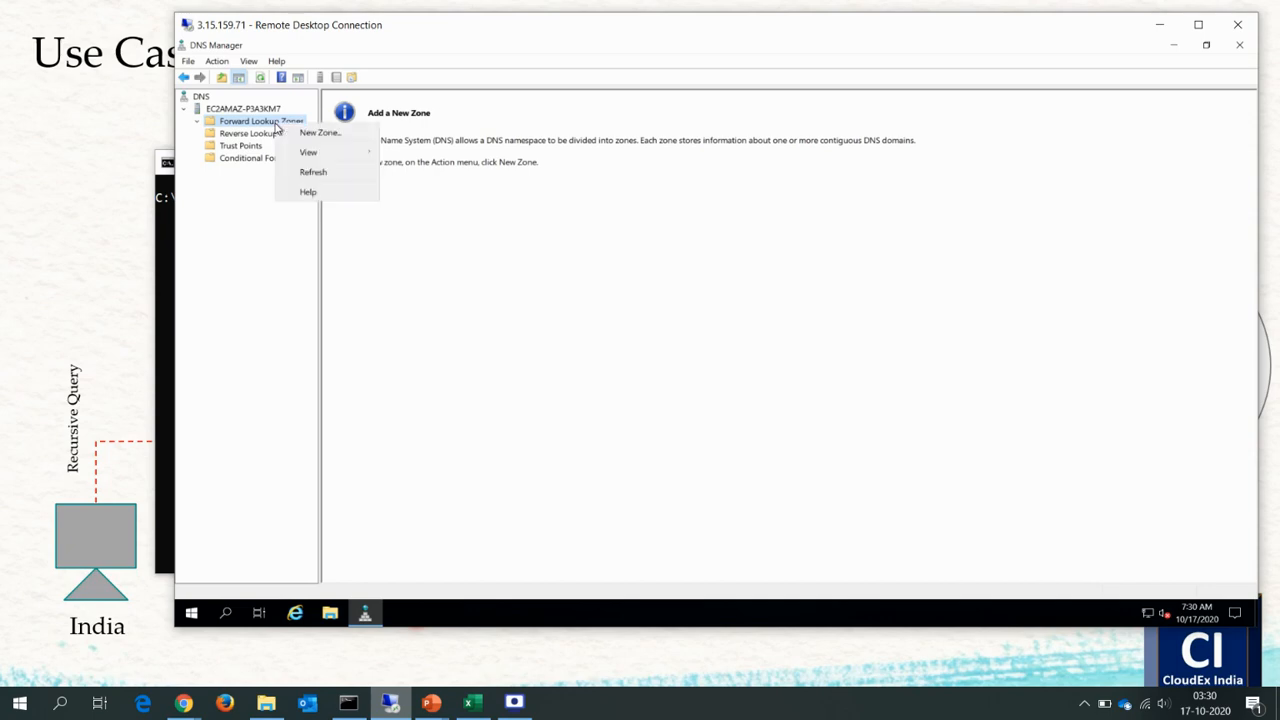
left_click(322, 132)
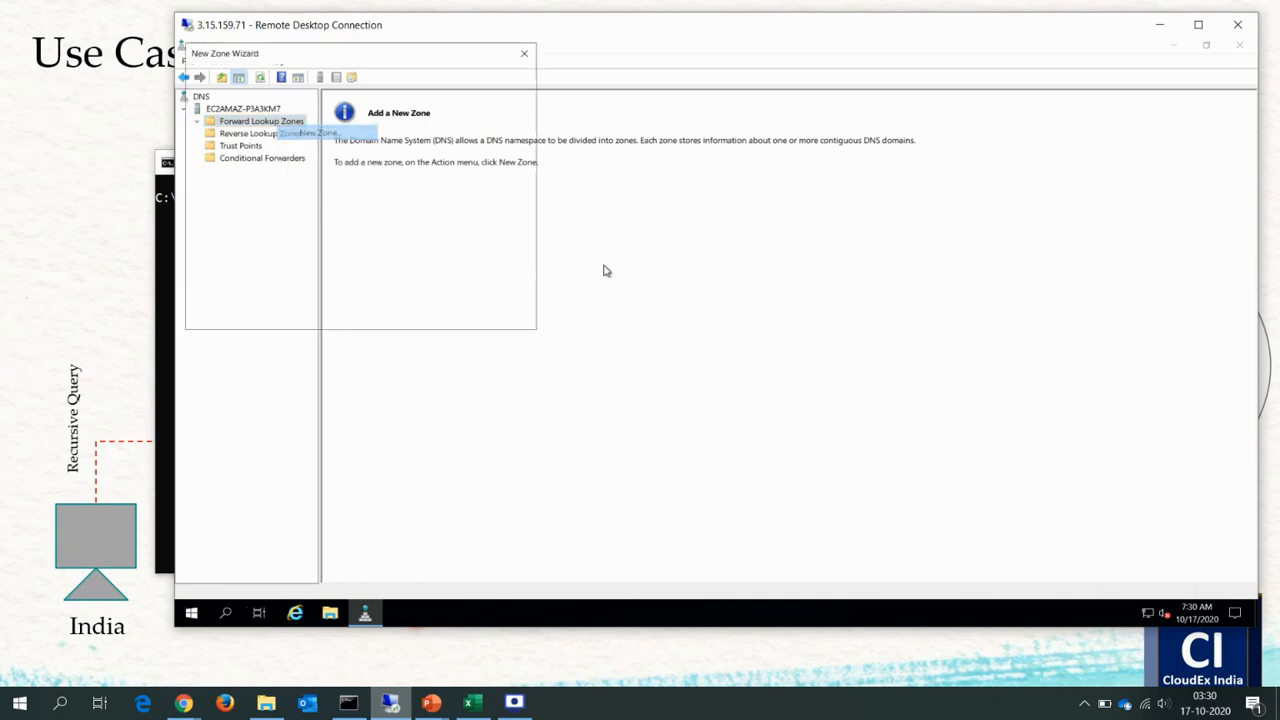
left_click(442, 313)
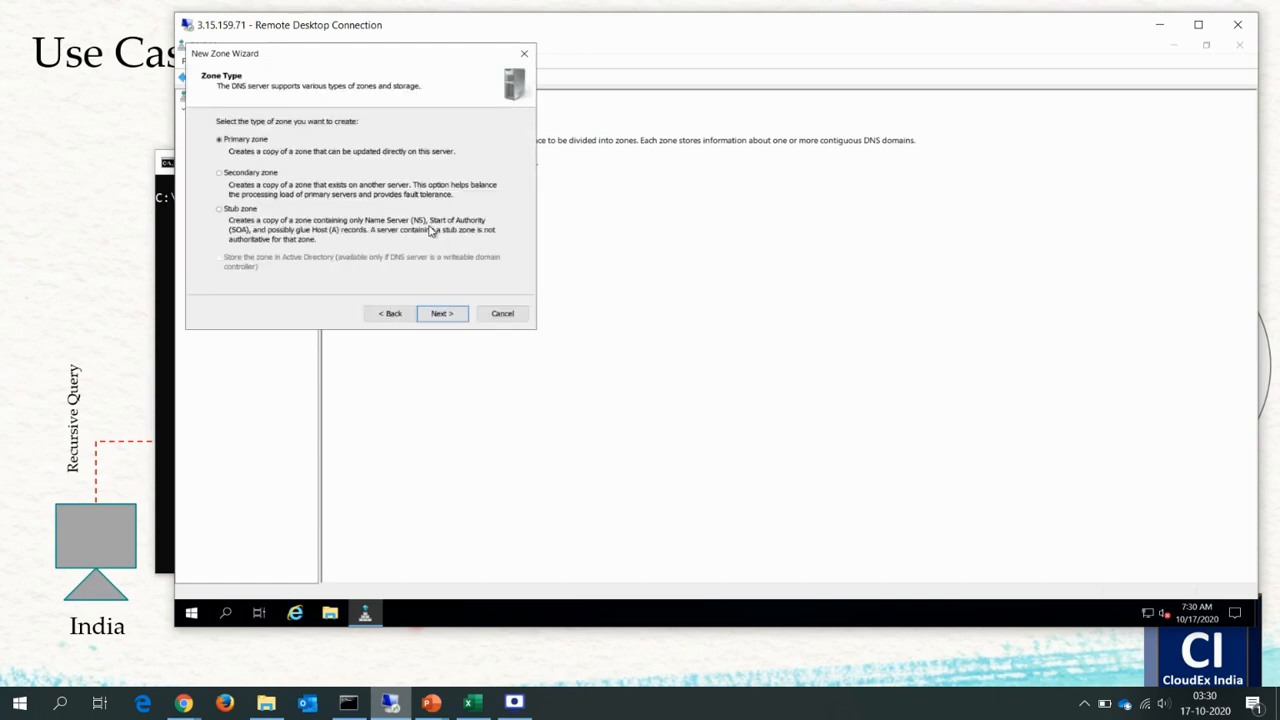
left_click(441, 313)
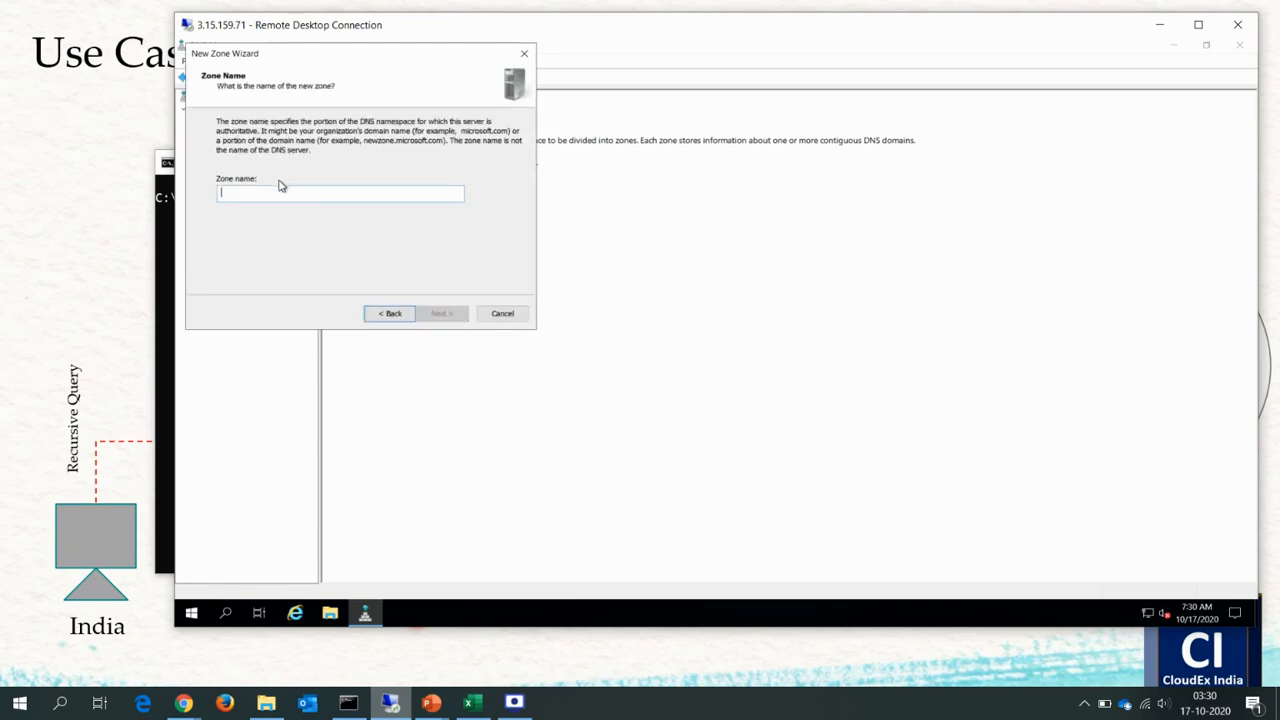
type("cloude")
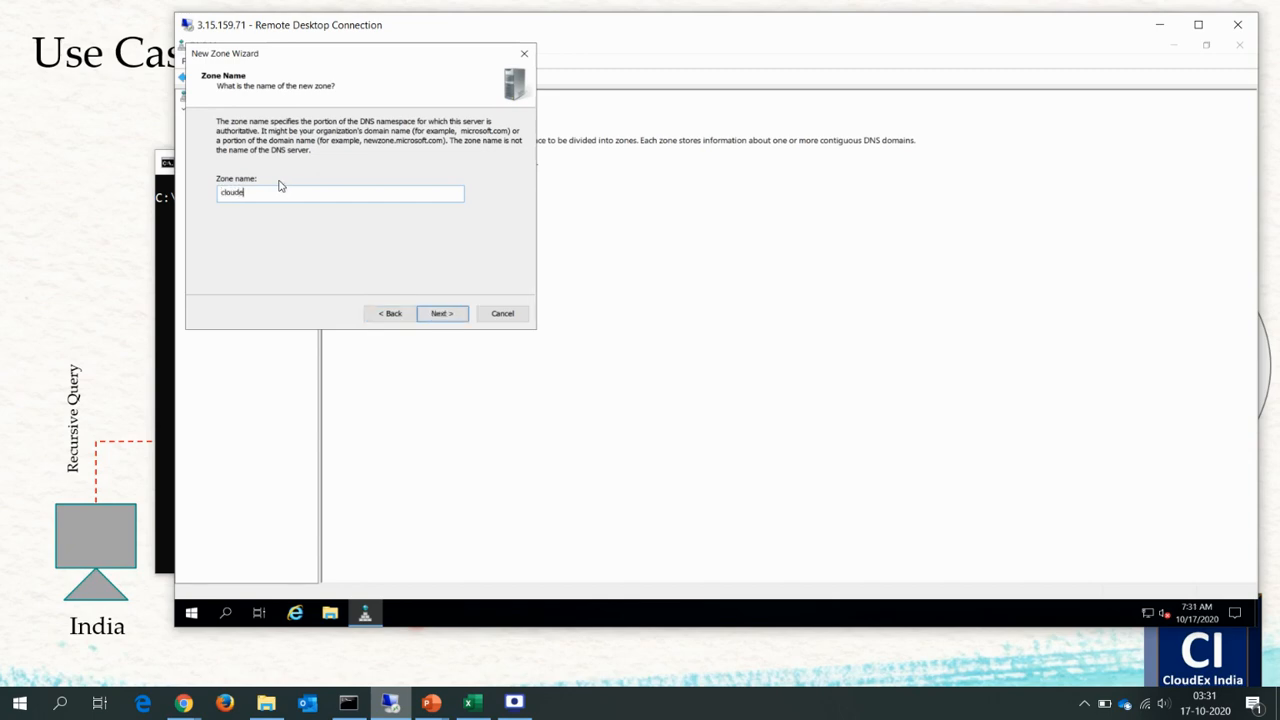
type("xindia.com")
Copy the zone name cloudexindia.com and paste it into a new Notepad document on the local computer.
double_click(280, 186)
key("ctrl+c")
key("super+r")
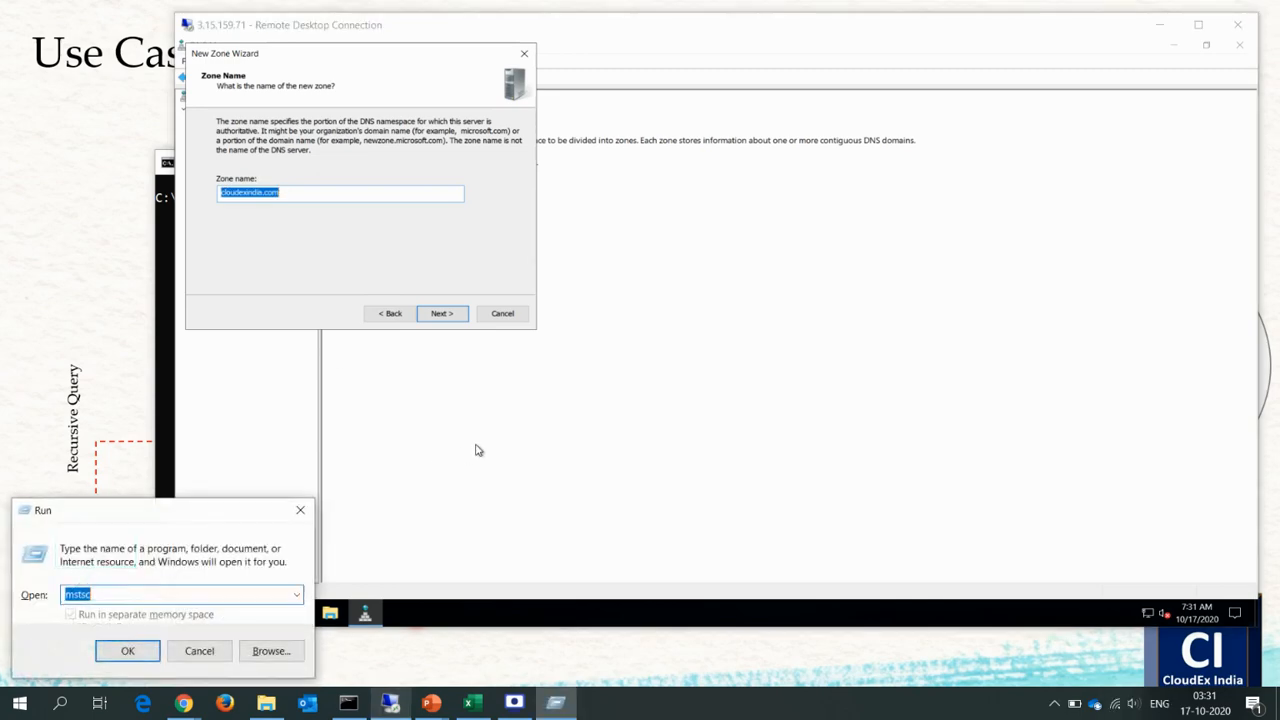
type("notepad")
key("Return")
key("ctrl+v")
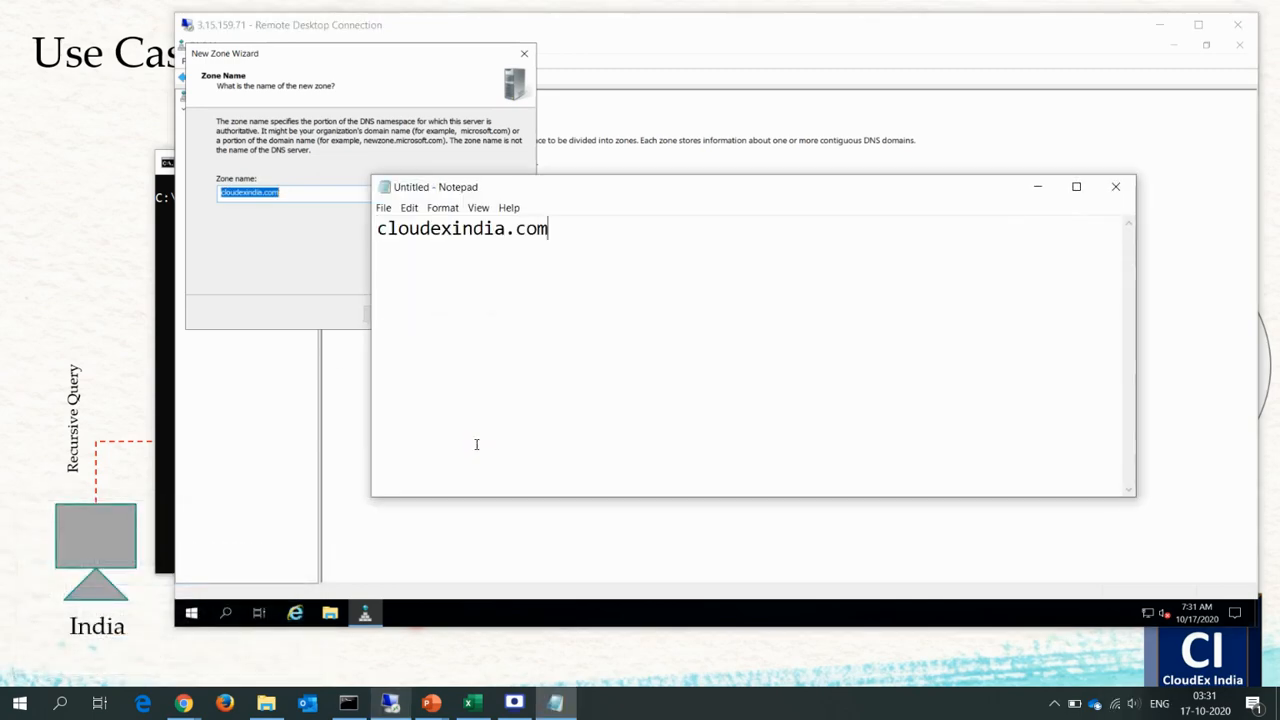
Return to the New Zone Wizard and finish creating the zone with the new file cloudexindia.com.dns and the remaining default settings.
left_click(333, 284)
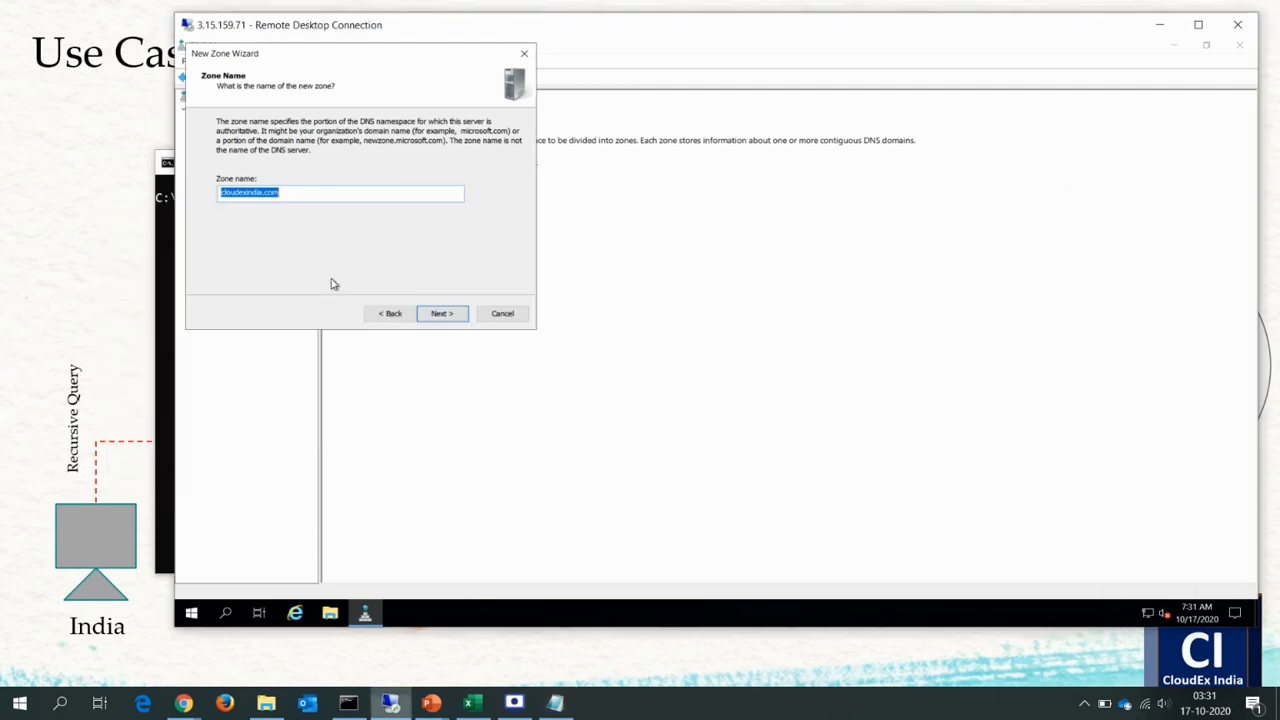
left_click(437, 315)
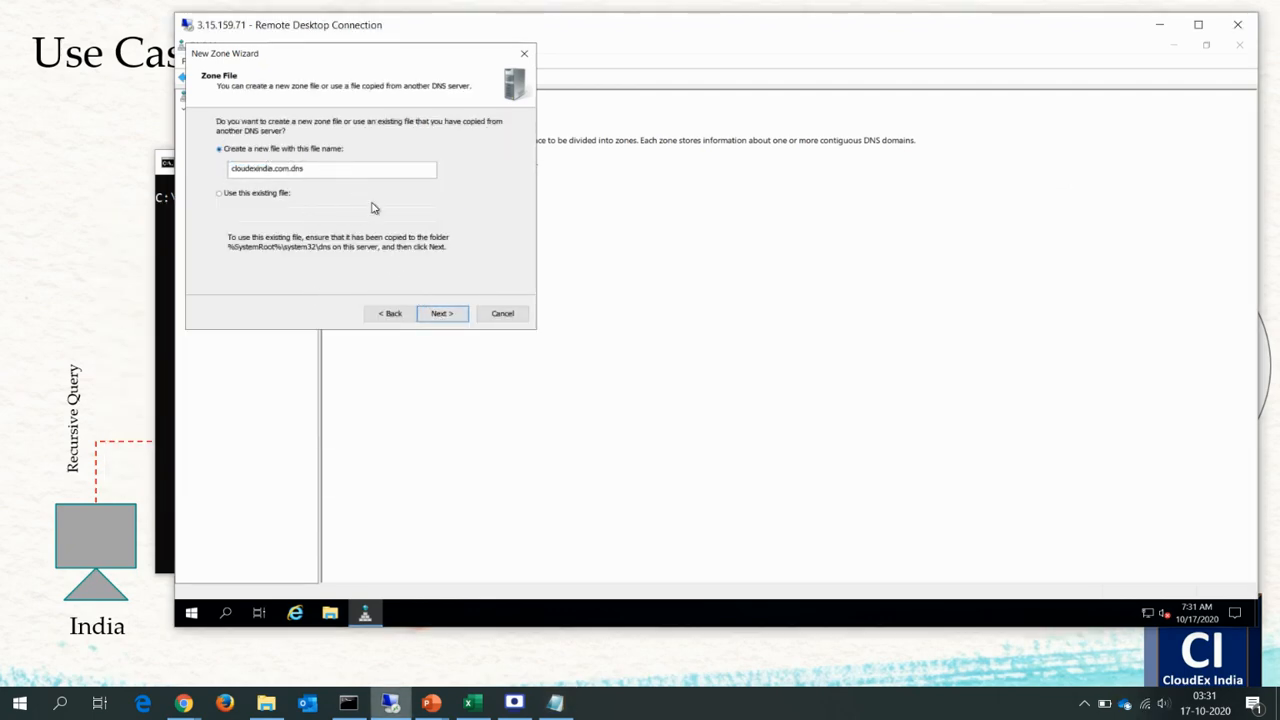
left_click(441, 314)
left_click(441, 314)
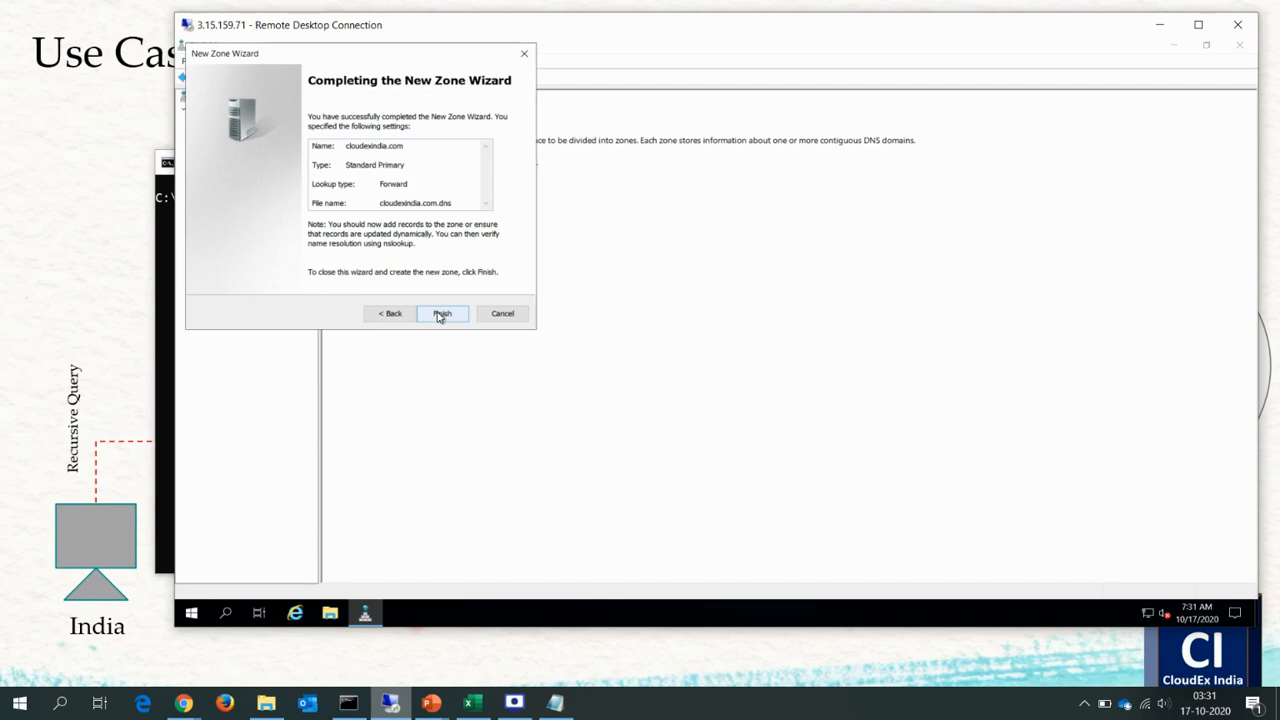
left_click(441, 314)
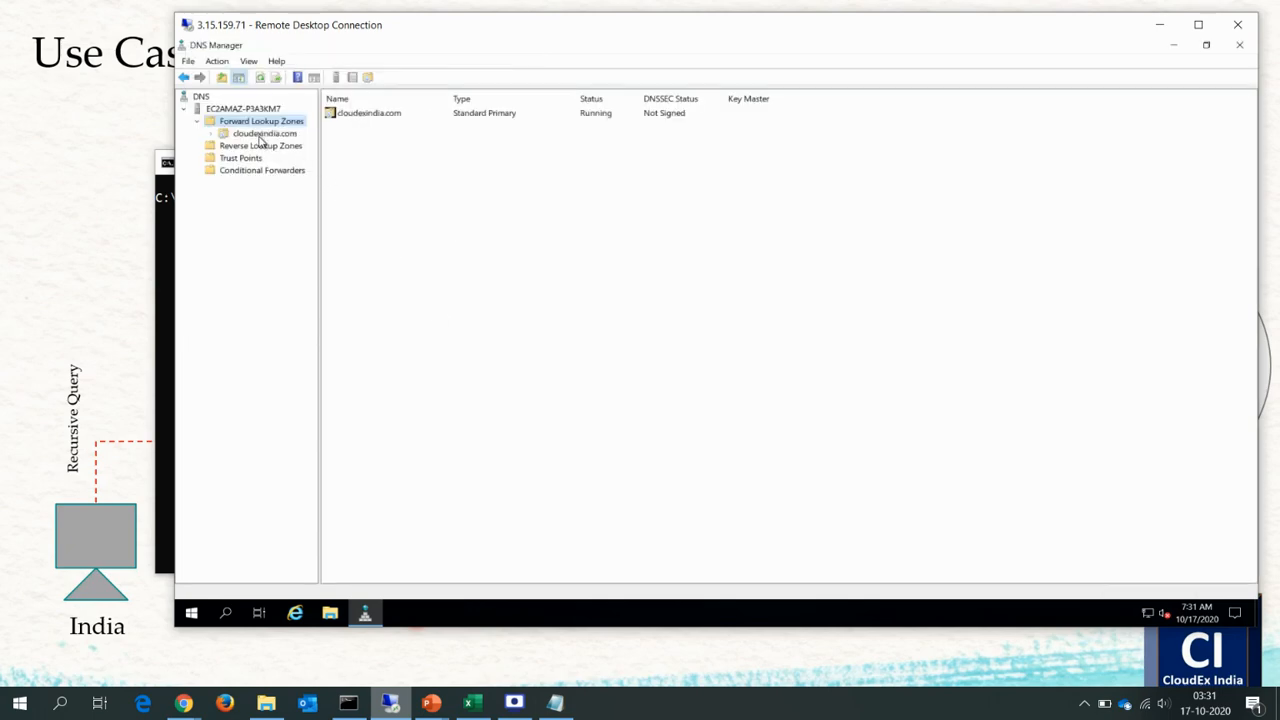
Open the cloudexindia.com zone, widen its Data column and examine the Start of Authority and Name Server records.
left_click(262, 134)
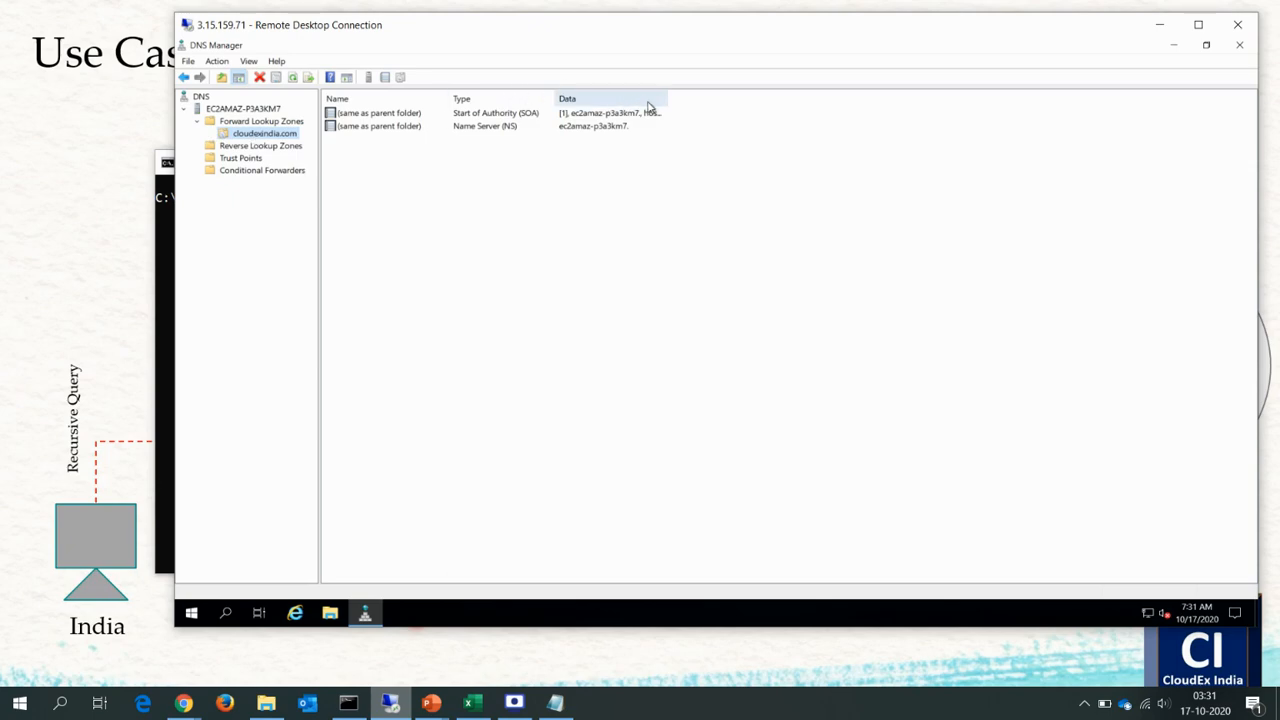
left_click_drag(765, 98, 807, 98)
left_click(526, 114)
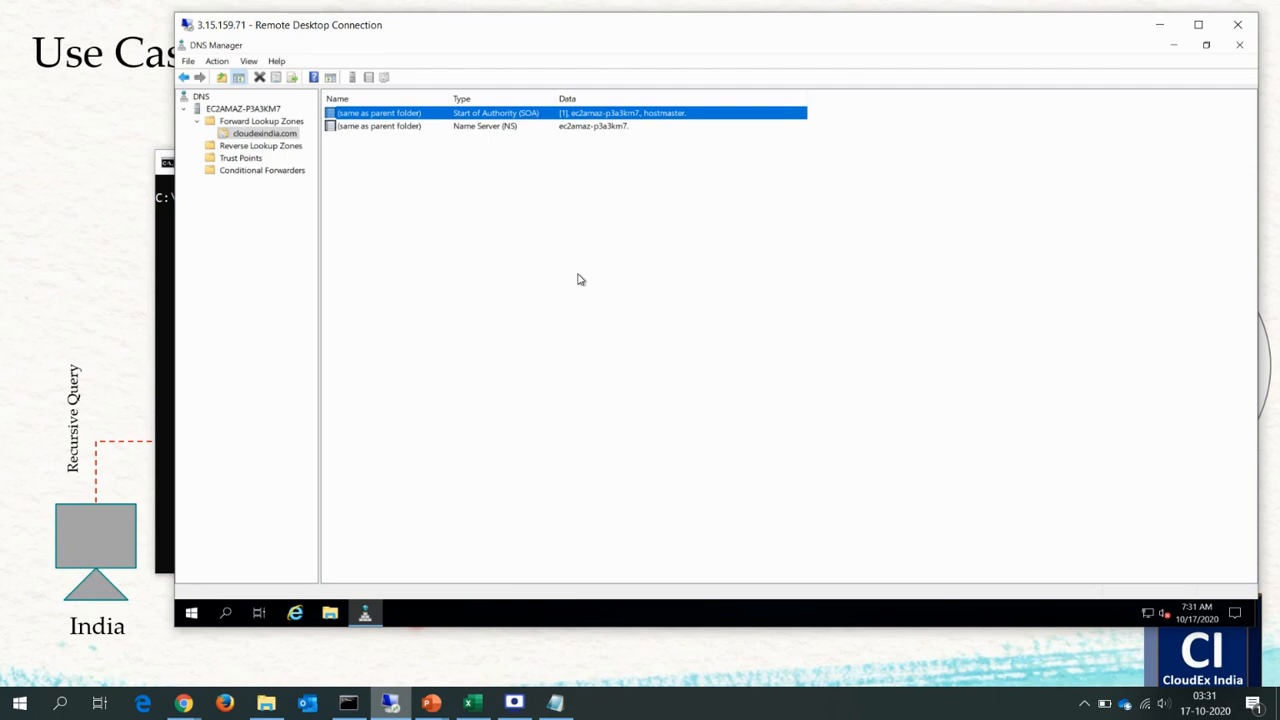
left_click(493, 128)
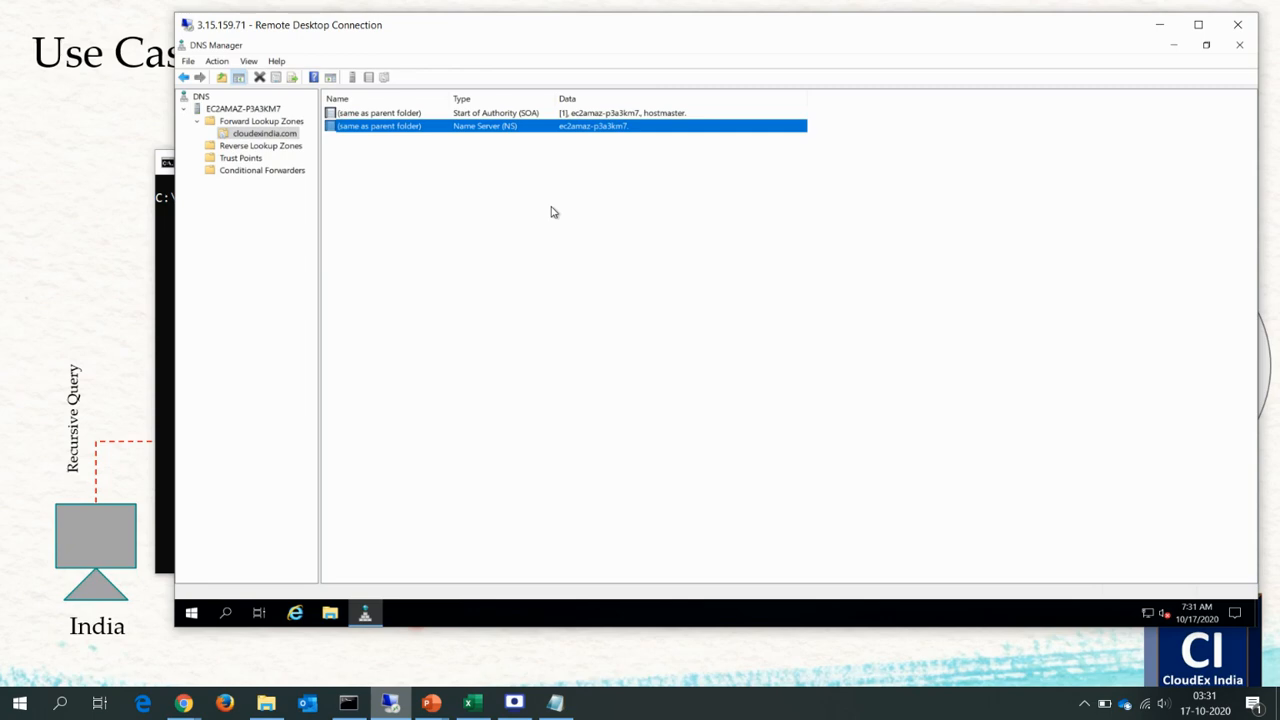
Add a host (A) record named test with IP address 10.2.21.1 to the cloudexindia.com zone and finish adding hosts.
right_click(291, 140)
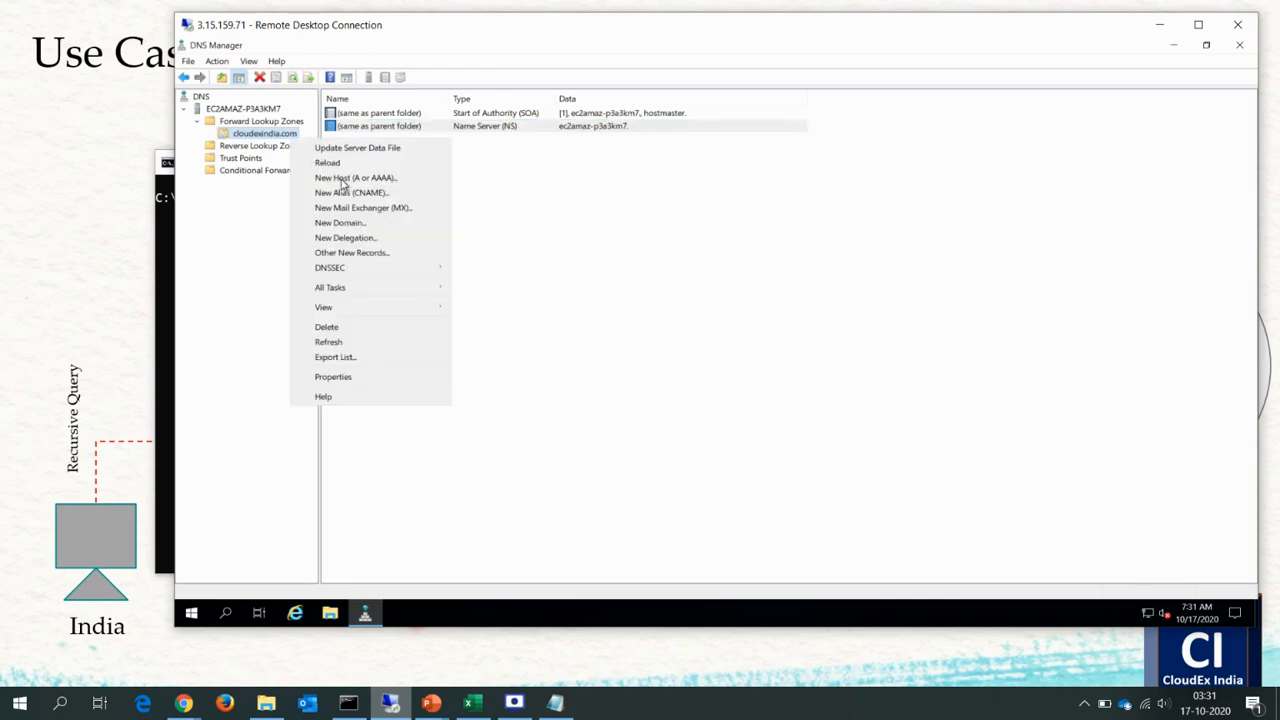
left_click(351, 183)
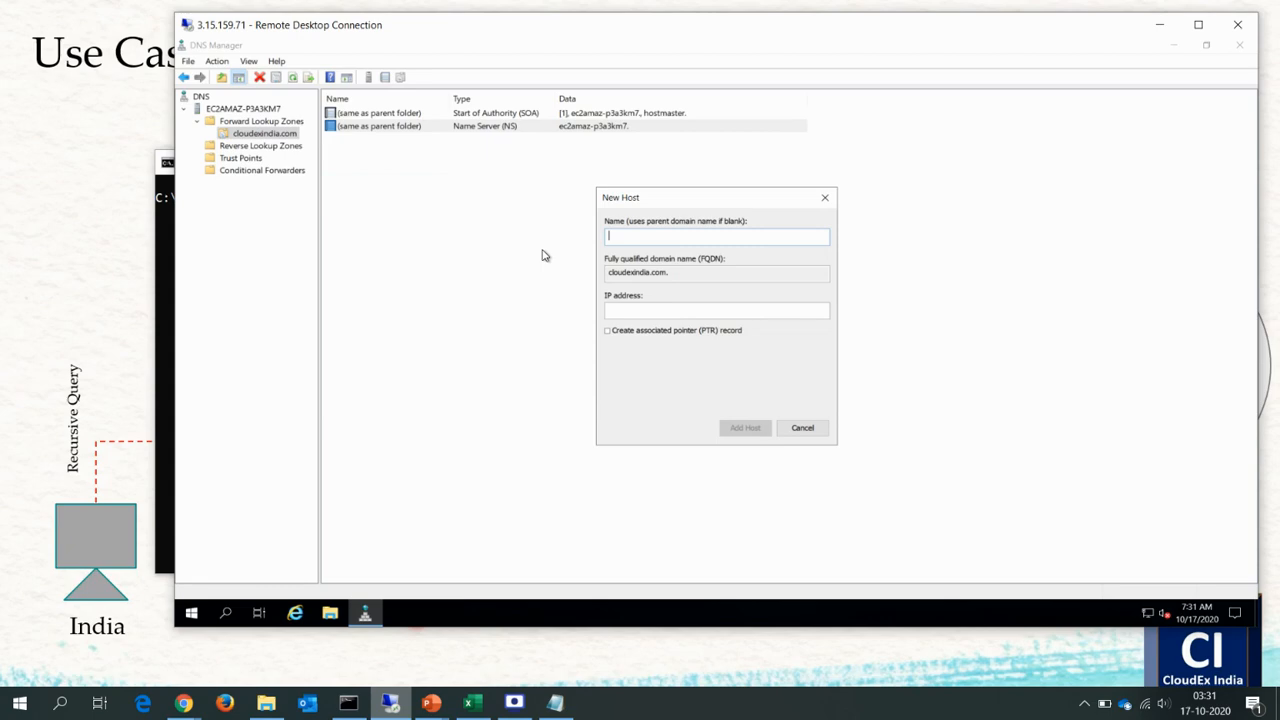
type("test")
key("Tab")
key("Tab")
type("10.2.21.1")
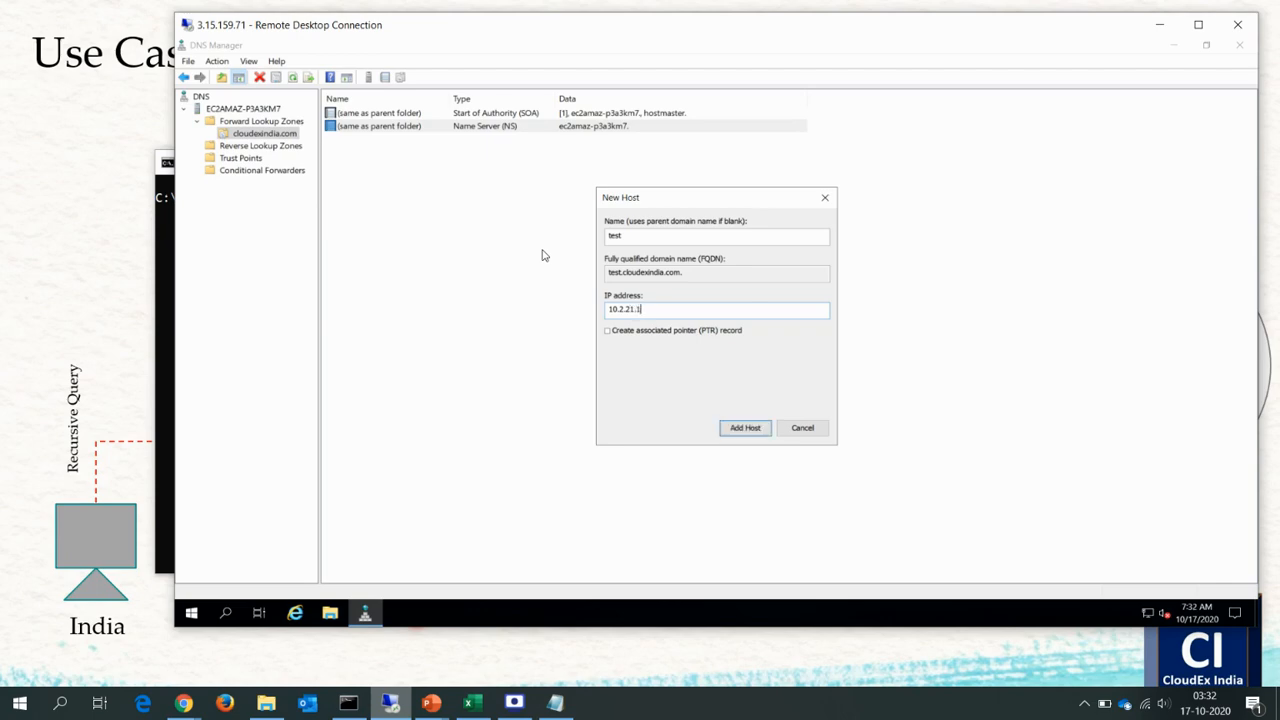
key("Return")
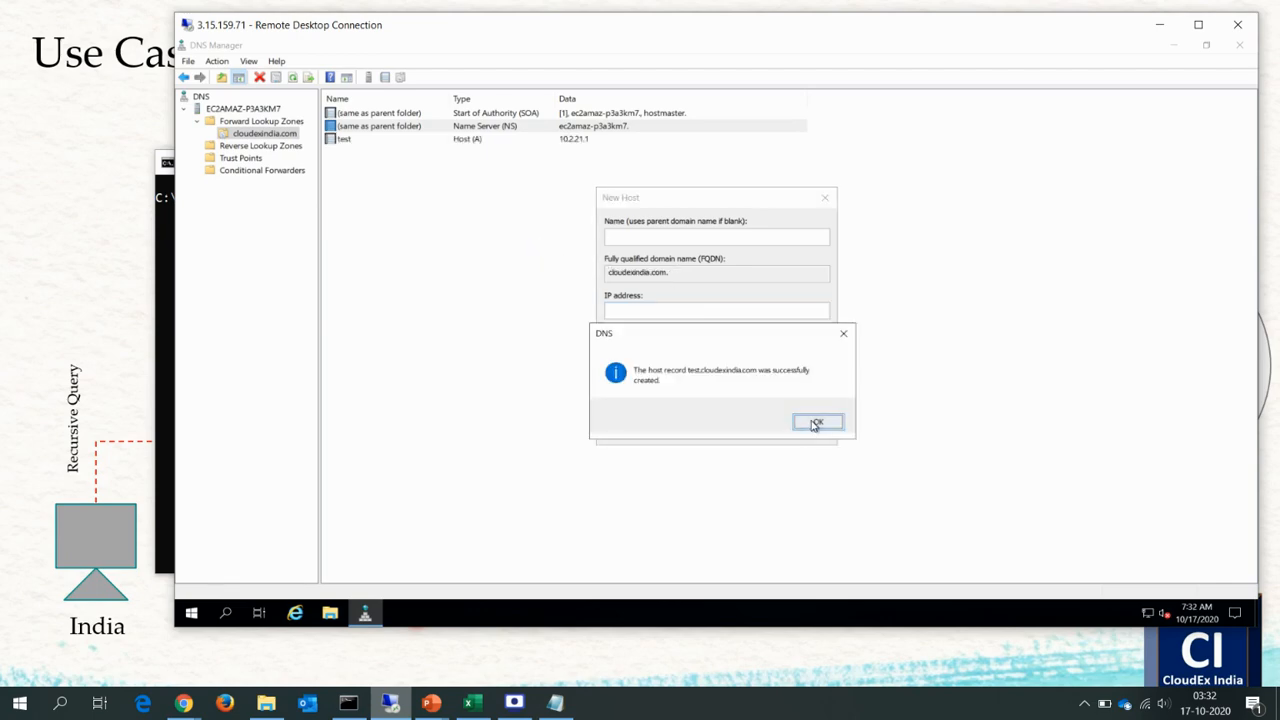
left_click(816, 422)
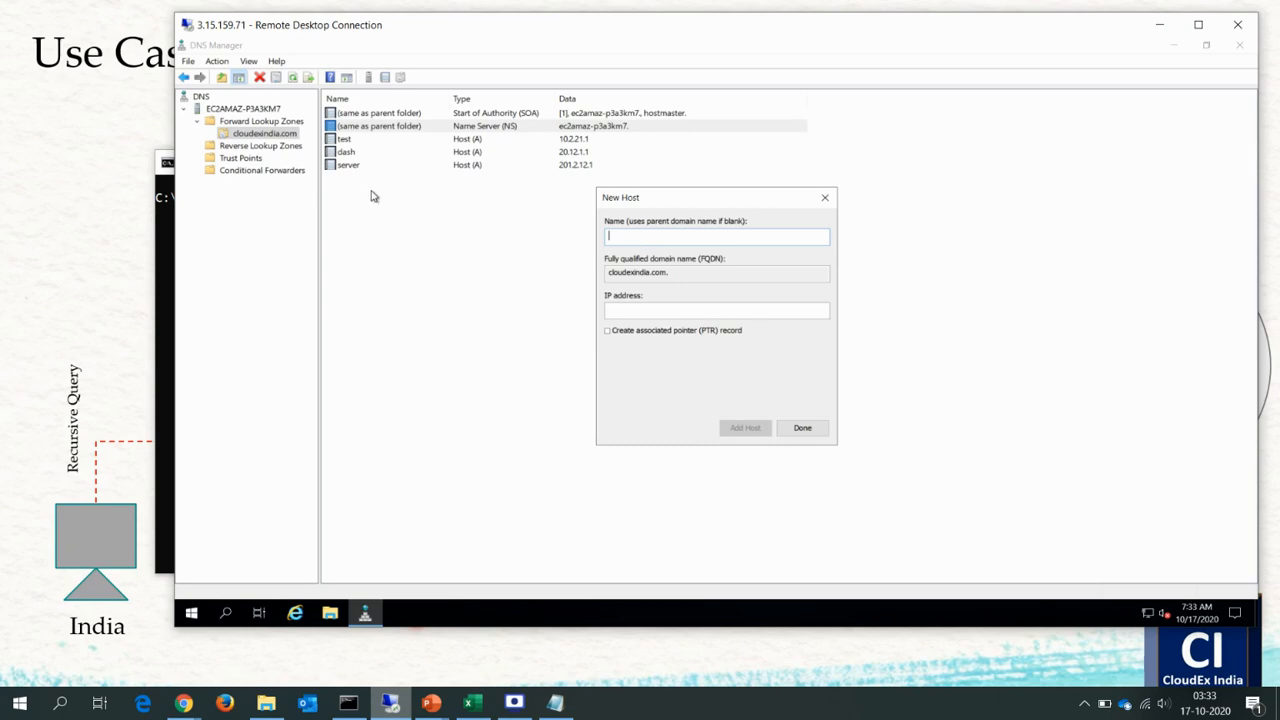
left_click(804, 431)
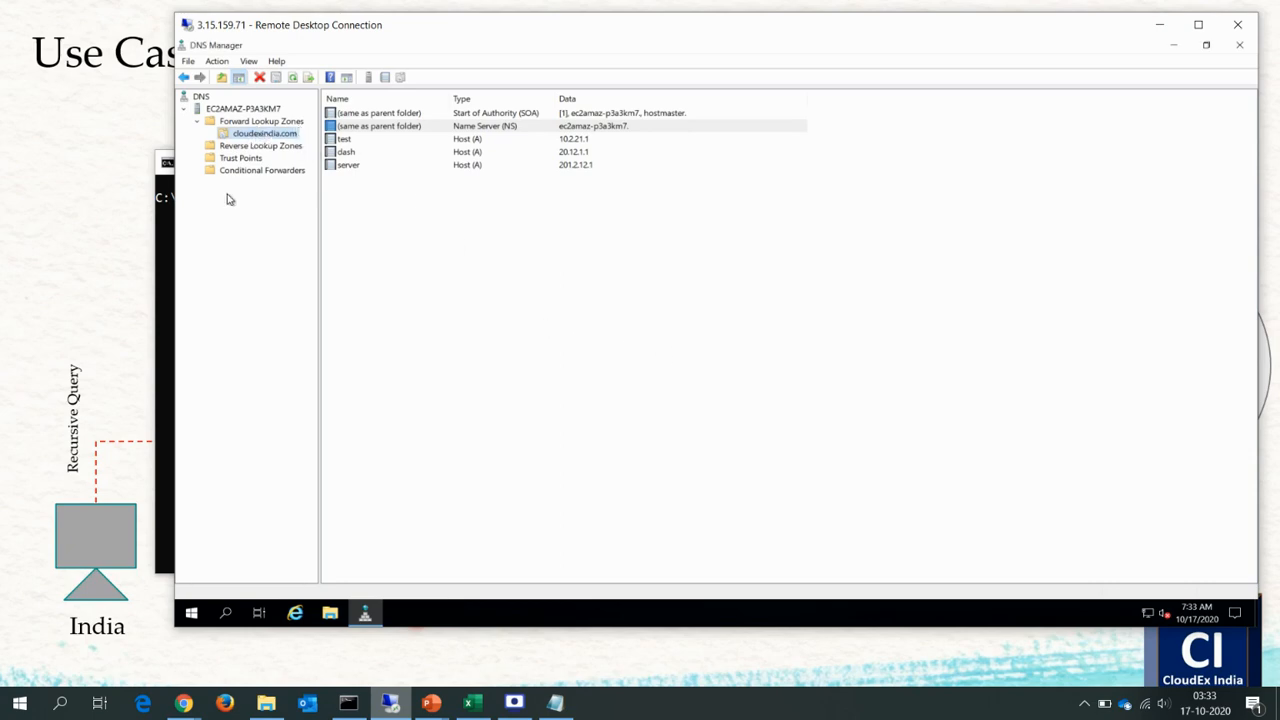
Switch to the local Command Prompt, move its window below the zone's host records and start nslookup.
left_click(162, 241)
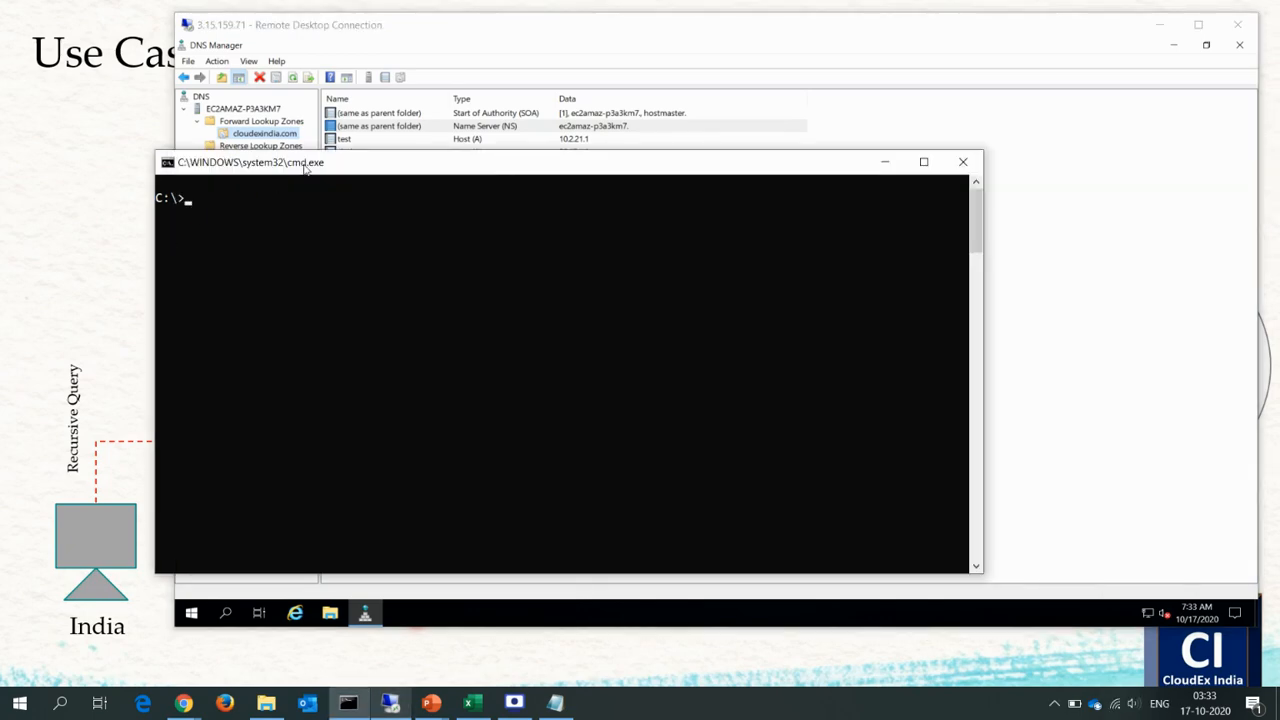
left_click_drag(317, 165, 325, 253)
type("nslookup")
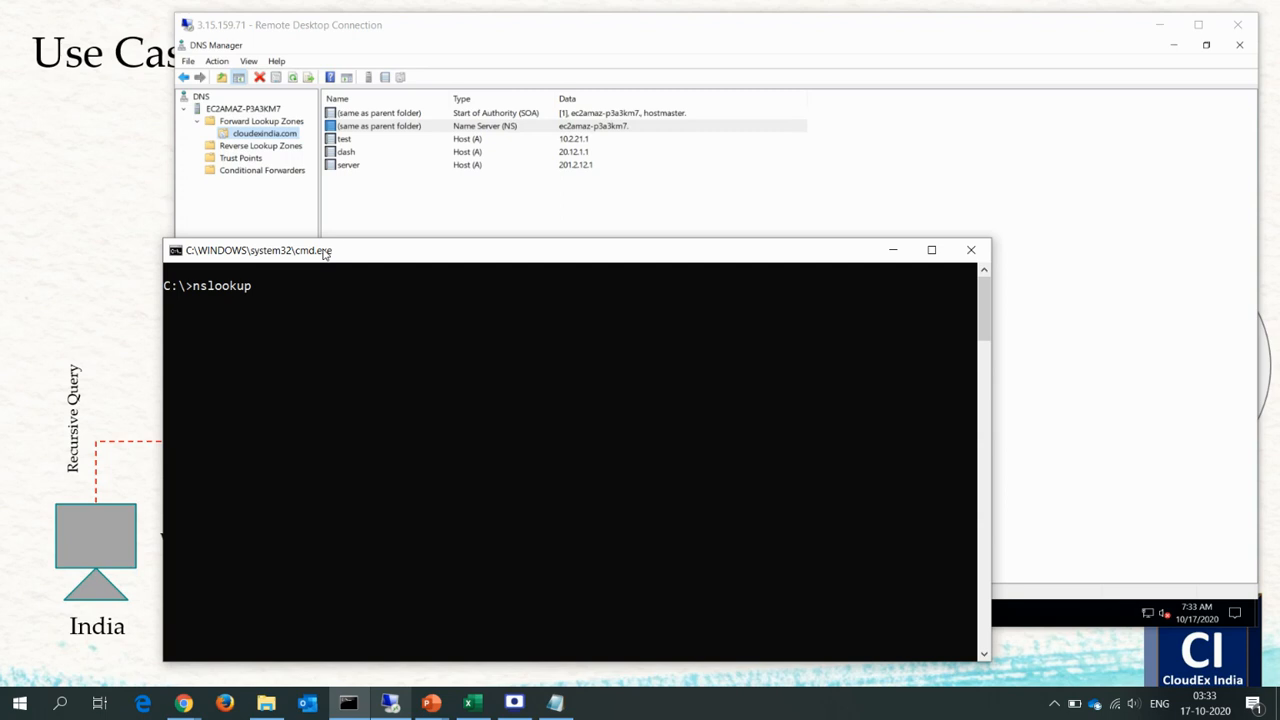
key("Return")
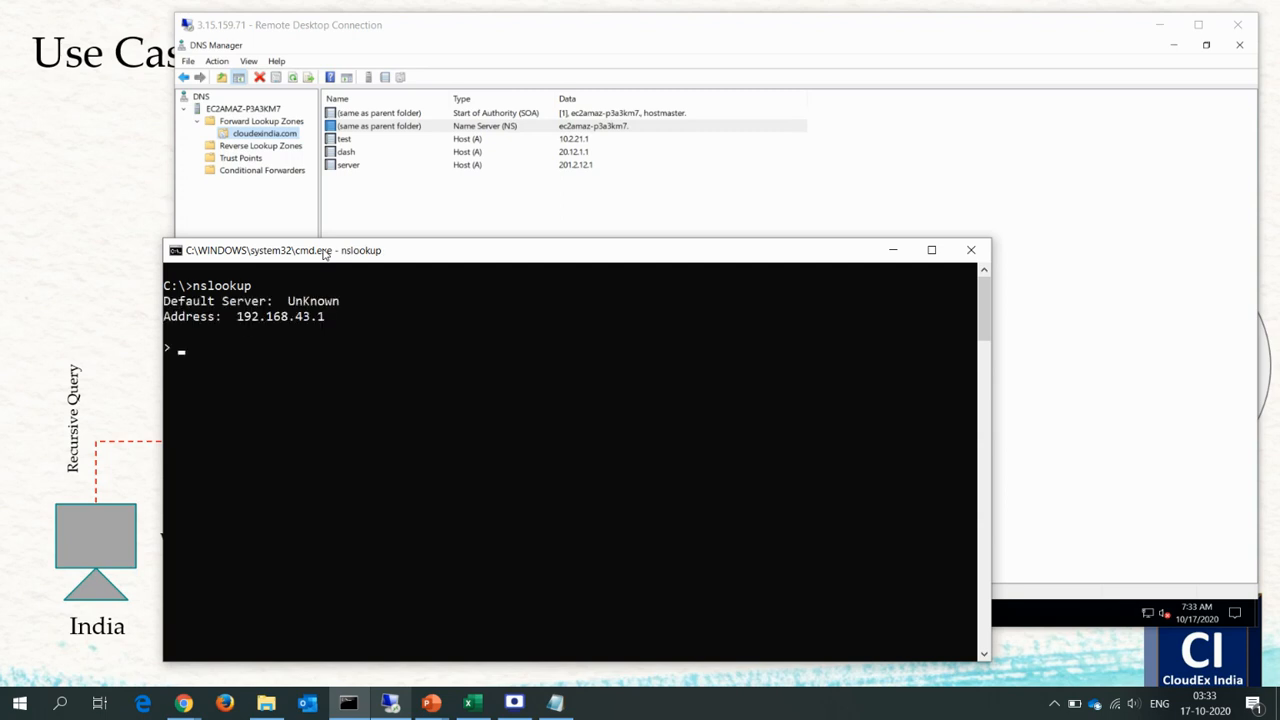
Check the remote DNS server's IP address and set nslookup to query server 3.15.159.71.
left_click(348, 34)
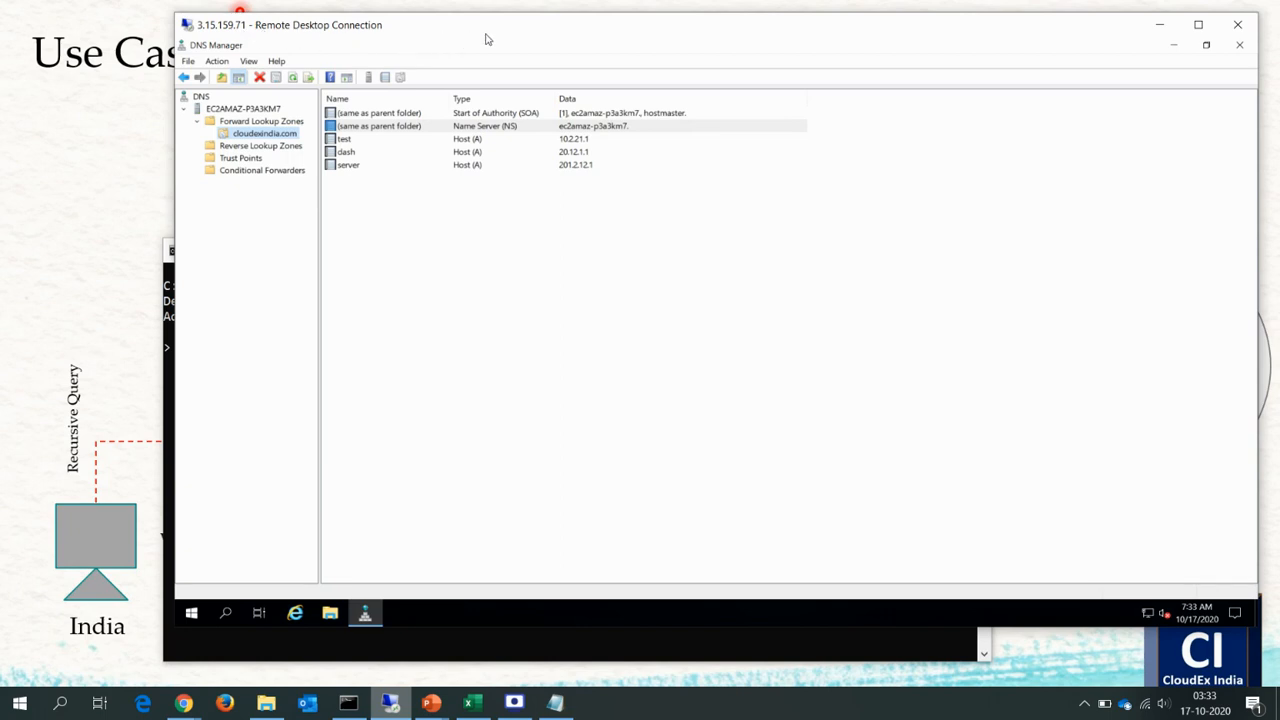
key("alt+Tab")
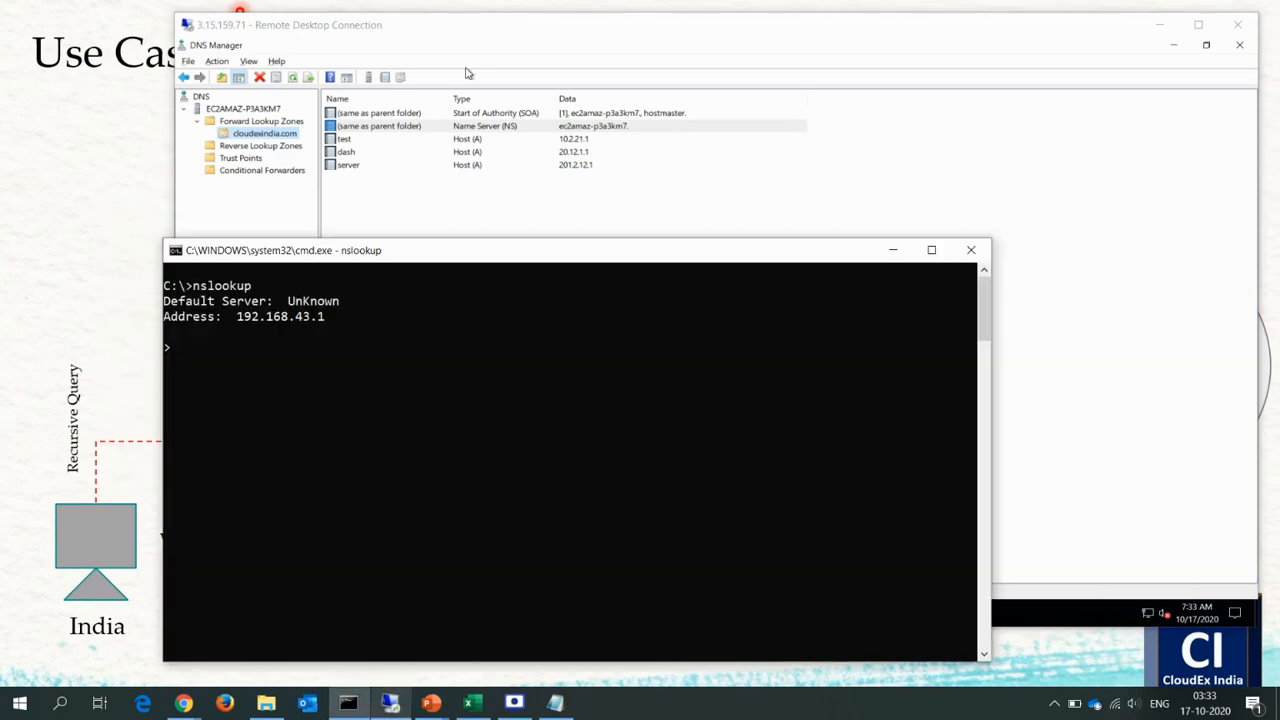
type("server 3.")
type("15.159.71")
key("Return")
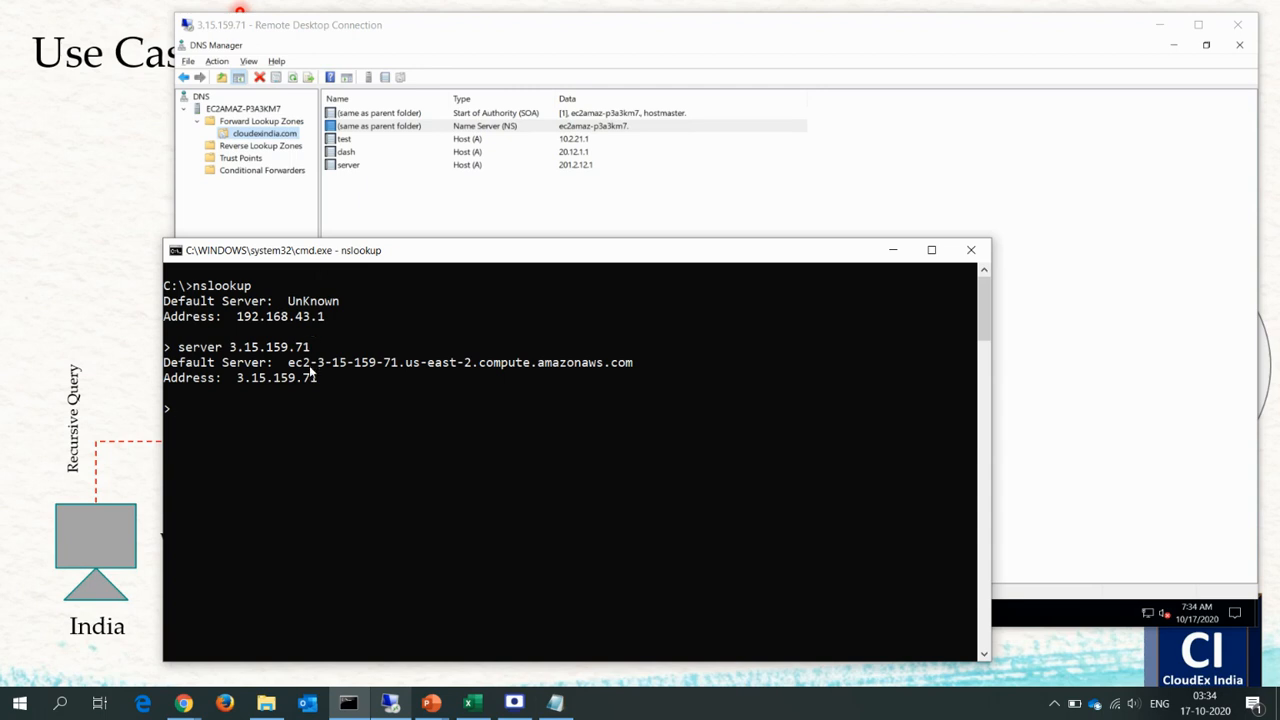
Query test.cloudexindia.com in nslookup and highlight the returned IP address.
type("test.cloudexindia.com")
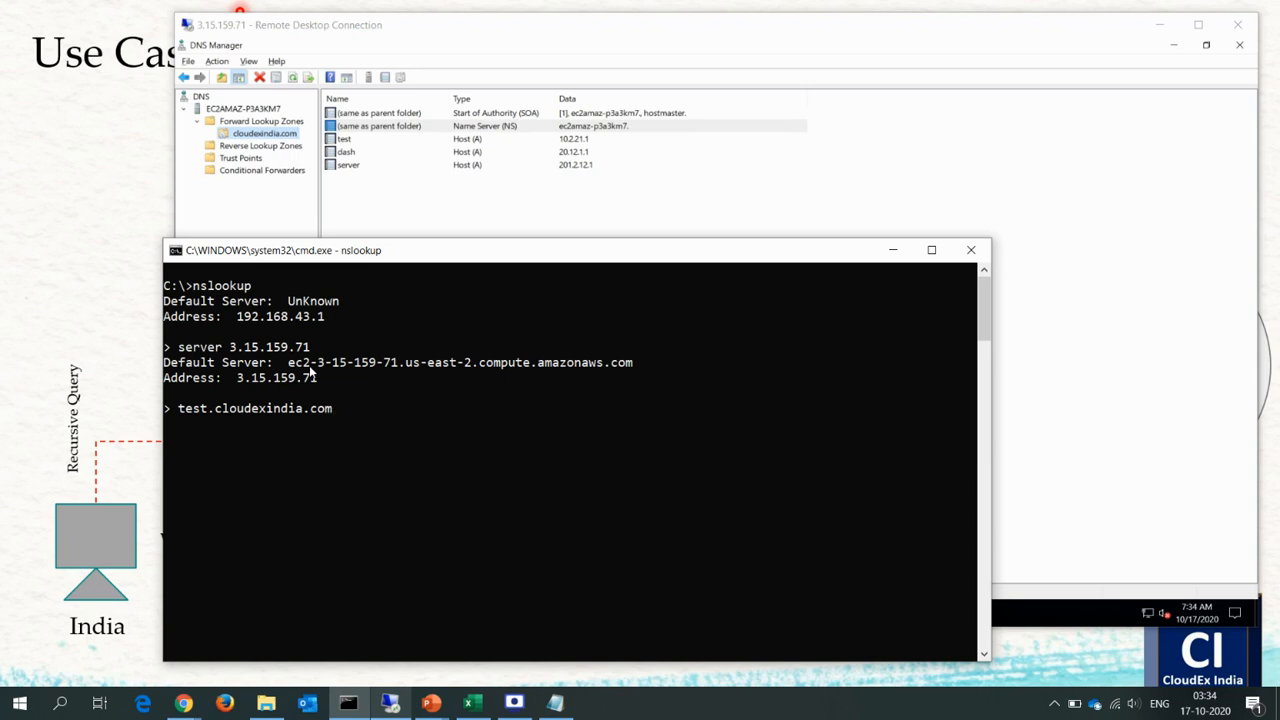
key("Return")
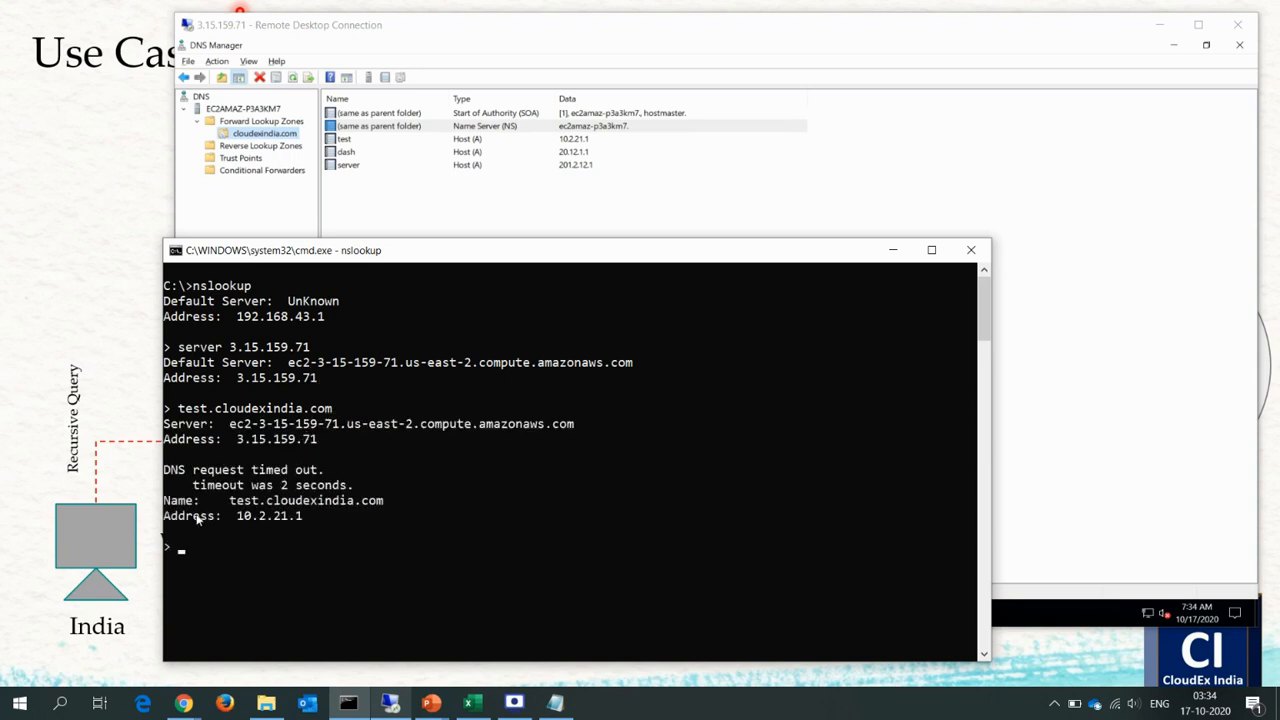
left_click_drag(232, 516, 303, 518)
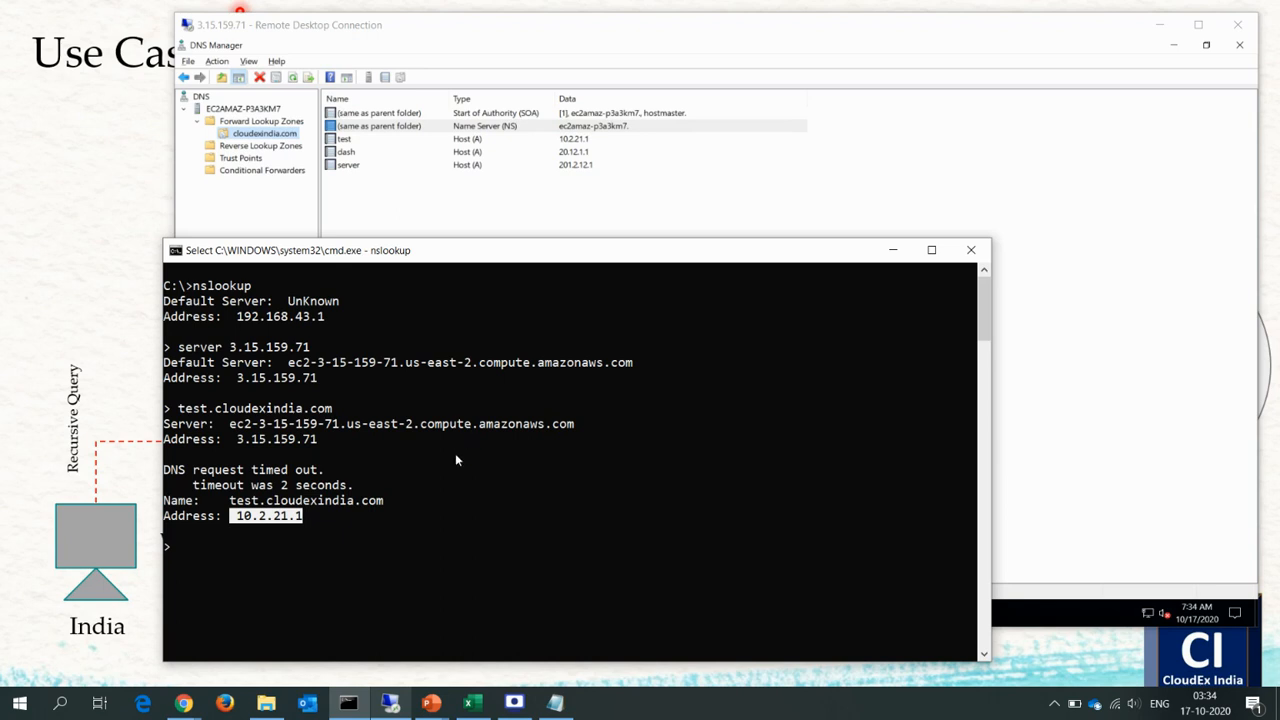
Reuse the previous nslookup query with the host name changed to dash.cloudexindia.com.
key("Up")
key("Left")
key("Left")
key("Left")
key("Left")
key("Left")
key("Left")
key("Left")
key("Left")
key("Left")
key("Left")
key("Left")
key("Left")
key("Left")
key("Left")
key("Left")
key("Left")
key("Left")
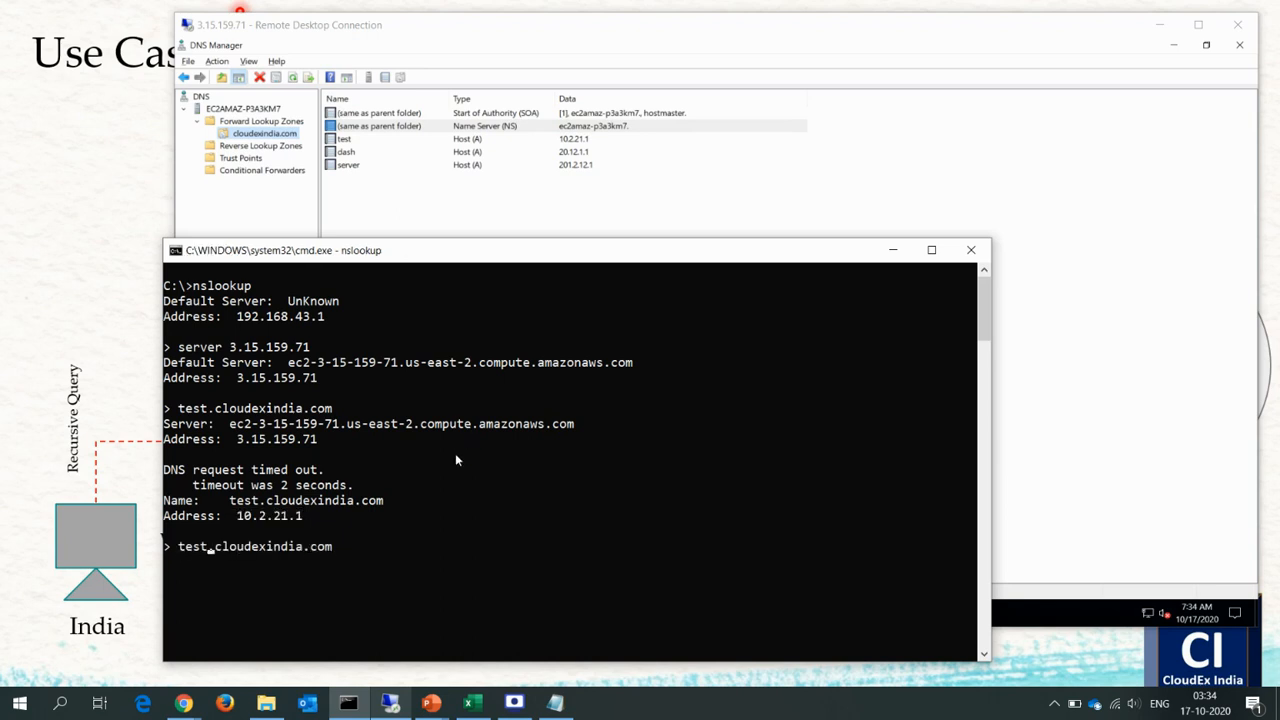
key("BackSpace")
key("BackSpace")
key("BackSpace")
key("BackSpace")
type("da")
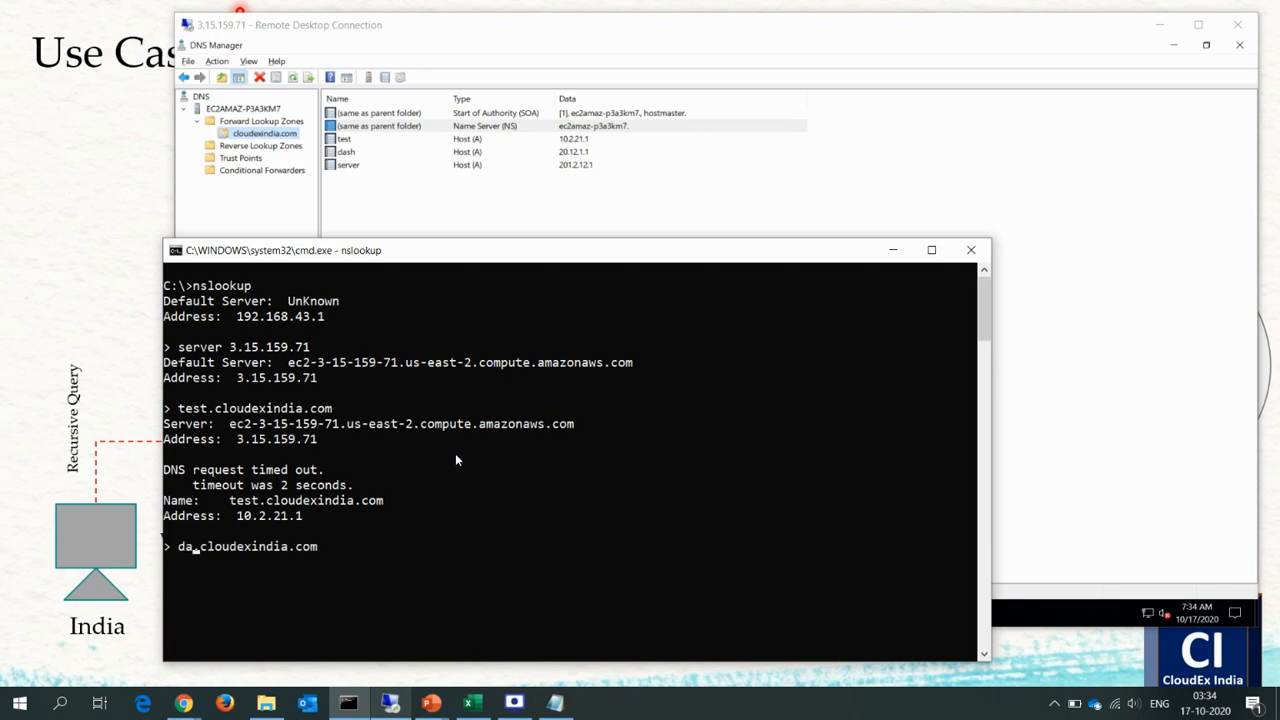
type("sh")
key("Return")
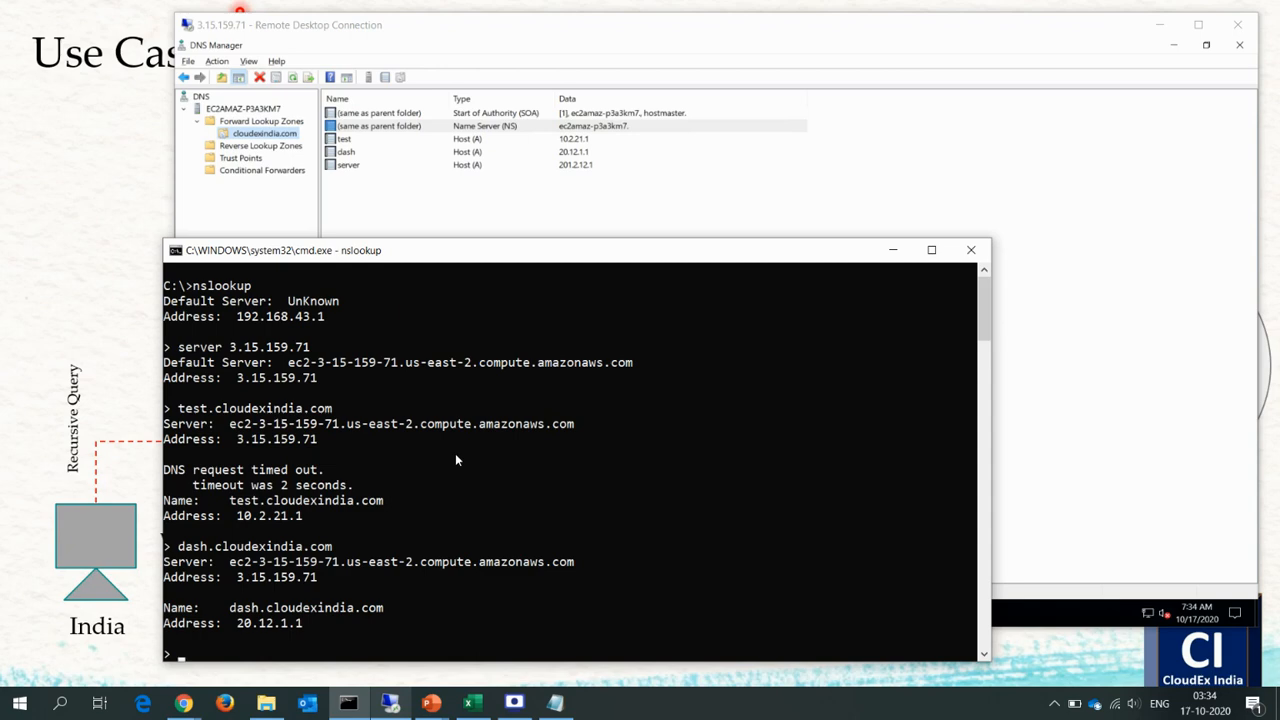
Move the Command Prompt window aside and highlight the dash.cloudexindia.com query with its returned name and address.
left_click_drag(510, 252, 737, 164)
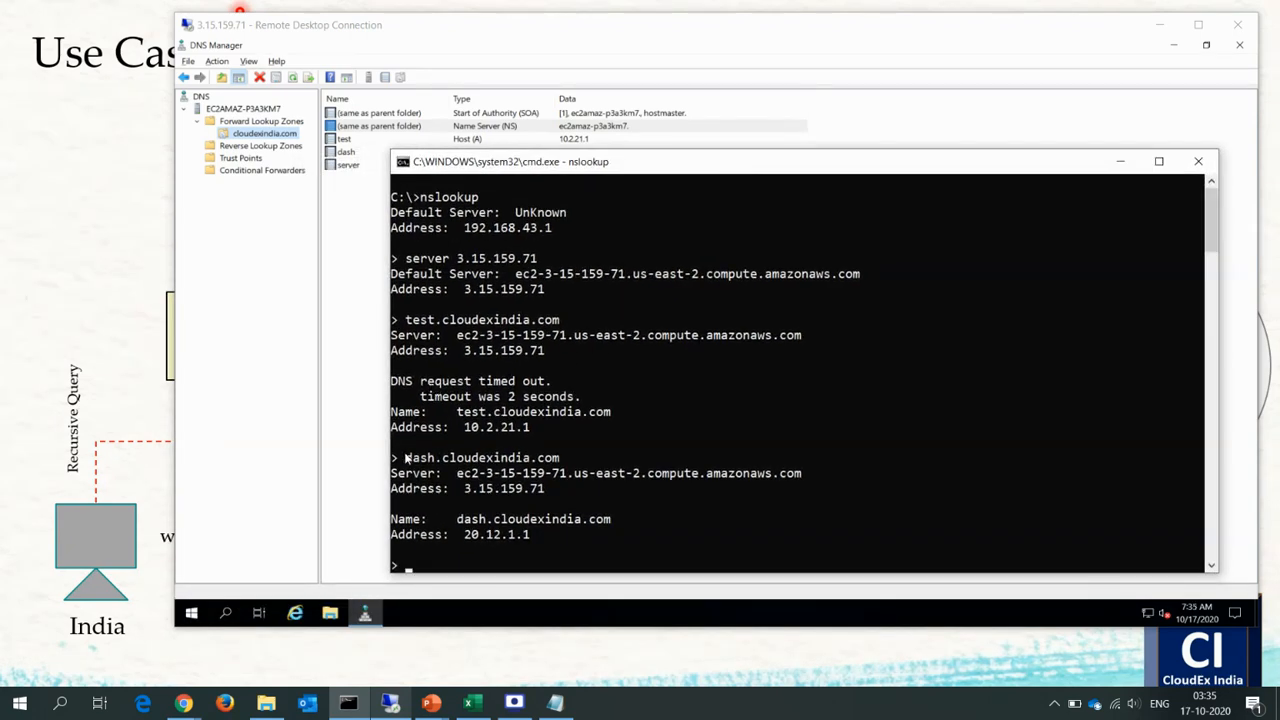
left_click_drag(406, 459, 561, 462)
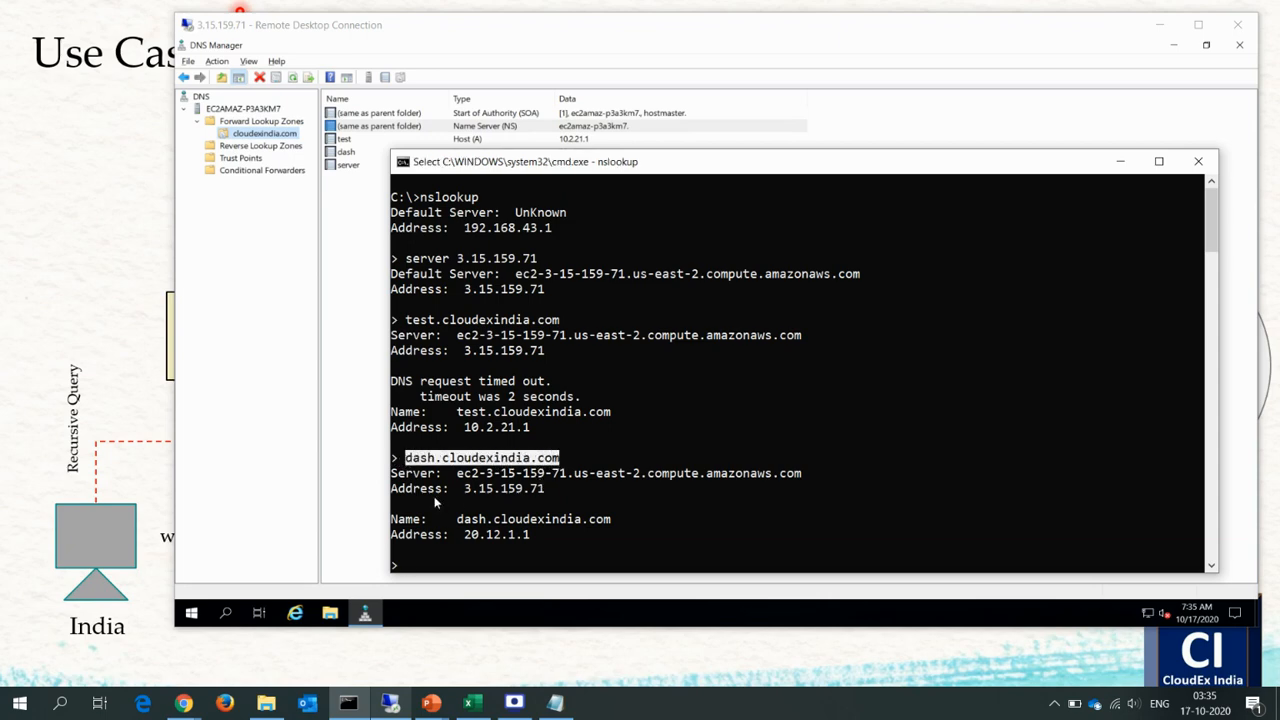
left_click_drag(393, 458, 530, 555)
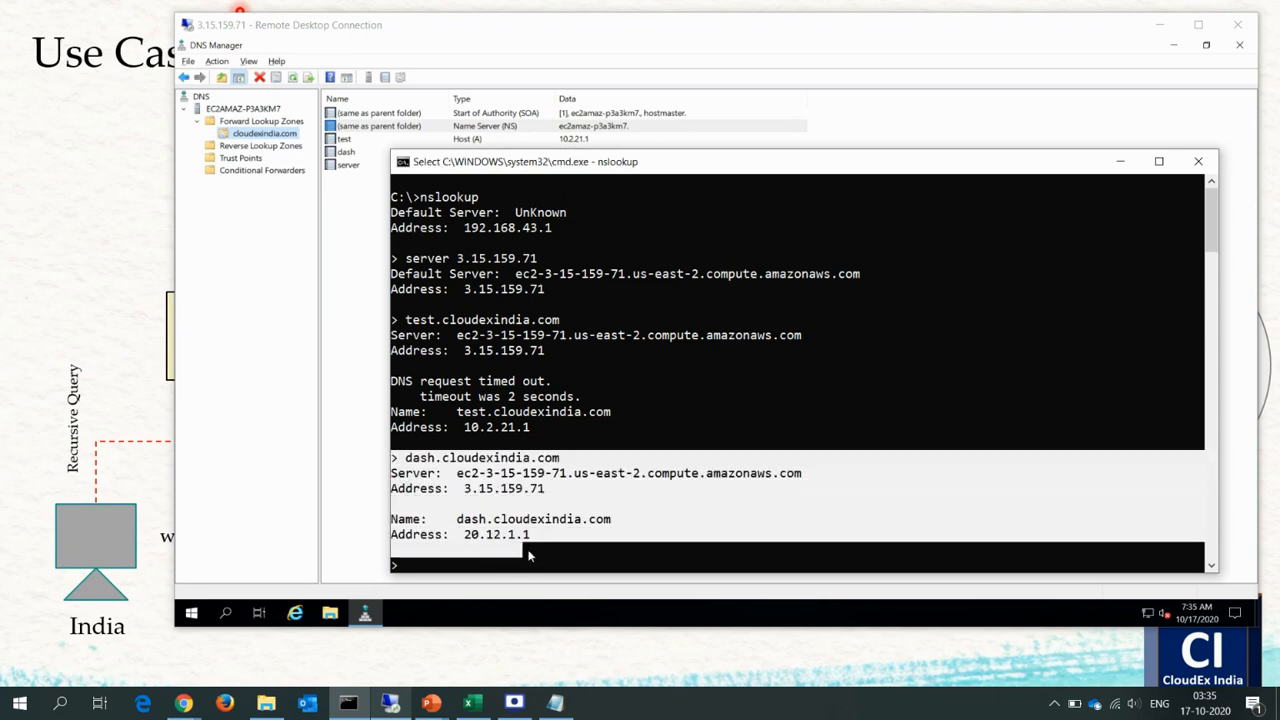
left_click(476, 506)
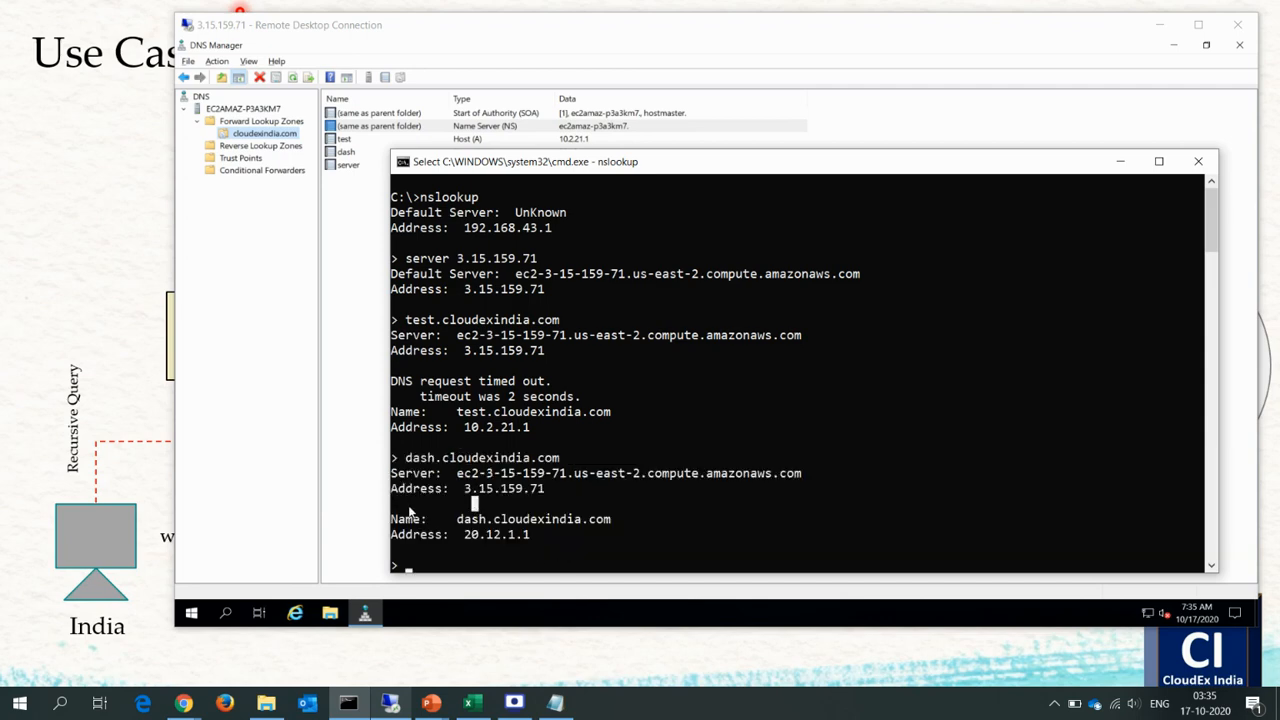
left_click_drag(393, 505, 622, 543)
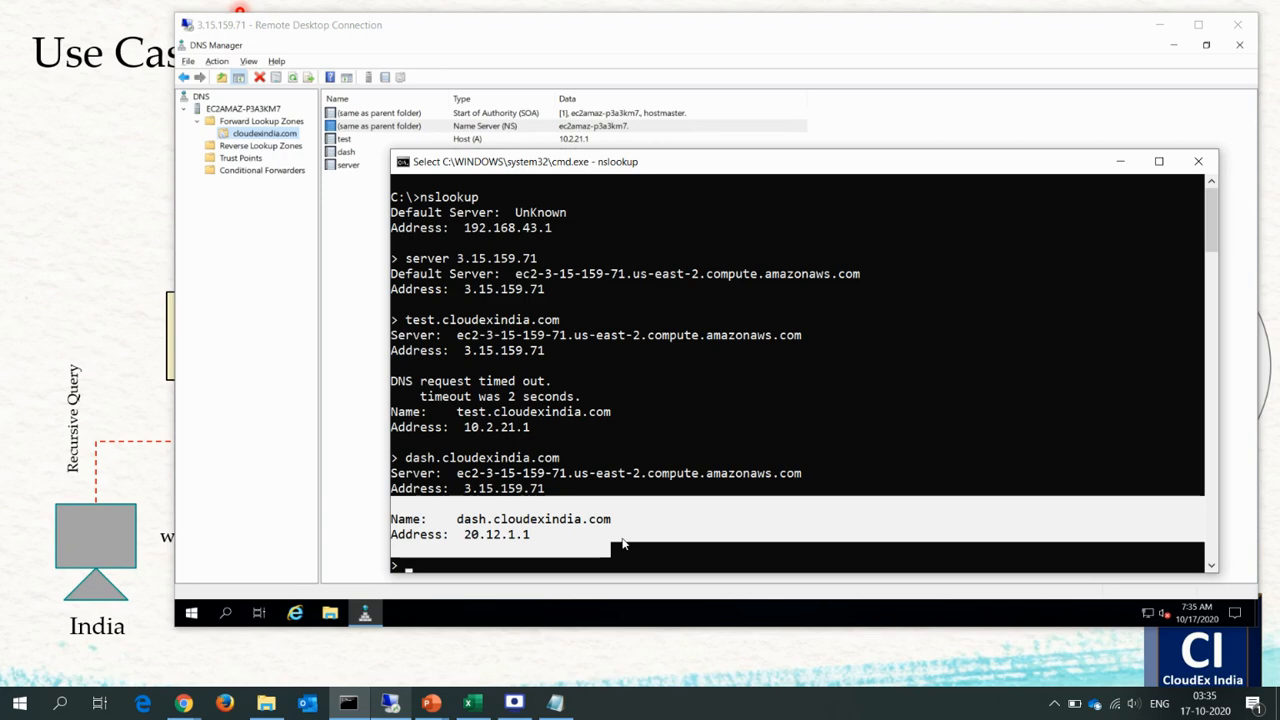
Review the Use Case 1 - Delegation slide alongside the nslookup results.
left_click(133, 451)
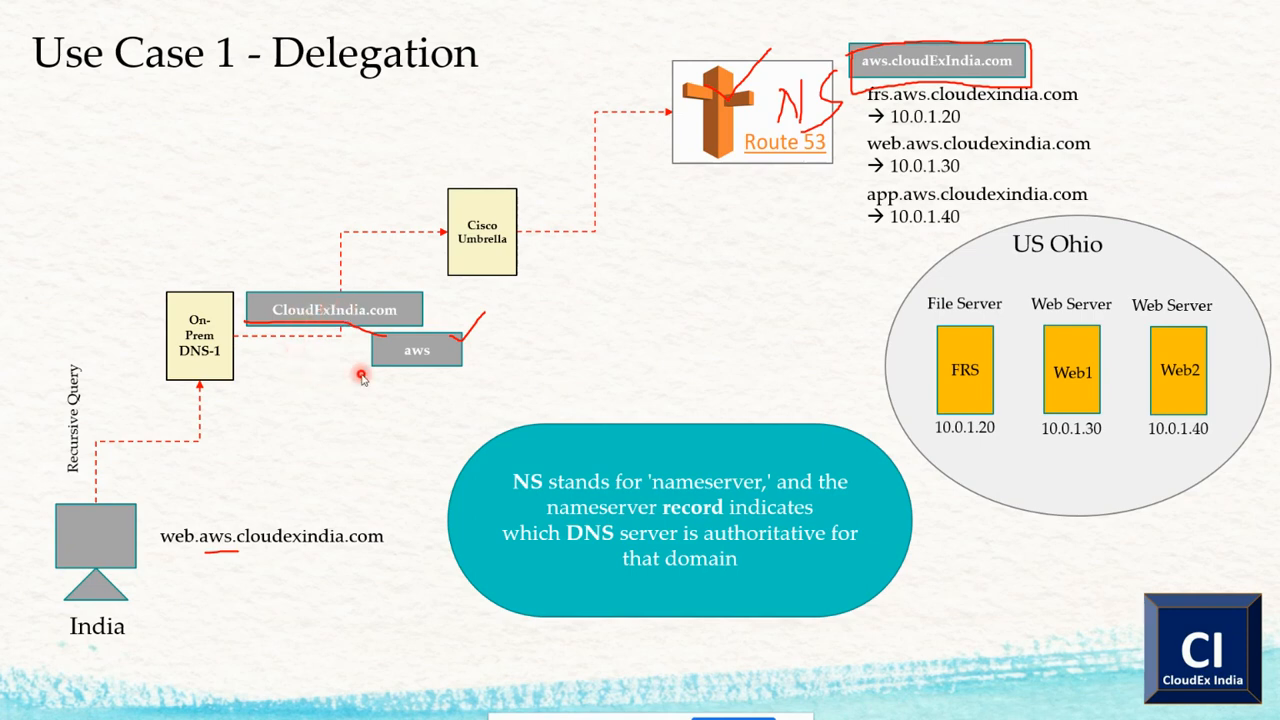
key("alt+Tab")
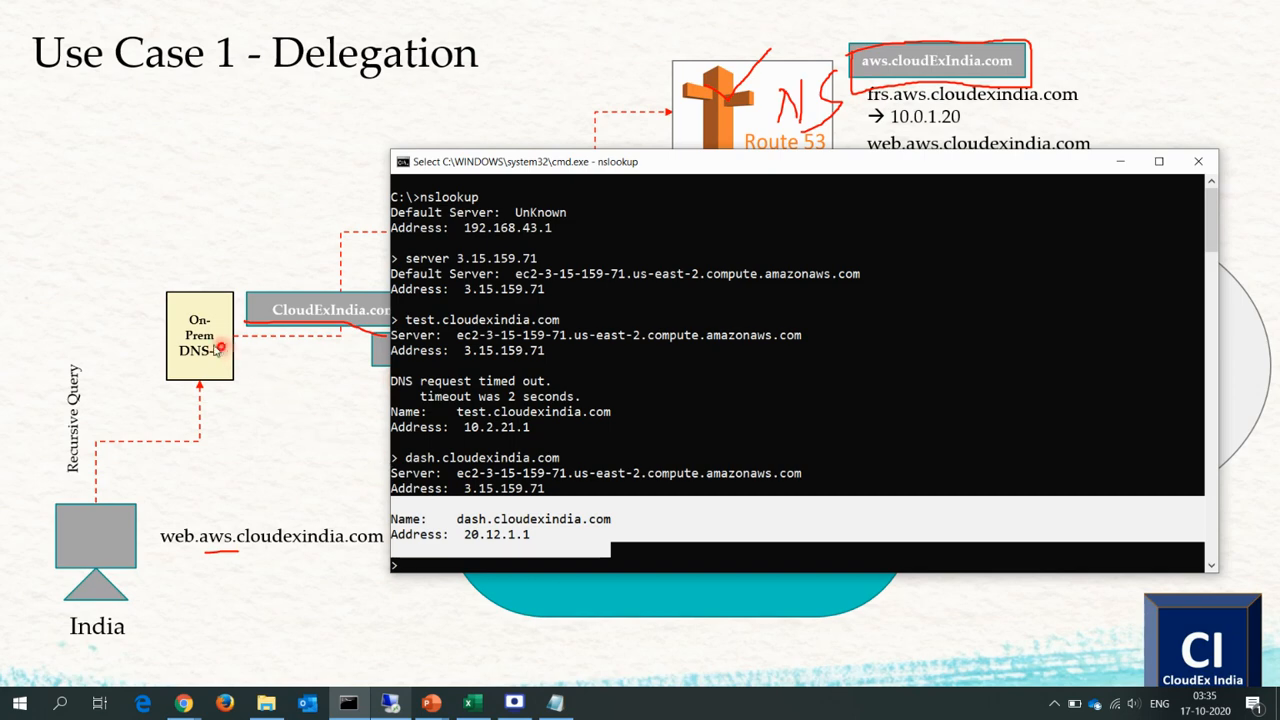
key("alt+Tab")
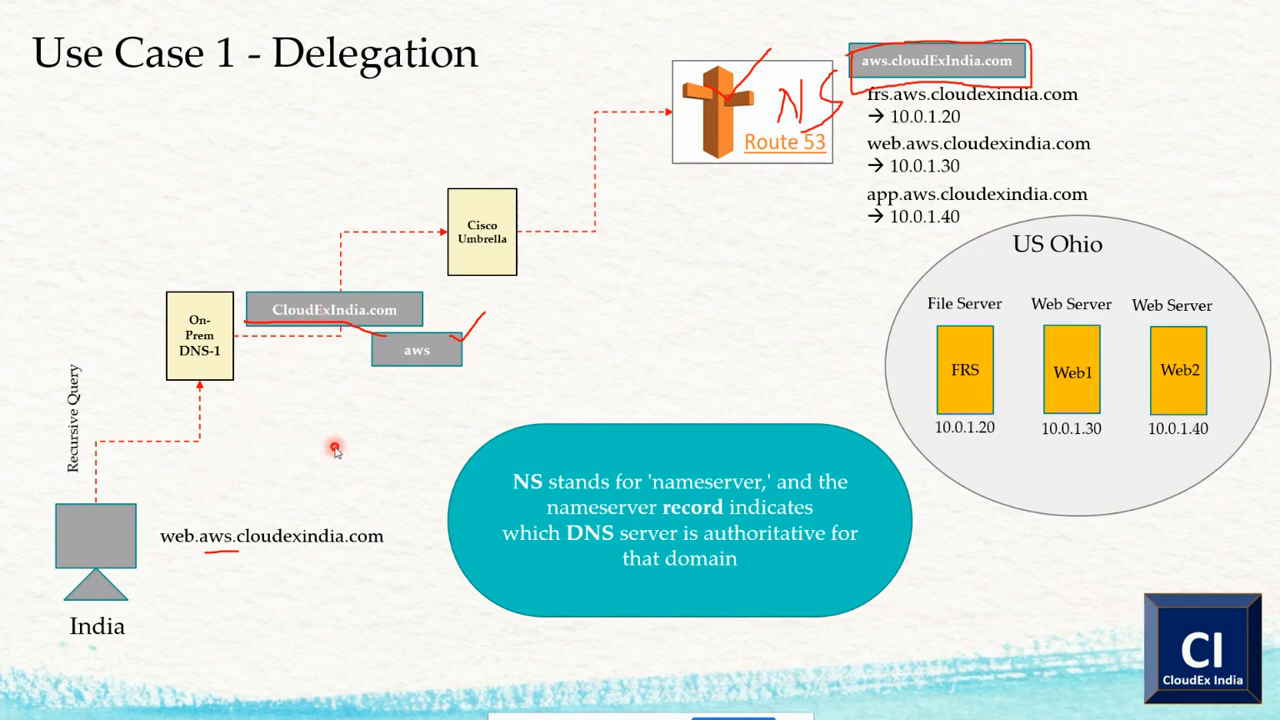
key("alt+Tab")
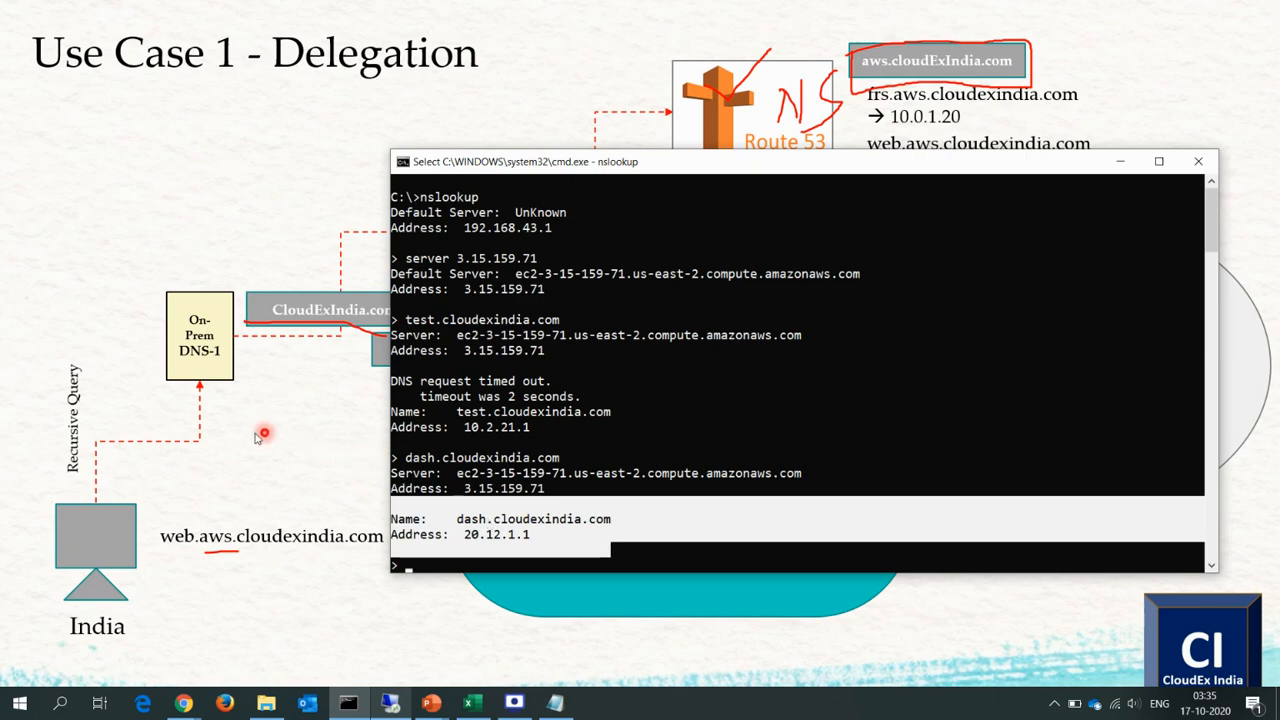
key("alt+Tab")
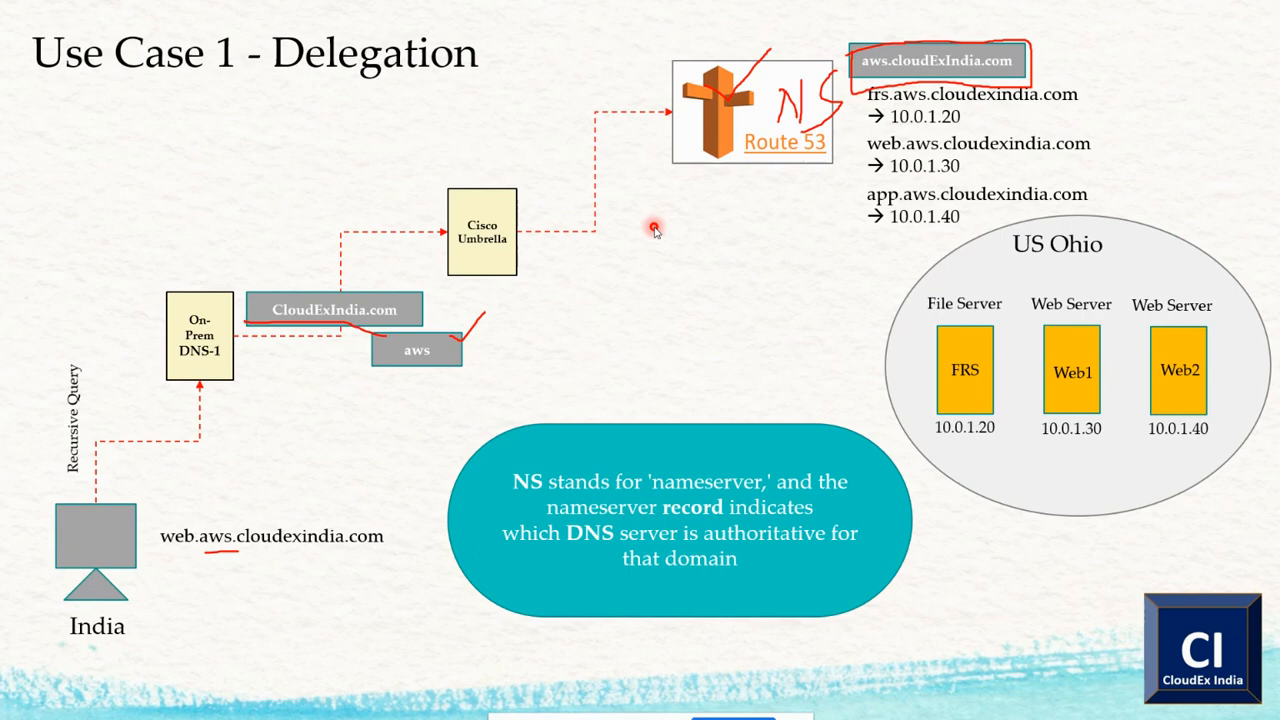
Switch to the Route 53 console in Chrome.
key("alt+Tab")
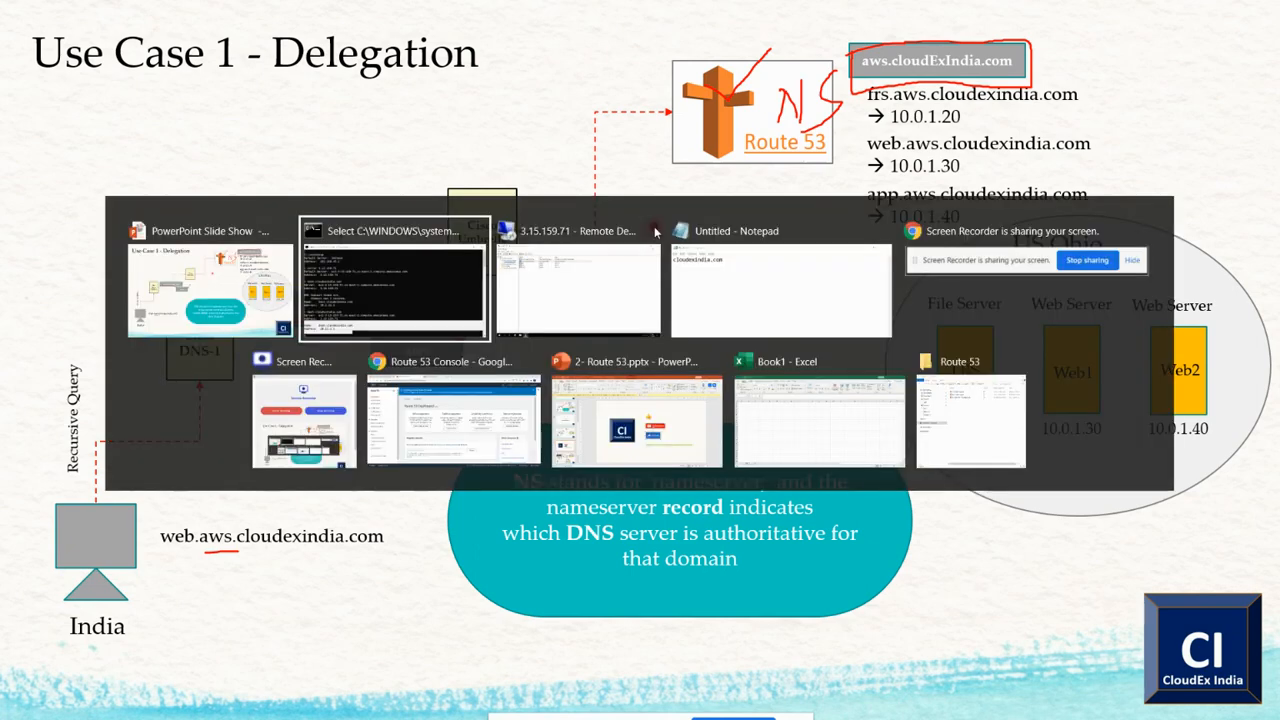
key("alt+Down")
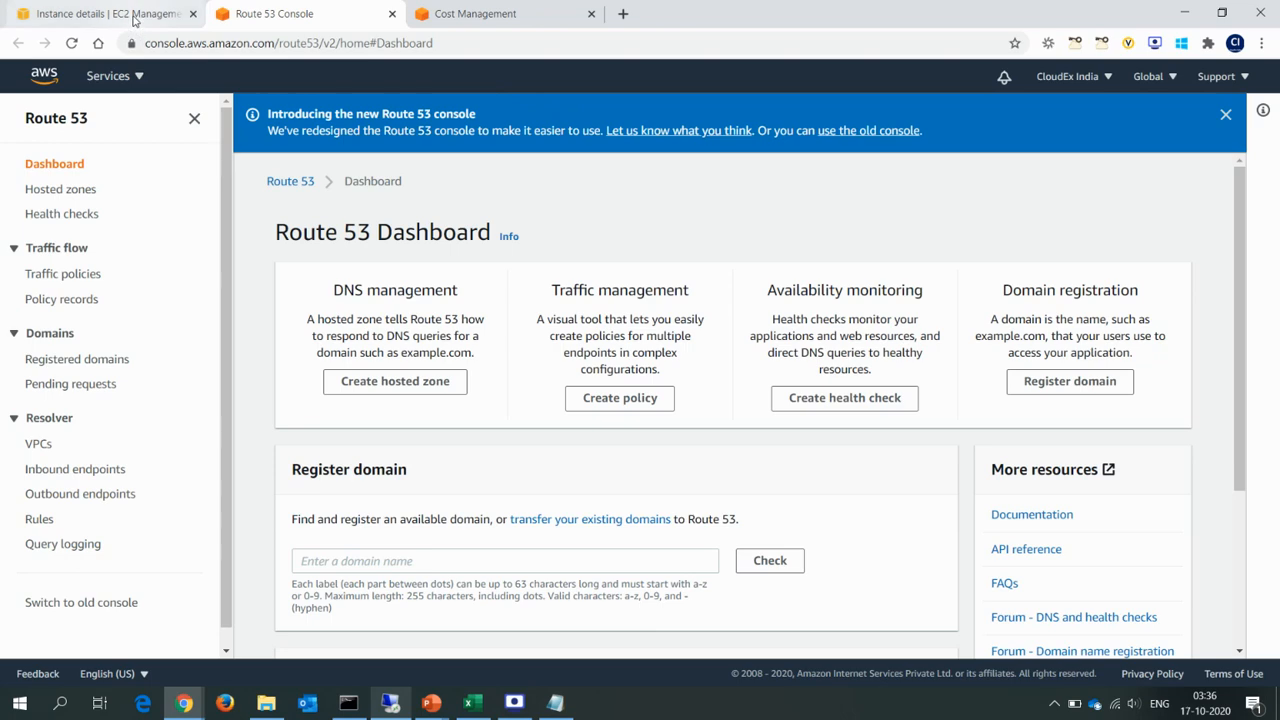
Search the AWS services for "route" from the EC2 instance page and clear the search.
left_click(136, 17)
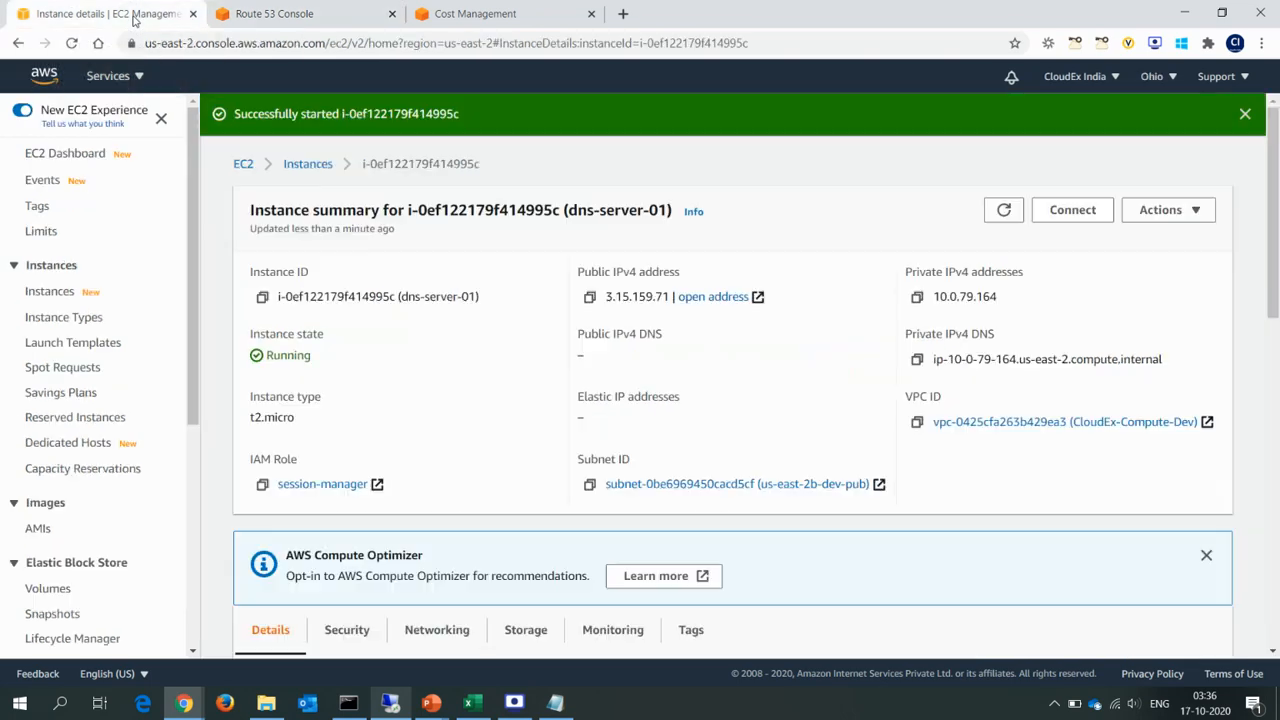
left_click(135, 80)
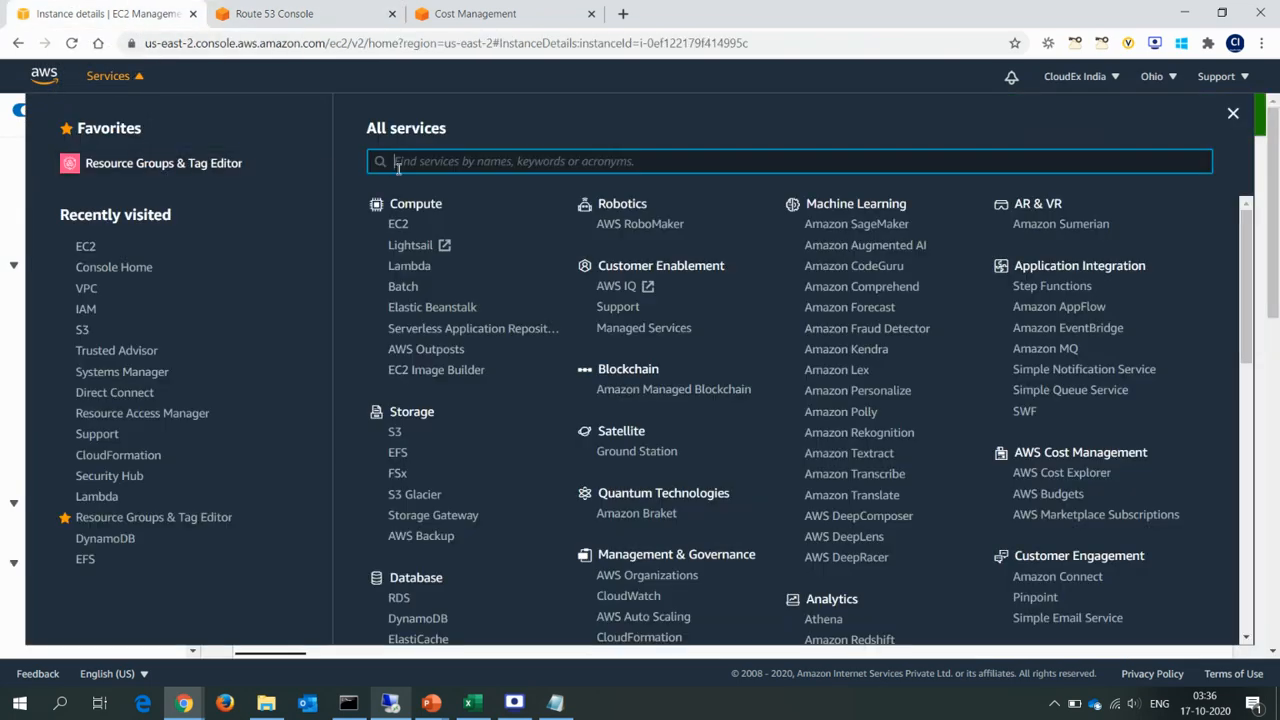
type("route")
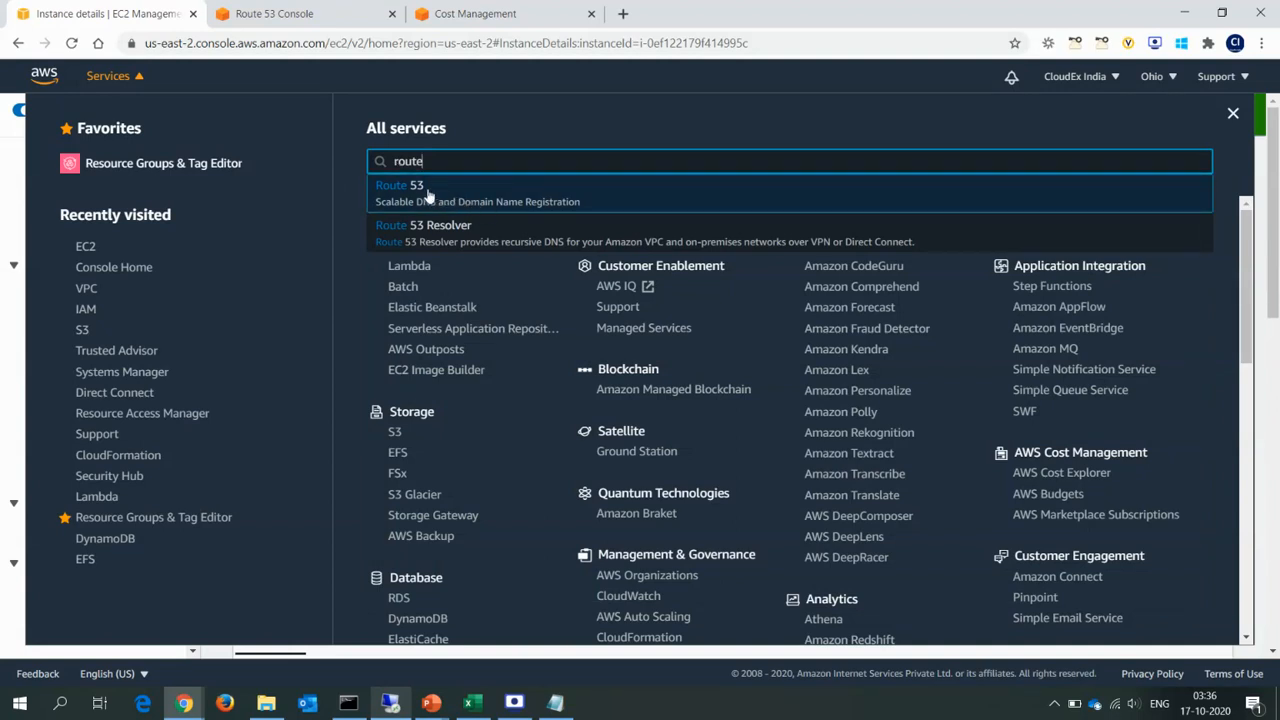
left_click_drag(452, 157, 347, 165)
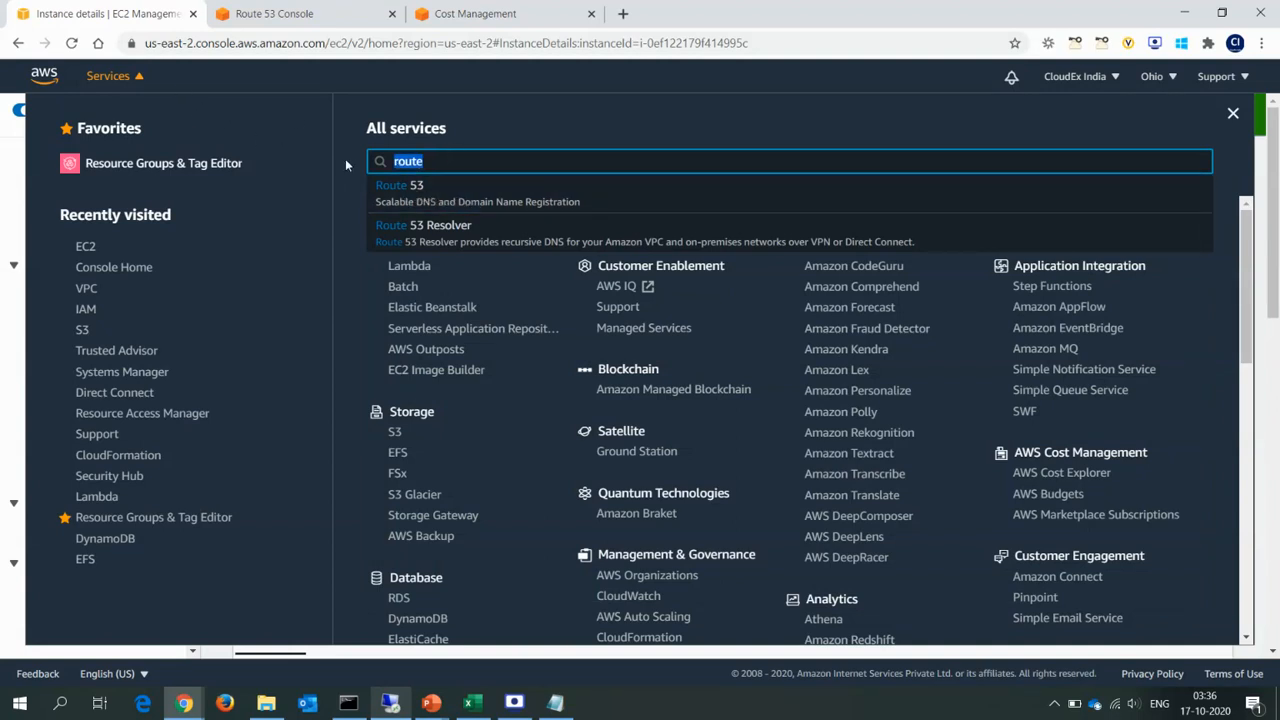
key("BackSpace")
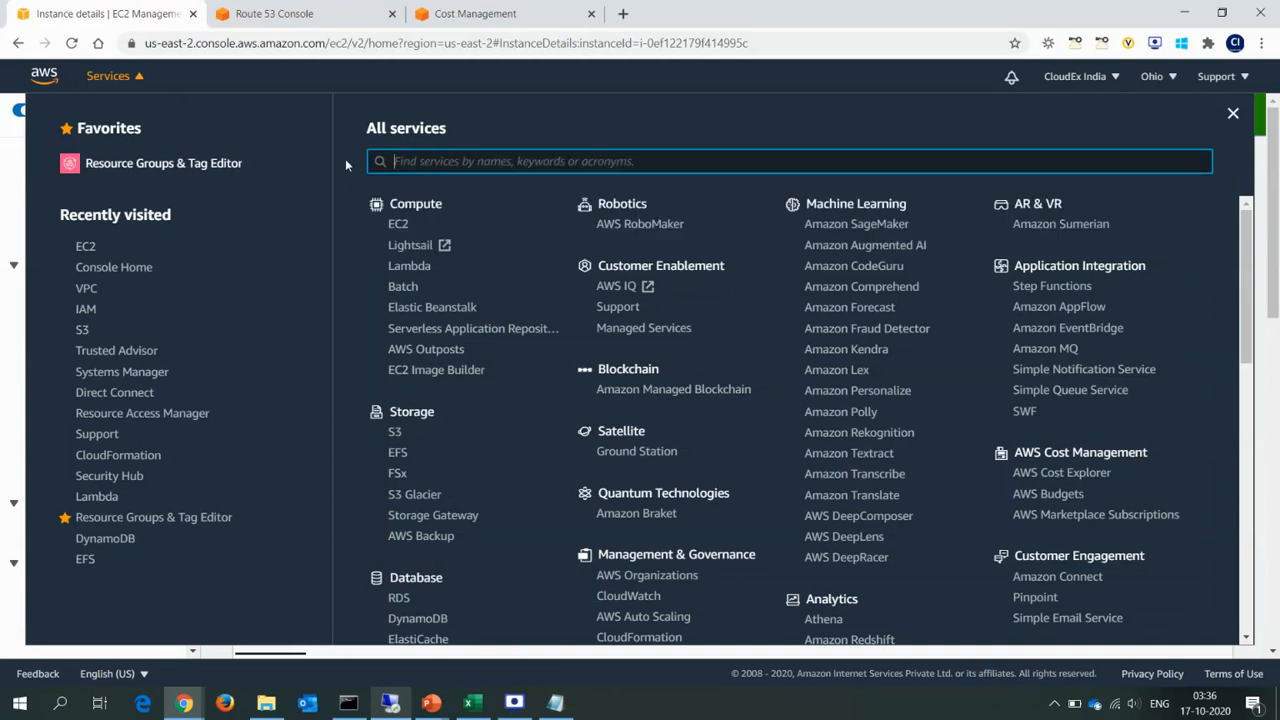
left_click(164, 91)
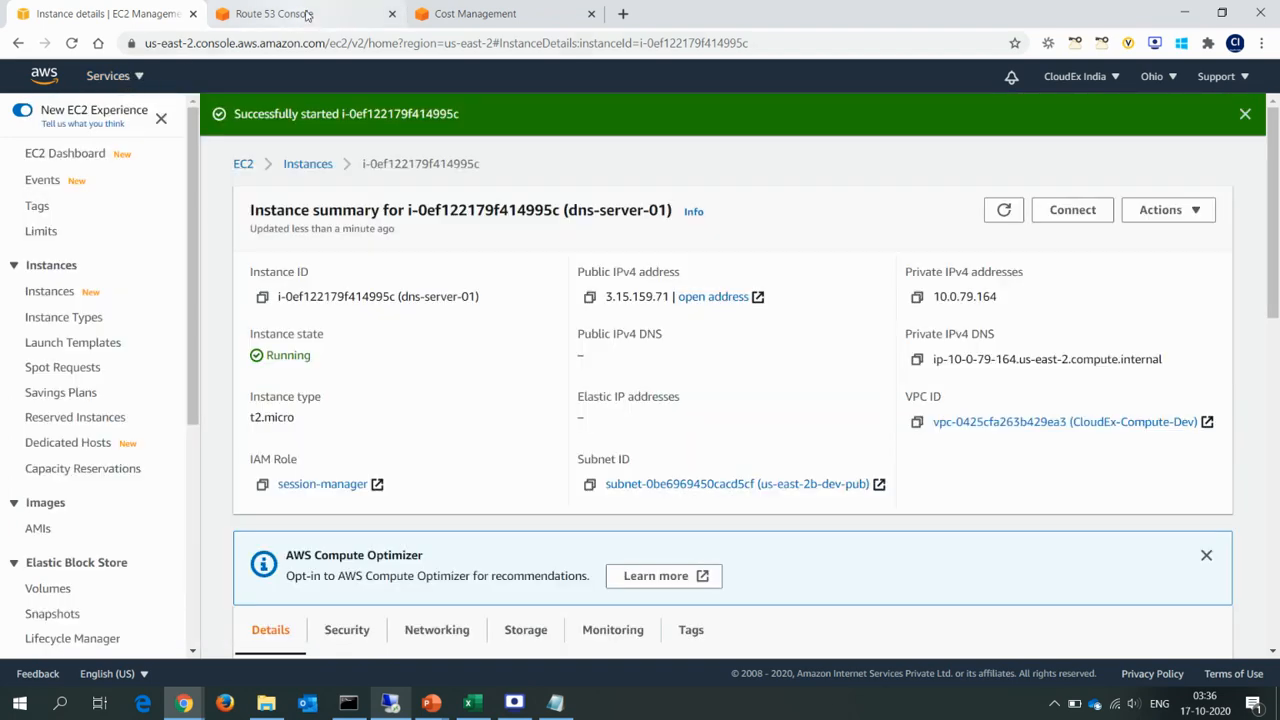
Return to the Route 53 dashboard and highlight the DNS, traffic, availability and domain registration features.
left_click(307, 14)
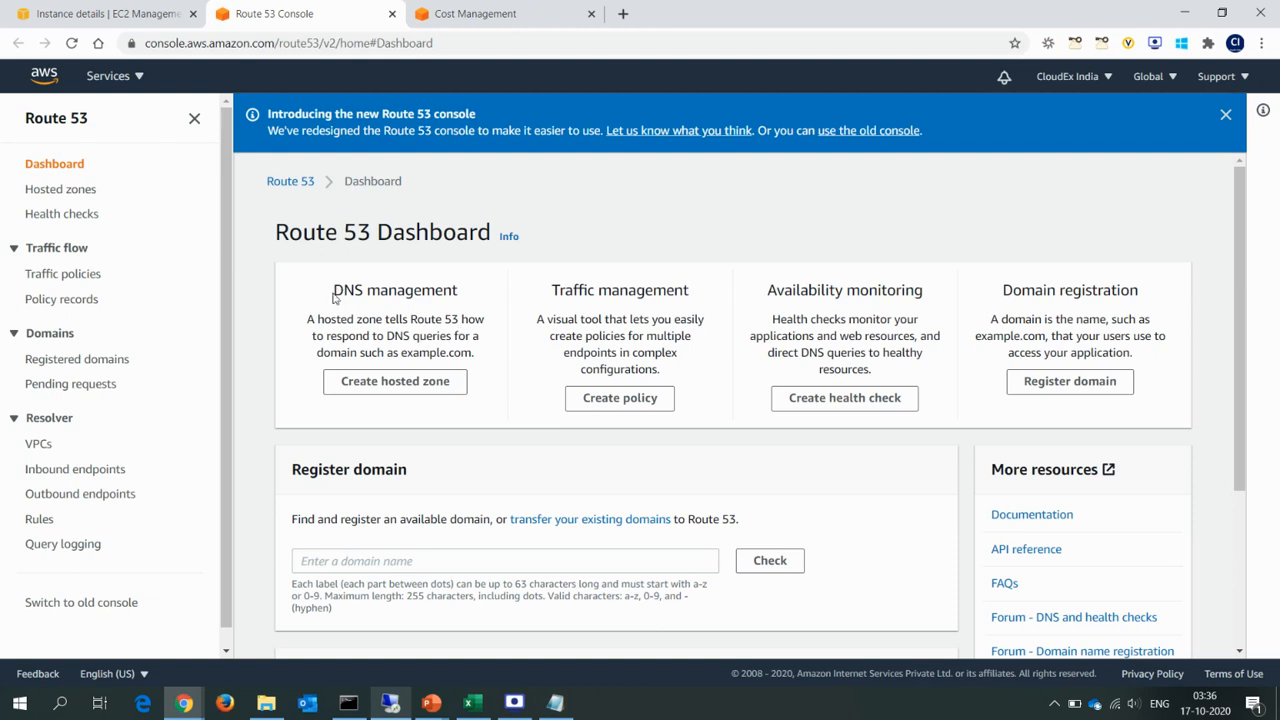
left_click_drag(334, 291, 1140, 356)
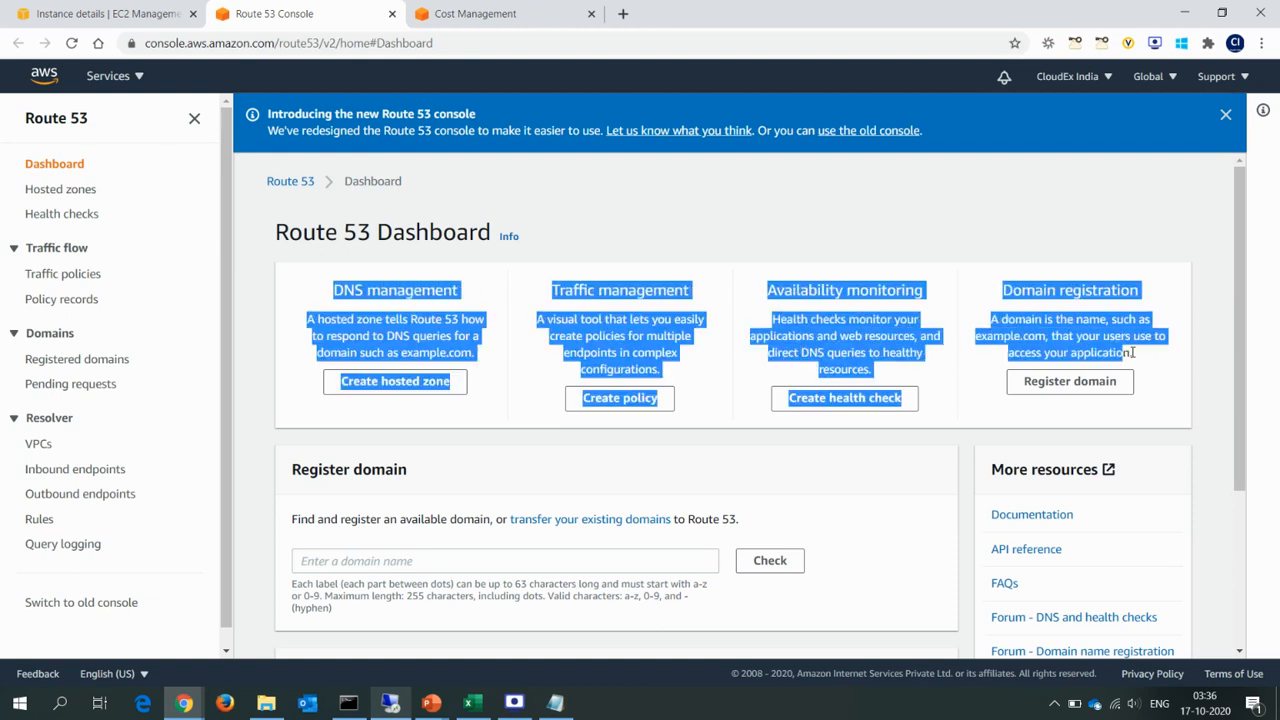
left_click(408, 318)
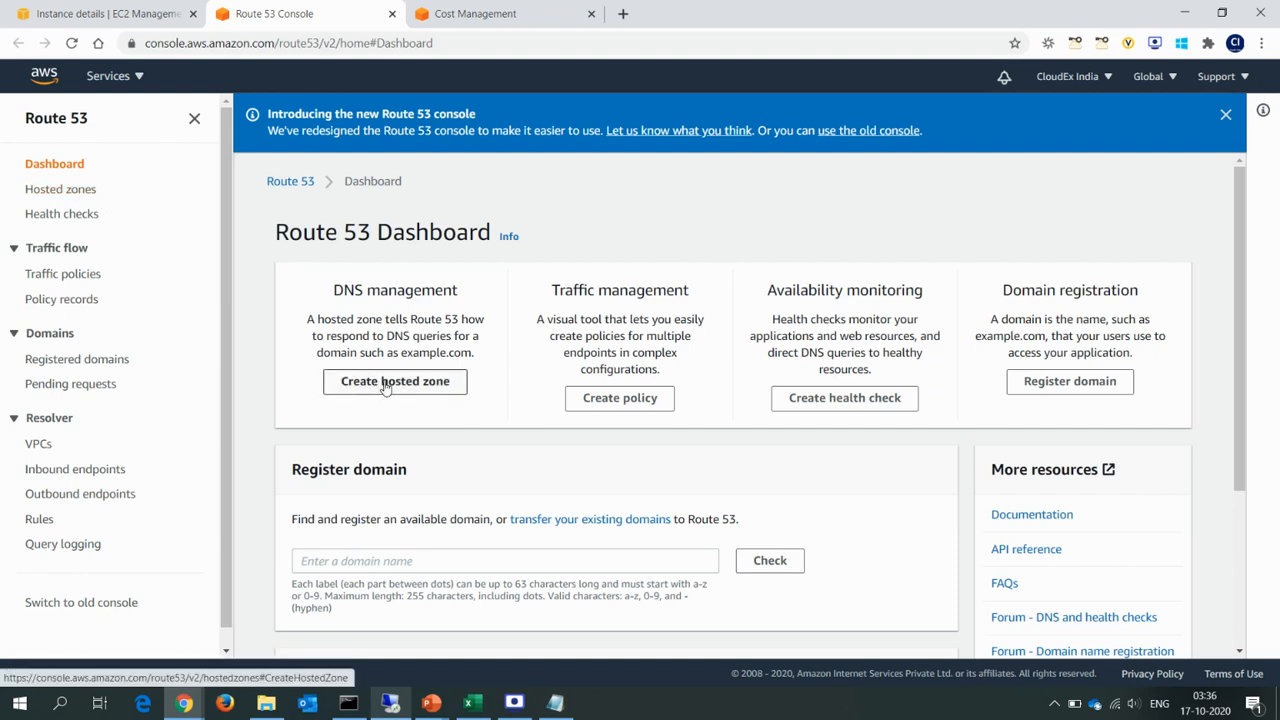
Open the Route 53 hosted zones and start creating a hosted zone.
left_click(76, 194)
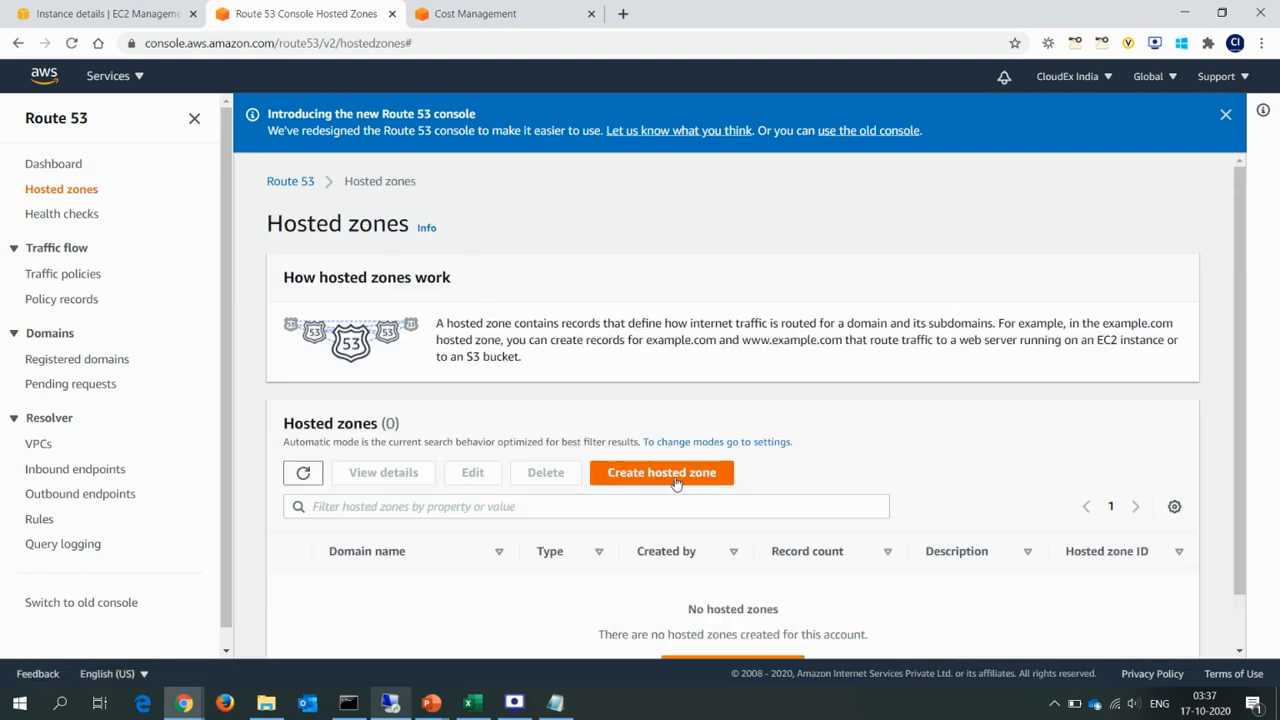
left_click_drag(1249, 500, 1249, 560)
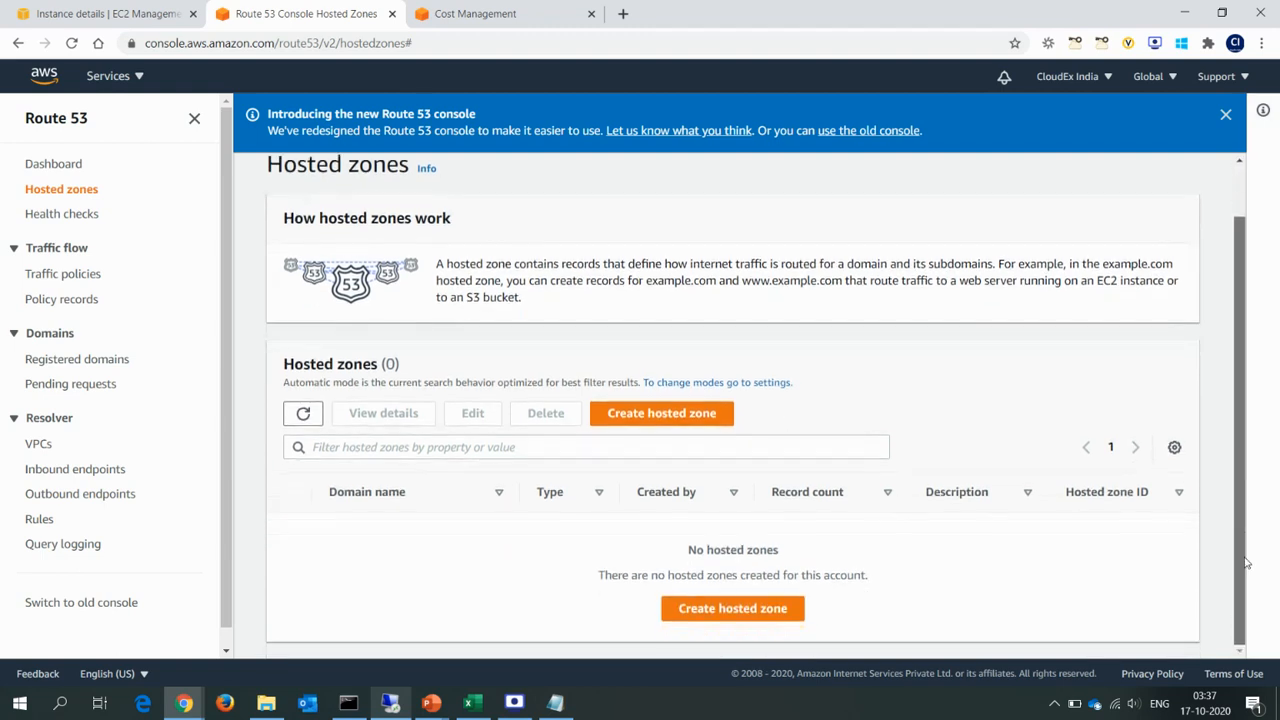
left_click(645, 414)
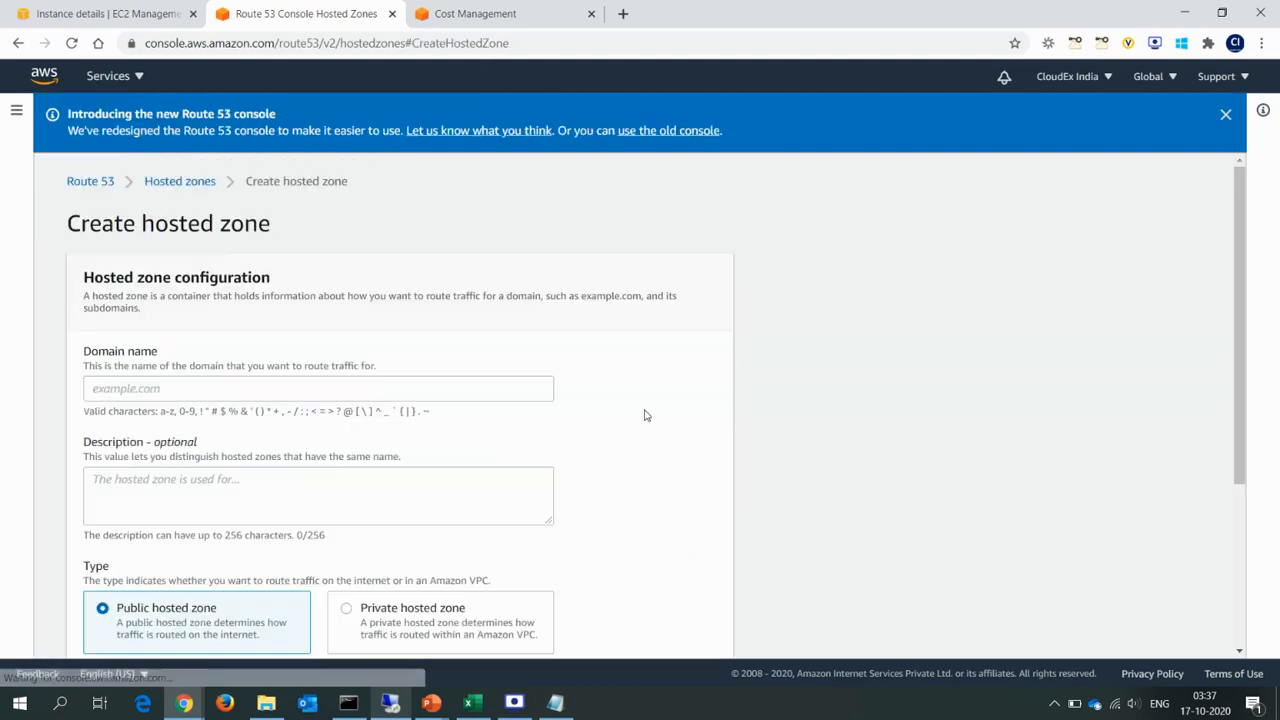
Check the subdomain on the delegation slide and enter aws.cloudexindia.com as the hosted zone's domain name.
left_click(316, 385)
key("alt+Tab")
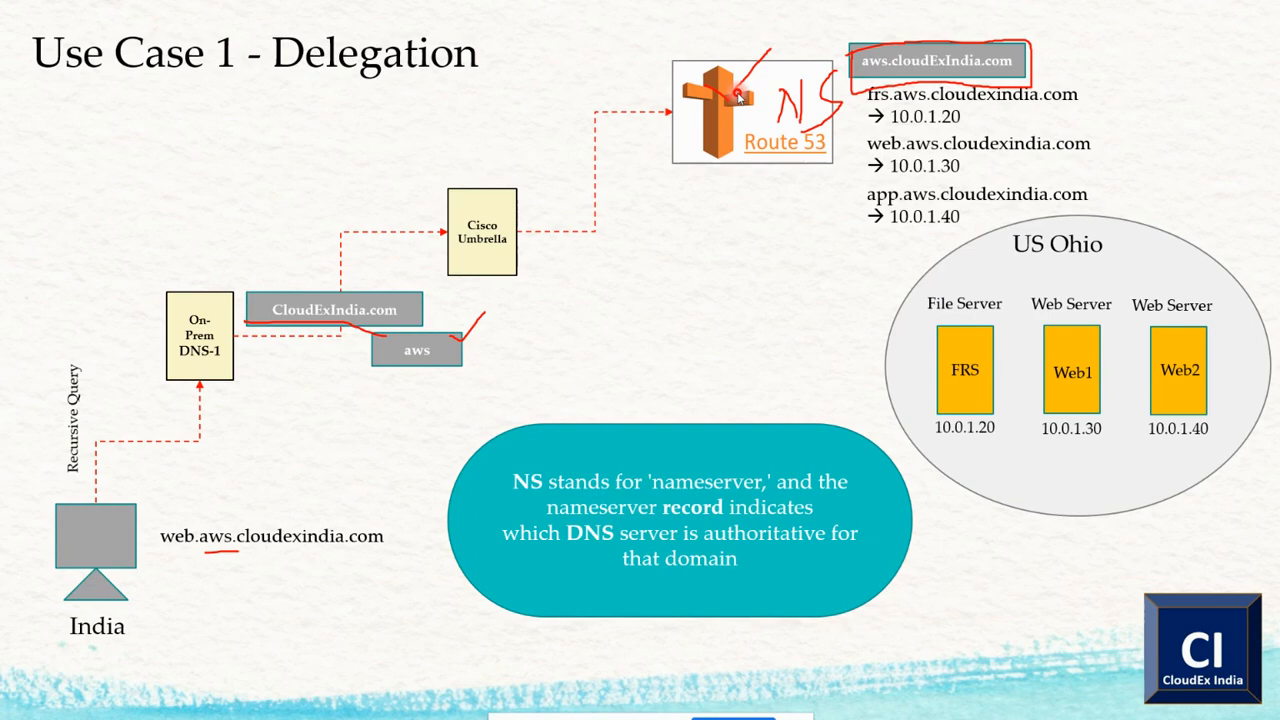
key("alt+Tab")
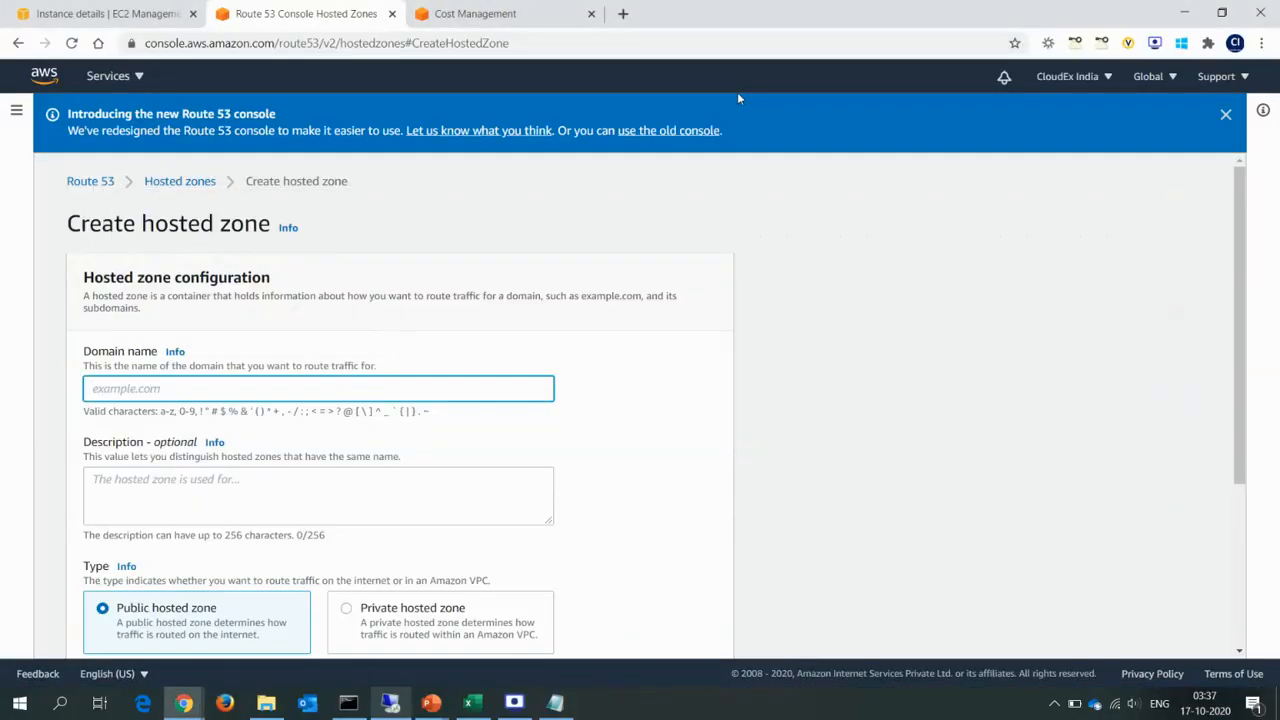
type("aws.cloudexindia.com")
Describe the hosted zone as "This is for demonstration".
left_click(272, 491)
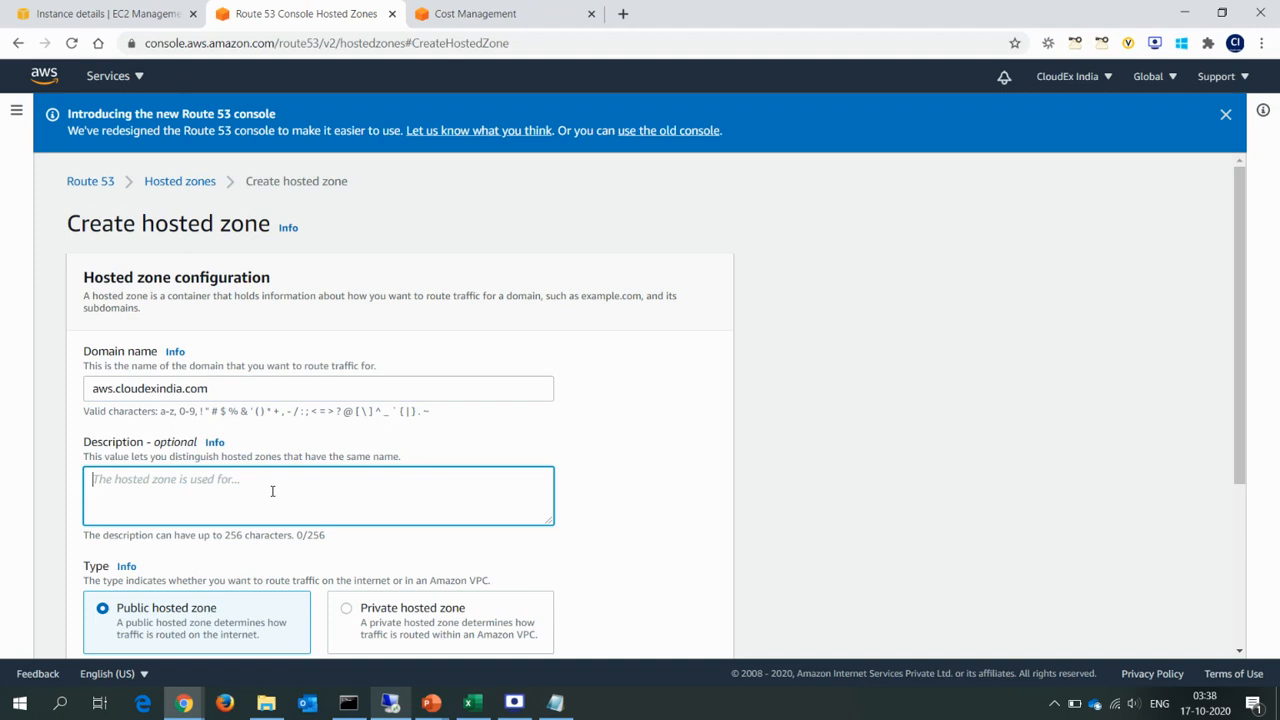
type("This is fo")
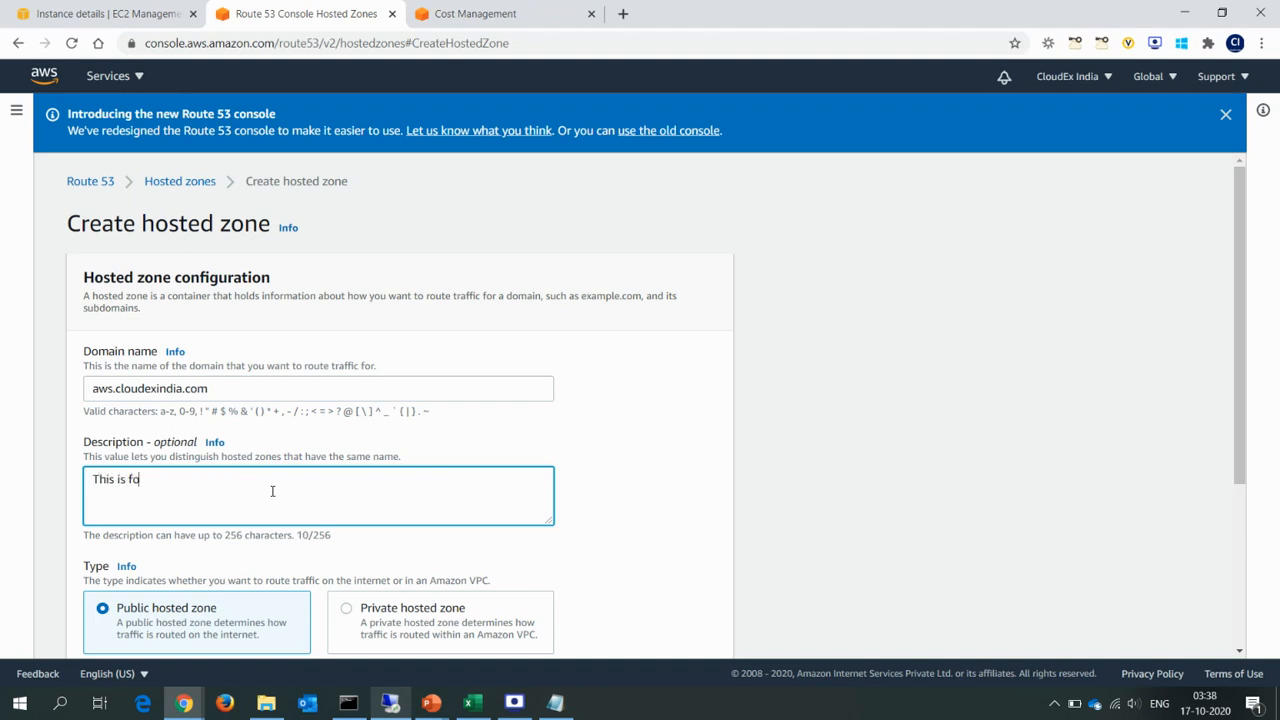
type("r demonstration")
left_click_drag(1238, 400, 1248, 537)
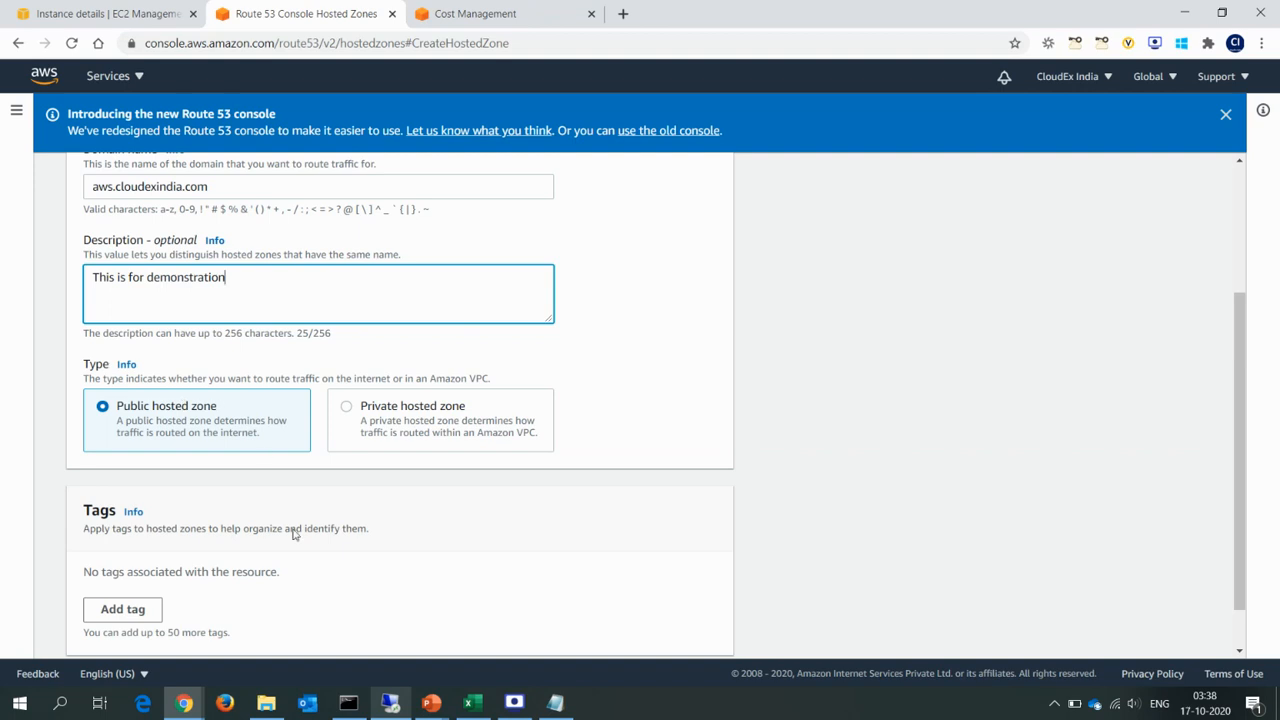
Look back at the nslookup results and return to the hosted zone form.
left_click(349, 700)
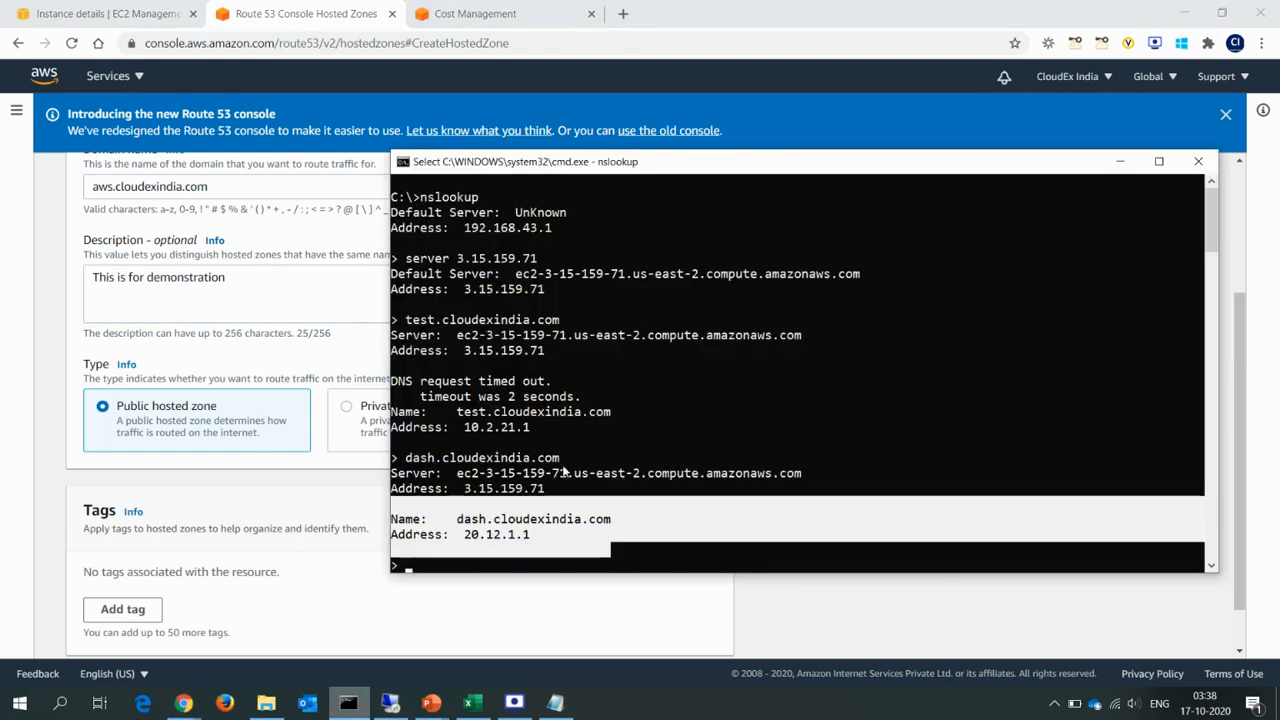
left_click(357, 354)
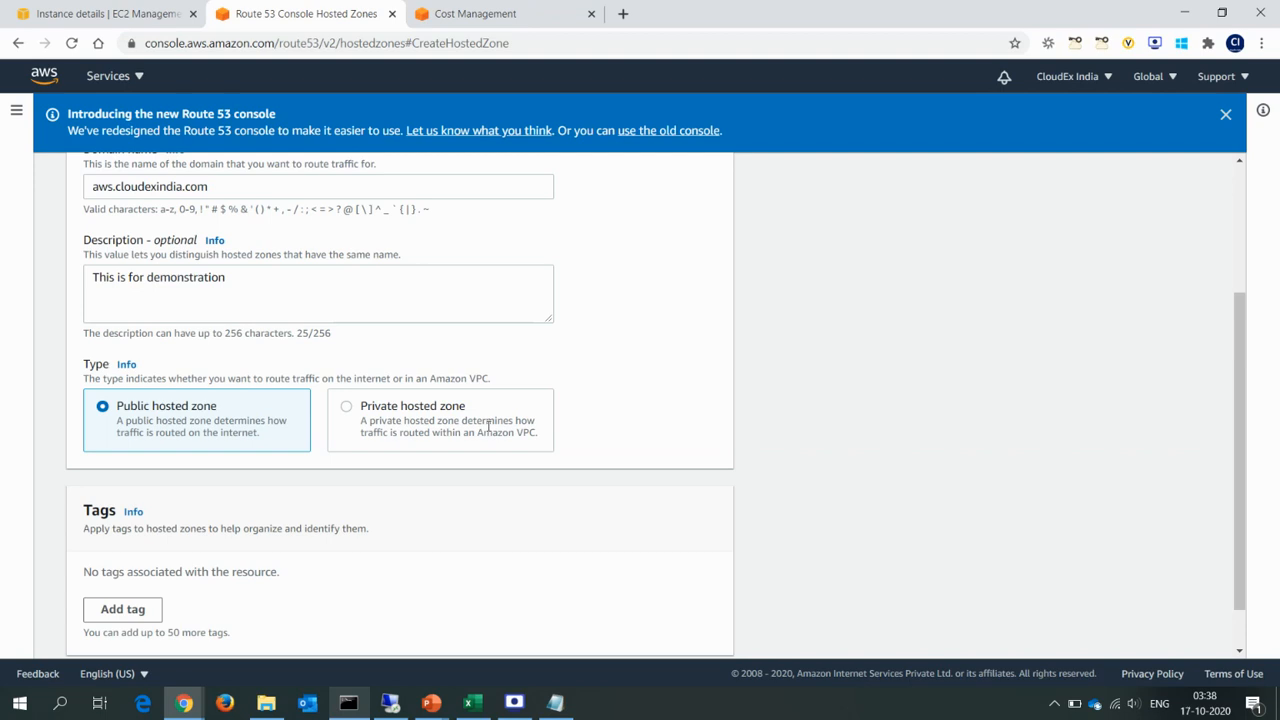
key("alt+Tab")
key("alt+Tab")
key("alt+Tab")
Create the public hosted zone without tags and highlight its name, aws.cloudexindia.com.
scroll(1250, 533, "down", 1)
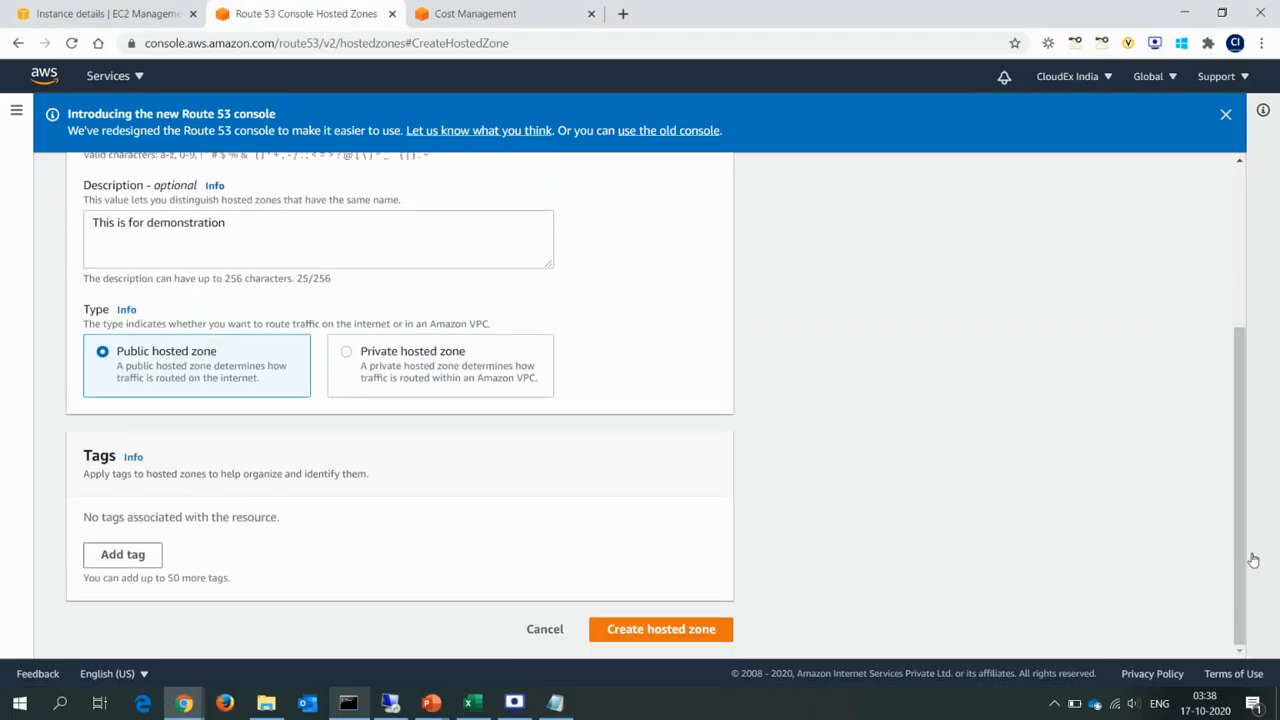
left_click(693, 638)
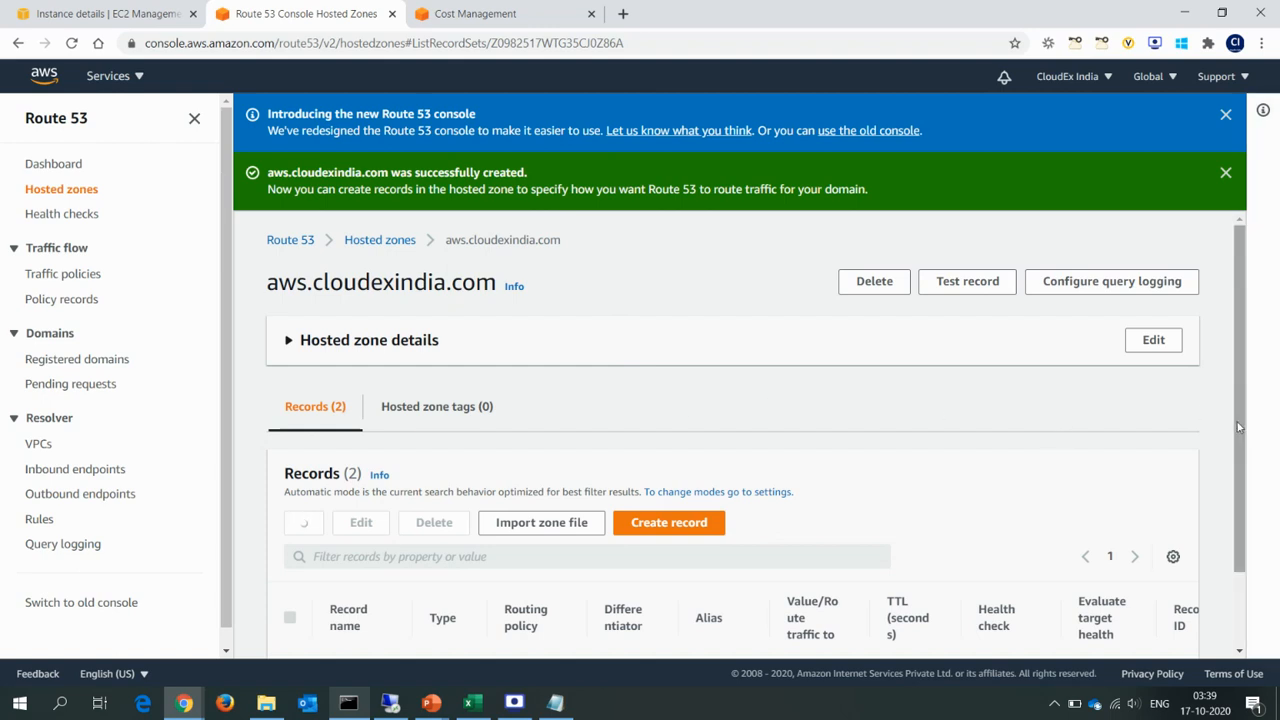
mouse_move(1244, 427)
left_mouse_down()
mouse_move(1253, 525)
mouse_move(1261, 421)
left_mouse_up()
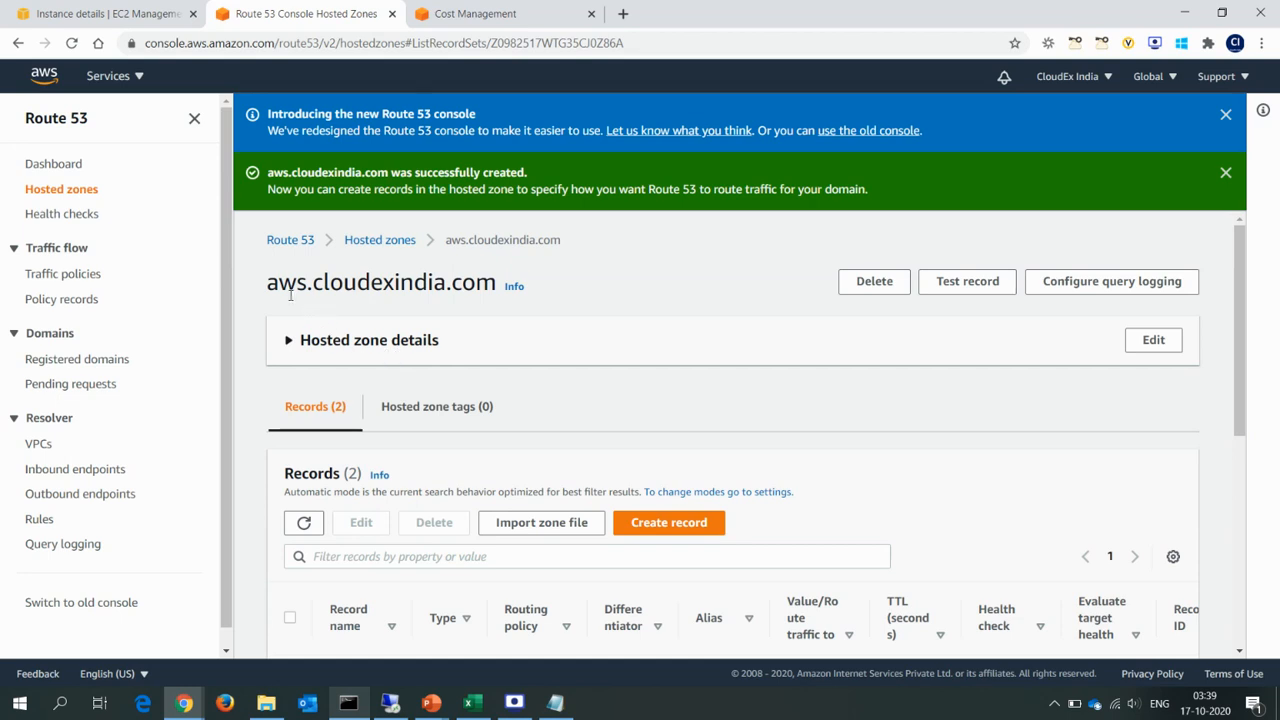
left_click_drag(268, 284, 492, 283)
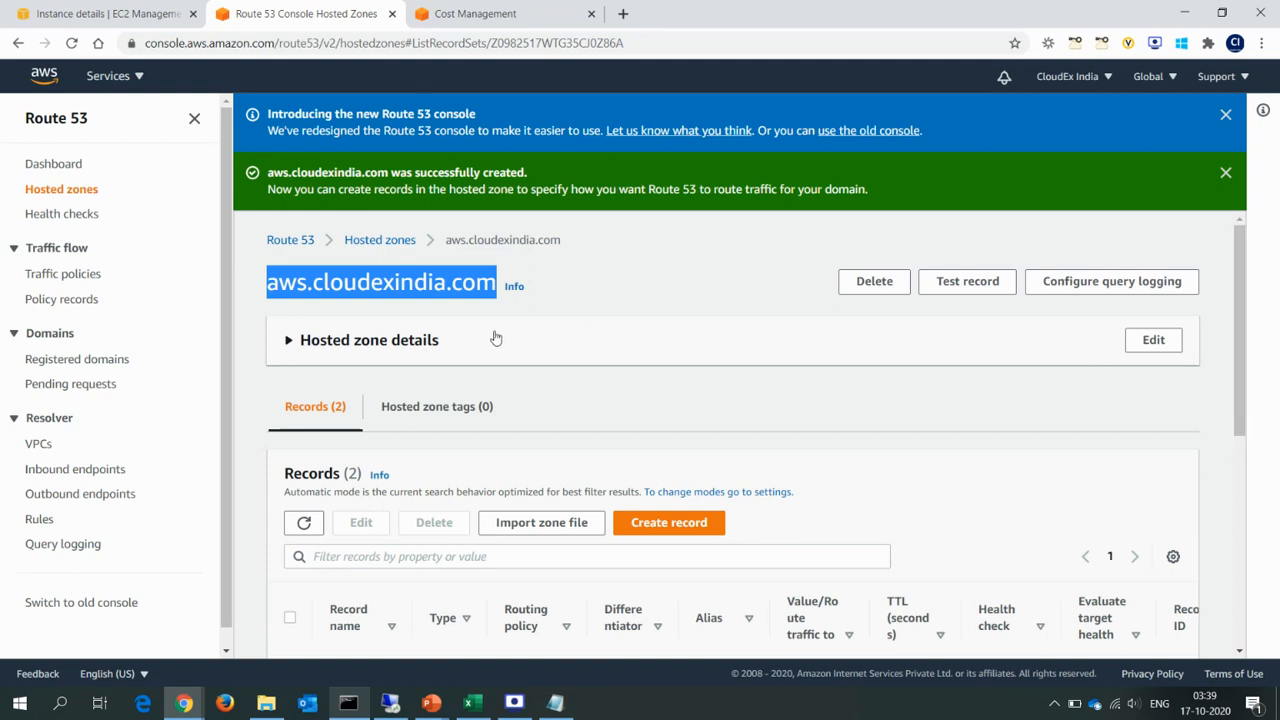
Expand the hosted zone details and examine the zone ID, description, type, record count and name servers.
left_click(288, 343)
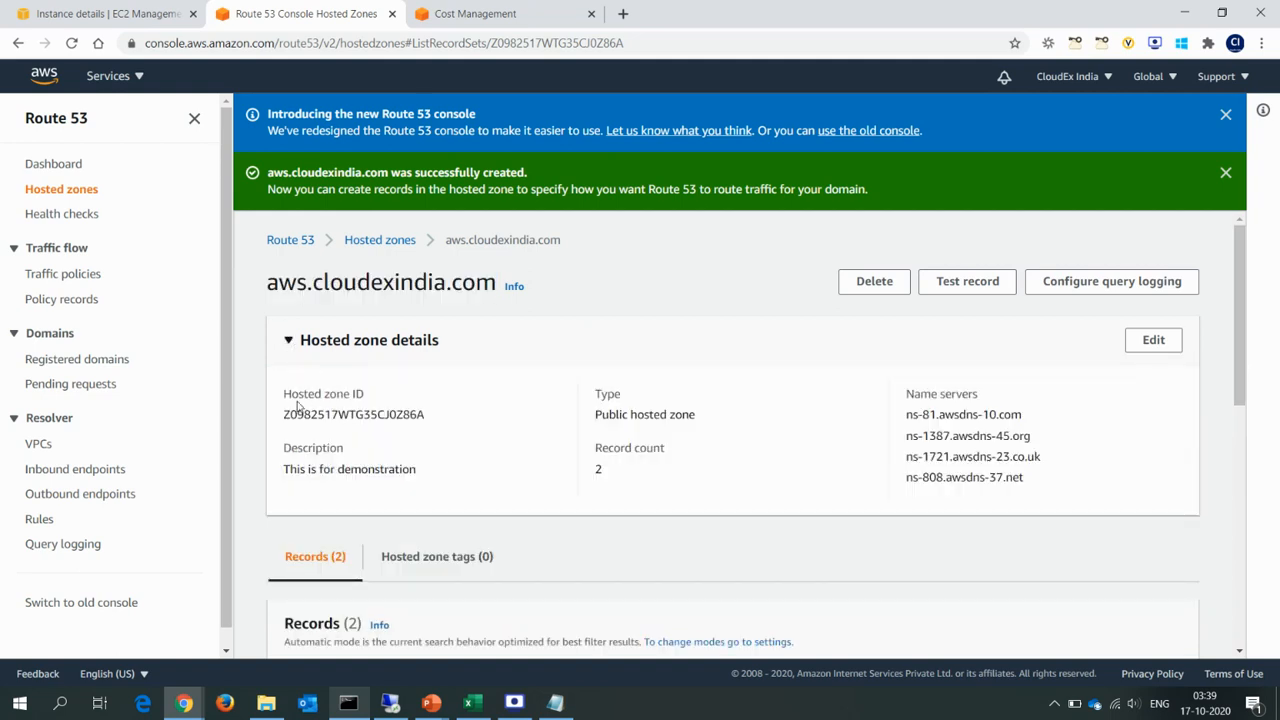
left_click_drag(428, 424, 280, 422)
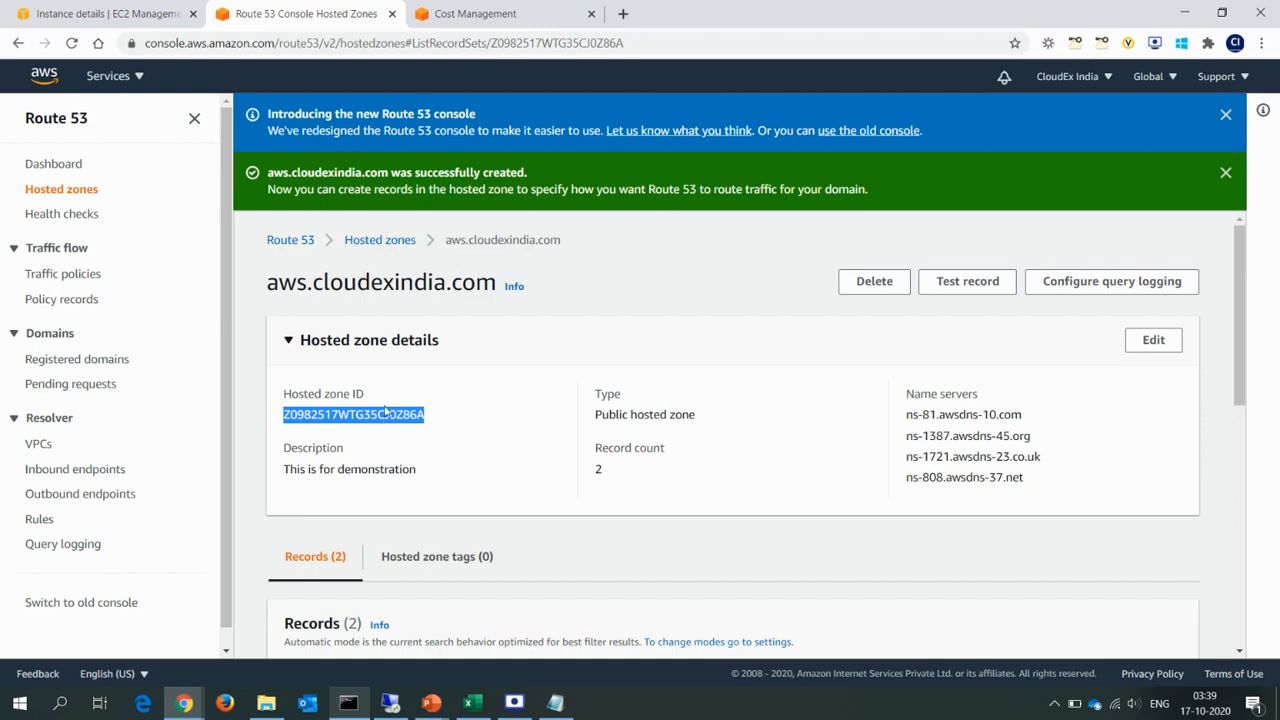
left_click(336, 418)
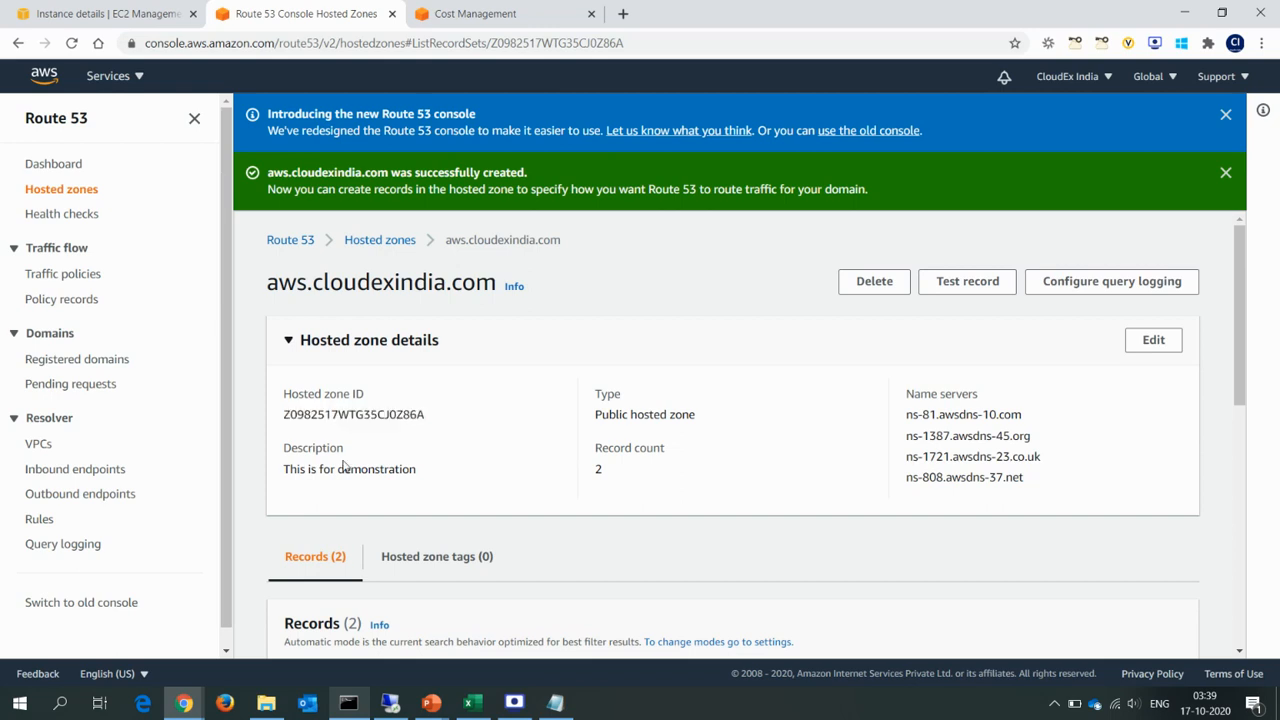
left_click_drag(337, 469, 412, 469)
left_click(437, 472)
left_click_drag(601, 414, 705, 416)
left_click_drag(596, 471, 615, 473)
left_click_drag(906, 414, 1029, 489)
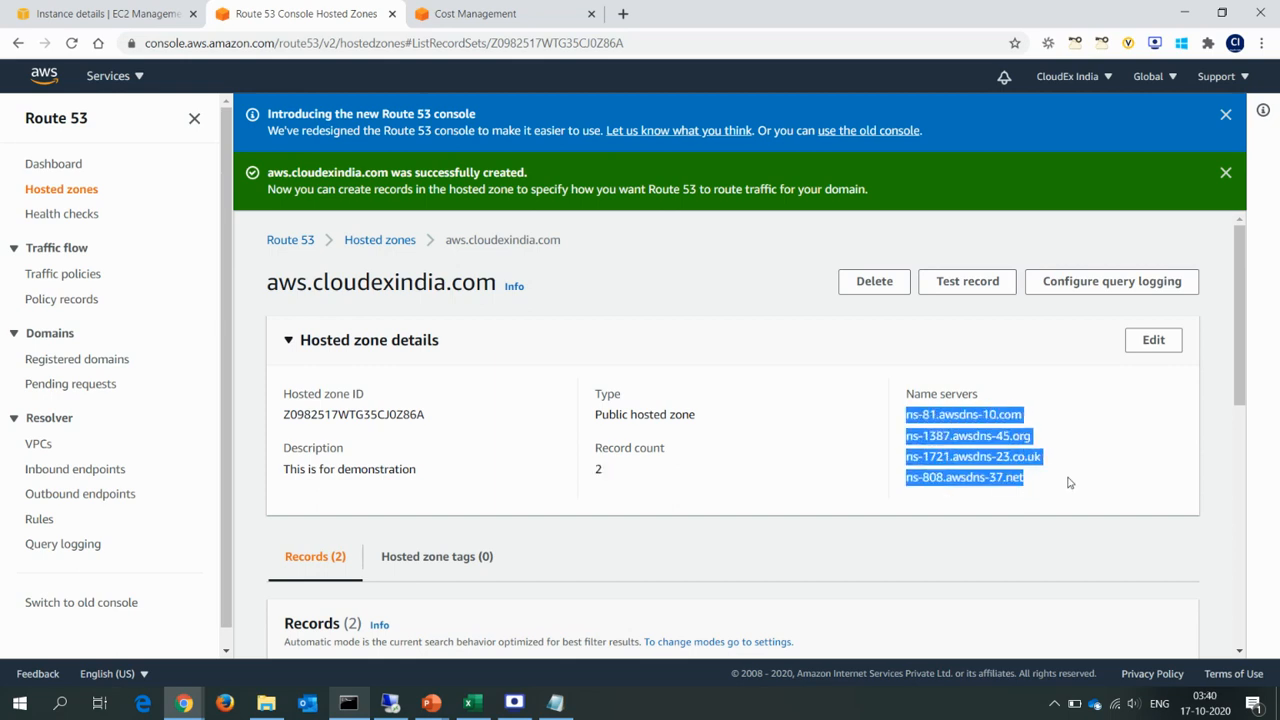
Look at the NS explanation on the delegation slide and return to the hosted zone's name servers in Route 53.
key("alt+Tab")
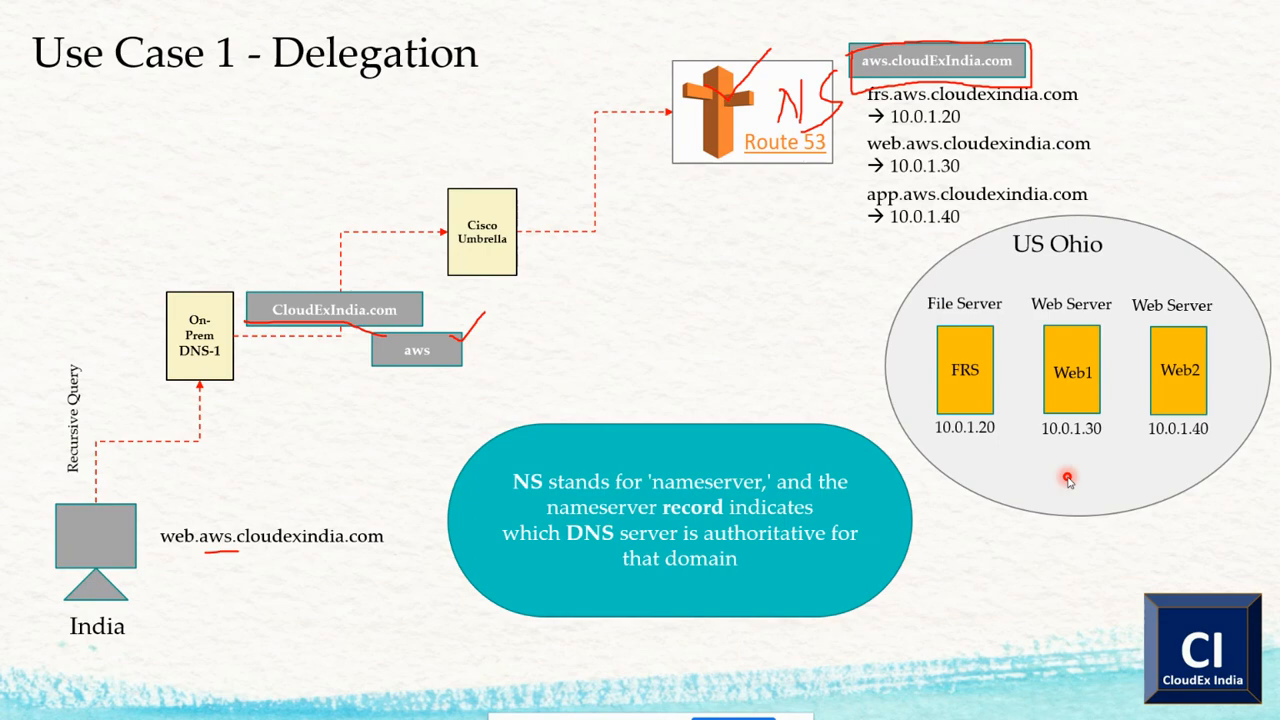
key("alt+Tab")
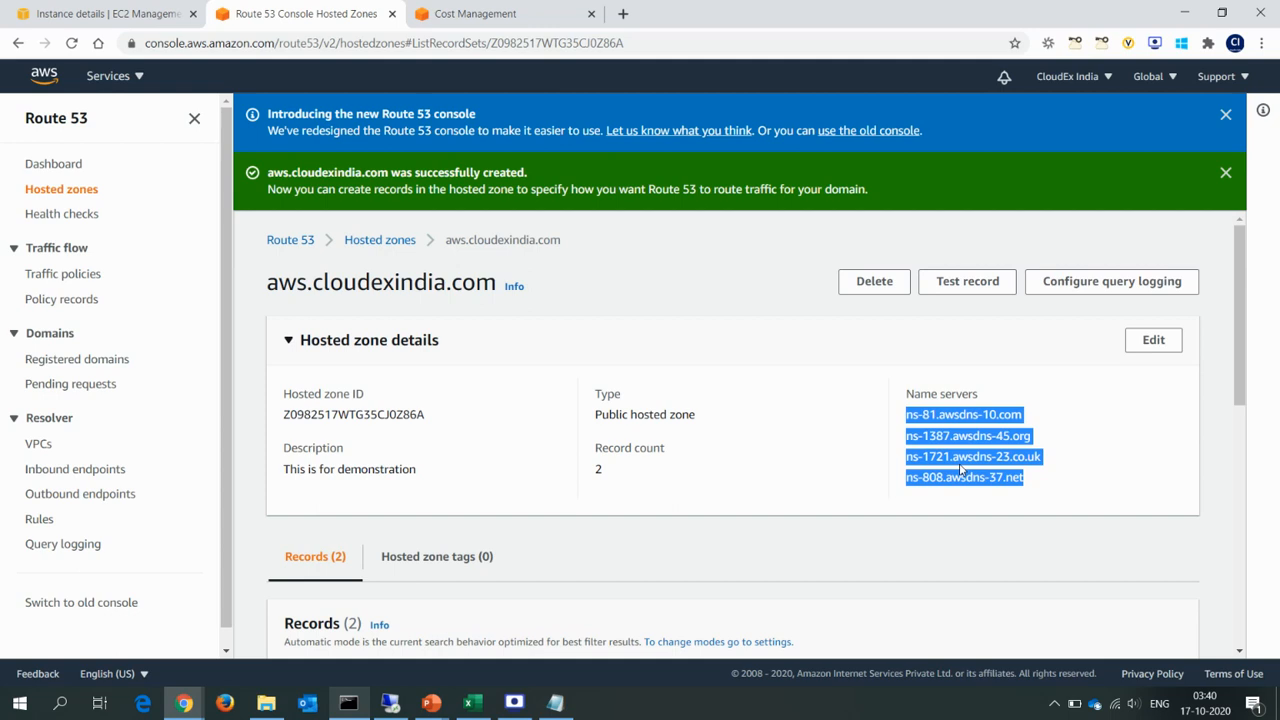
left_click(960, 470)
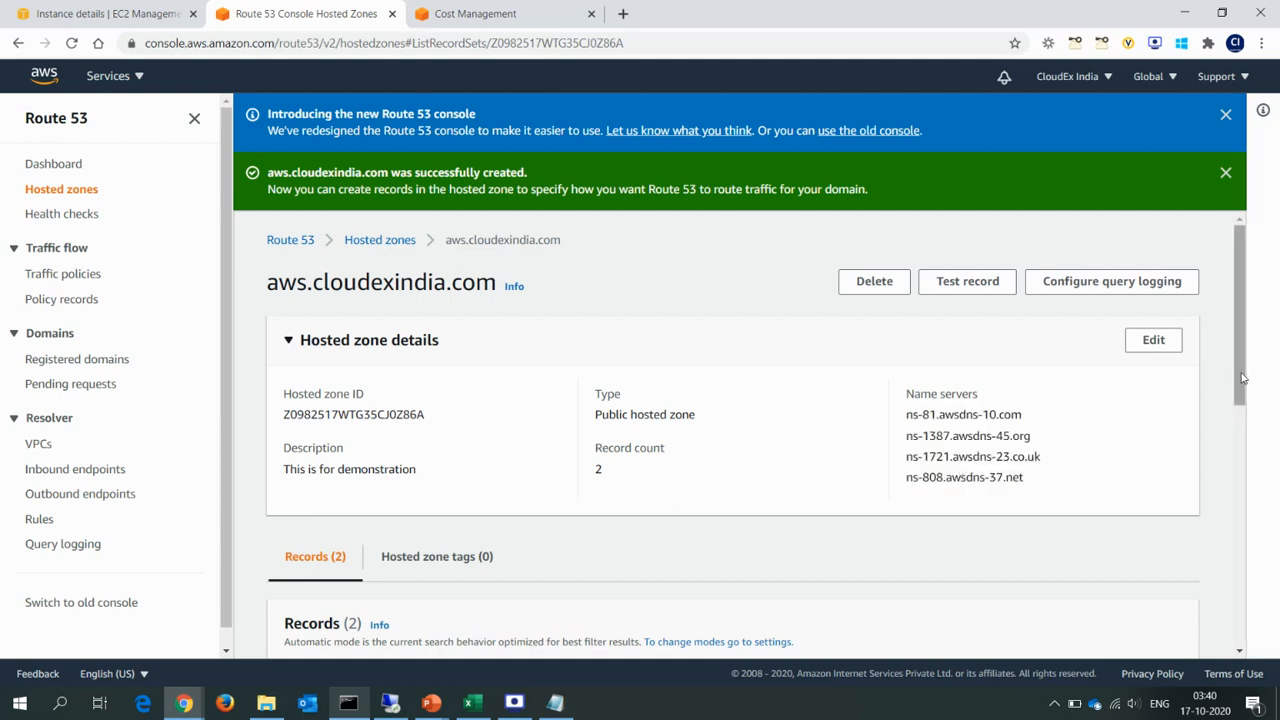
Compare the hosted zone's SOA and NS records with the same record types of cloudexindia.com in DNS Manager.
left_click_drag(1242, 378, 1276, 632)
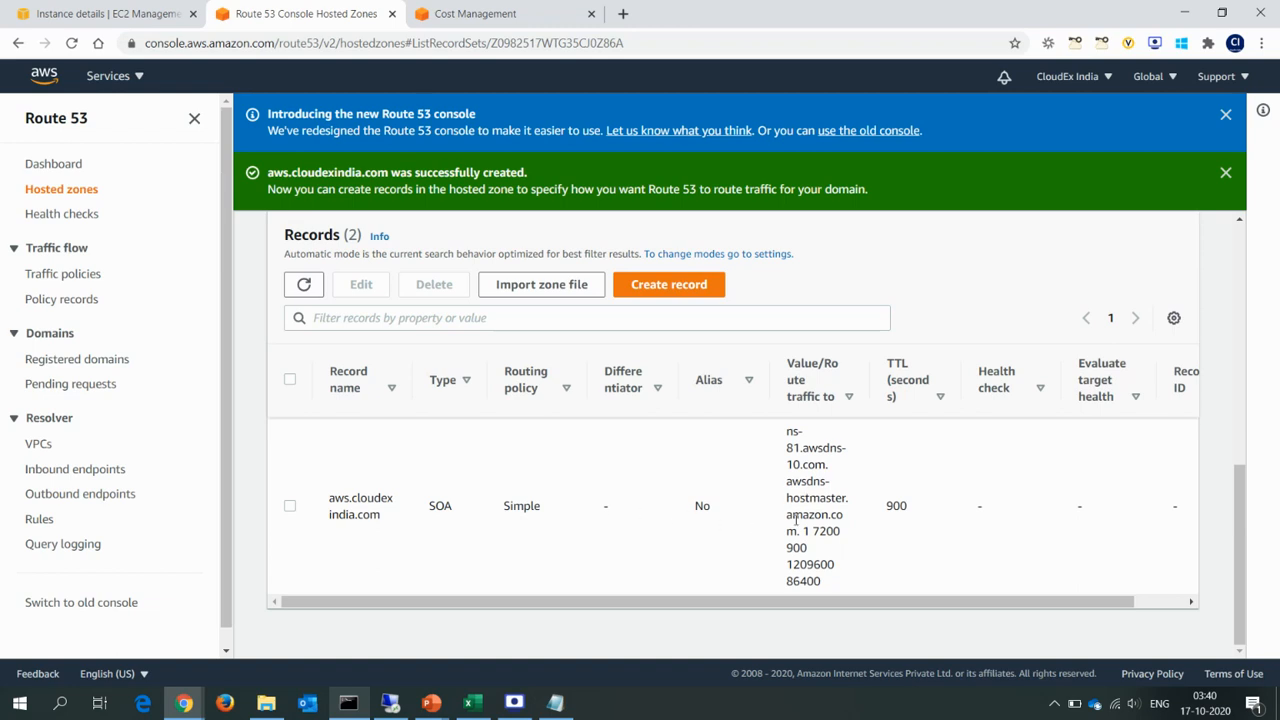
key("alt+Tab")
key("alt+Tab")
key("alt+Tab")
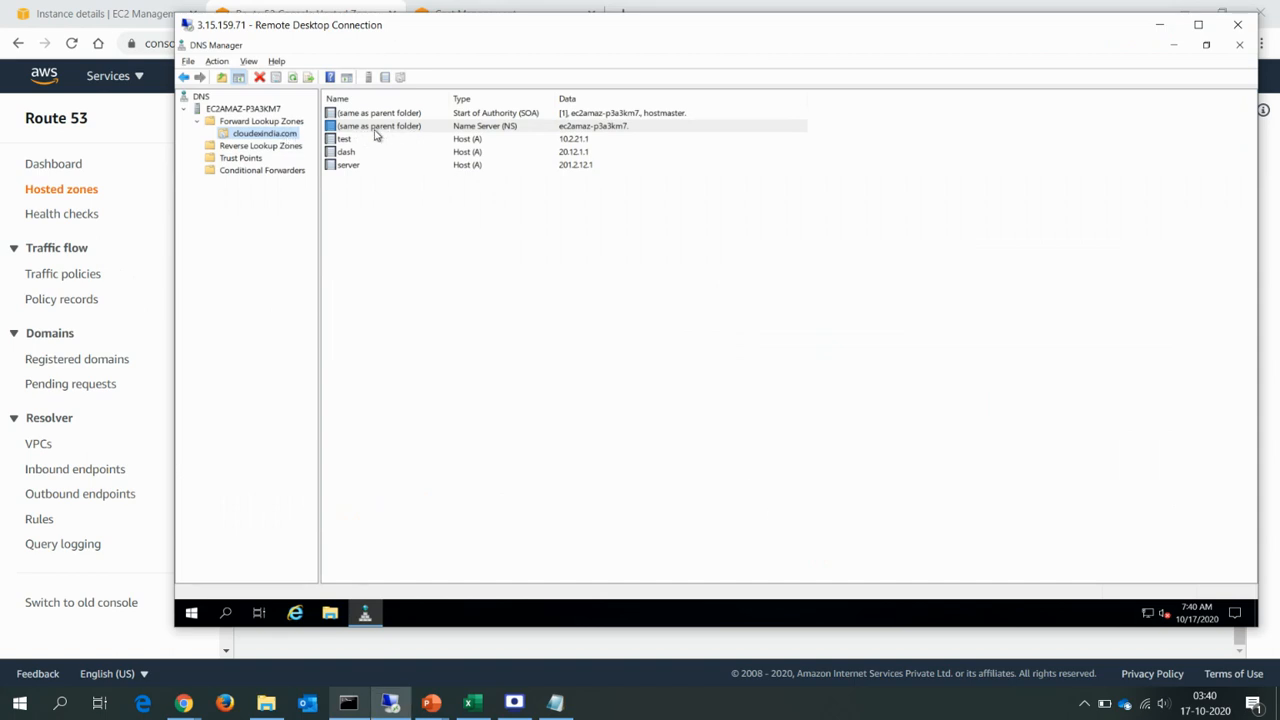
left_click(408, 115)
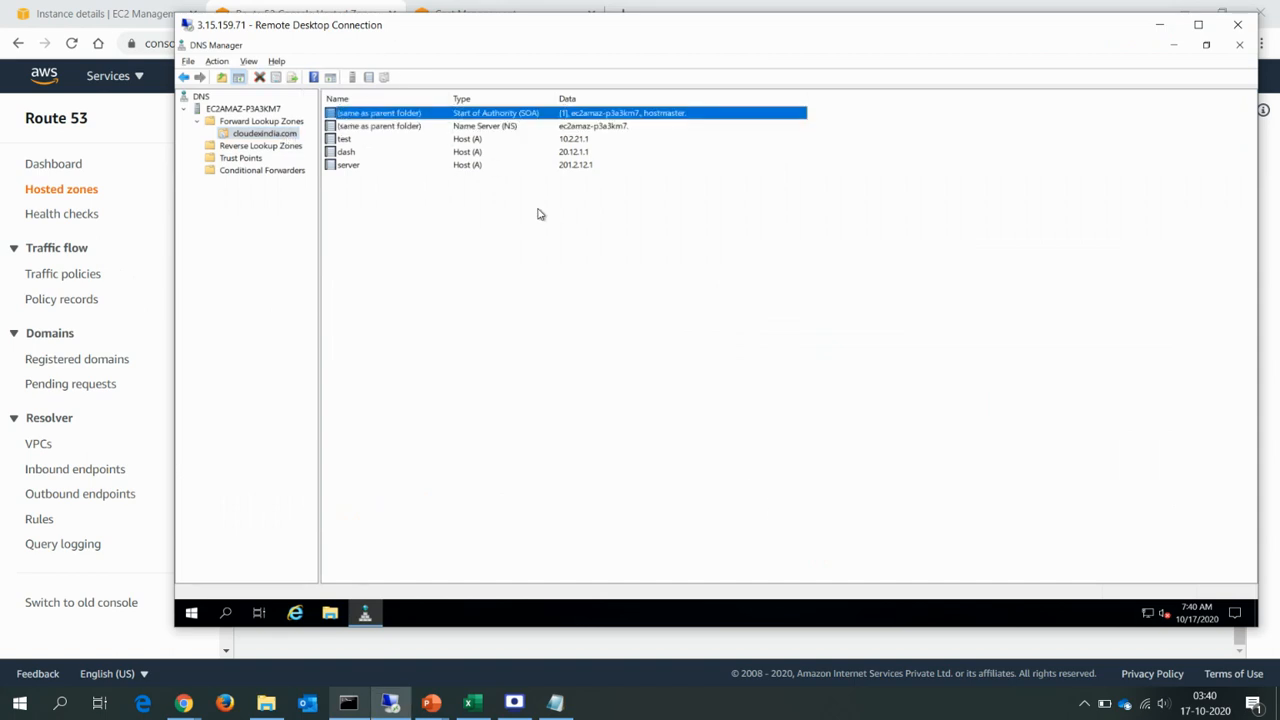
left_click(514, 127)
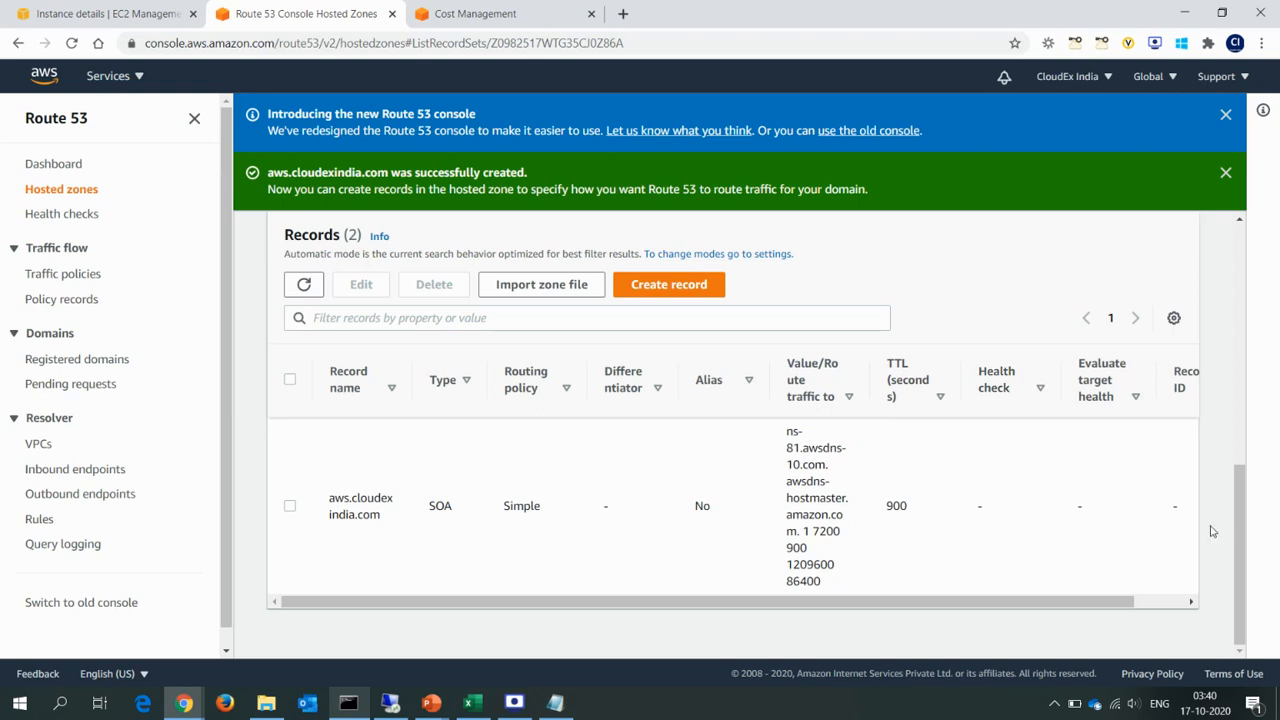
left_click_drag(1240, 552, 1242, 453)
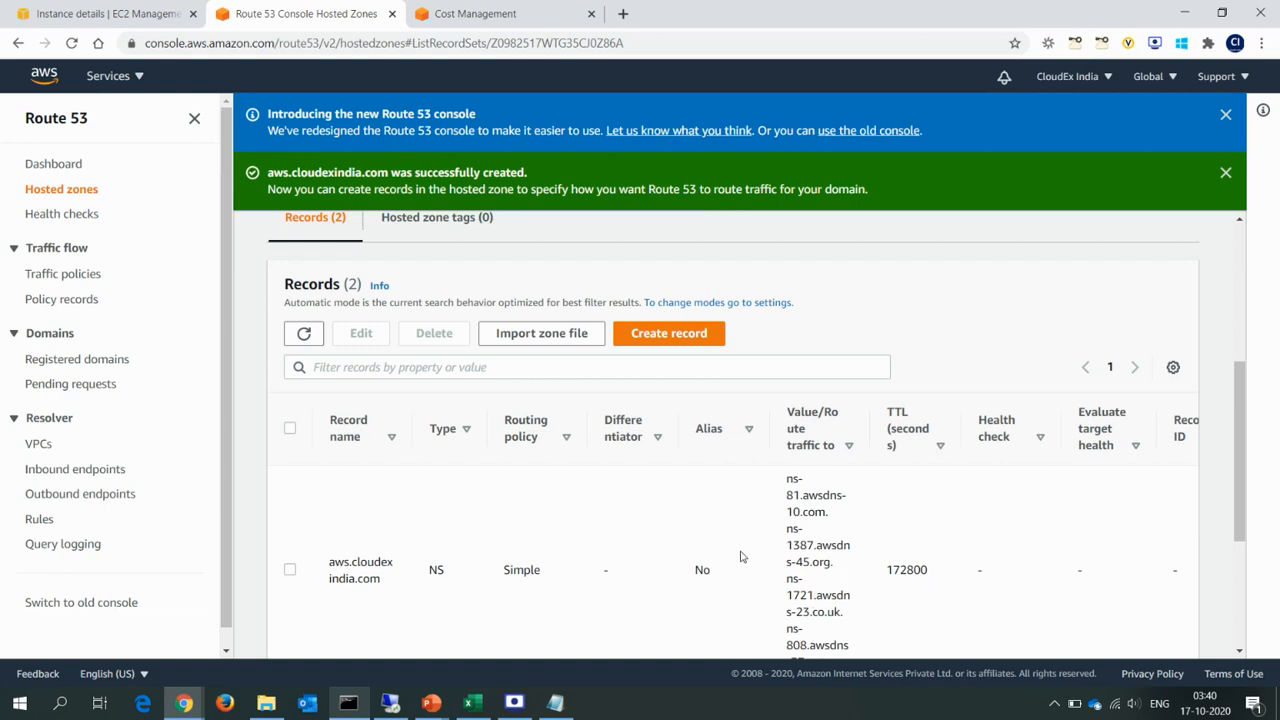
left_click_drag(786, 479, 826, 648)
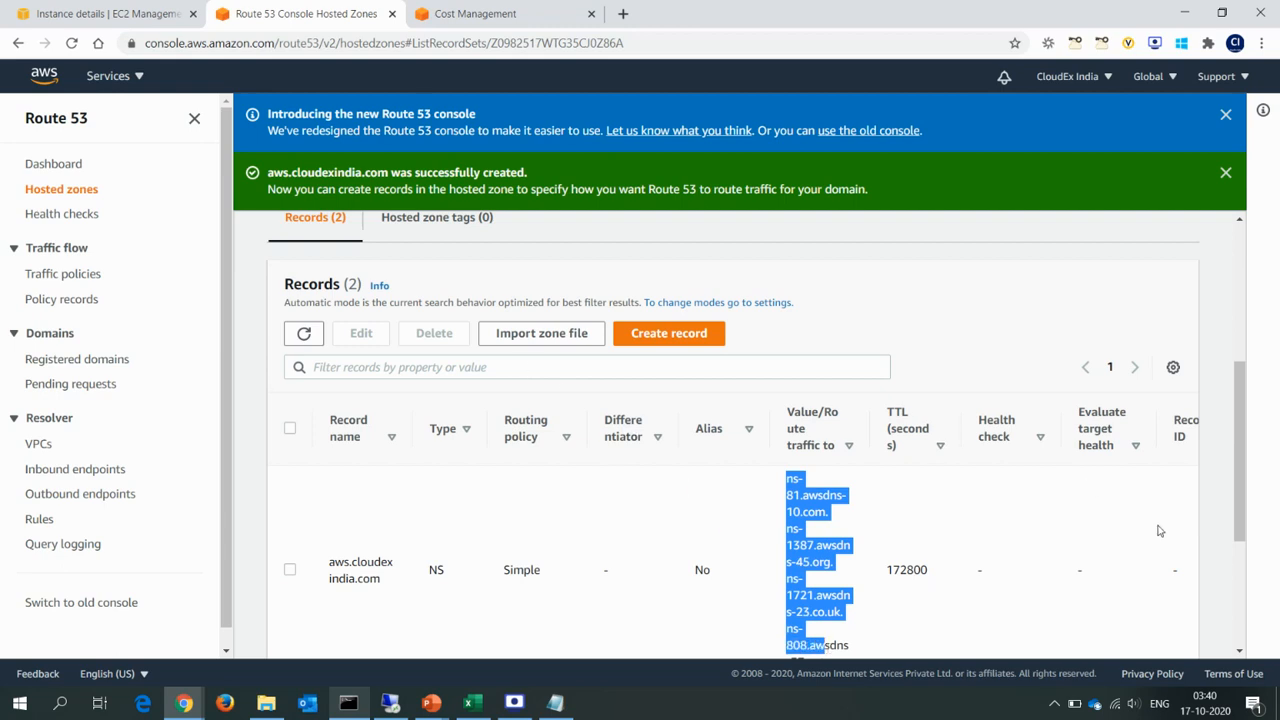
Copy the hosted zone's four name servers into the Notepad note below cloudexindia.com and return to Route 53.
scroll(1246, 514, "up", 4)
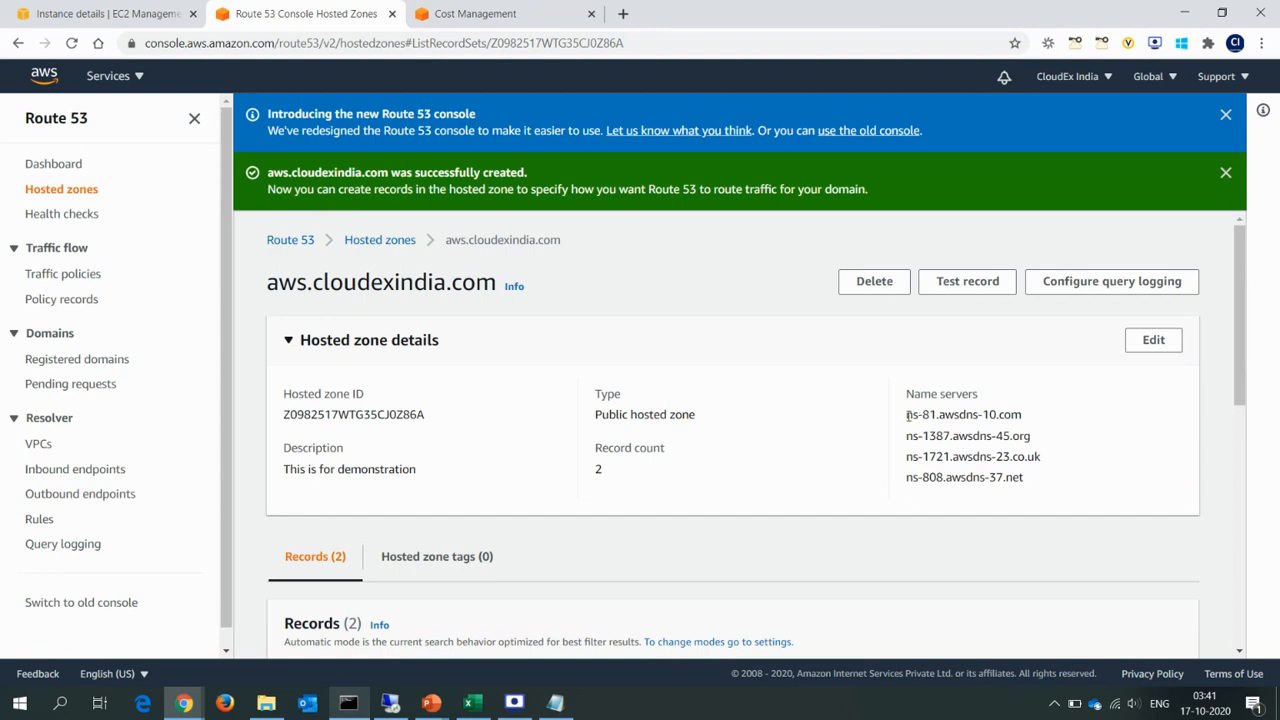
left_click_drag(908, 416, 1036, 480)
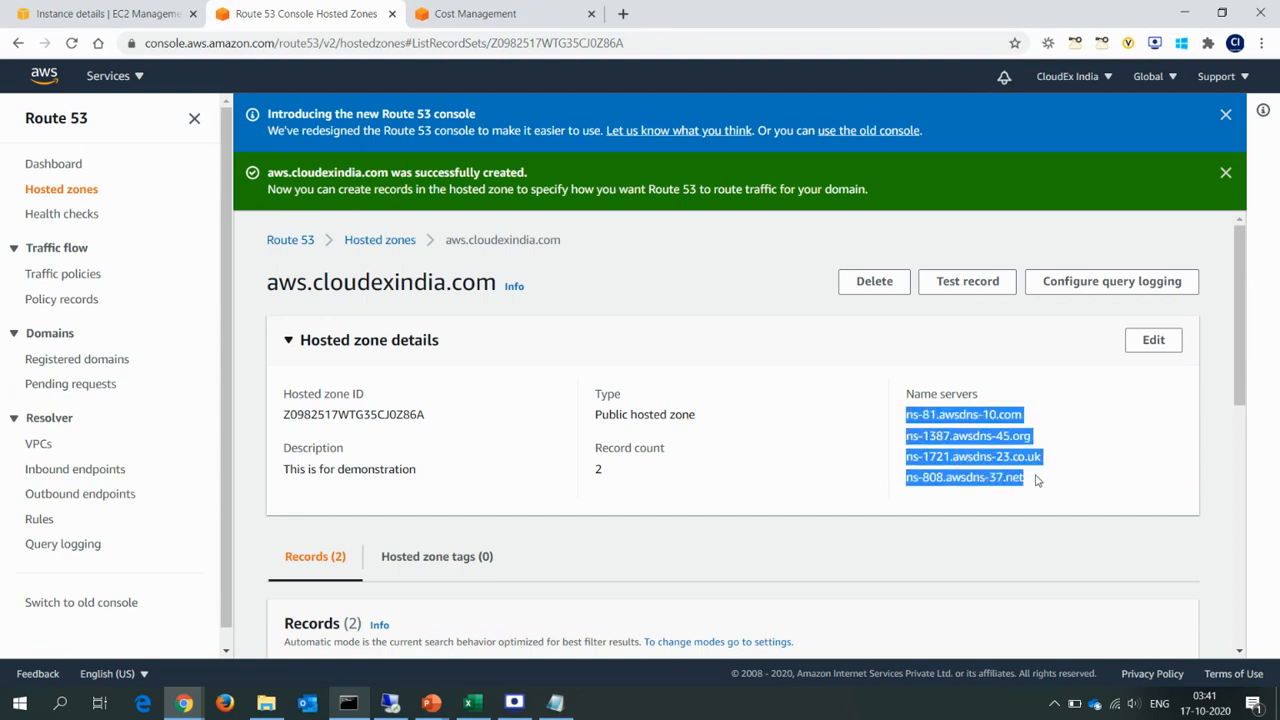
key("ctrl+c")
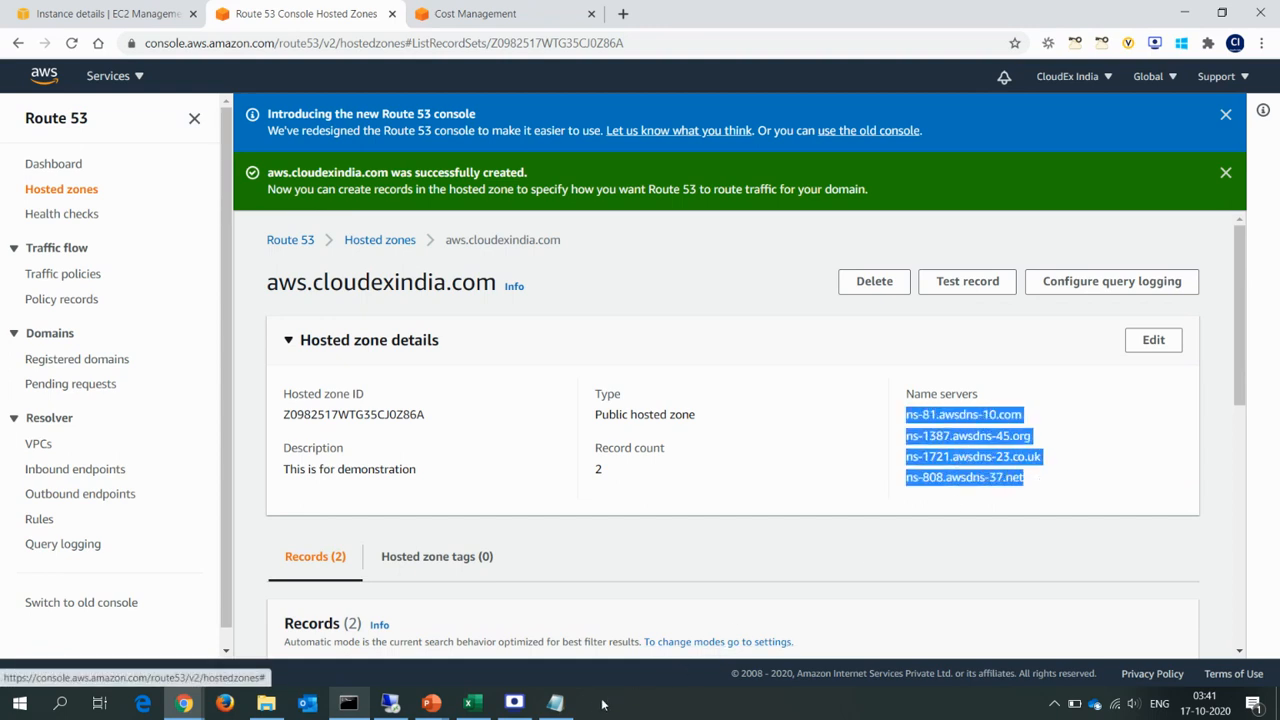
left_click(555, 703)
key("ctrl+v")
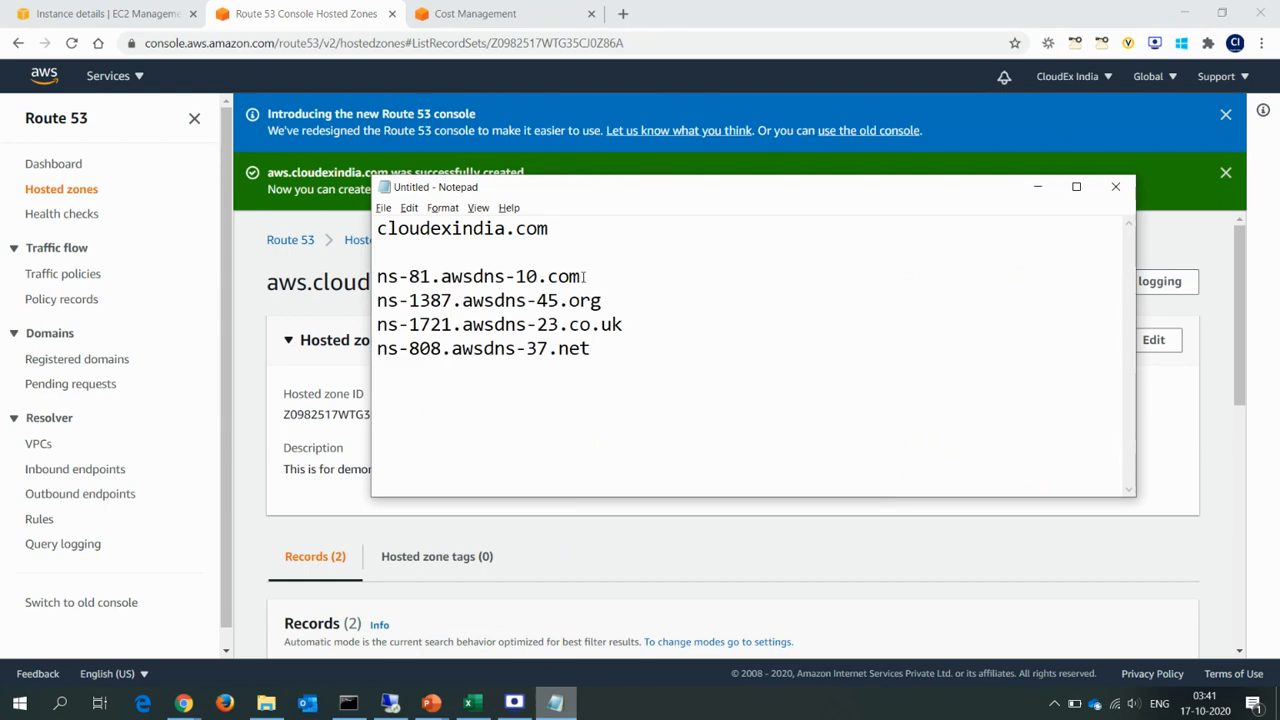
left_click_drag(581, 276, 374, 276)
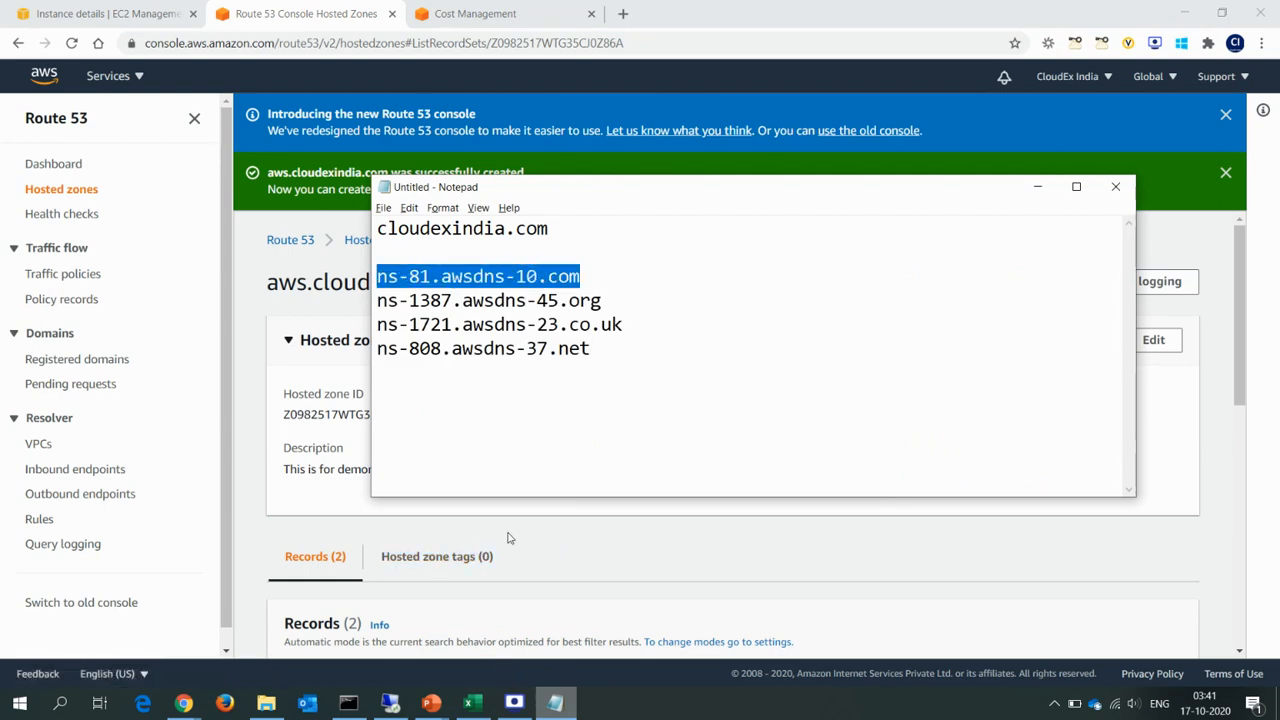
left_click(585, 530)
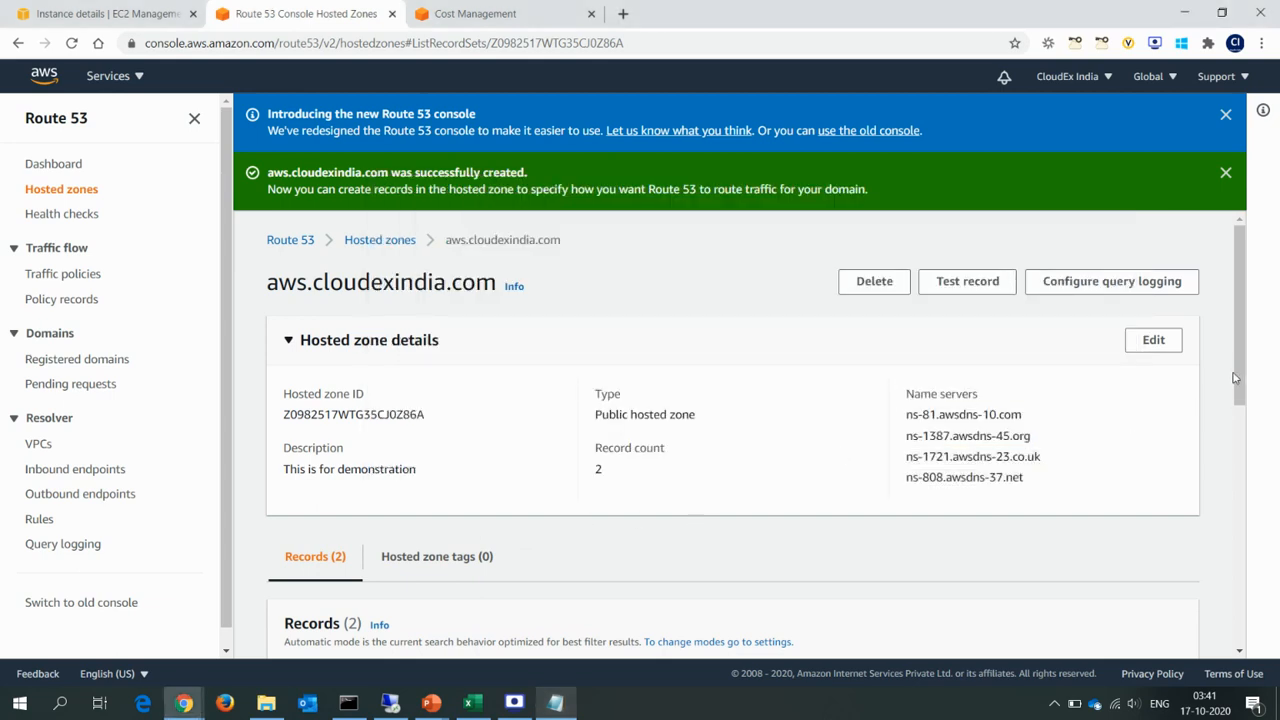
Start a new record in the aws.cloudexindia.com zone with the Simple routing policy.
left_click_drag(1243, 375, 1242, 460)
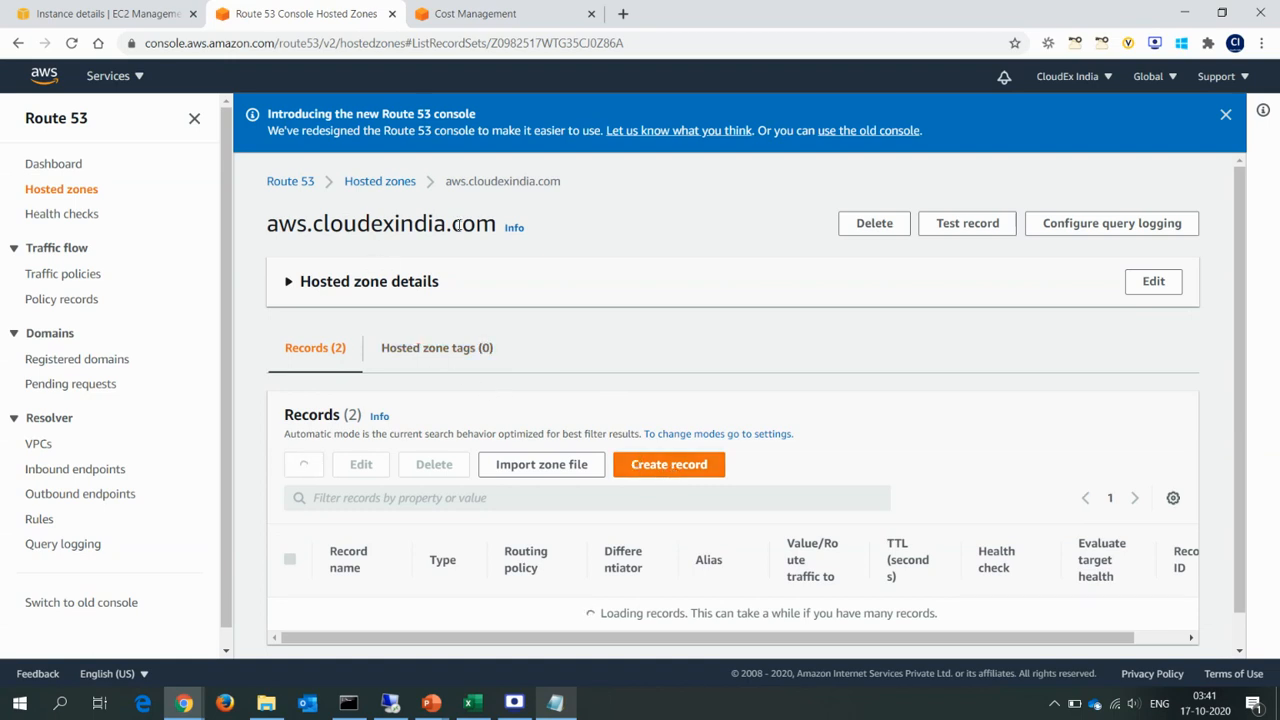
left_click(667, 466)
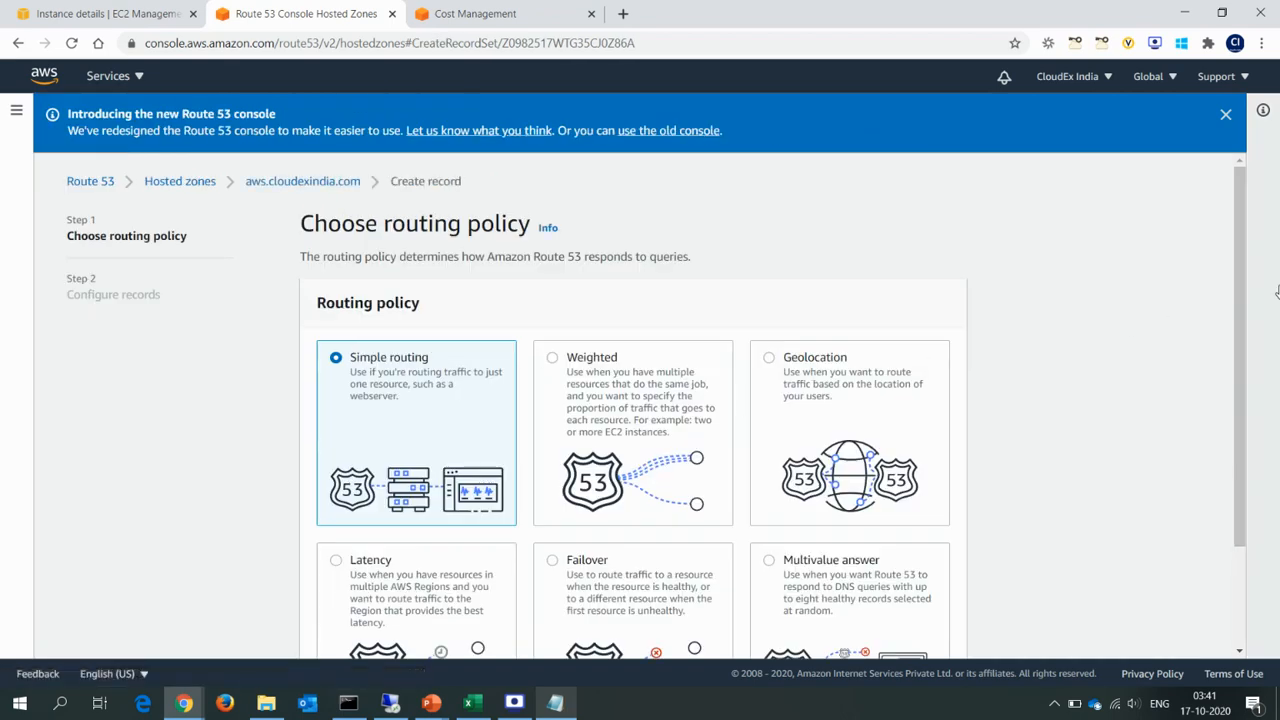
left_click_drag(1245, 322, 1245, 425)
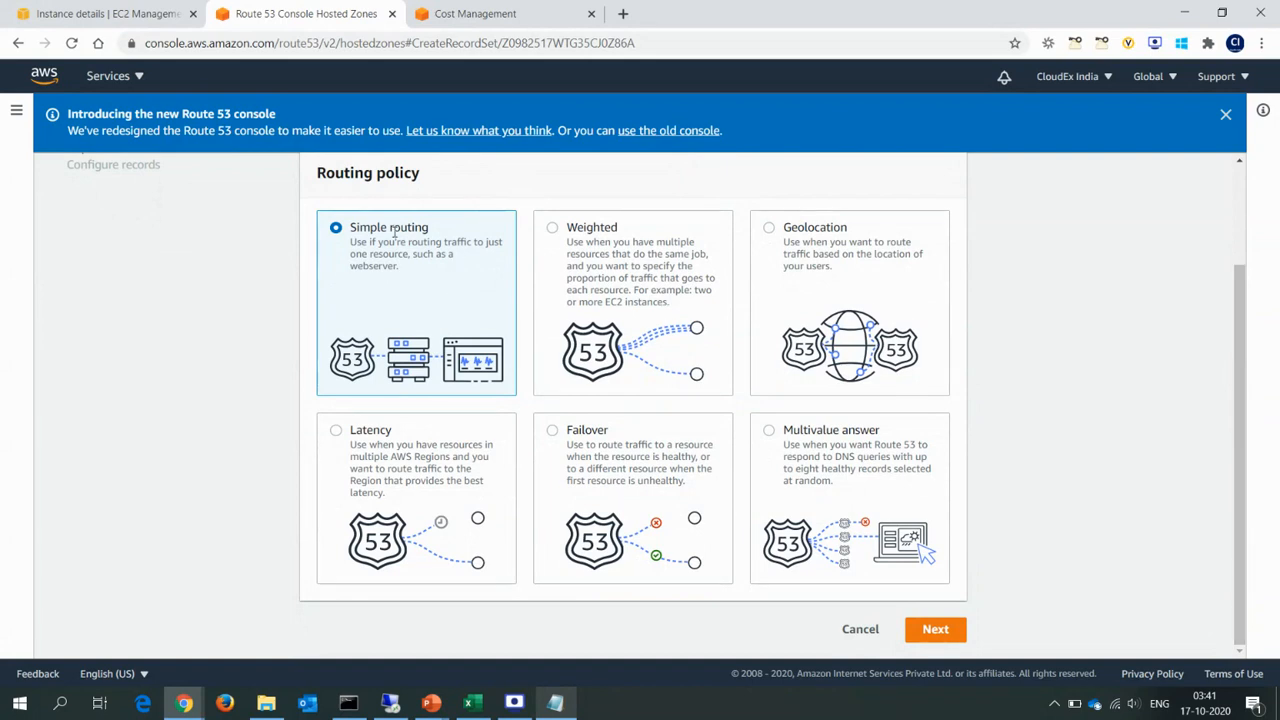
left_click(936, 630)
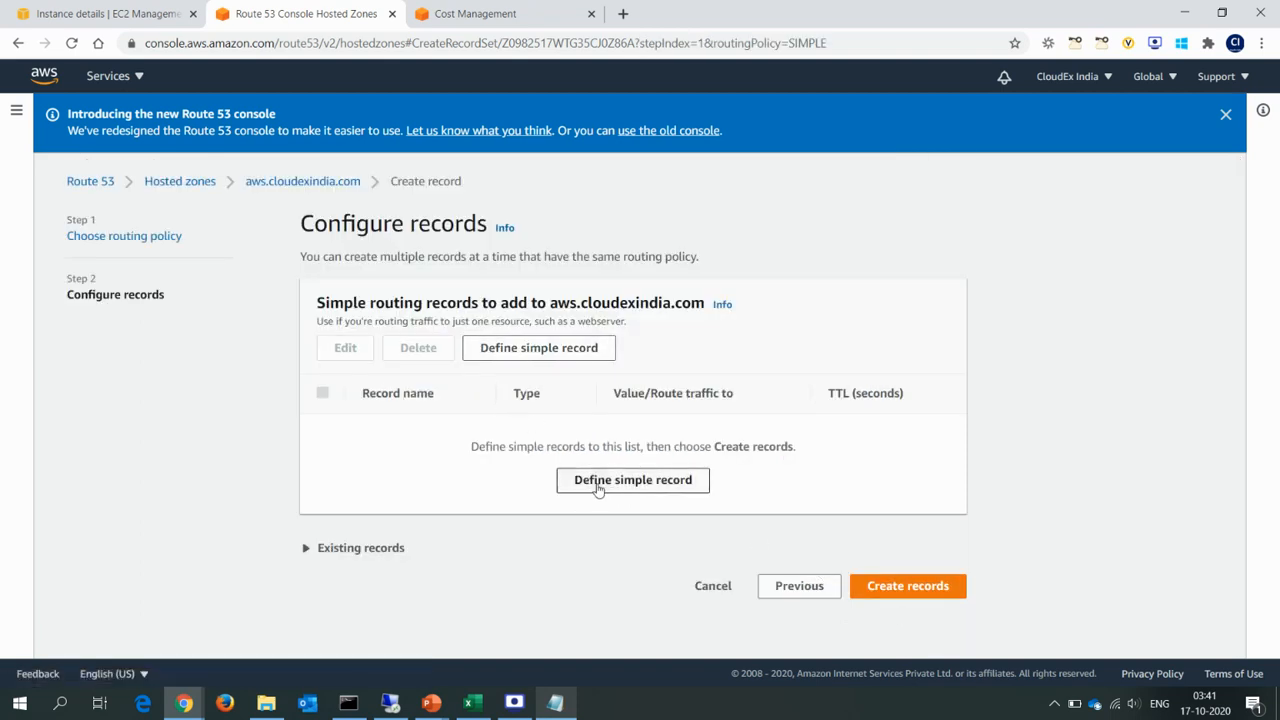
Define a simple A record named web with the IP address value 10.20.1.10 and create it.
left_click(598, 488)
left_click(491, 256)
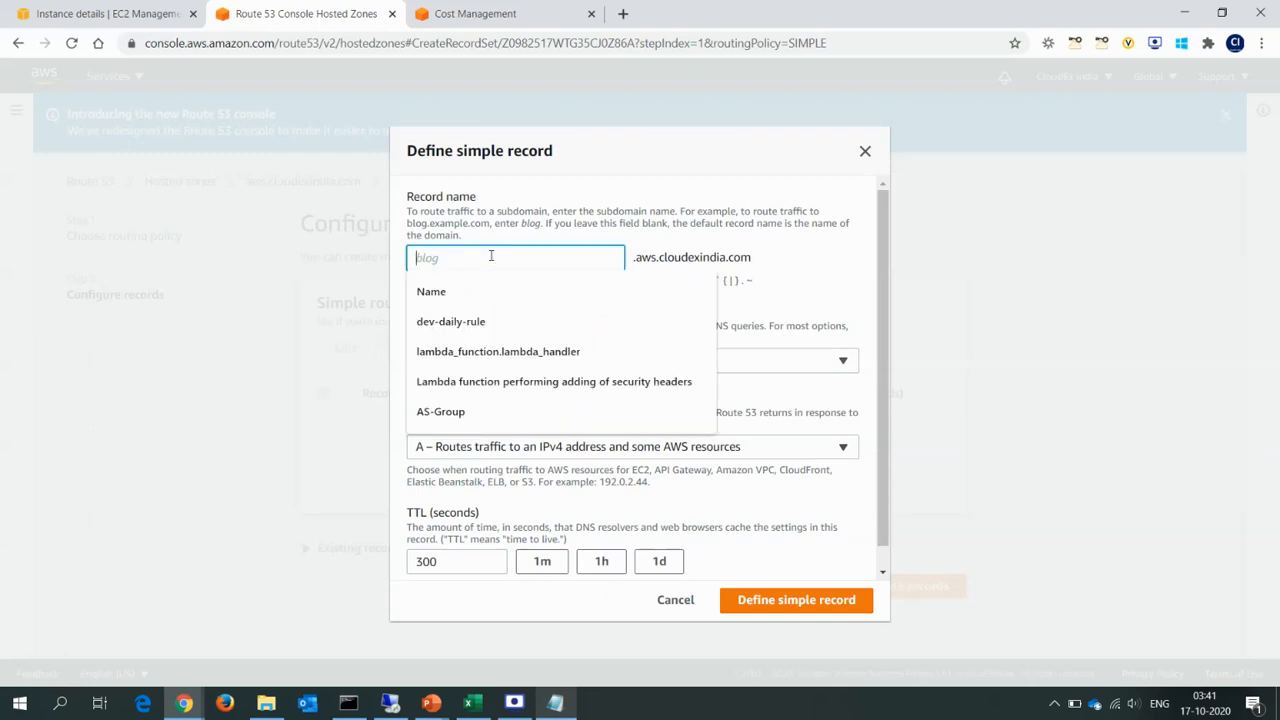
type("web")
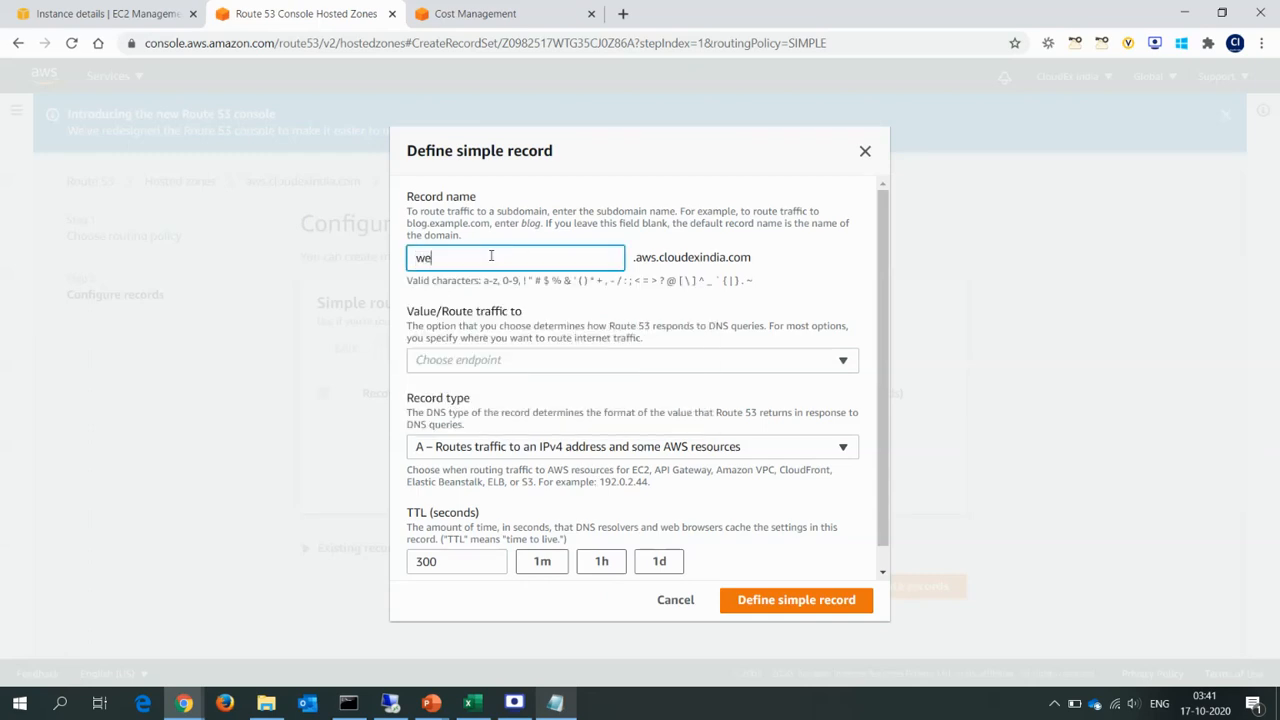
left_click(483, 362)
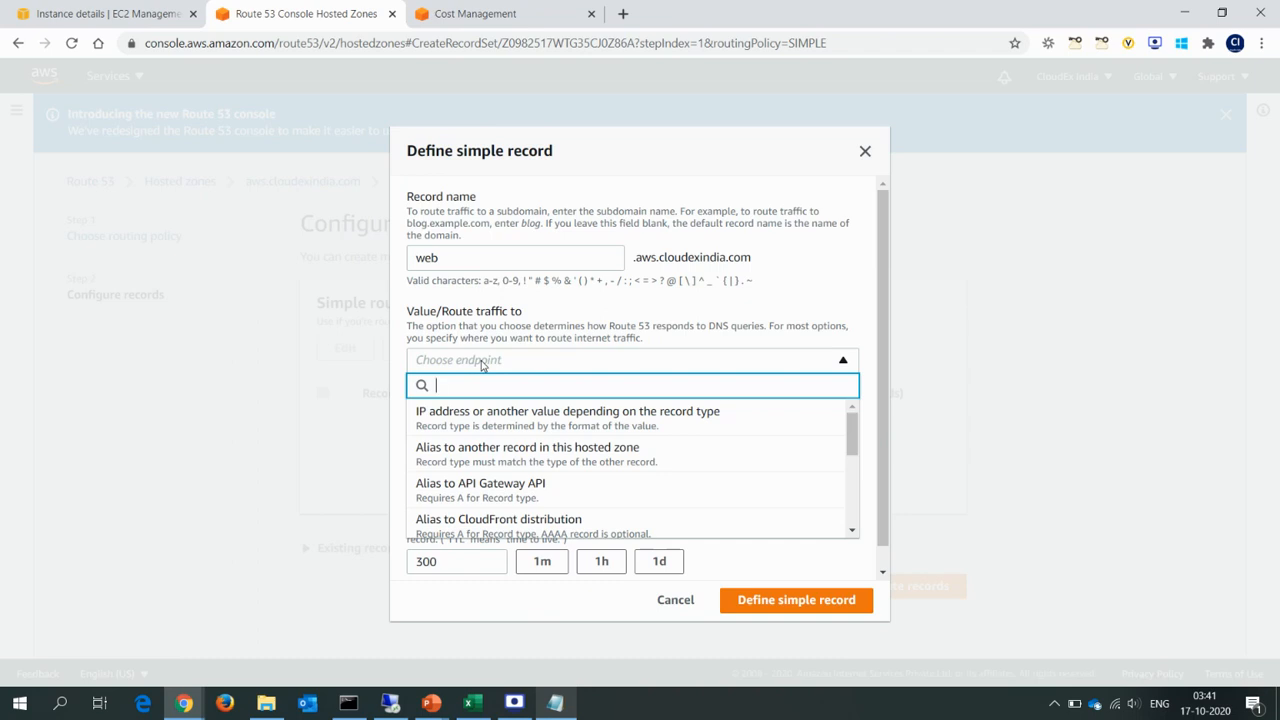
left_click(533, 418)
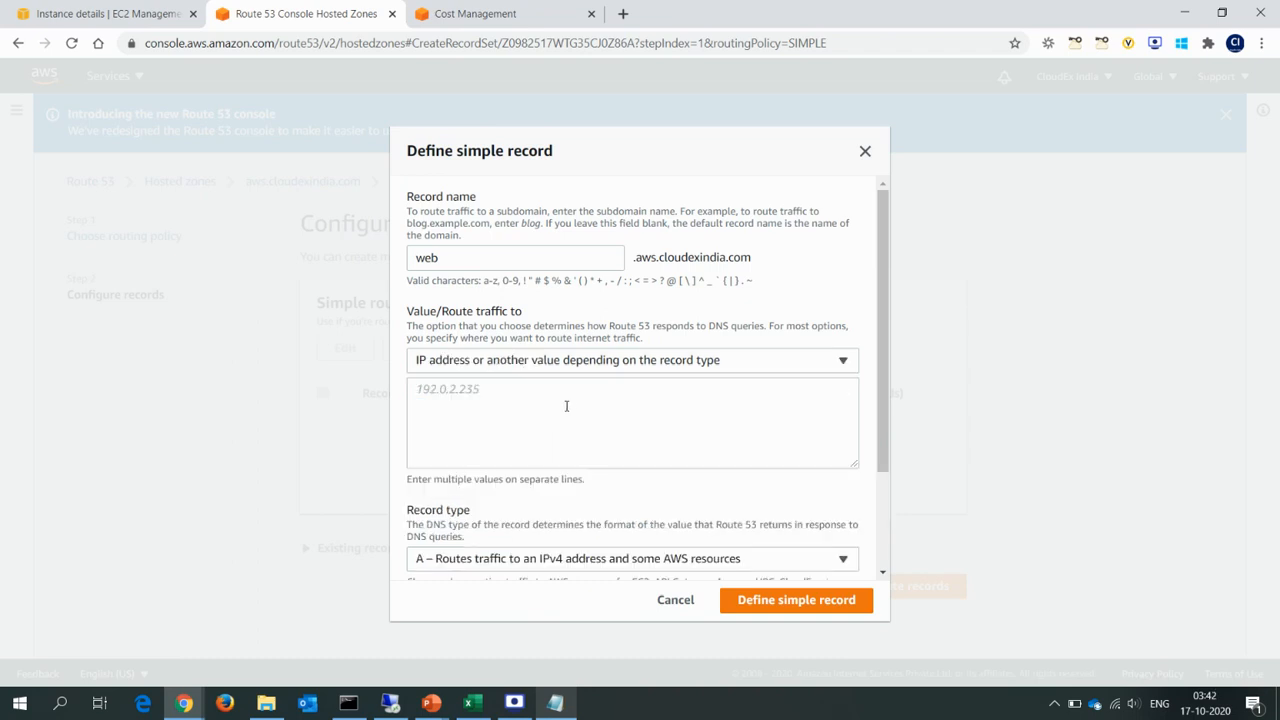
type("10.20.1.10")
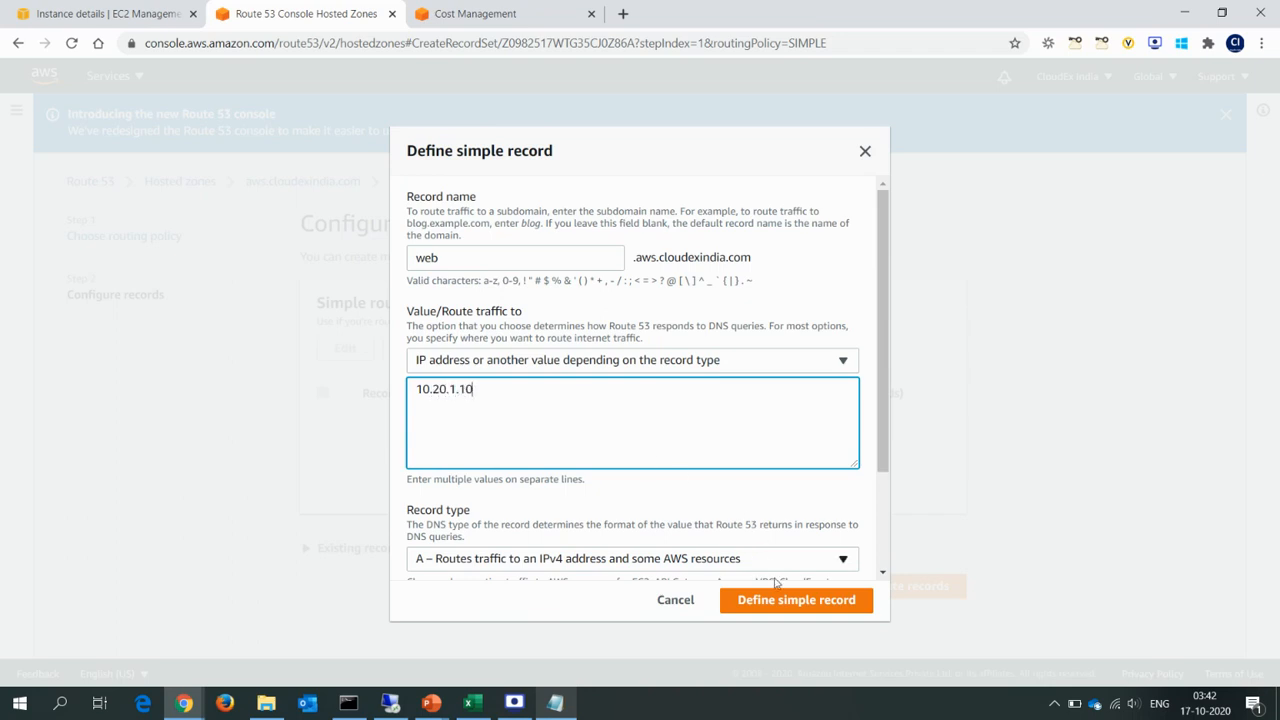
left_click(800, 607)
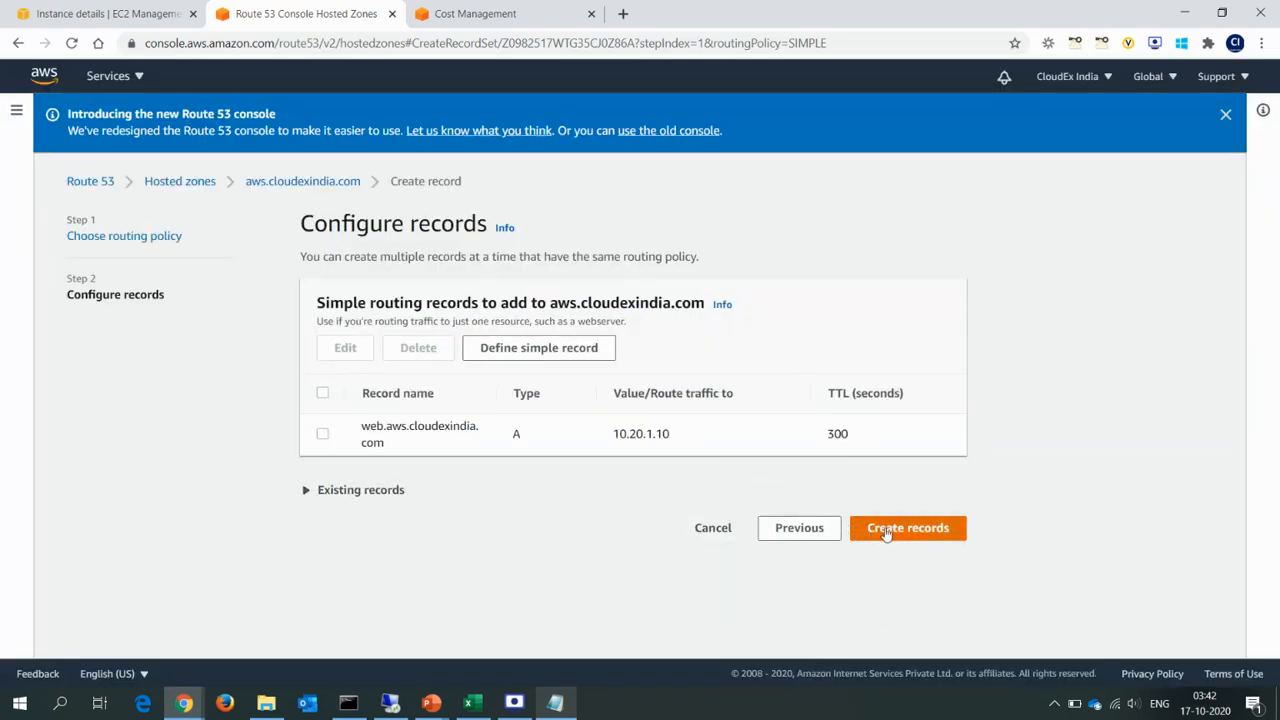
left_click(868, 530)
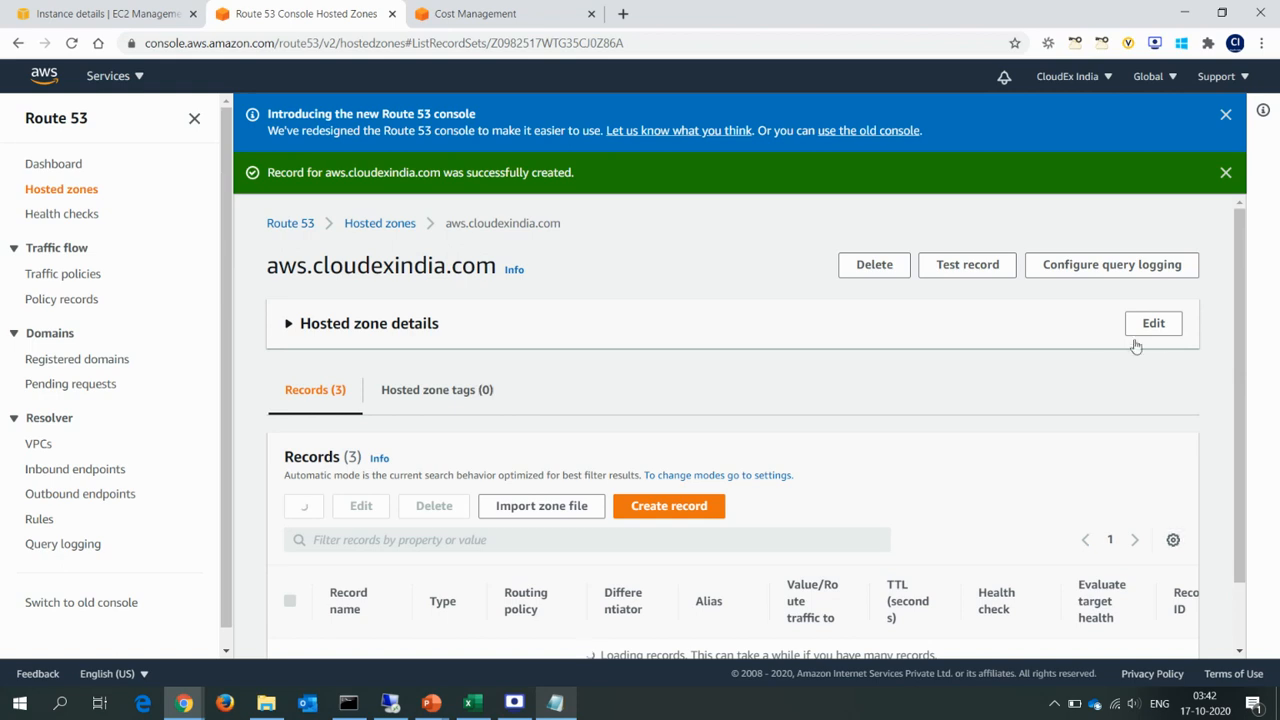
Dismiss the notification banners and check the web.aws.cloudexindia.com record in the records list.
left_click_drag(1241, 357, 1258, 474)
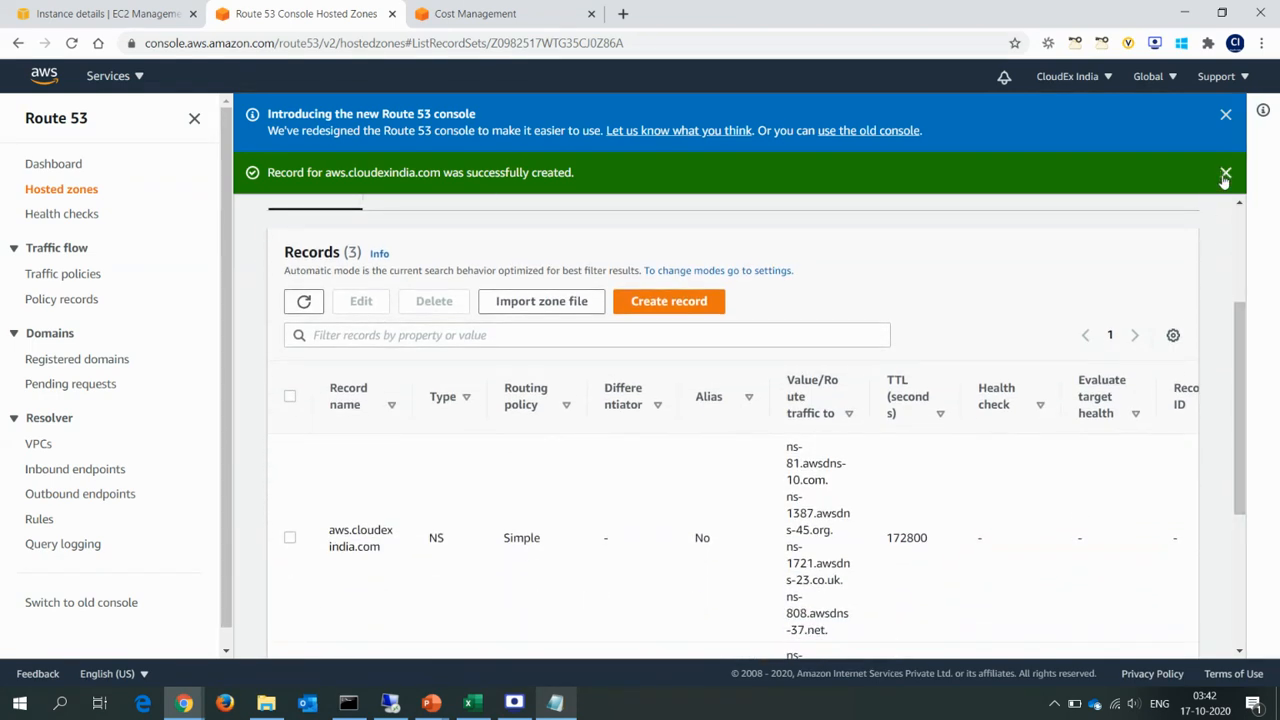
left_click(1226, 173)
left_click(1227, 118)
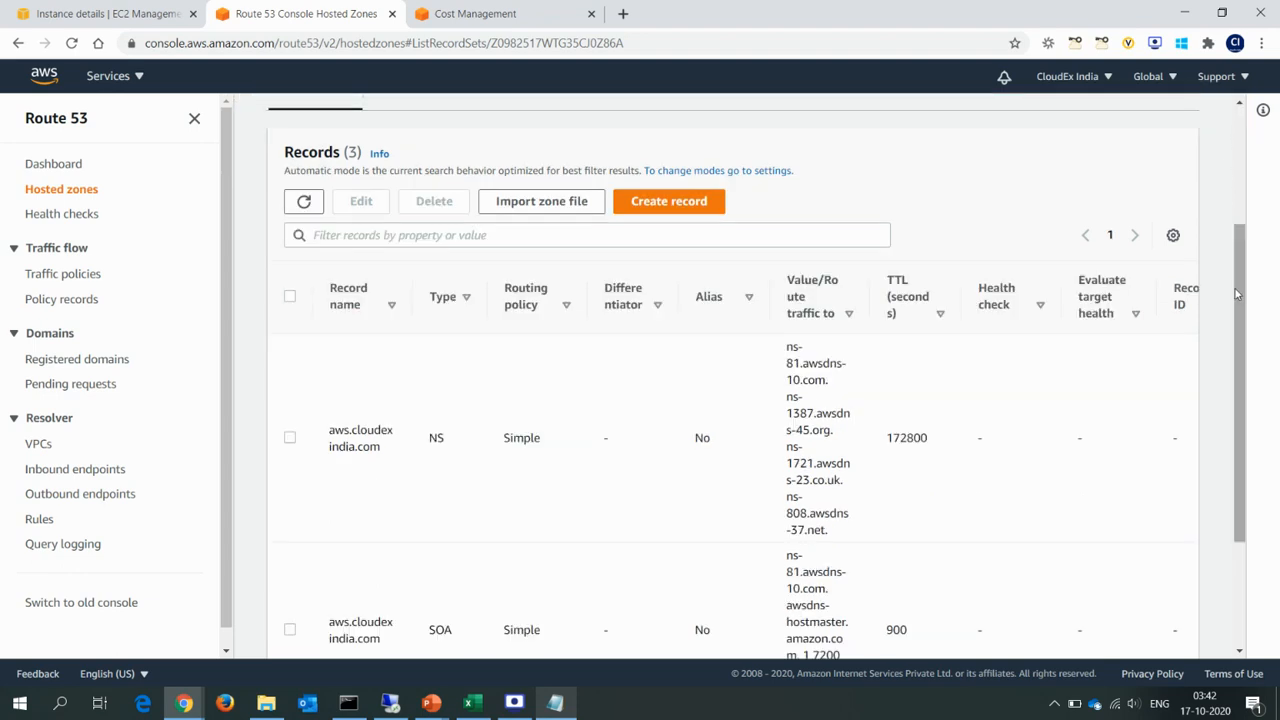
left_click_drag(1245, 311, 1250, 434)
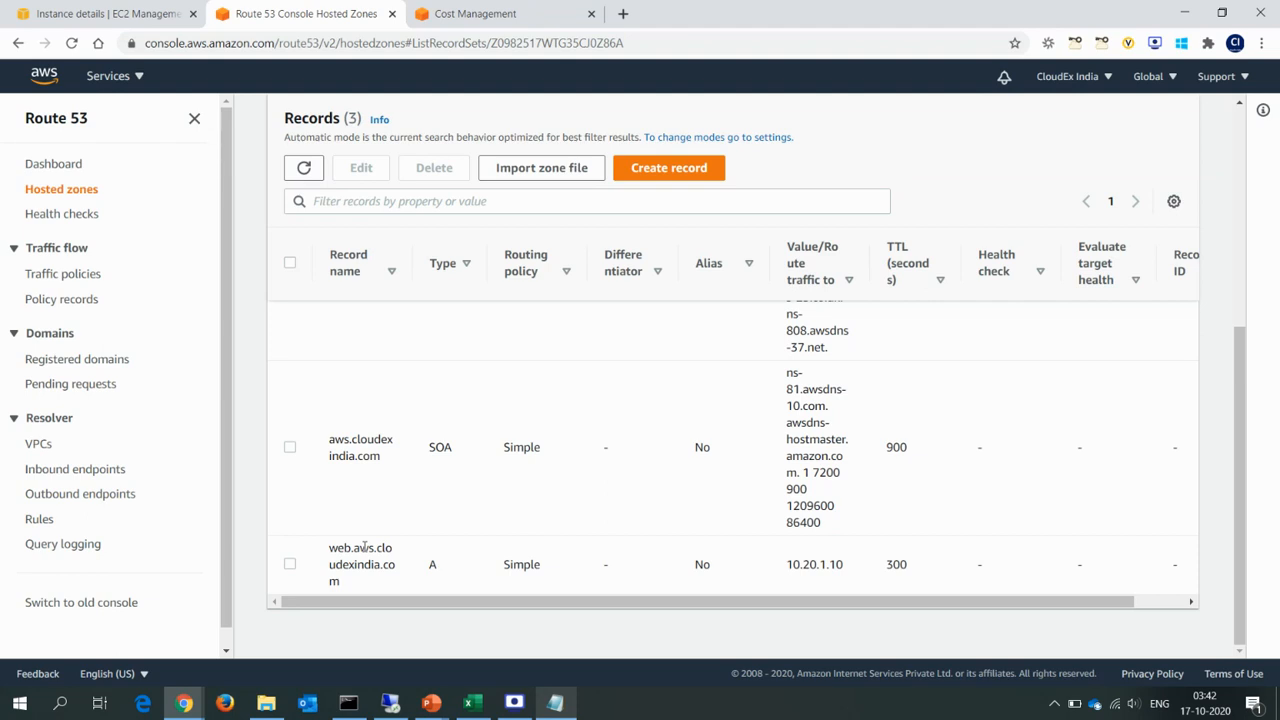
left_click_drag(331, 546, 413, 578)
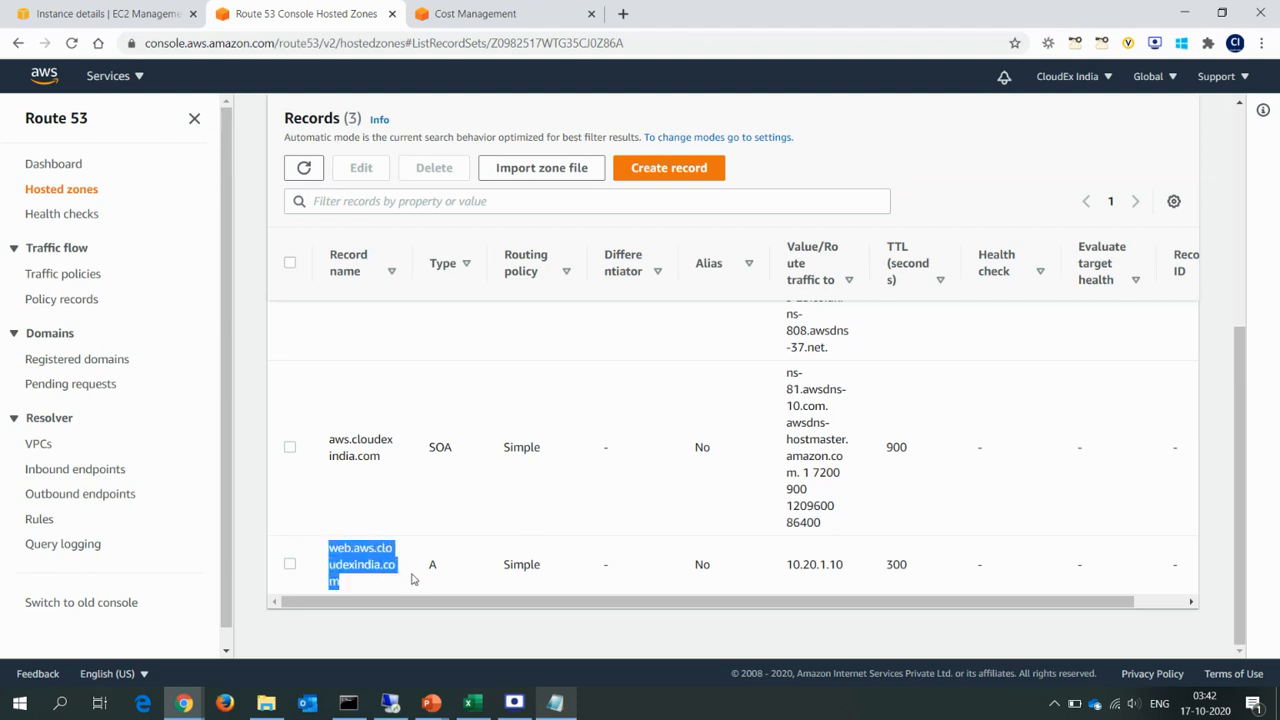
left_click(433, 564)
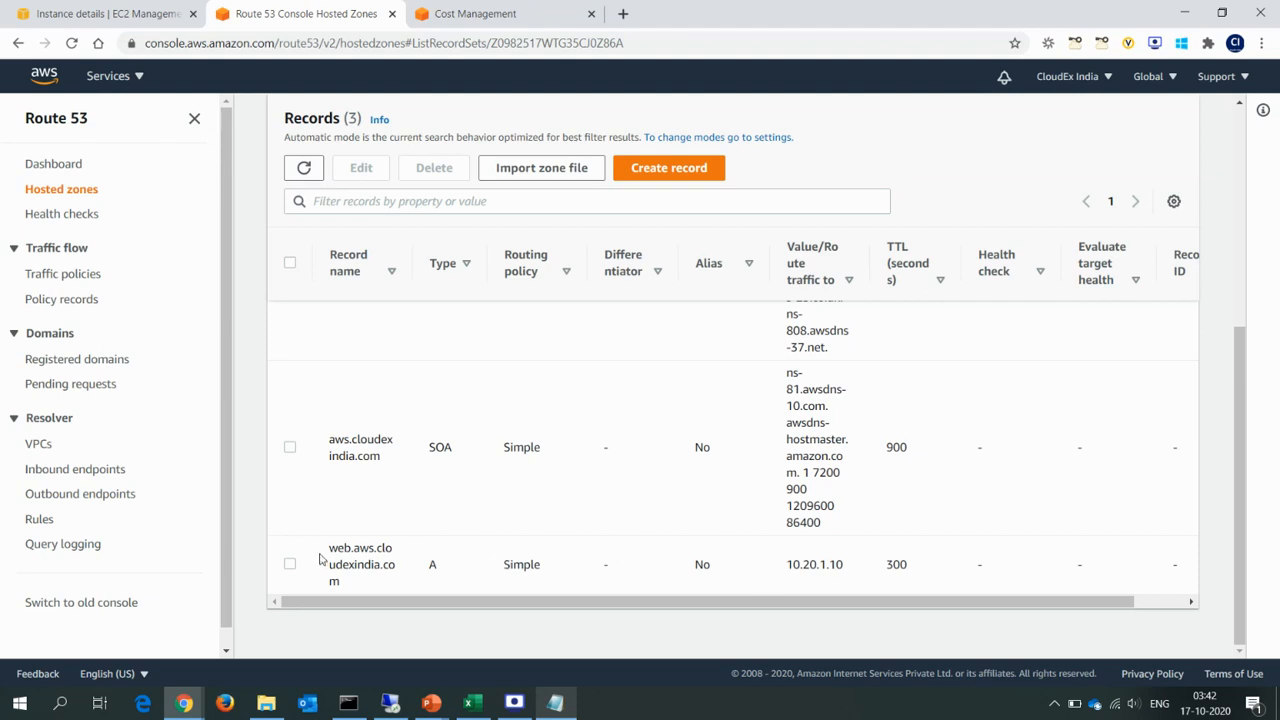
Copy the web.aws.cloudexindia.com record name from Route 53 and query it in the Command Prompt nslookup session.
left_click_drag(334, 549, 326, 551)
left_click(330, 550)
left_click_drag(330, 548, 346, 581)
key("super+c")
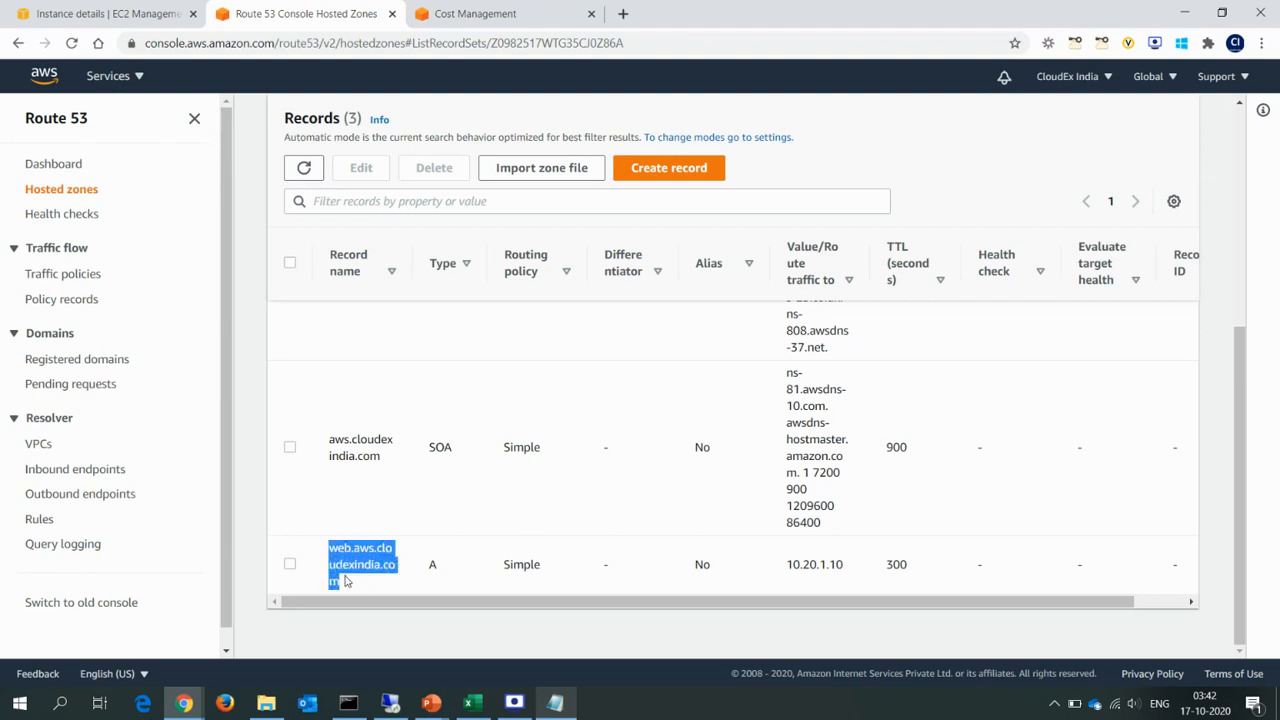
left_click(348, 703)
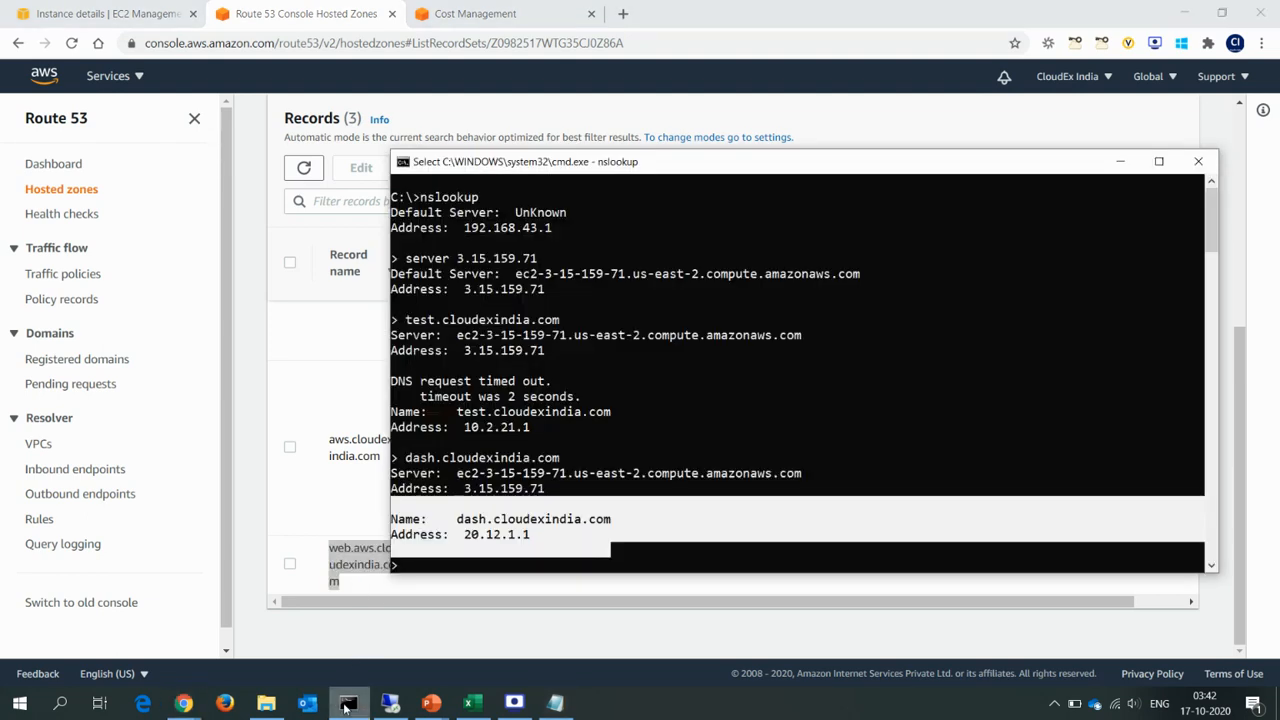
right_click(659, 421)
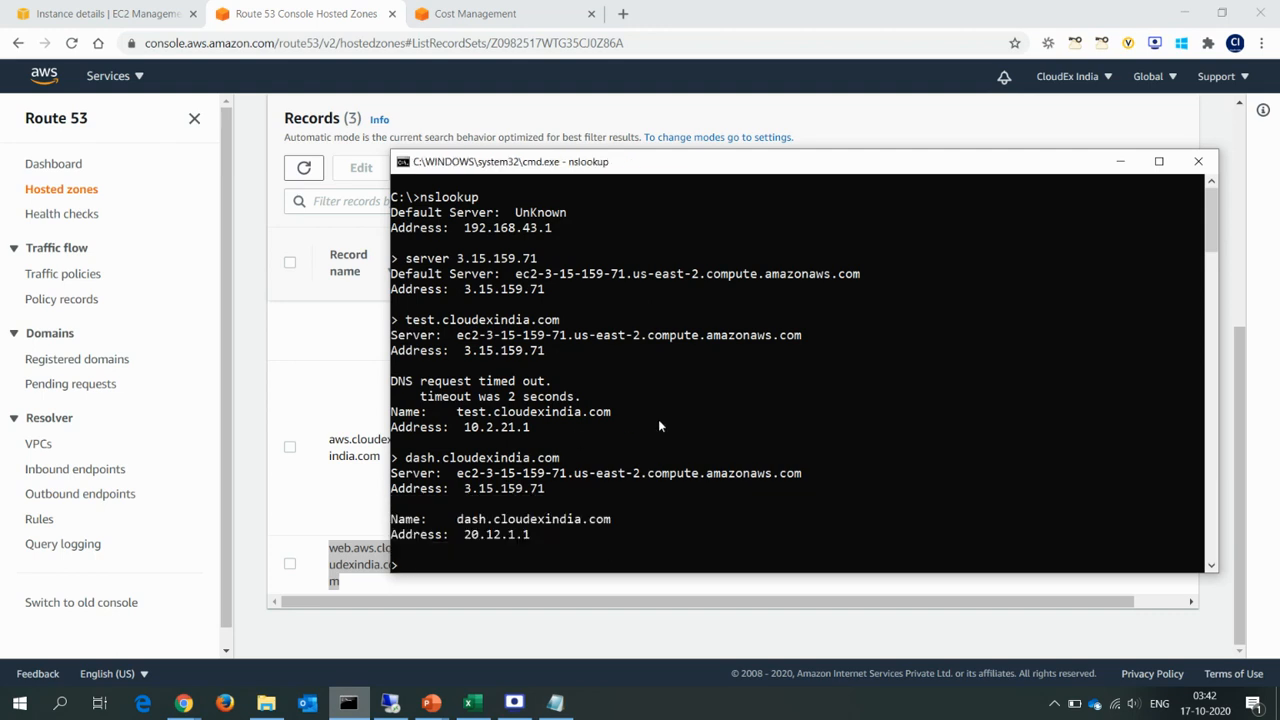
right_click(581, 503)
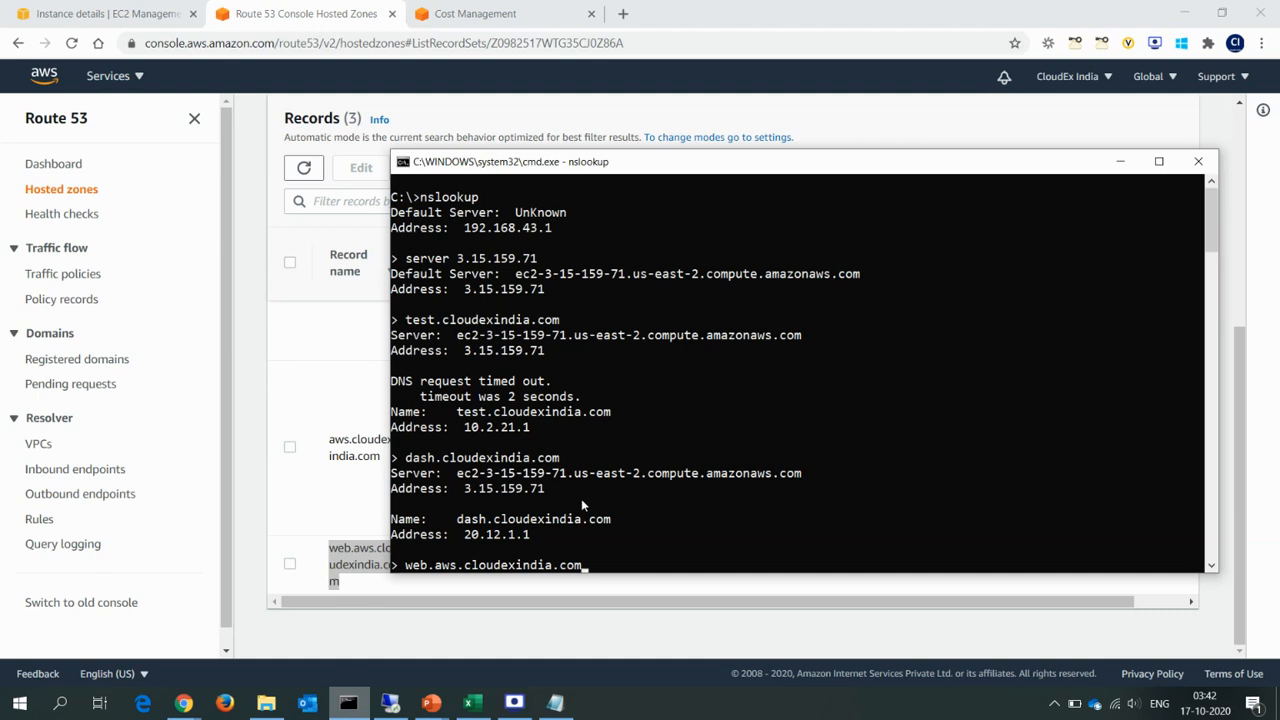
key("Return")
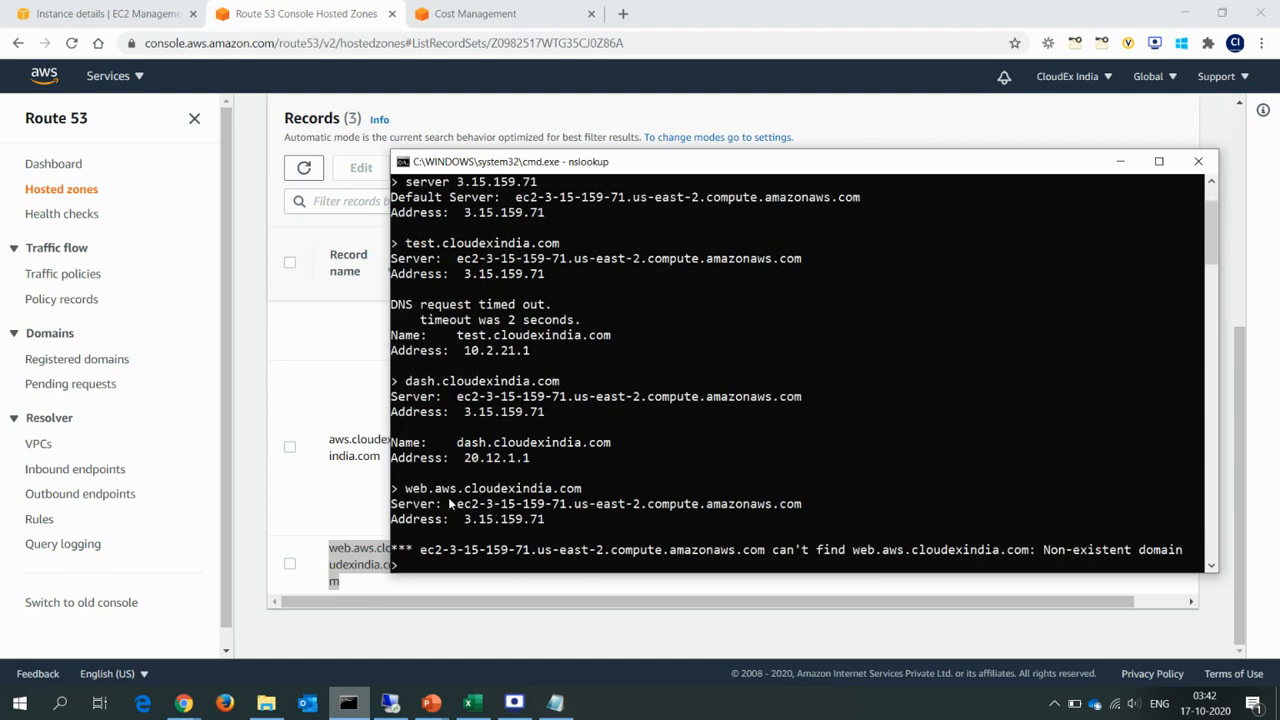
Compare the DNS server address in the web.aws.cloudexindia.com lookup with the cloudexindia.com zone in DNS Manager on the remote desktop.
left_click_drag(465, 520, 541, 523)
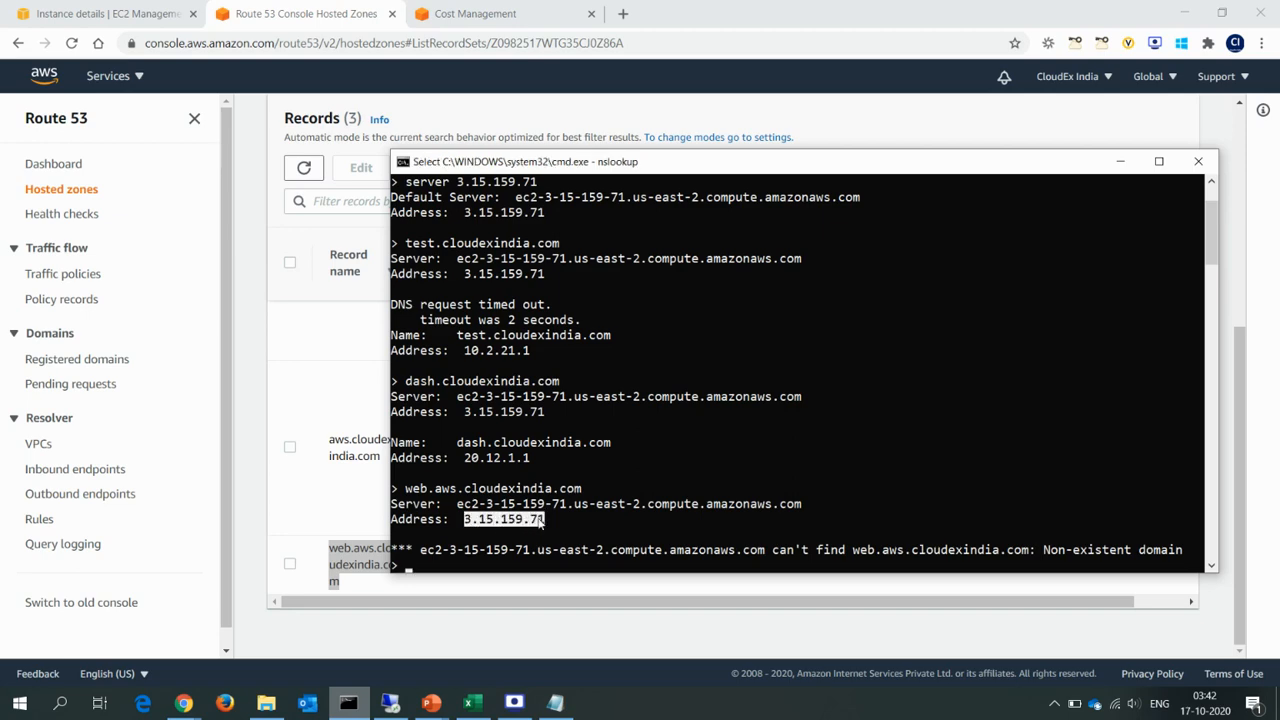
left_click(390, 703)
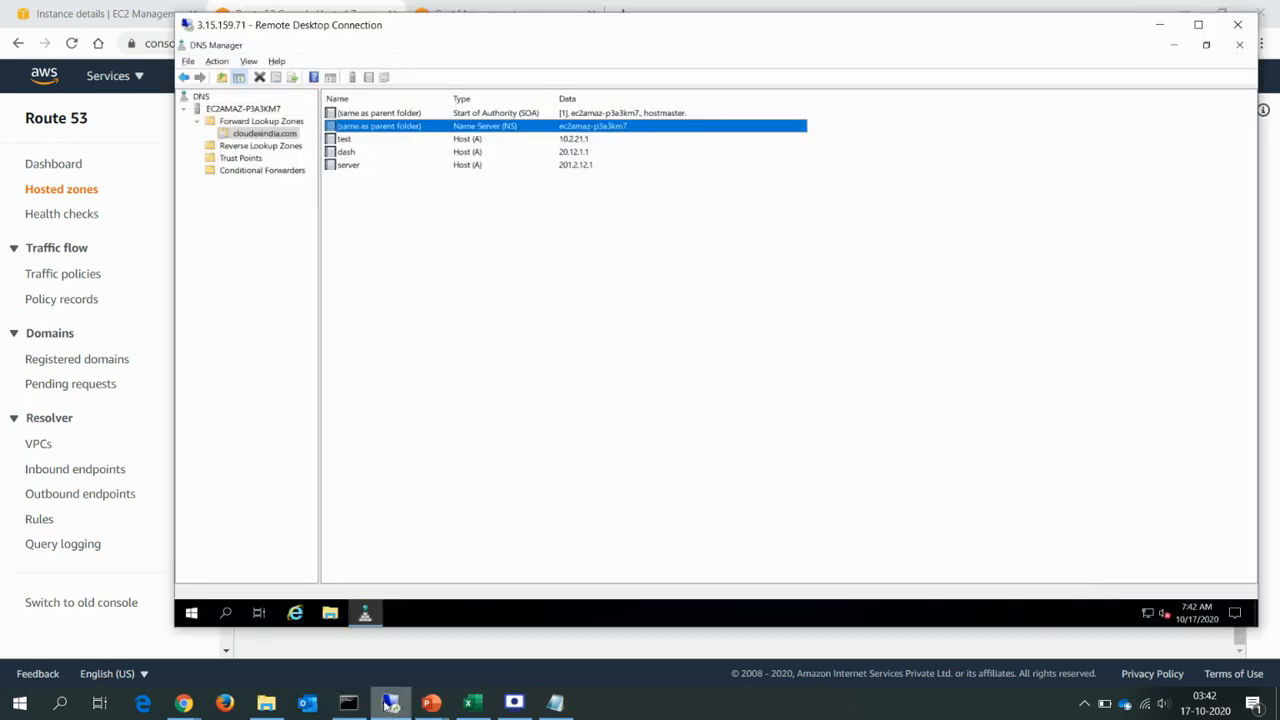
key("alt+Tab")
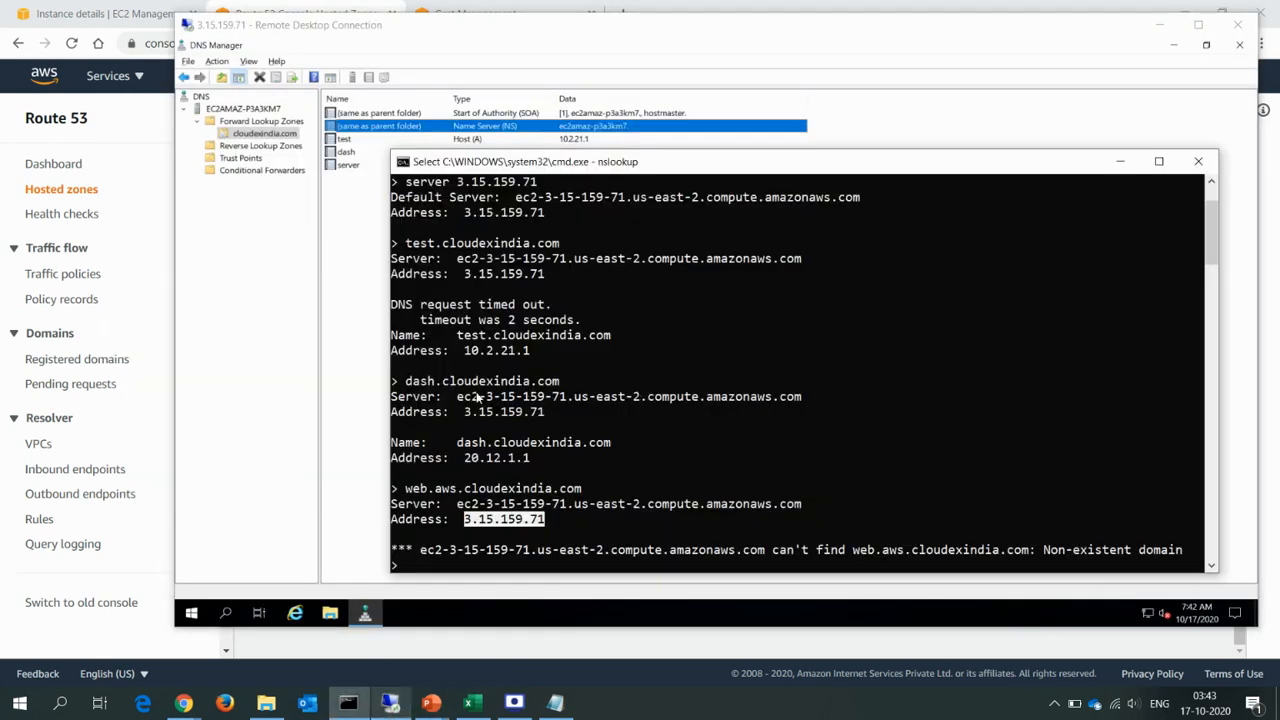
left_click(347, 322)
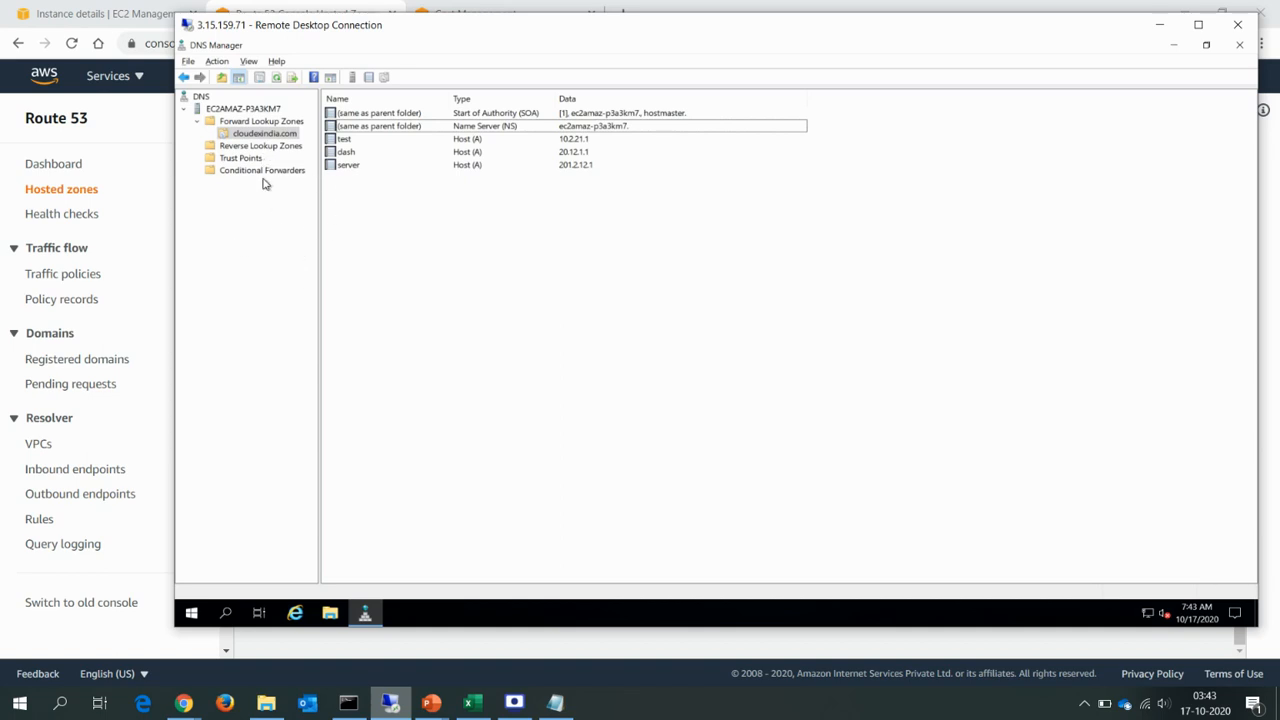
key("alt+Tab")
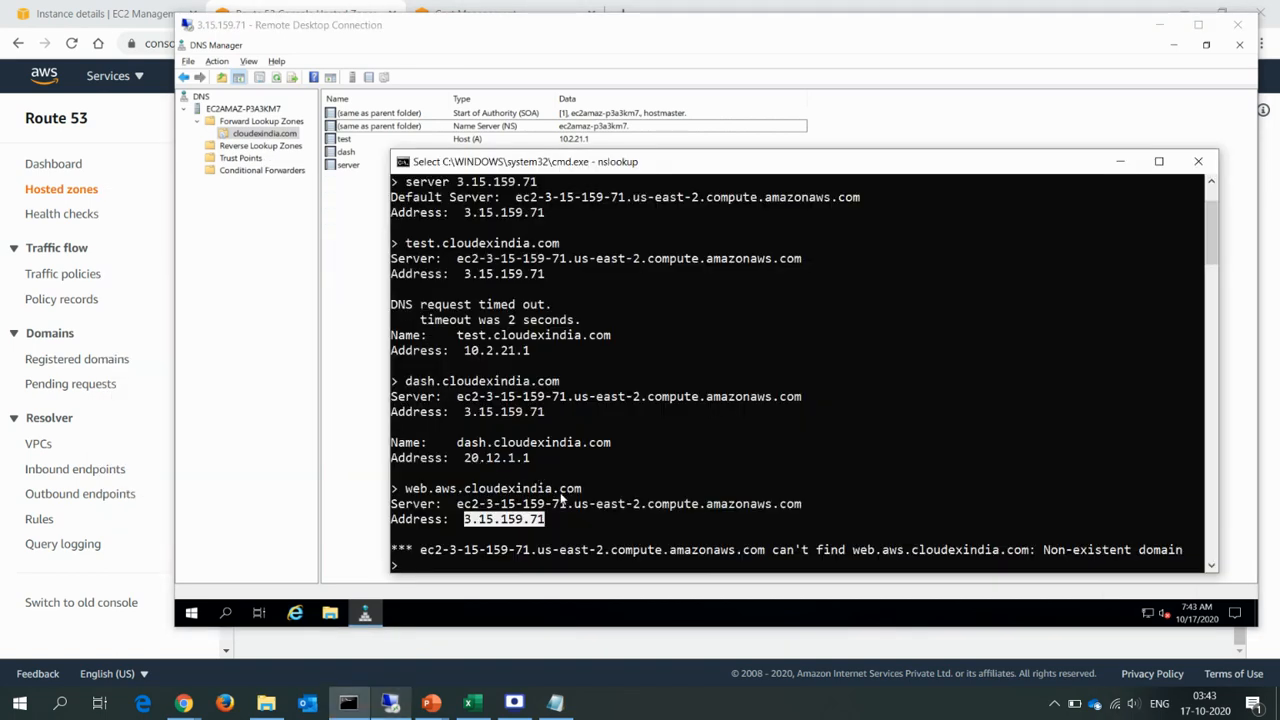
left_click(270, 204)
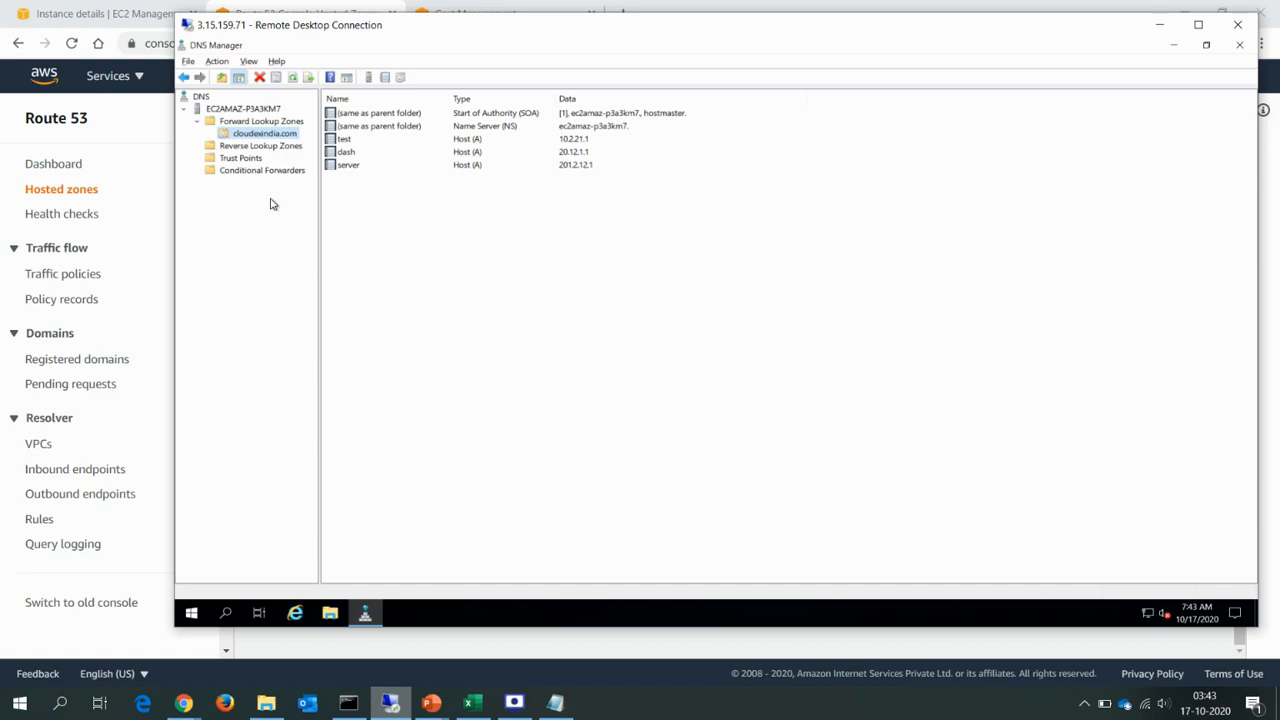
key("alt+Tab")
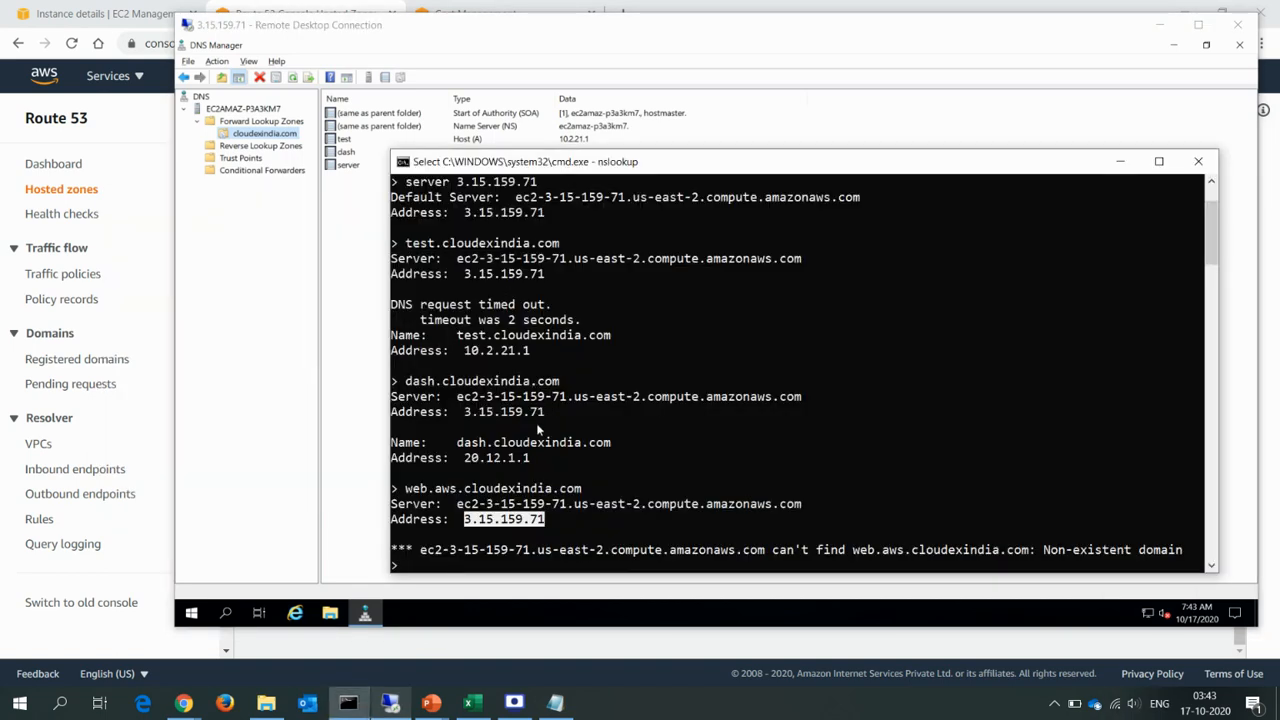
Check the cloudexindia.com part of the queried name against the DNS Manager zone and Route 53 records, ending in DNS Manager.
left_click(537, 489)
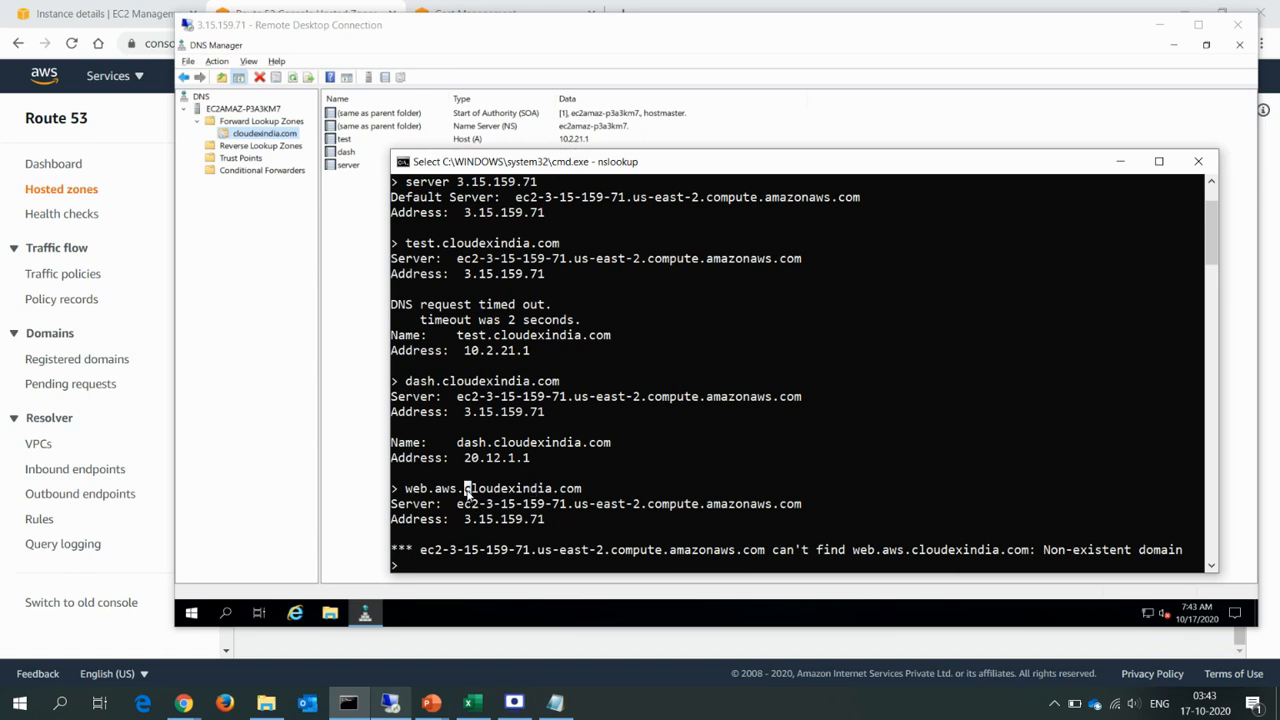
left_click_drag(466, 490, 581, 492)
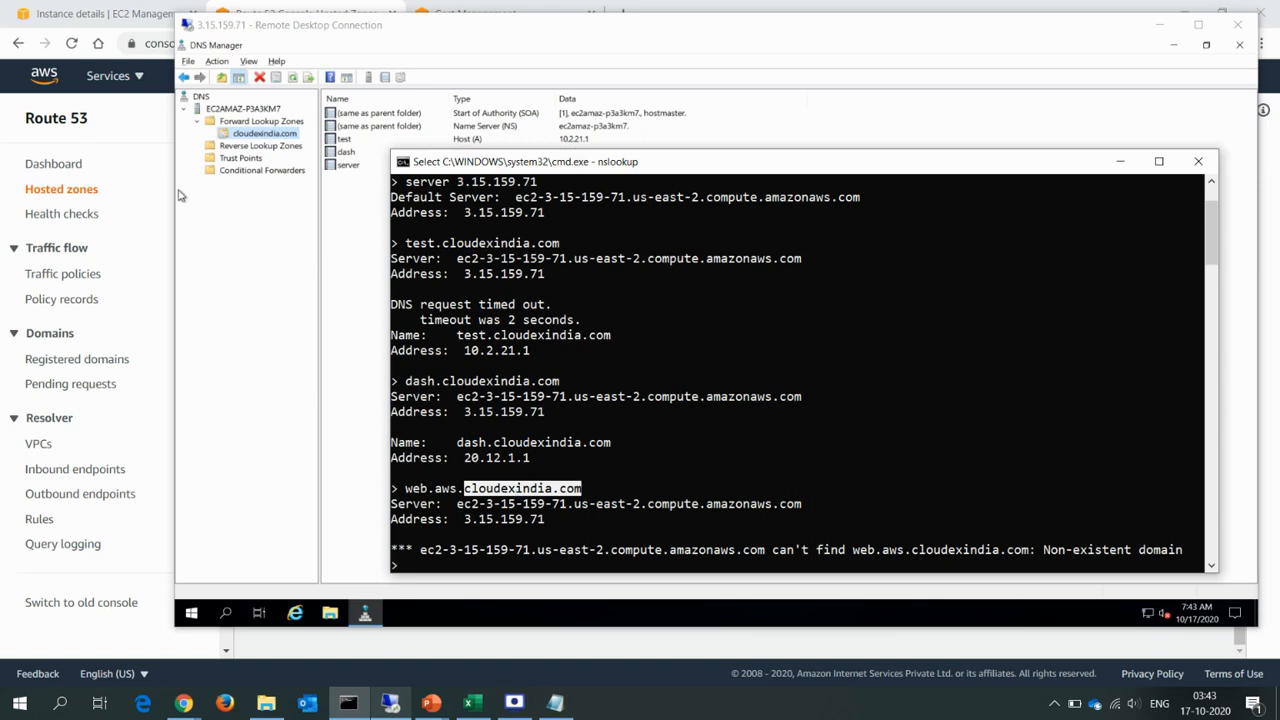
left_click(266, 251)
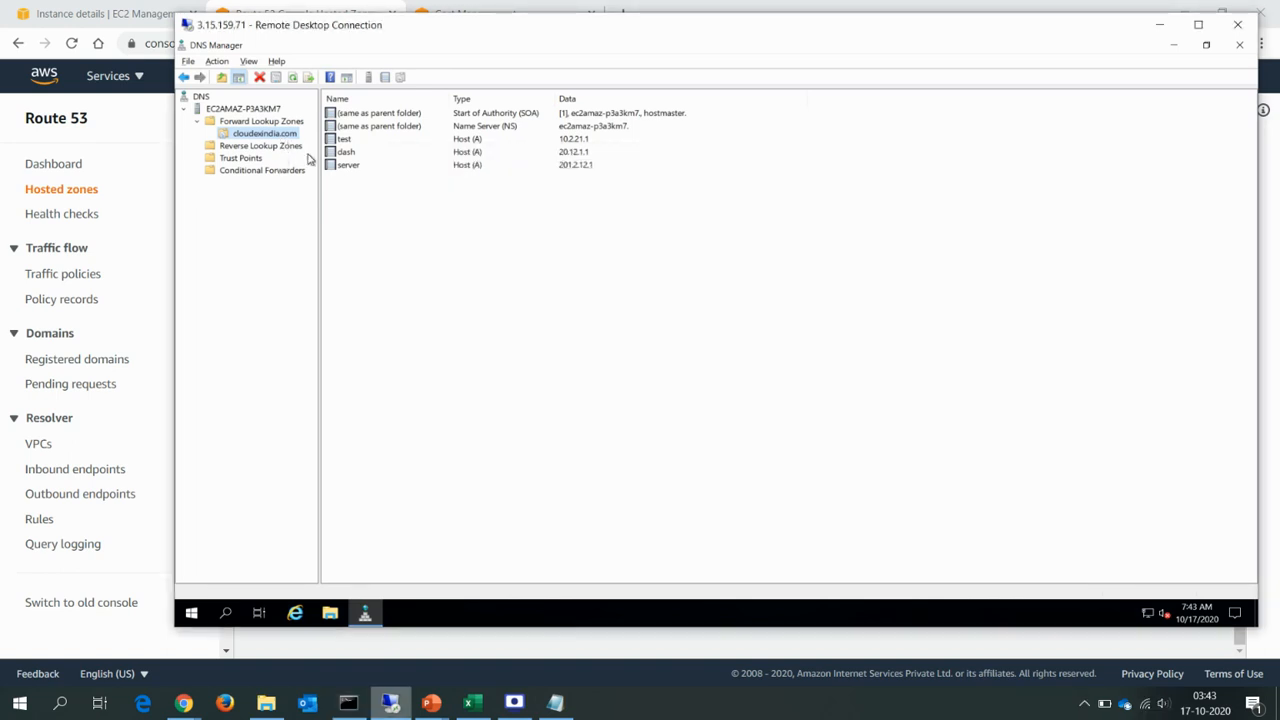
key("alt+Tab")
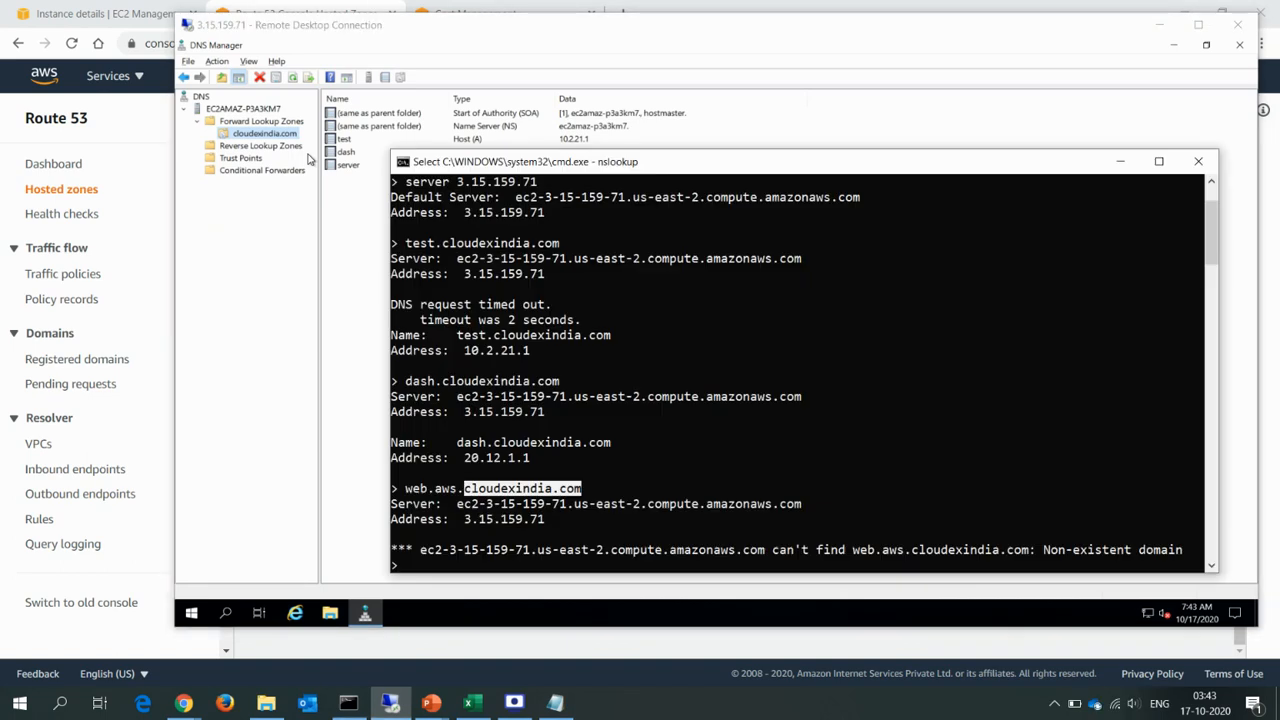
left_click(269, 347)
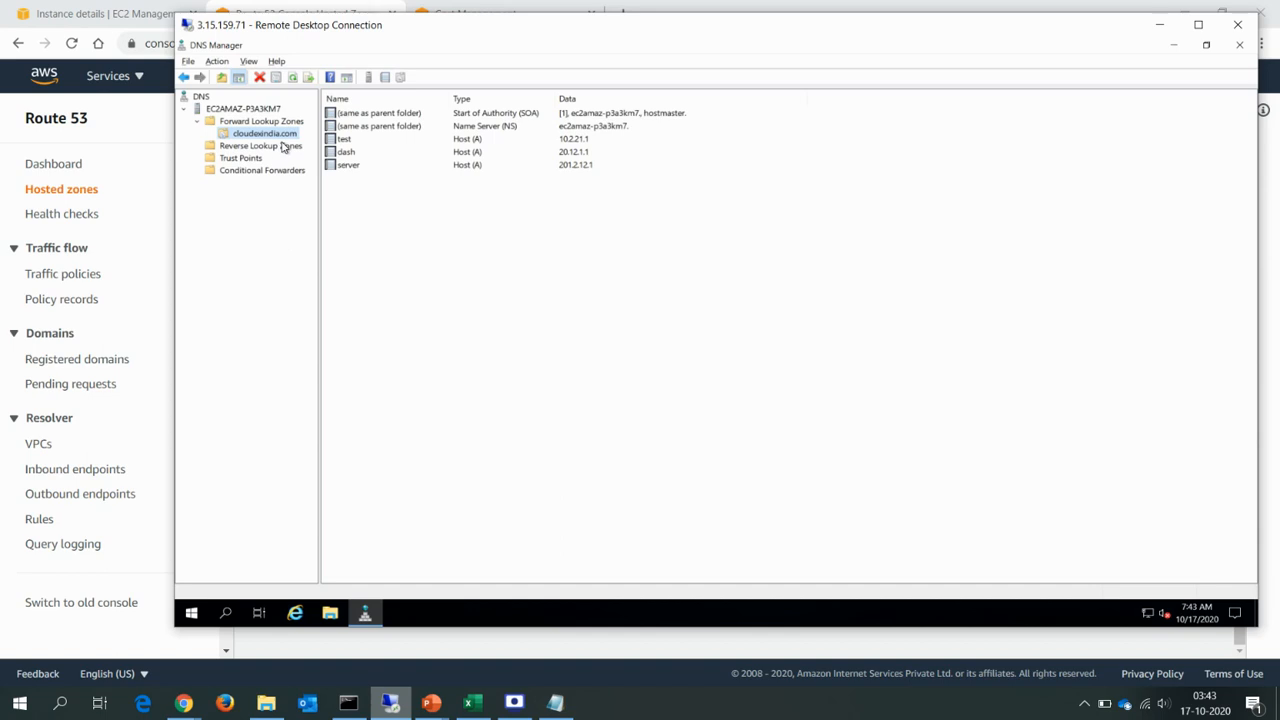
key("alt+Tab")
key("alt+Tab")
key("alt+Tab")
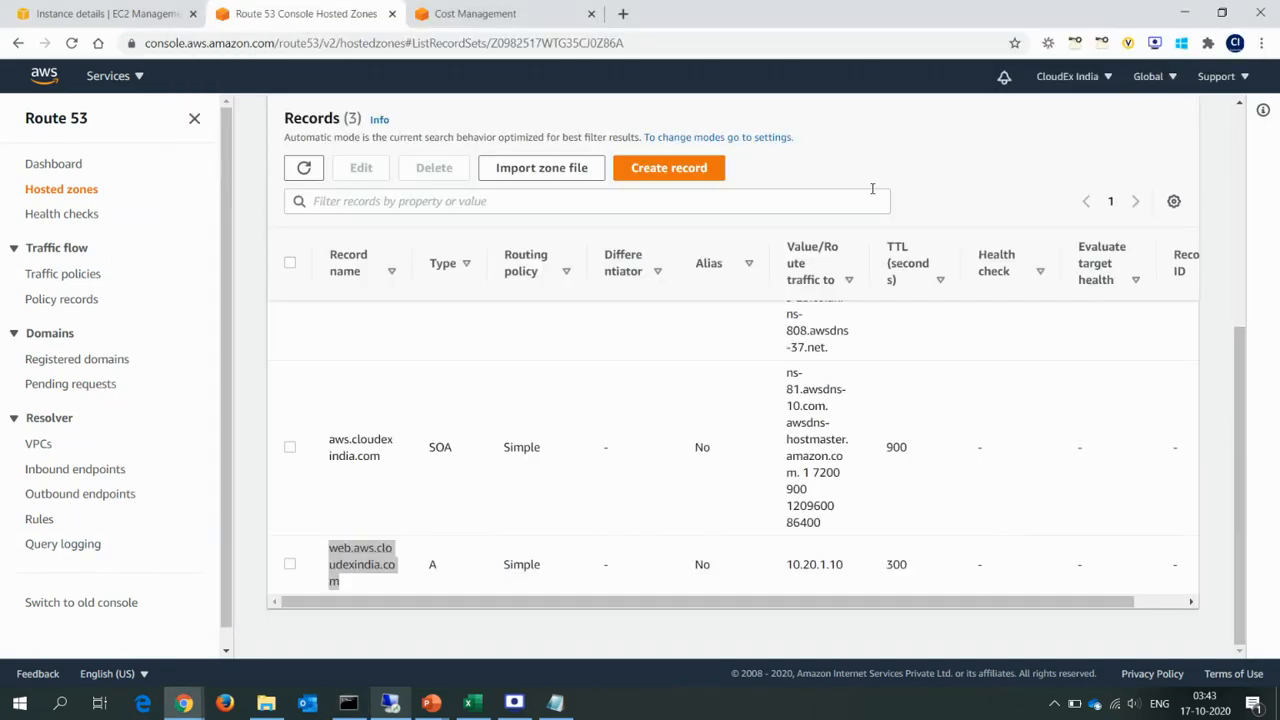
key("alt+Tab")
key("alt+Tab")
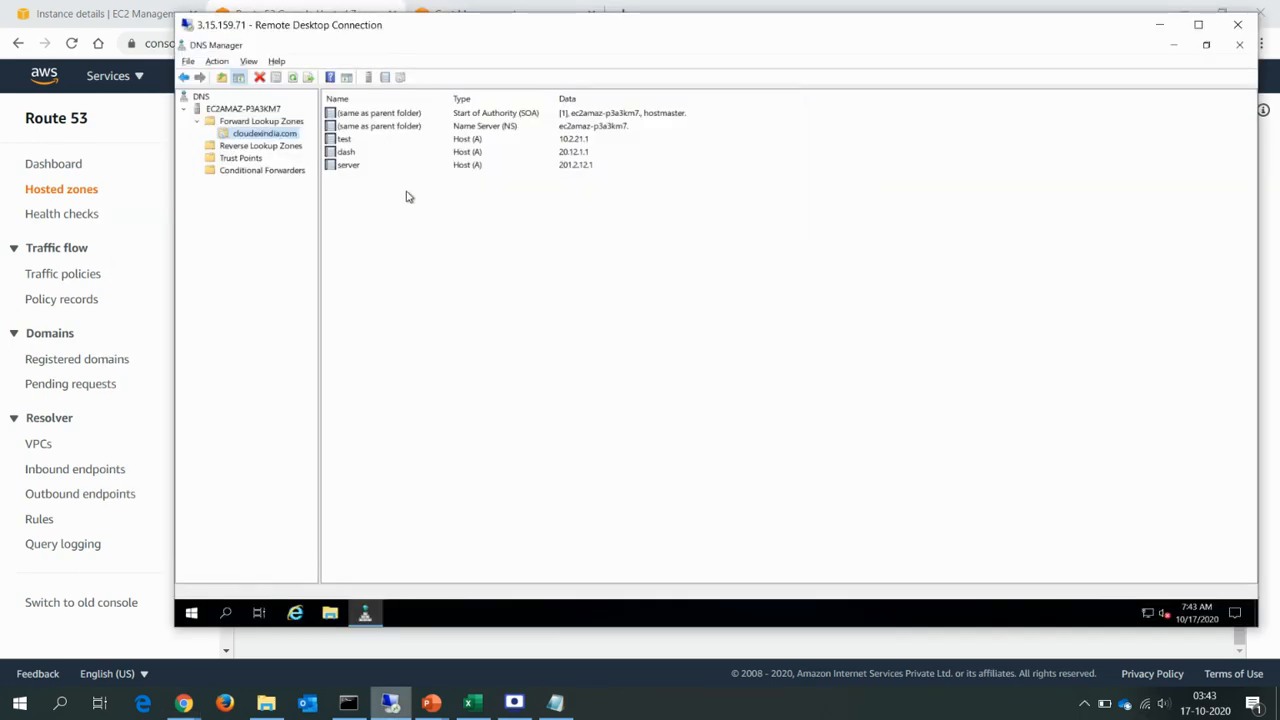
Start a new delegation under the cloudexindia.com zone with aws as the delegated domain.
right_click(272, 137)
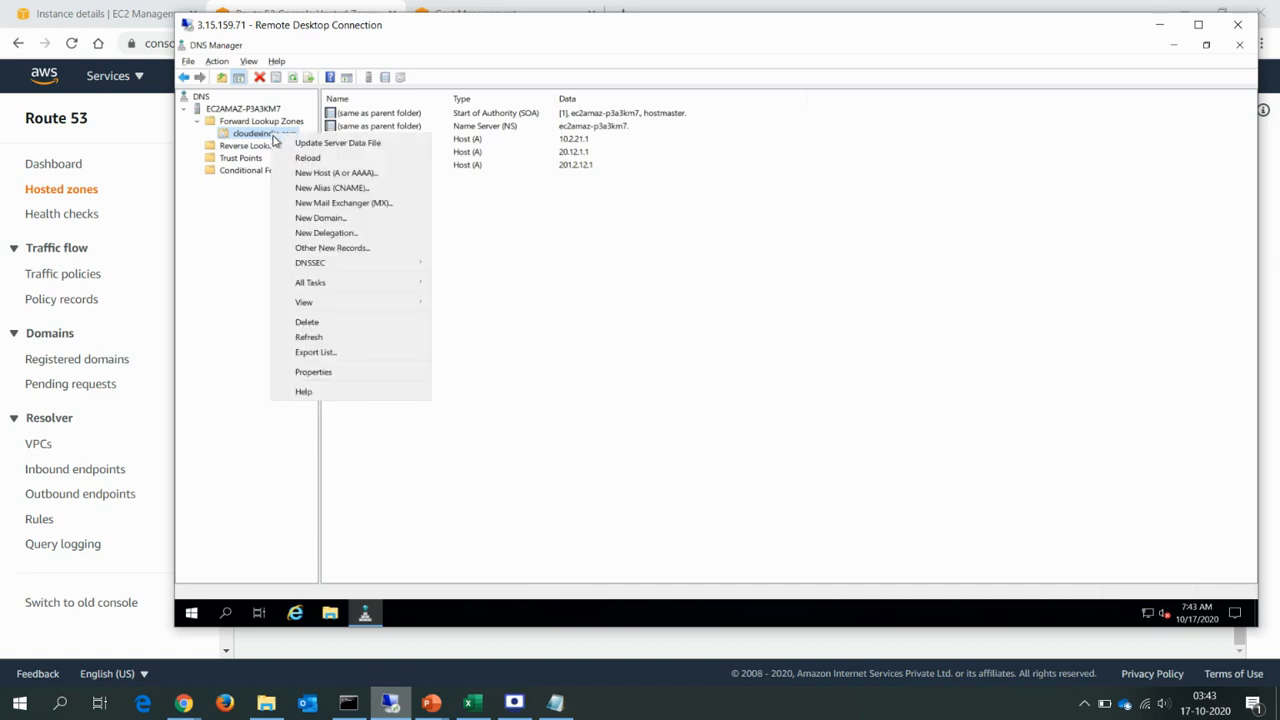
left_click(343, 236)
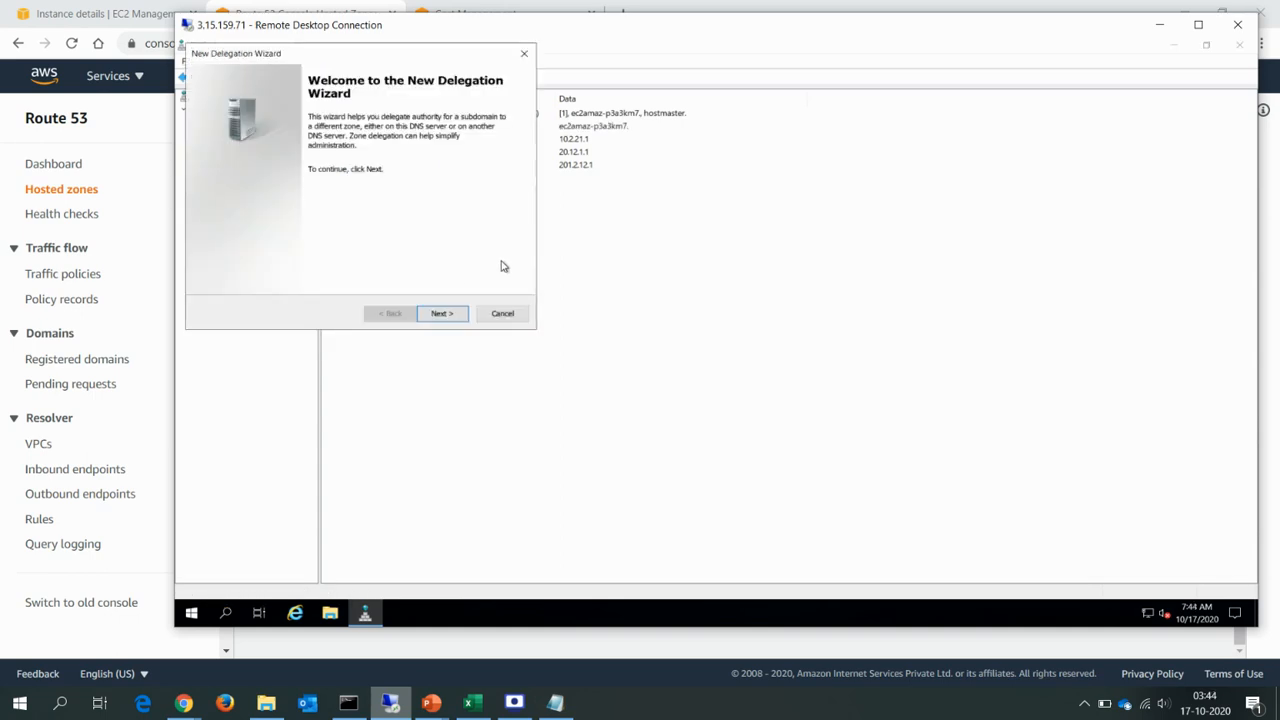
left_click(442, 313)
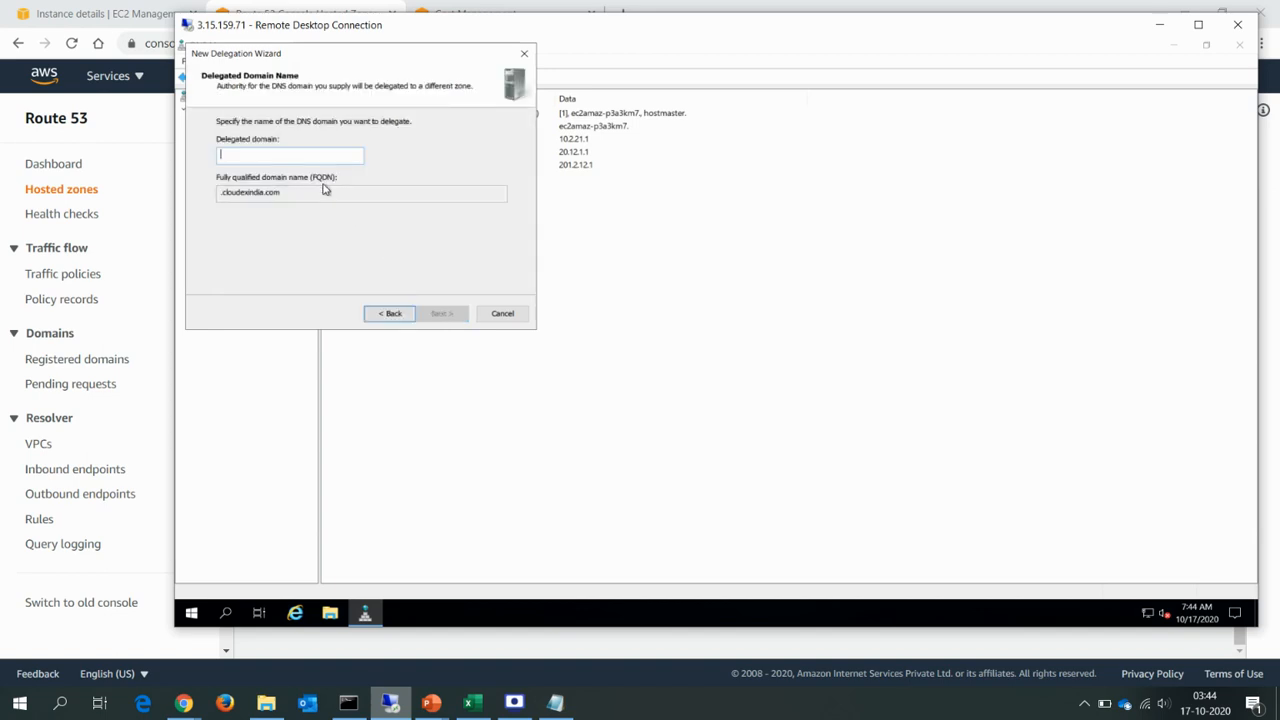
type("aws")
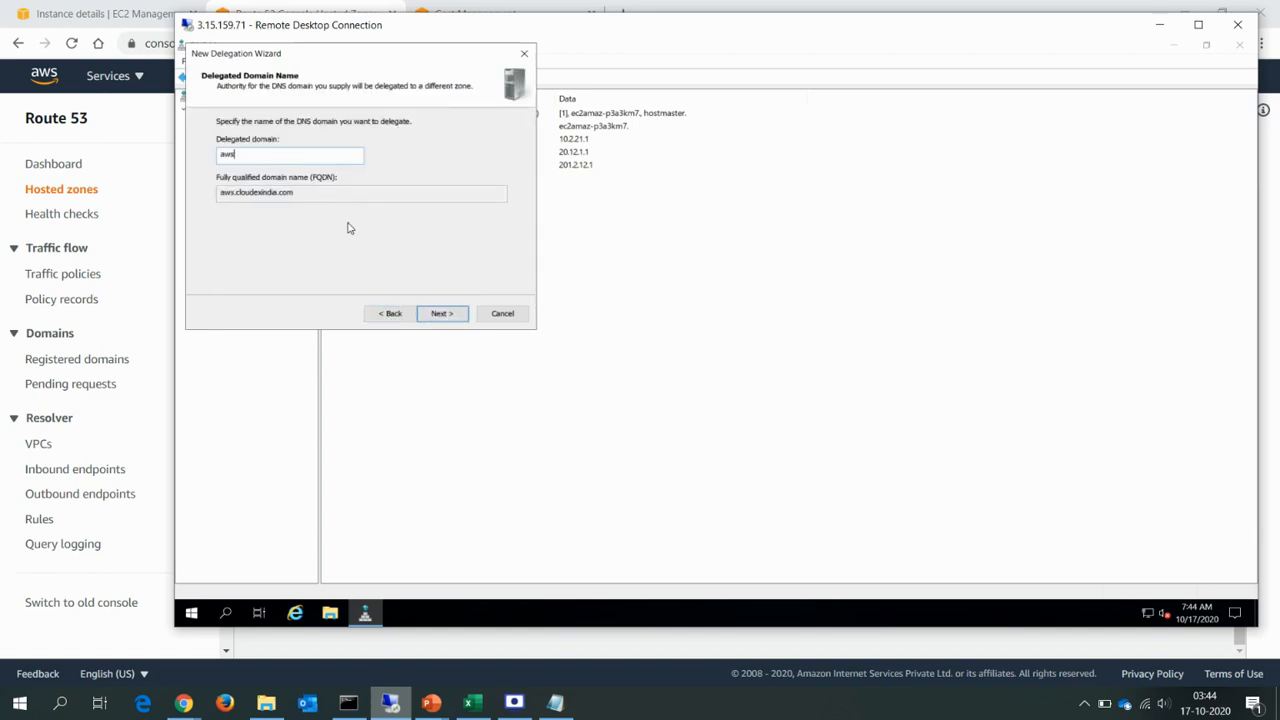
left_click(440, 315)
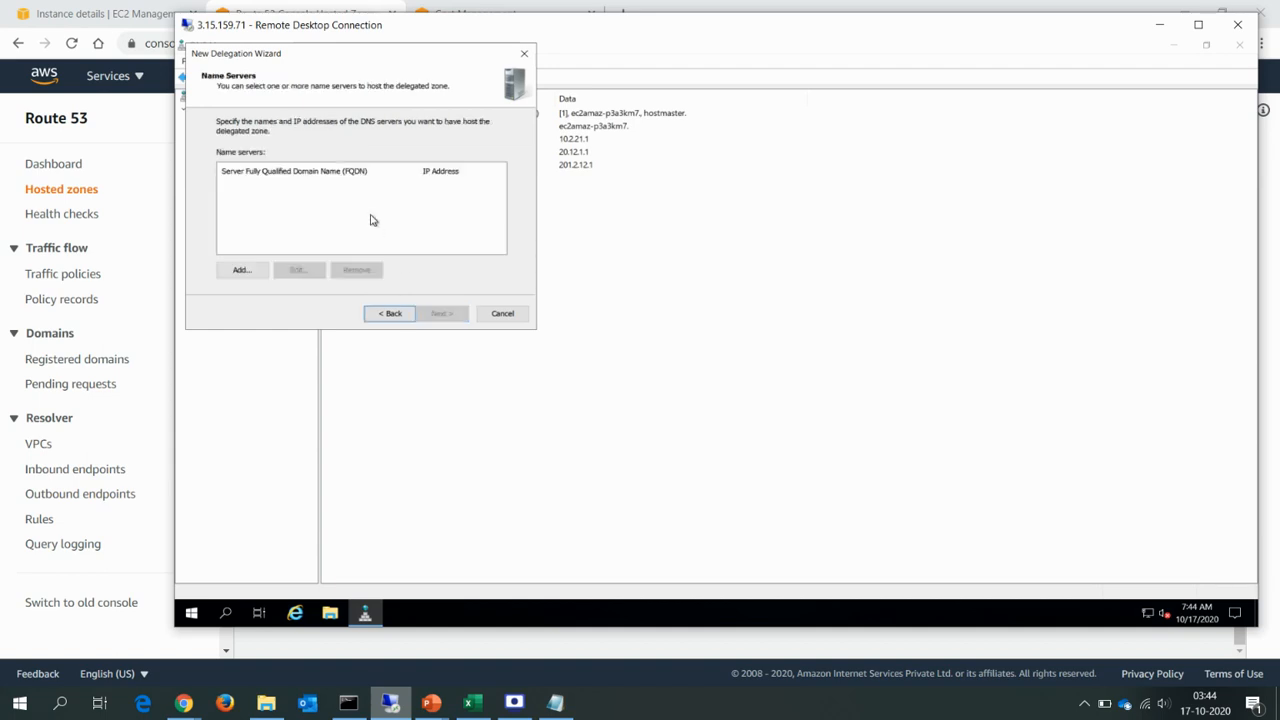
Begin a name server record for the delegation with the FQDN ns-81.awsdns-10.com from the Notepad note and resolve it.
left_click(244, 264)
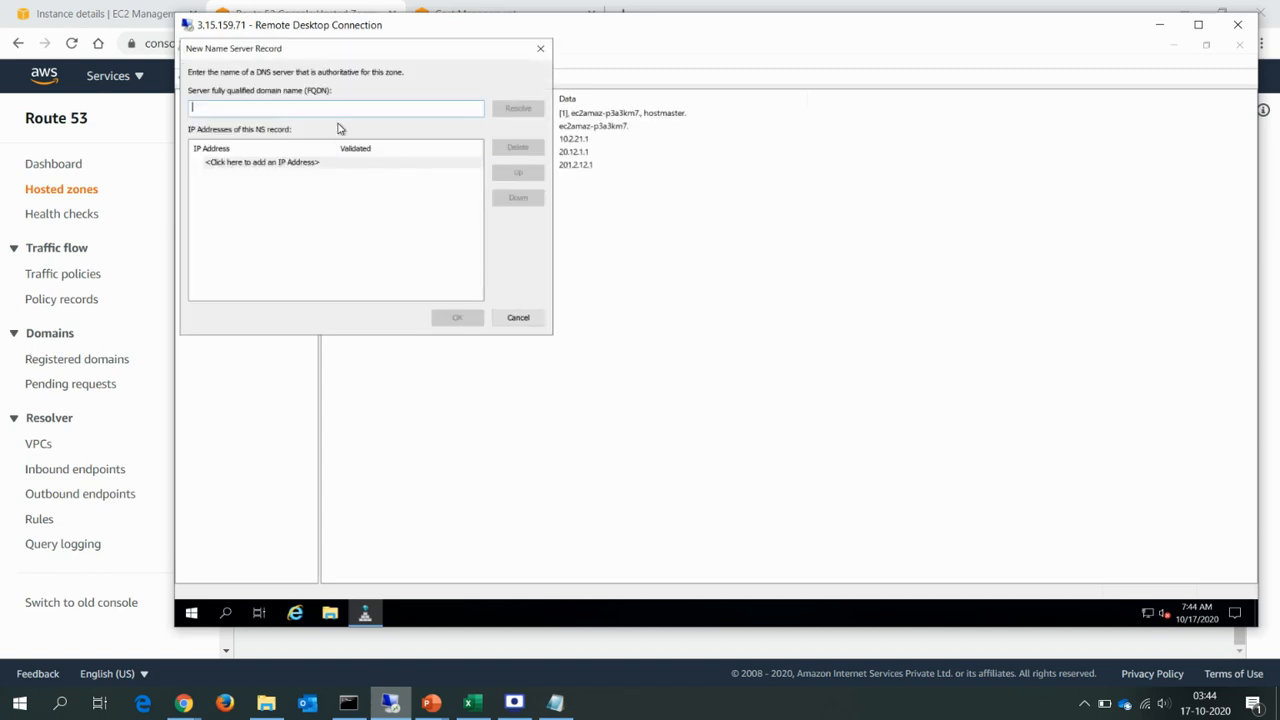
type("web.aws.cloudexindia.com")
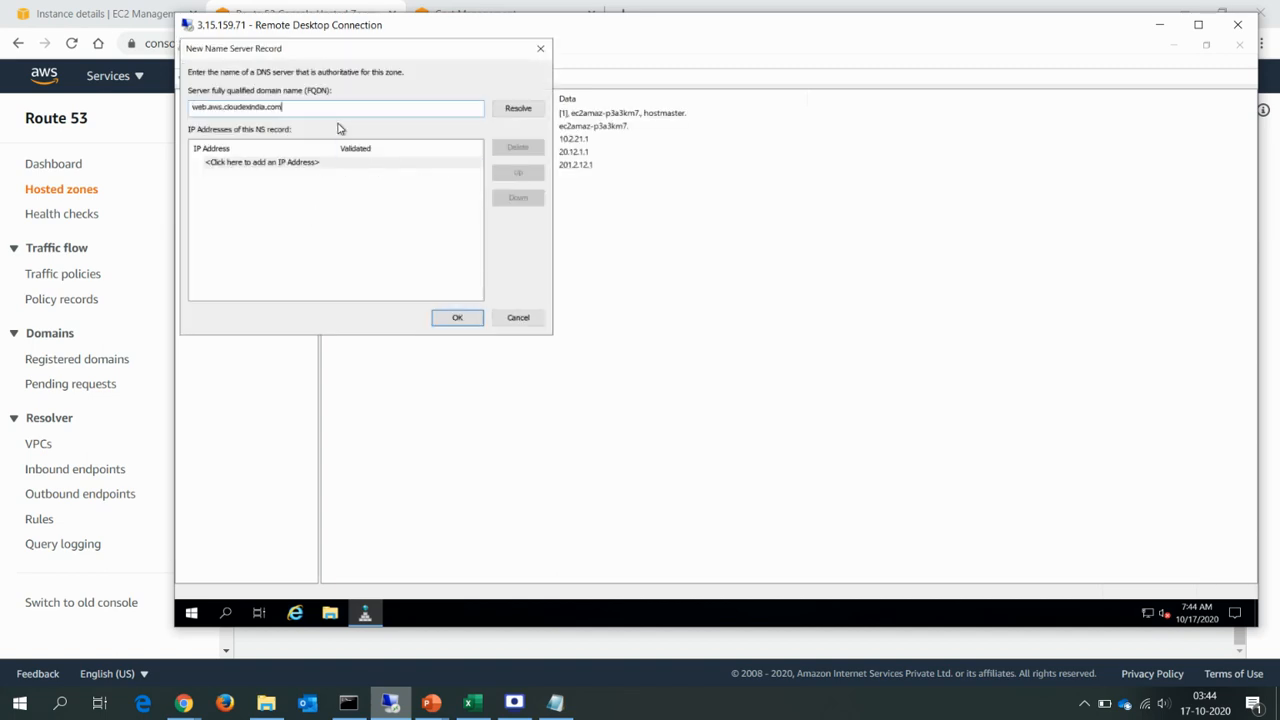
left_click(557, 705)
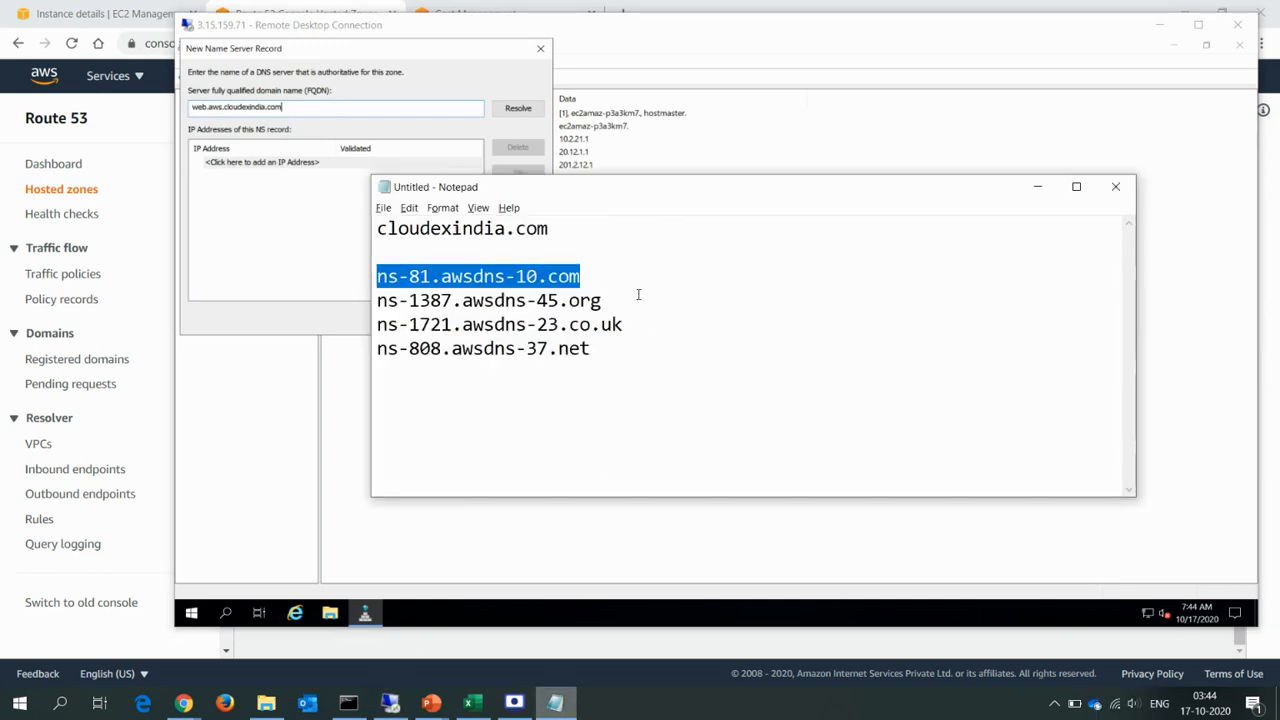
left_click(335, 230)
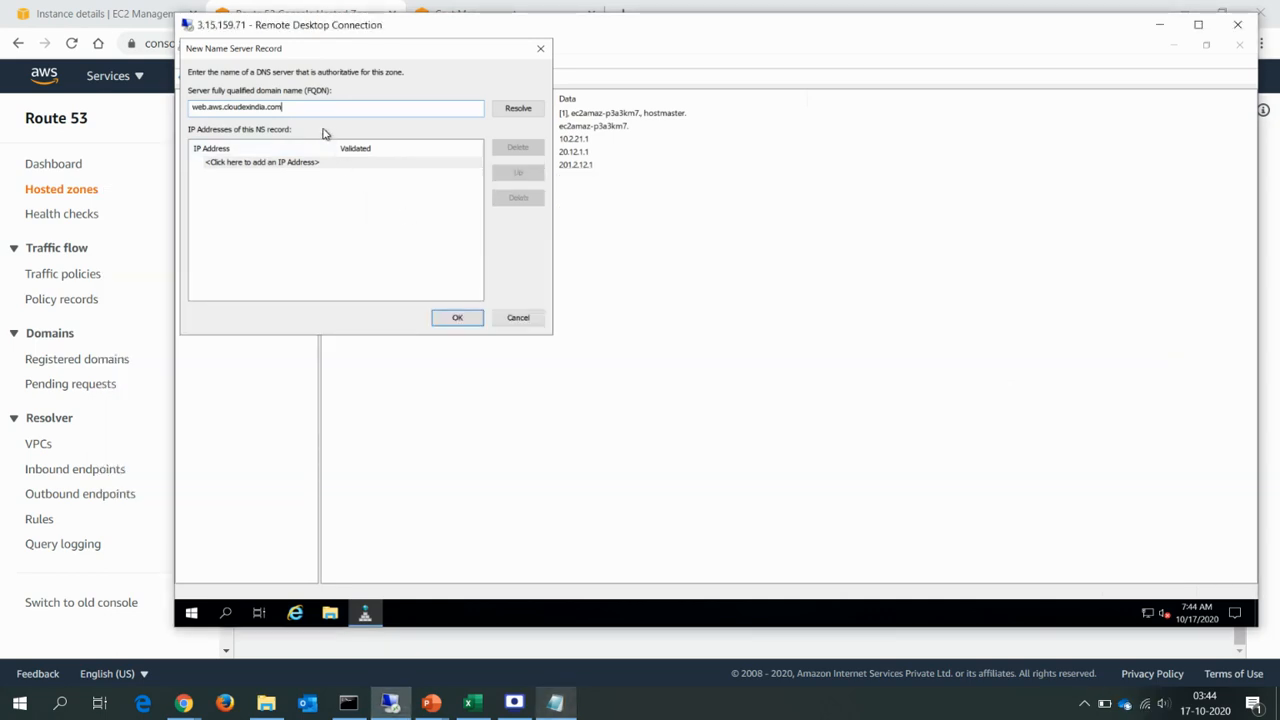
key("ctrl+a")
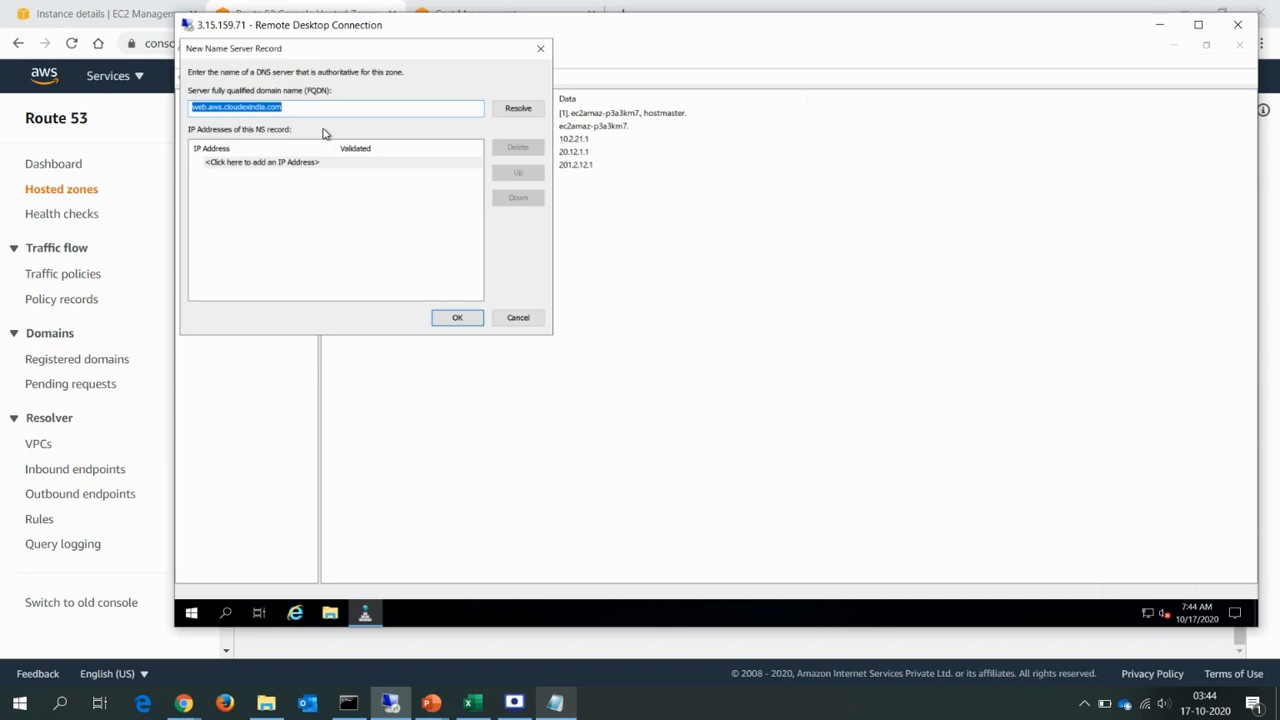
type("ns-81.awsdns-10.com")
left_click(514, 110)
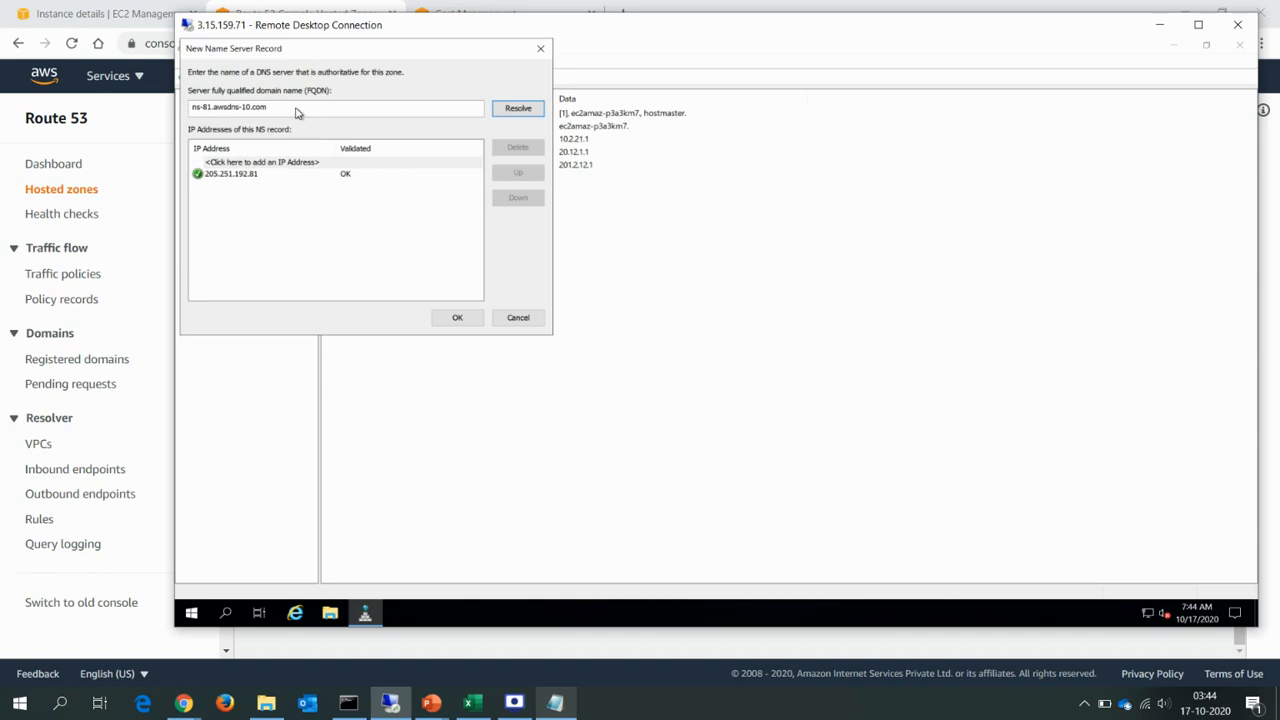
Replace the record's FQDN with ns-1387.awsdns-45.org from the Notepad note, resolve it and add it to the delegation.
key("alt+Tab")
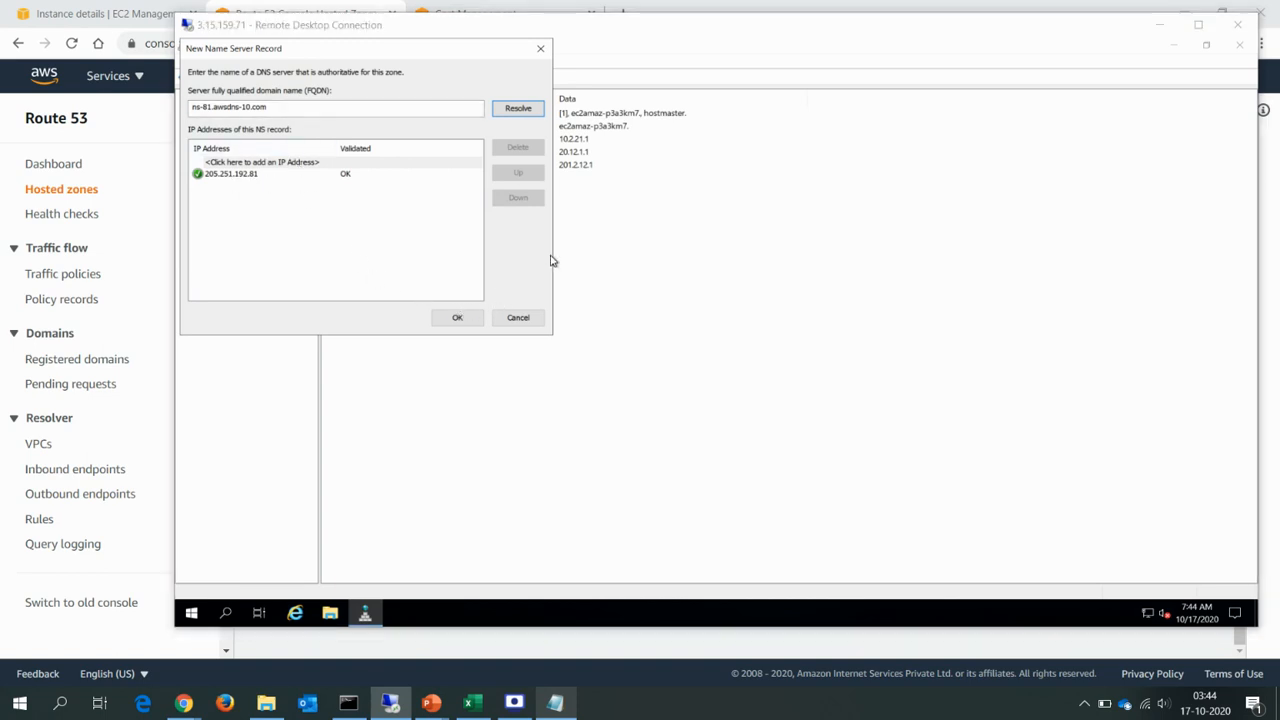
left_click(608, 305)
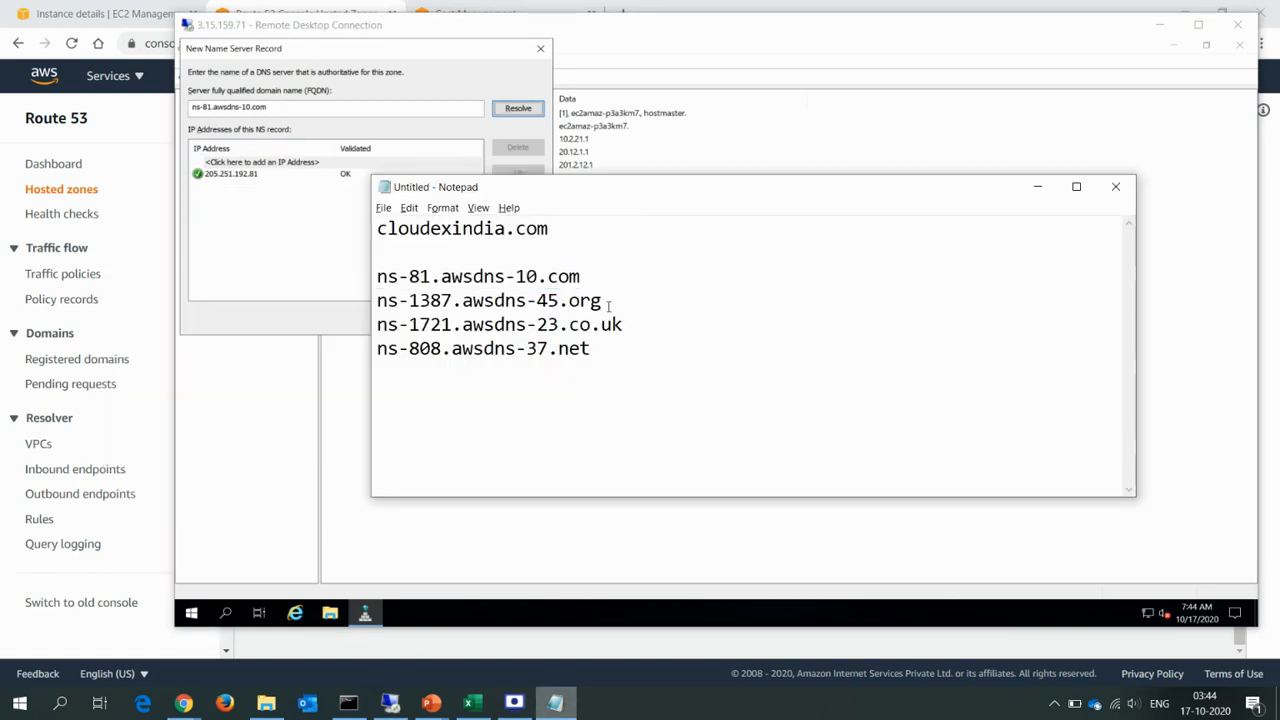
double_click(608, 305)
key("ctrl+c")
key("alt+Tab")
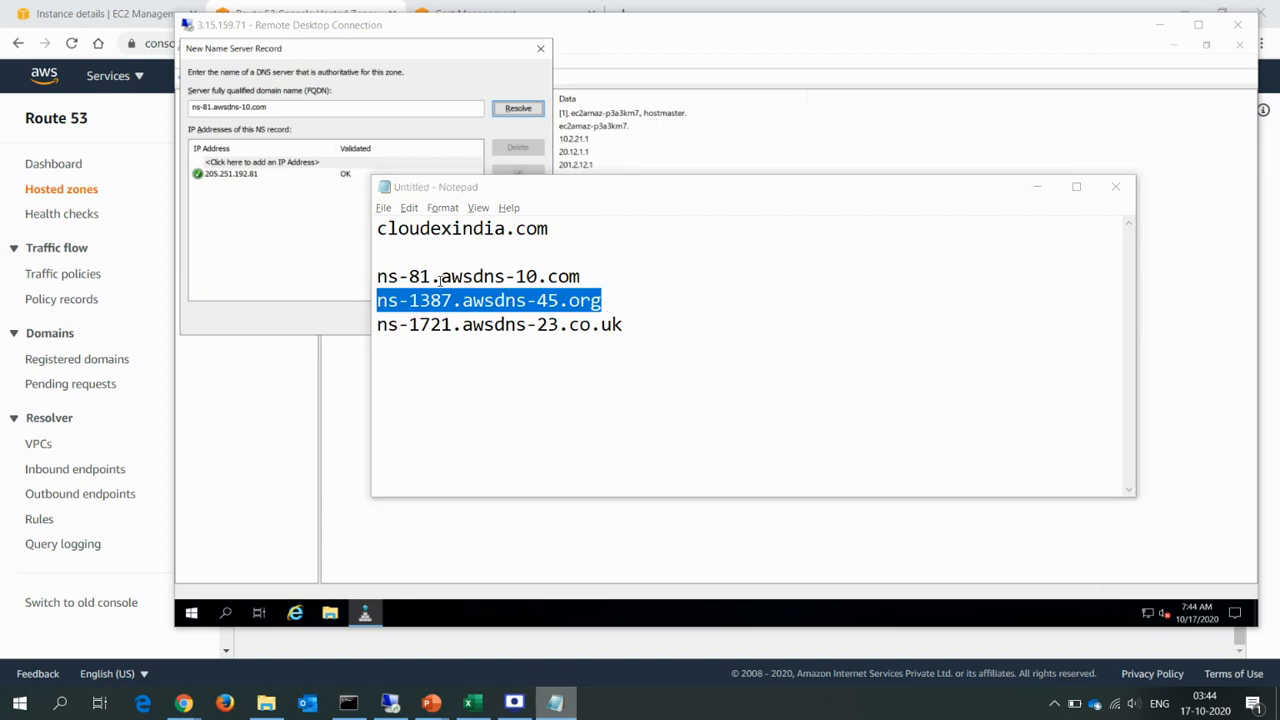
left_click(277, 107)
double_click(277, 107)
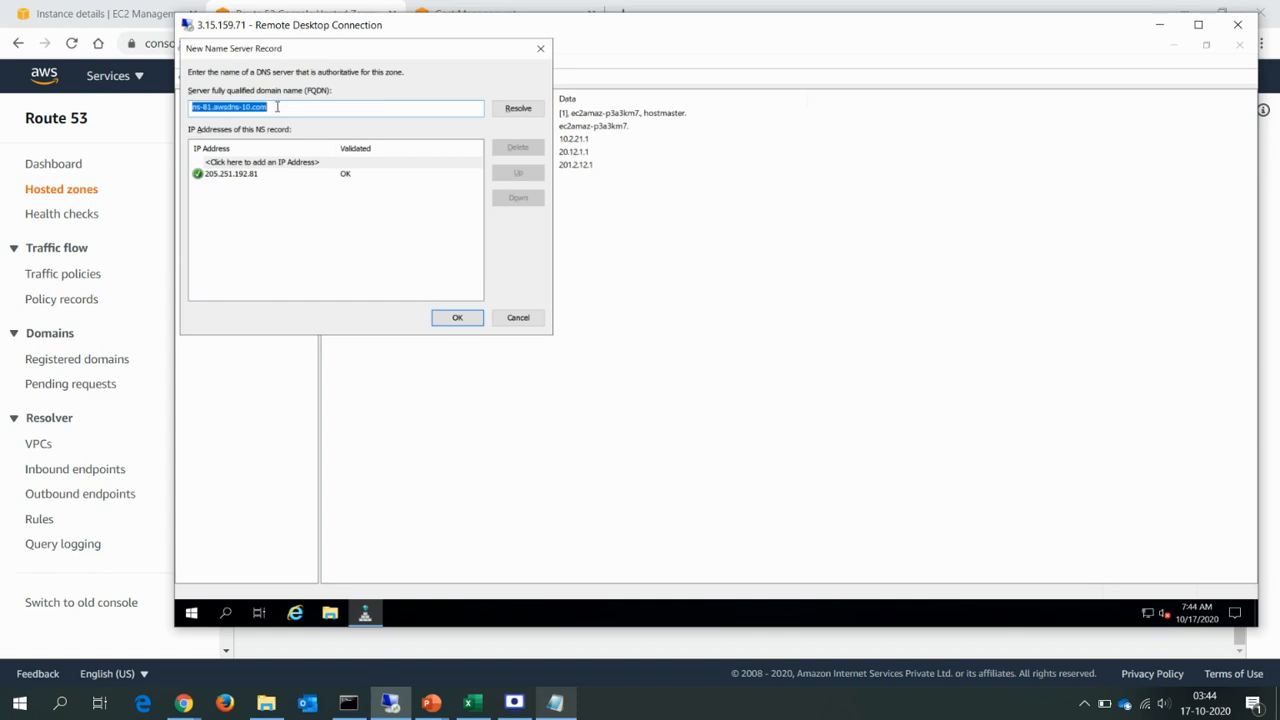
key("ctrl+v")
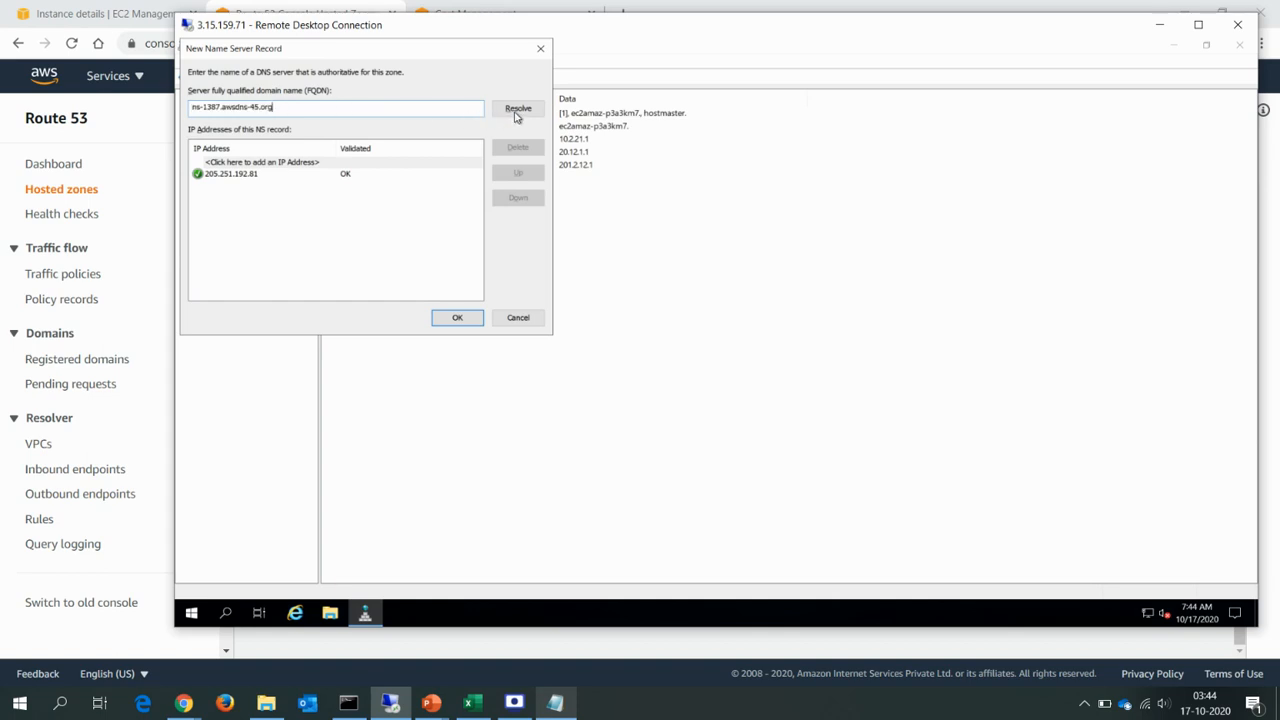
left_click(517, 114)
left_click(455, 318)
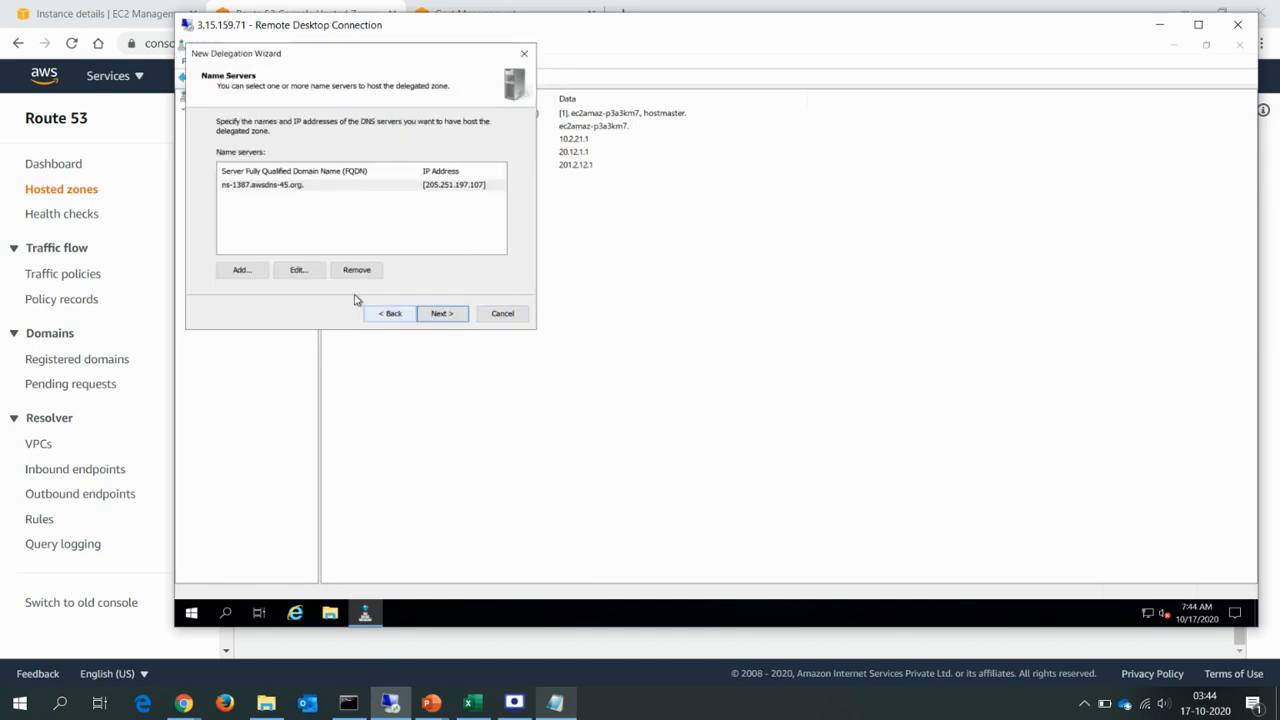
Add a second name server record to the delegation for ns-81.awsdns-10.com, copied from the Notepad list.
left_click(241, 271)
key("alt+Tab")
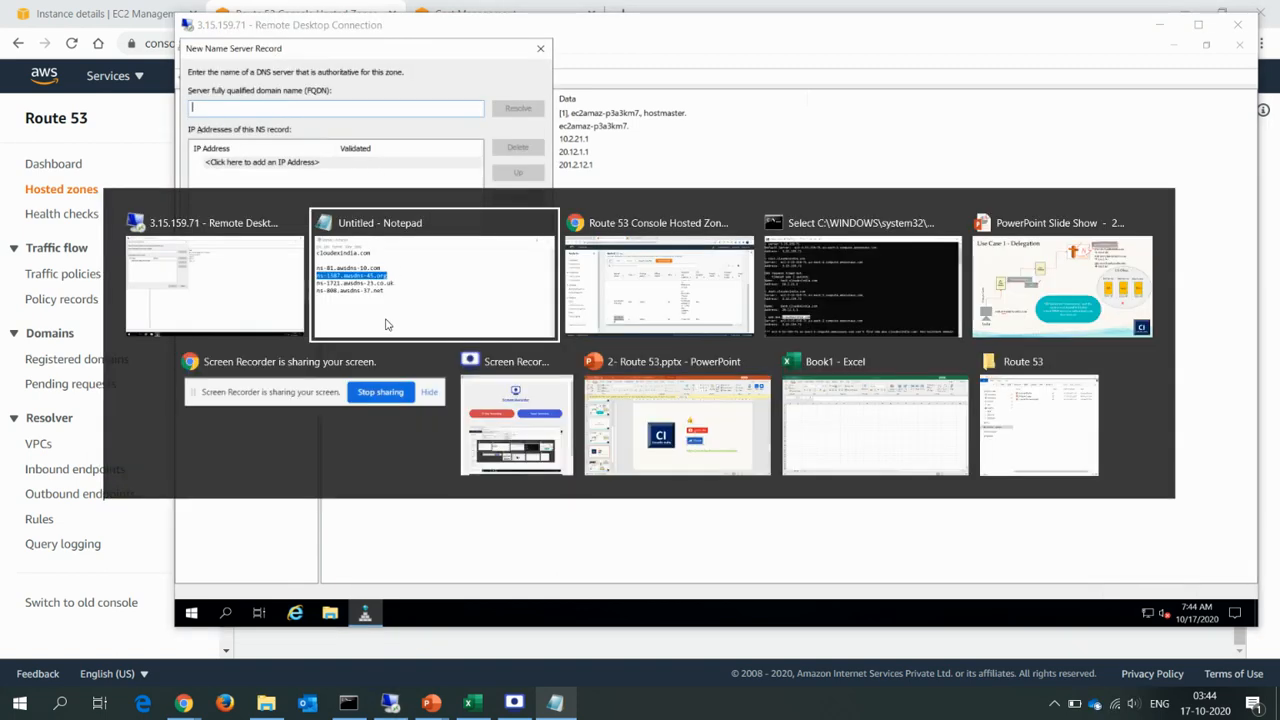
key("Up")
key("shift+End")
key("ctrl+c")
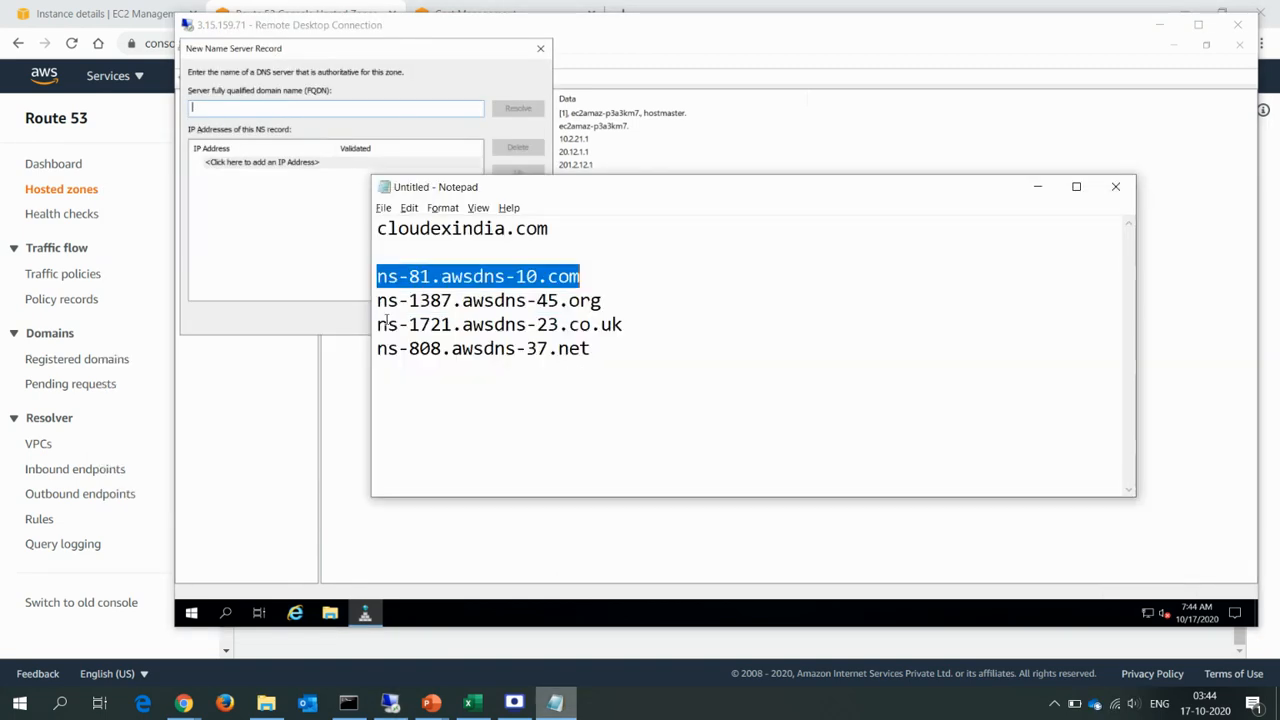
key("alt+Tab")
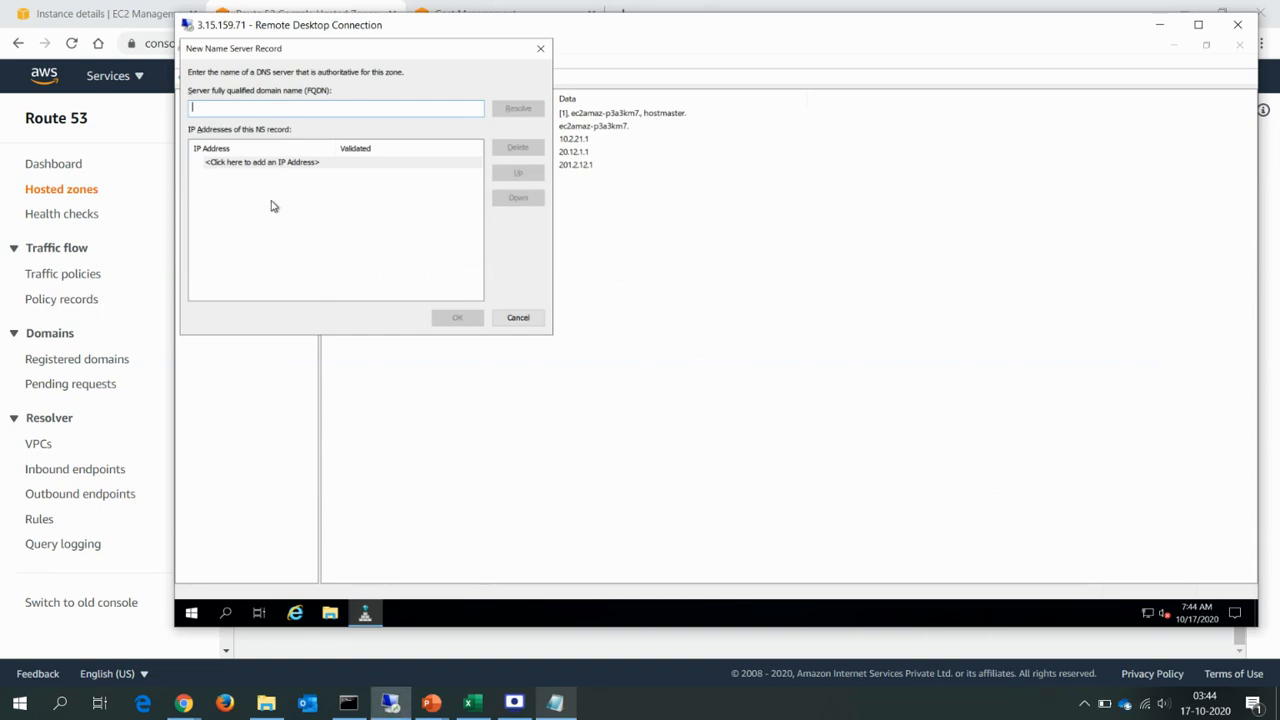
key("ctrl+v")
key("Return")
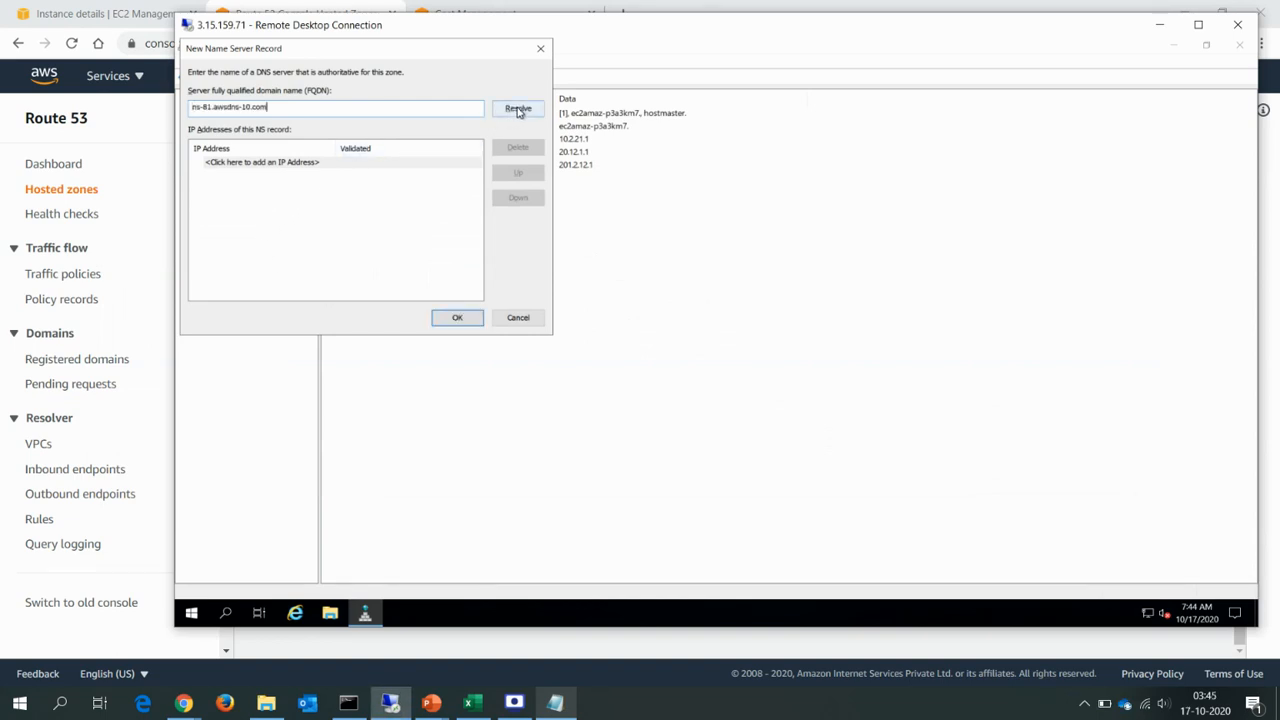
left_click(452, 320)
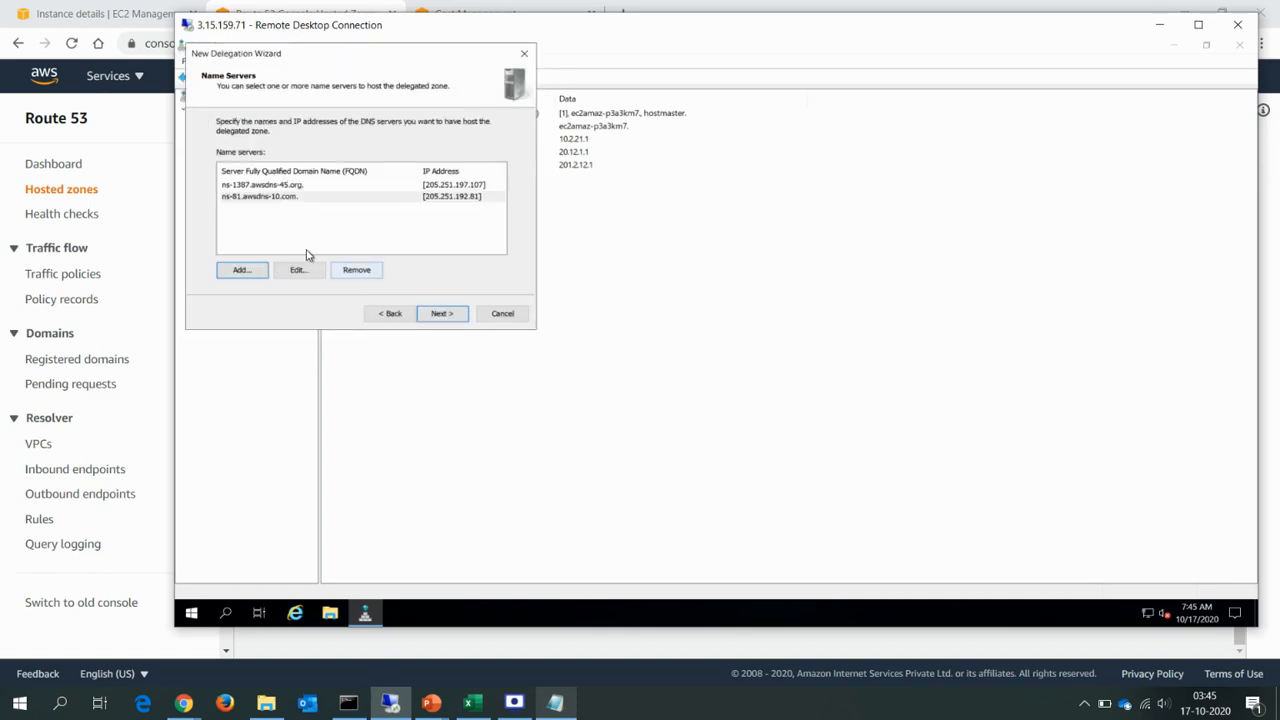
Add ns-1721.awsdns-23.co.uk from the Notepad list as the third name server, and finish creating the aws delegation.
left_click(240, 272)
key("alt+Tab")
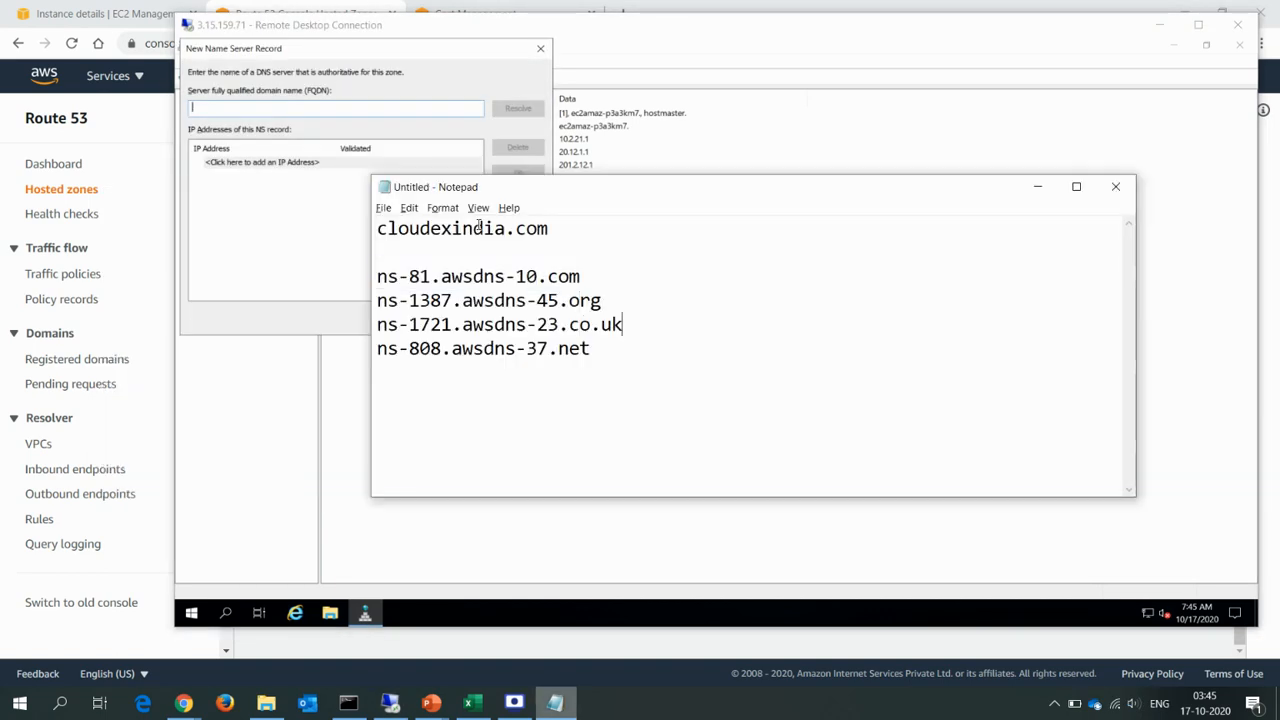
key("shift+End")
key("ctrl+c")
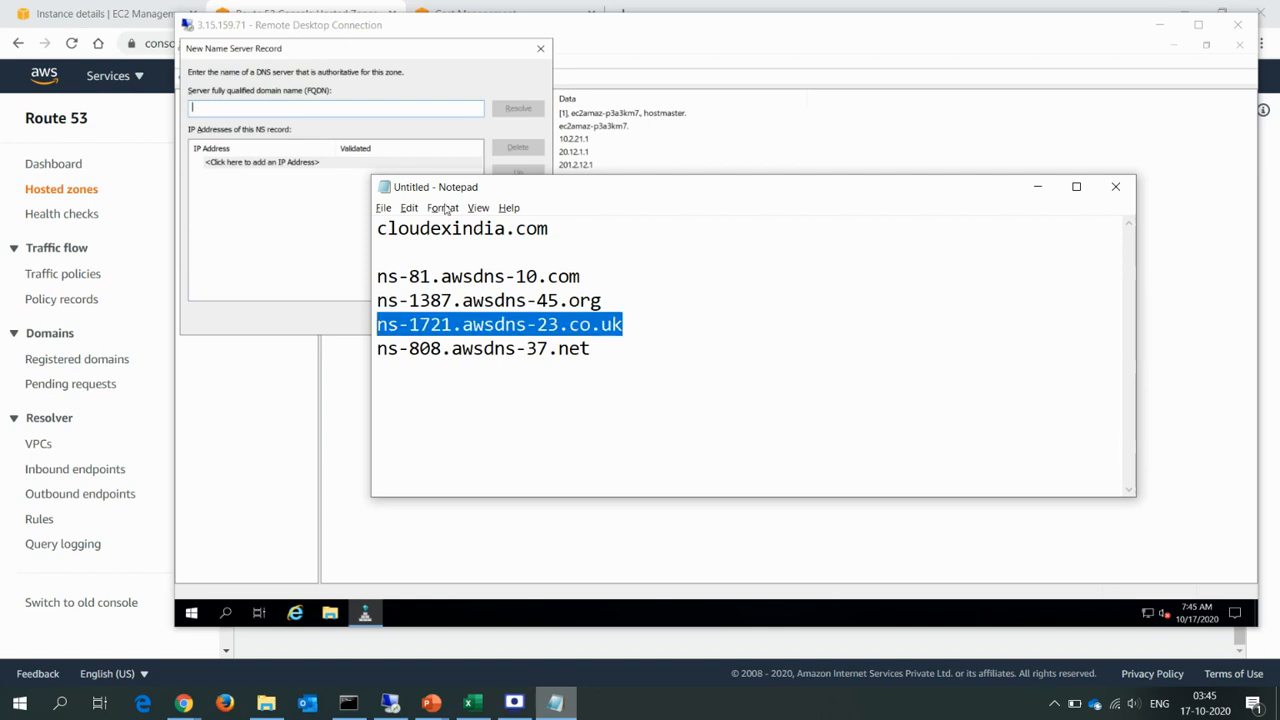
left_click(276, 134)
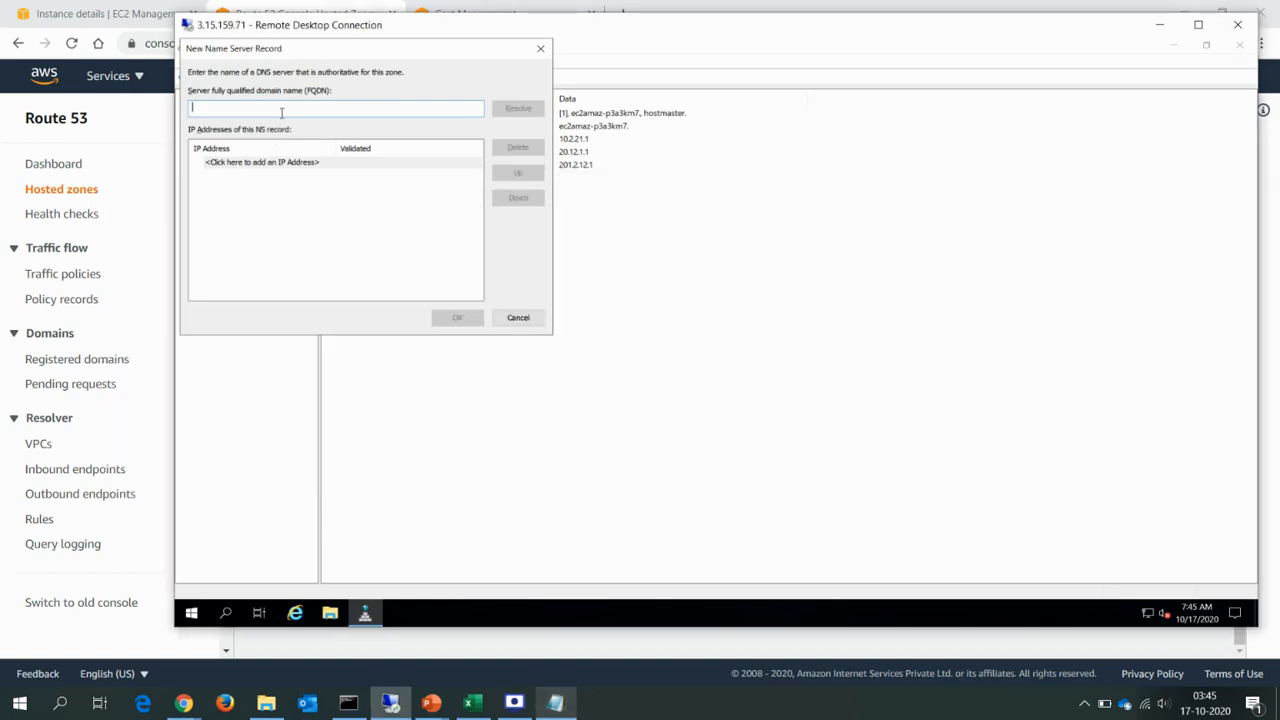
key("ctrl+v")
left_click(518, 109)
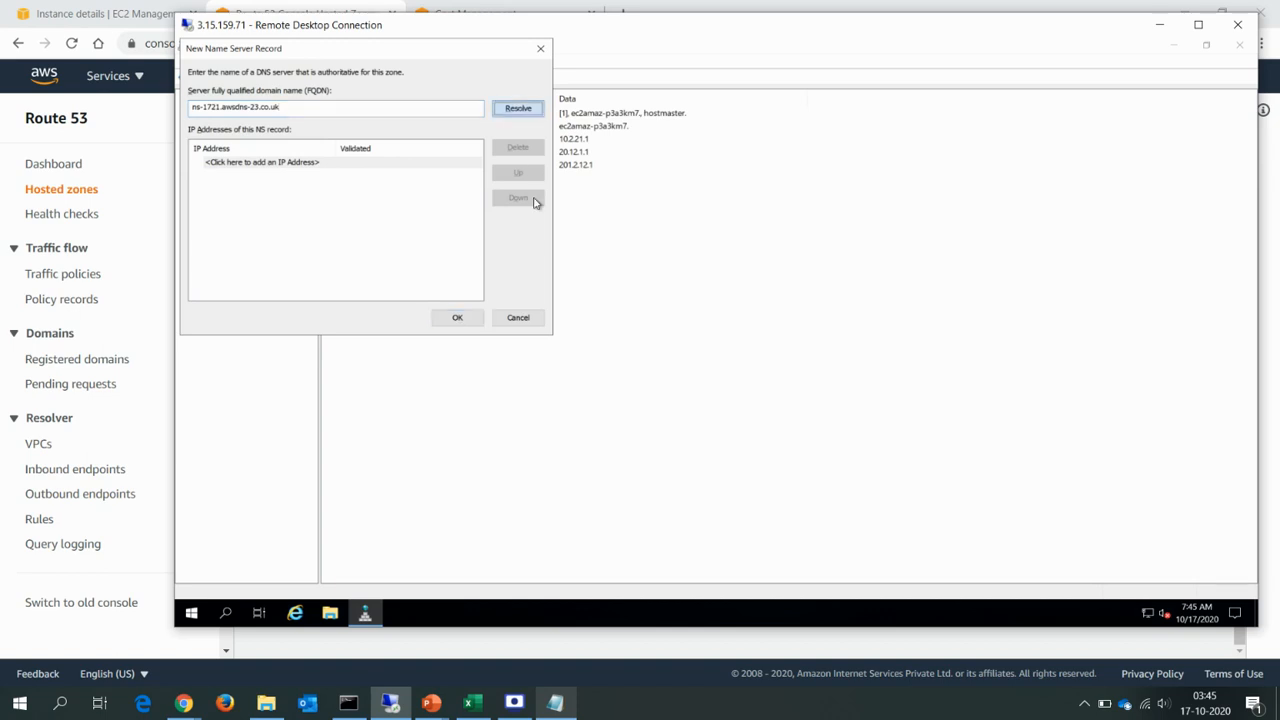
left_click(457, 319)
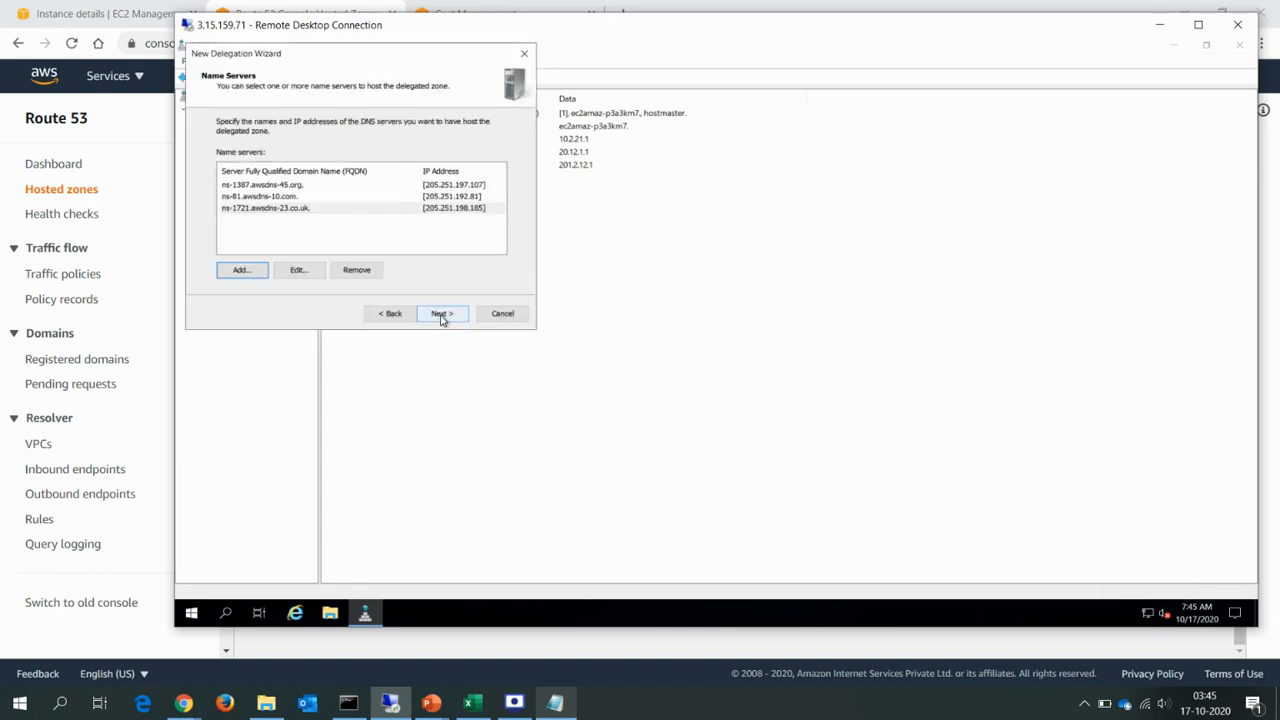
left_click(441, 316)
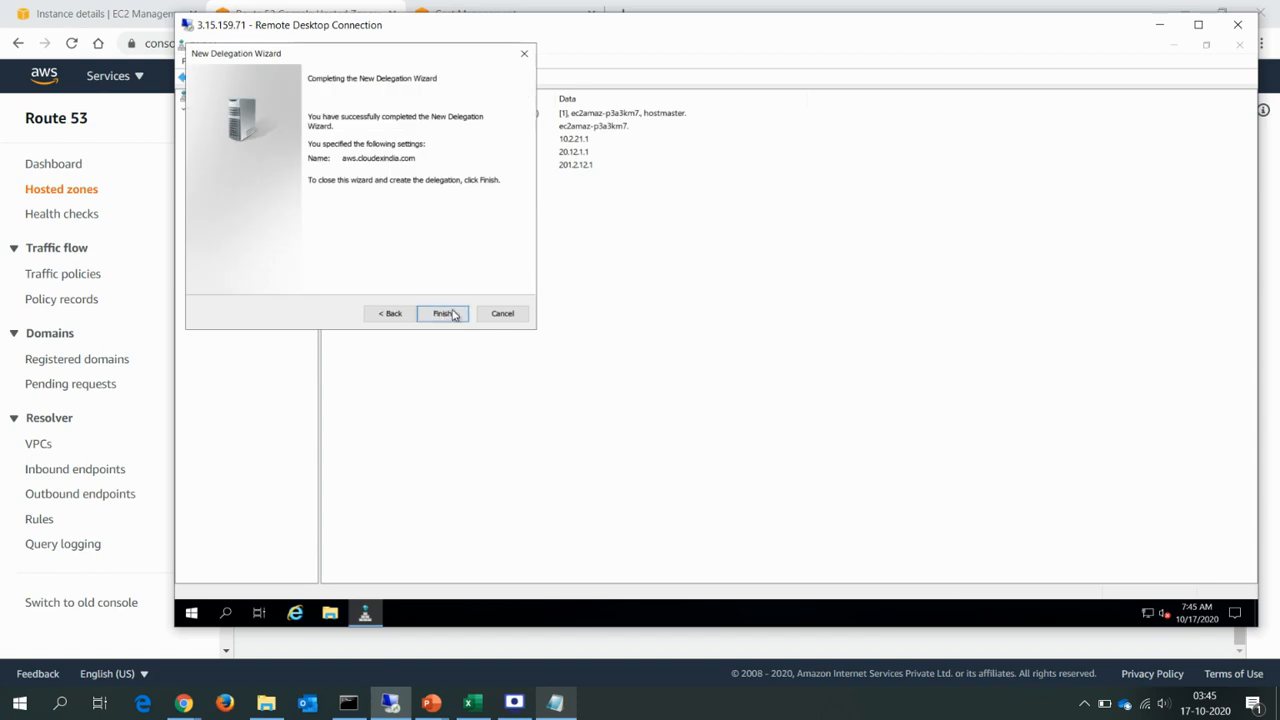
left_click(441, 316)
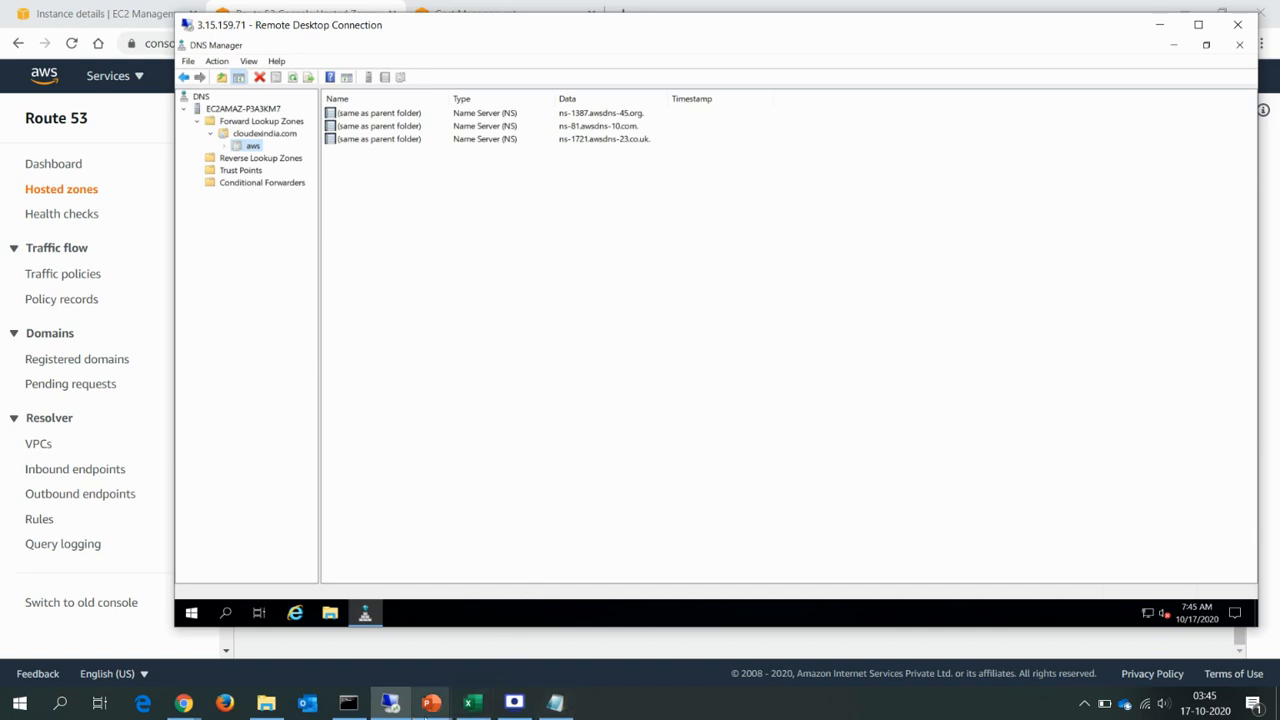
Switch to the PowerPoint slide show and advance the Delegation slide to show the link from aws to Route 53.
left_click(431, 703)
left_click(468, 605)
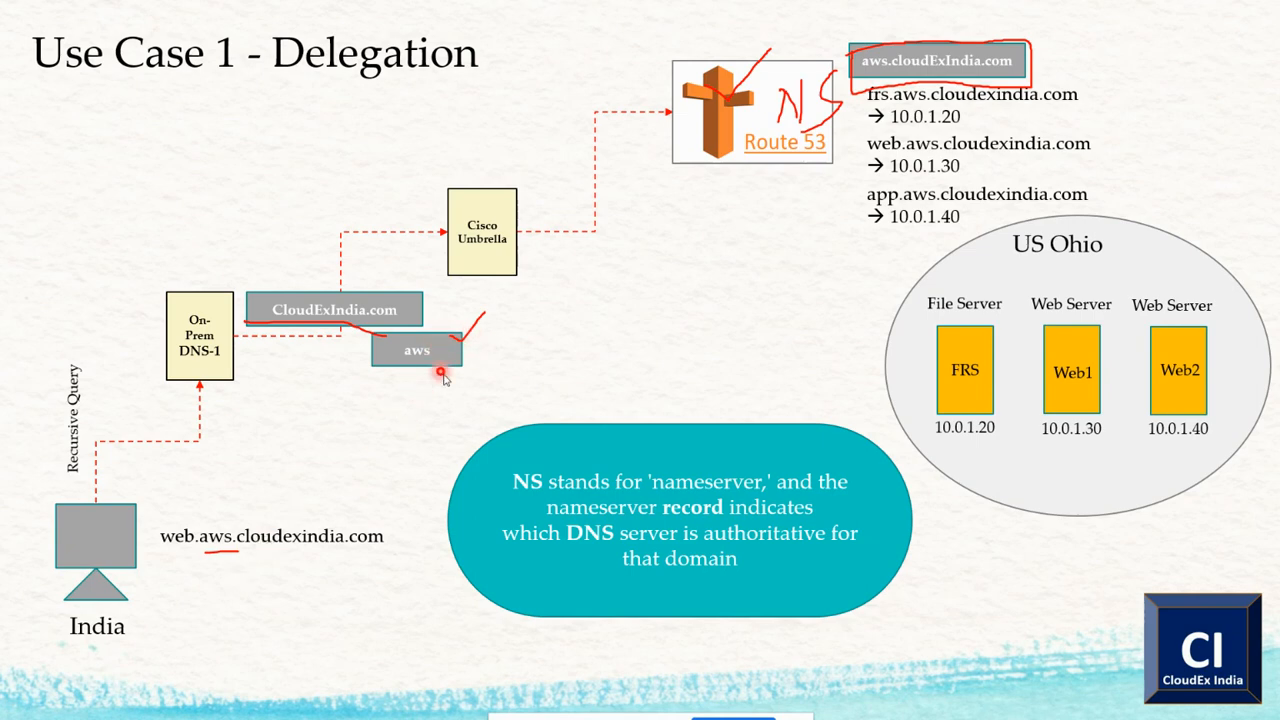
left_click(533, 391)
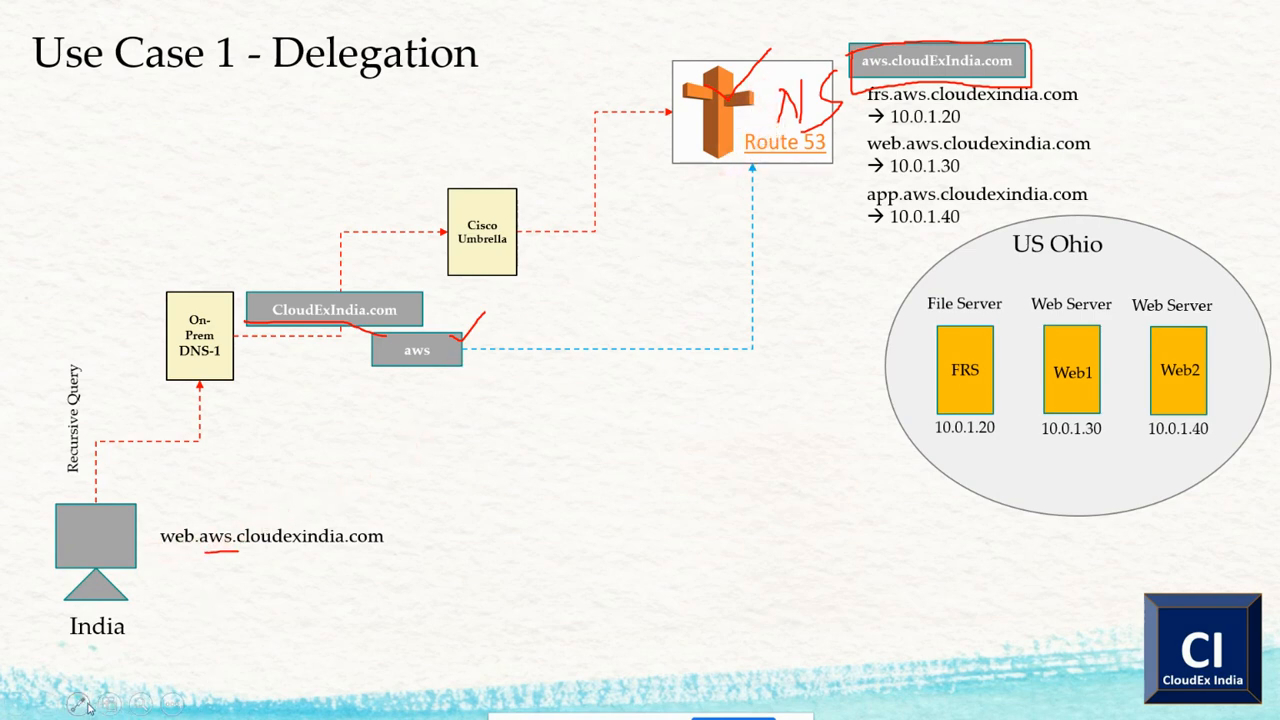
With the red pen, trace the query path from the India client through On-Prem DNS-1 and aws to Route 53.
left_click(78, 703)
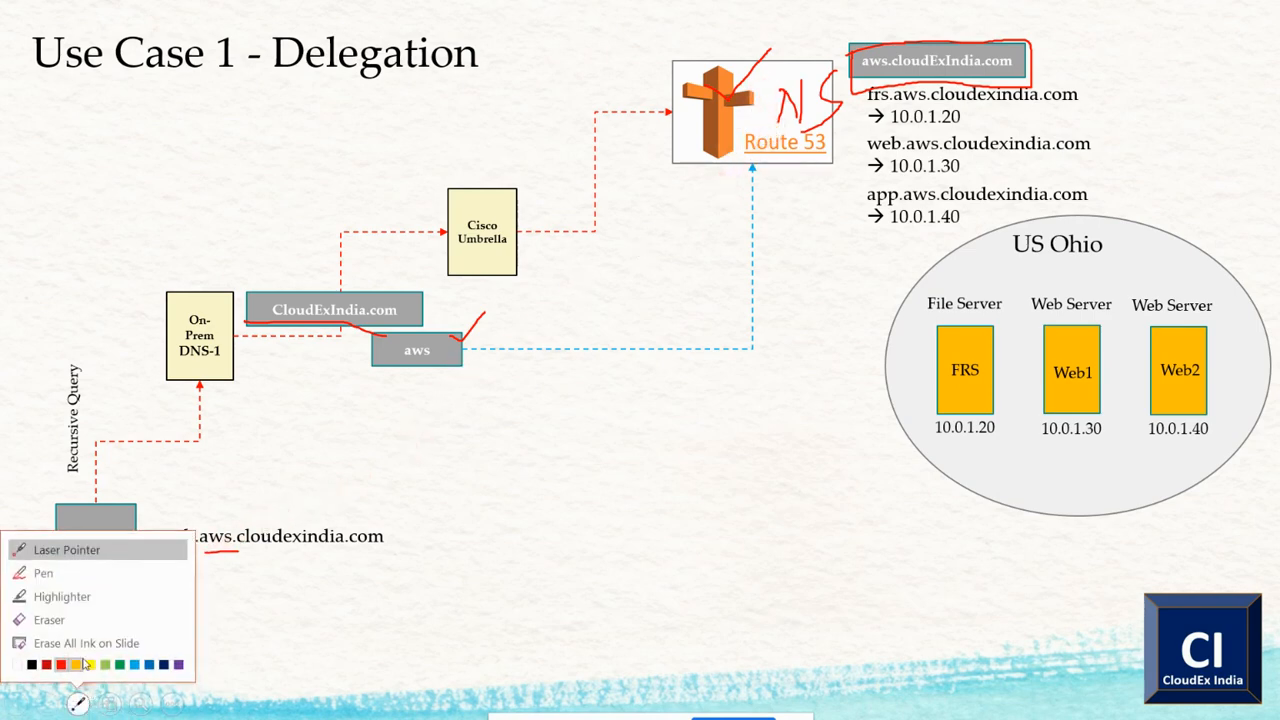
left_click(95, 573)
mouse_move(128, 537)
left_mouse_down()
mouse_move(178, 398)
mouse_move(238, 322)
mouse_move(292, 324)
mouse_move(322, 348)
mouse_move(369, 354)
mouse_move(362, 368)
mouse_move(410, 398)
mouse_move(768, 396)
mouse_move(806, 172)
mouse_move(830, 196)
left_mouse_up()
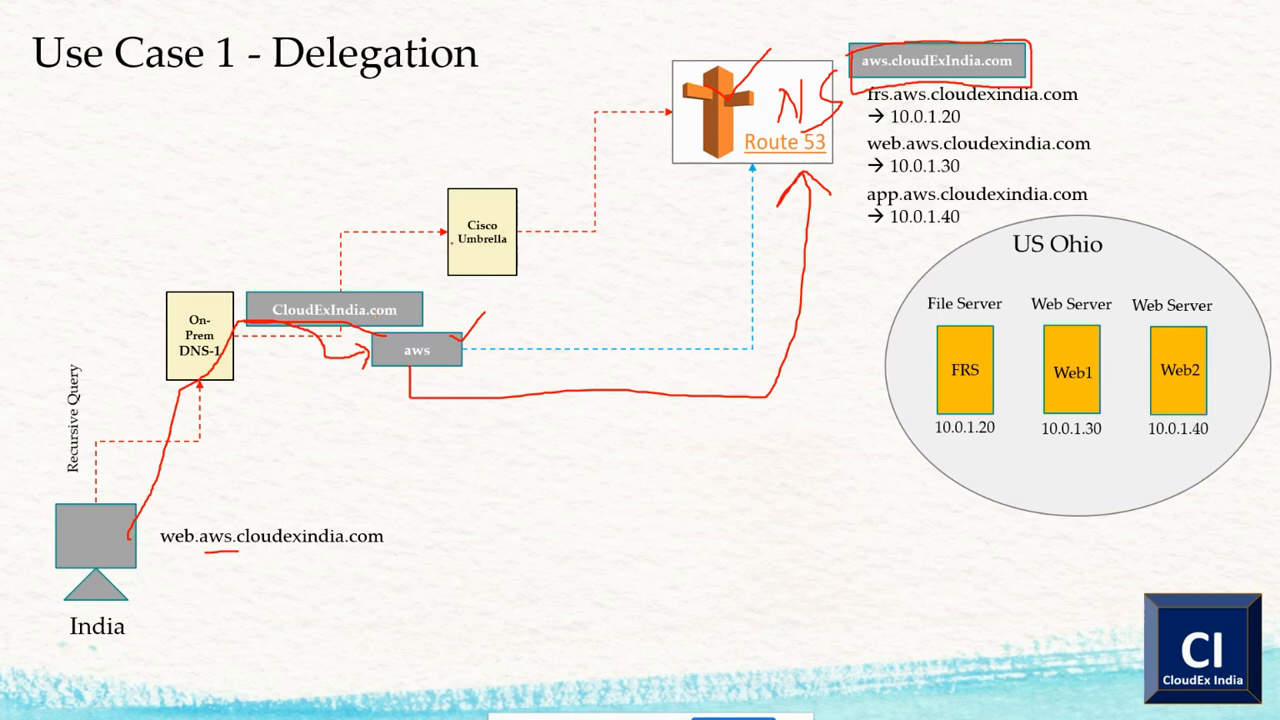
Circle the Cisco Umbrella box in red ink and draw a short vertical mark on the aws box.
mouse_move(472, 158)
left_mouse_down()
mouse_move(405, 186)
mouse_move(428, 298)
mouse_move(556, 224)
mouse_move(540, 160)
left_mouse_up()
left_click_drag(540, 160, 476, 150)
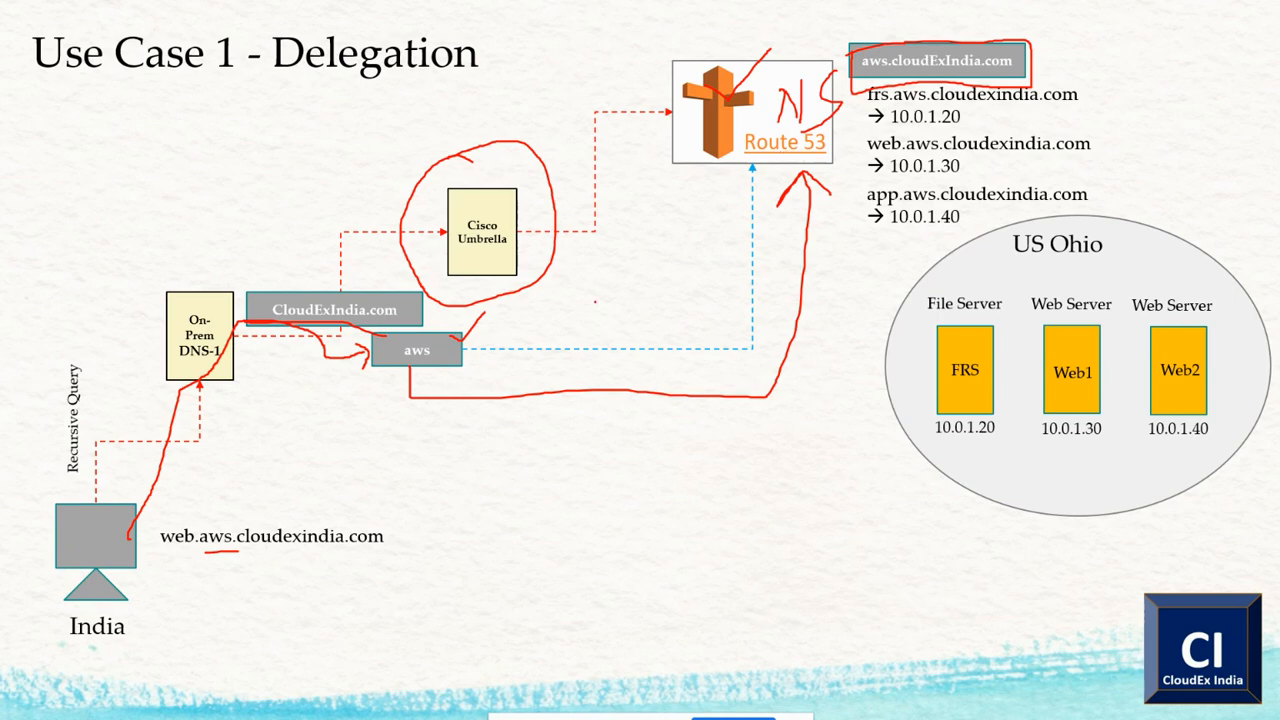
left_click_drag(433, 336, 434, 362)
Switch to the nslookup command prompt and rerun the lookup for web.aws.cloudexindia.com.
key("alt+Tab")
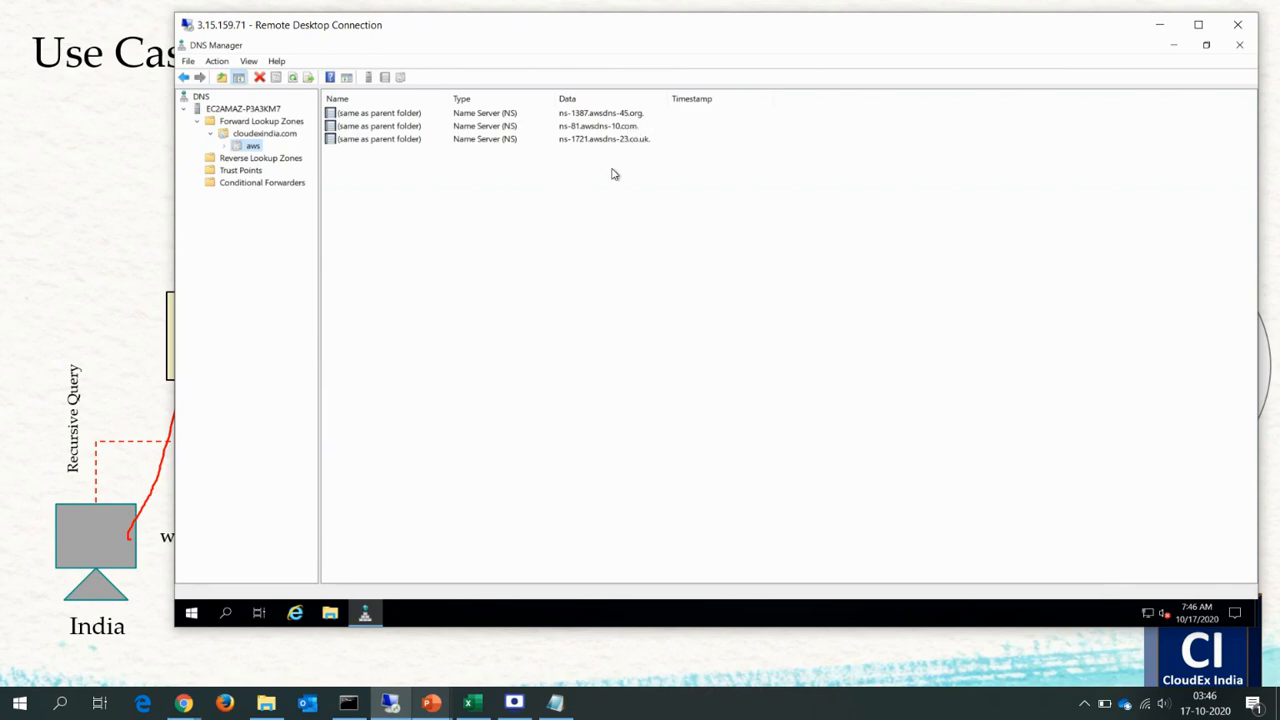
left_click(348, 703)
key("Escape")
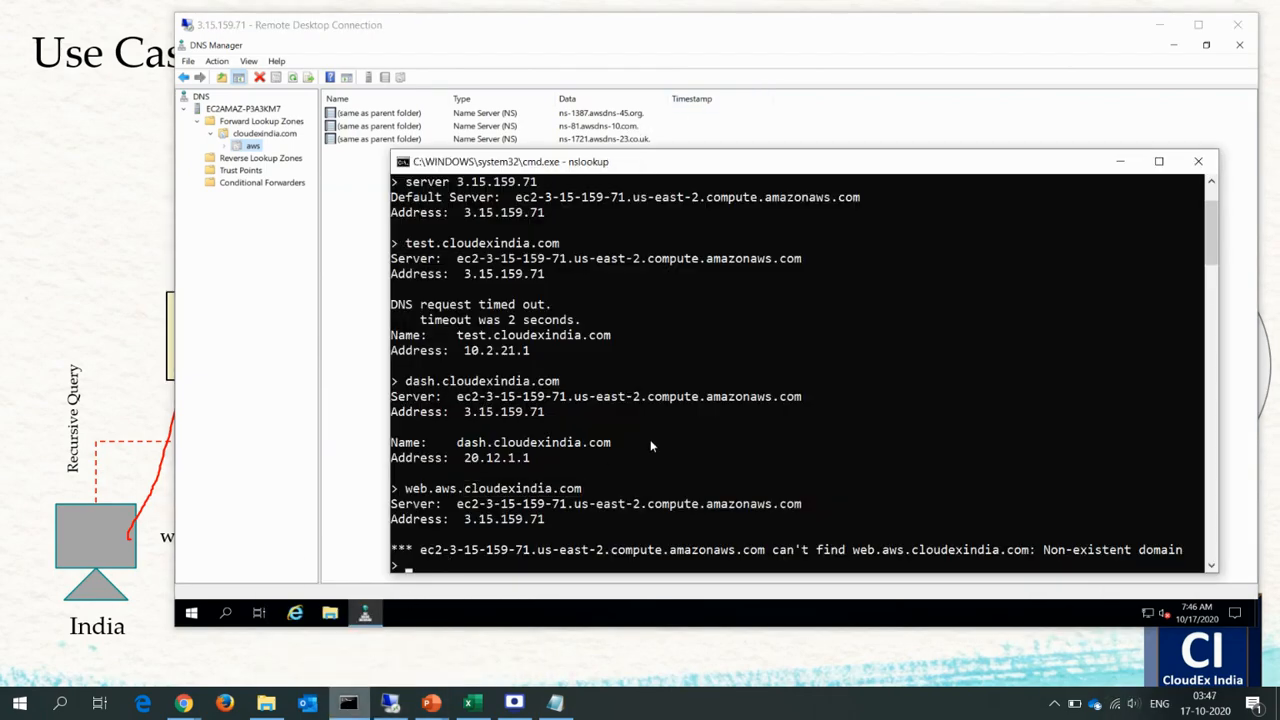
key("Up")
key("Return")
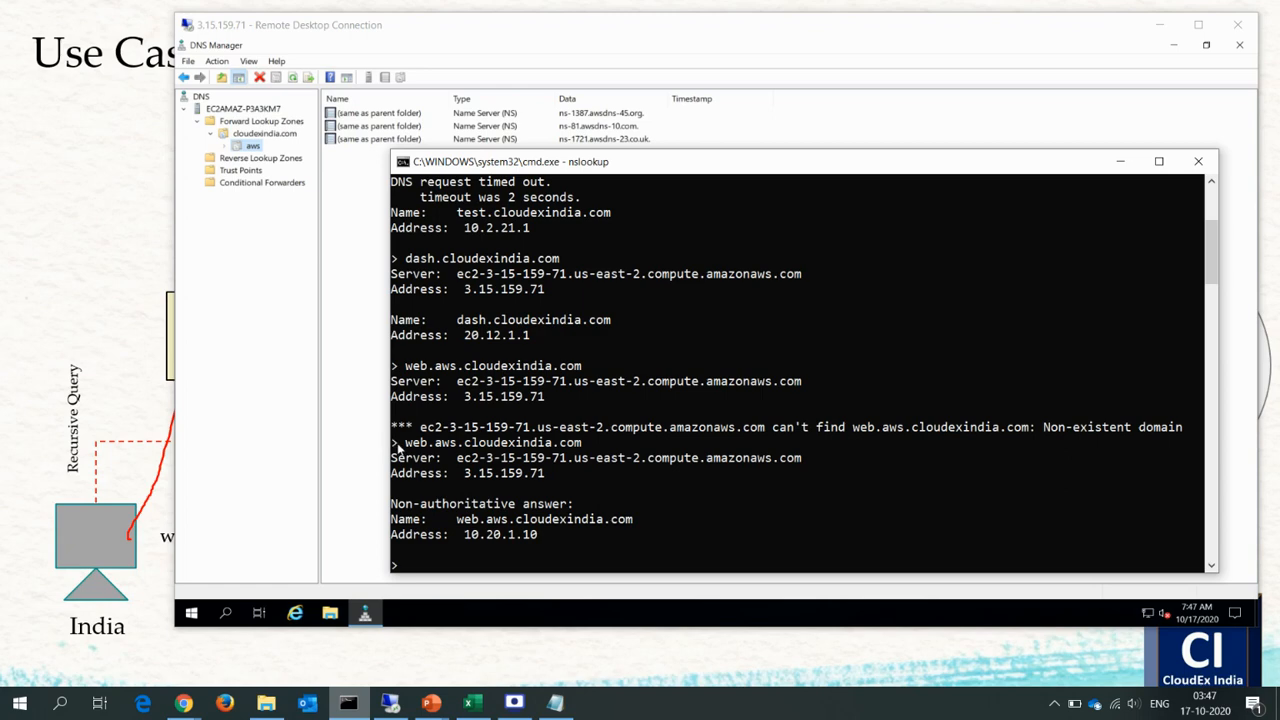
Compare the address in the latest lookup answer with the web.aws.cloudexindia.com A record value in the Route 53 console.
left_click_drag(393, 442, 567, 538)
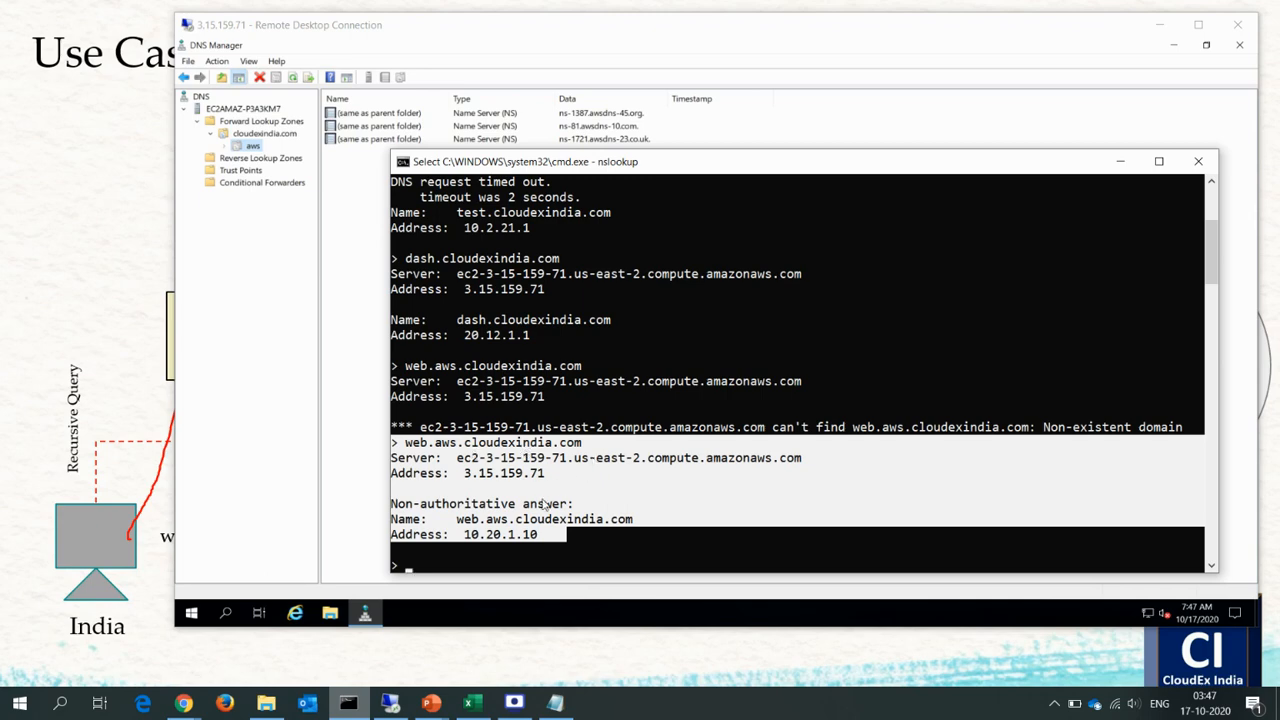
left_click(483, 527)
left_click_drag(464, 534, 537, 537)
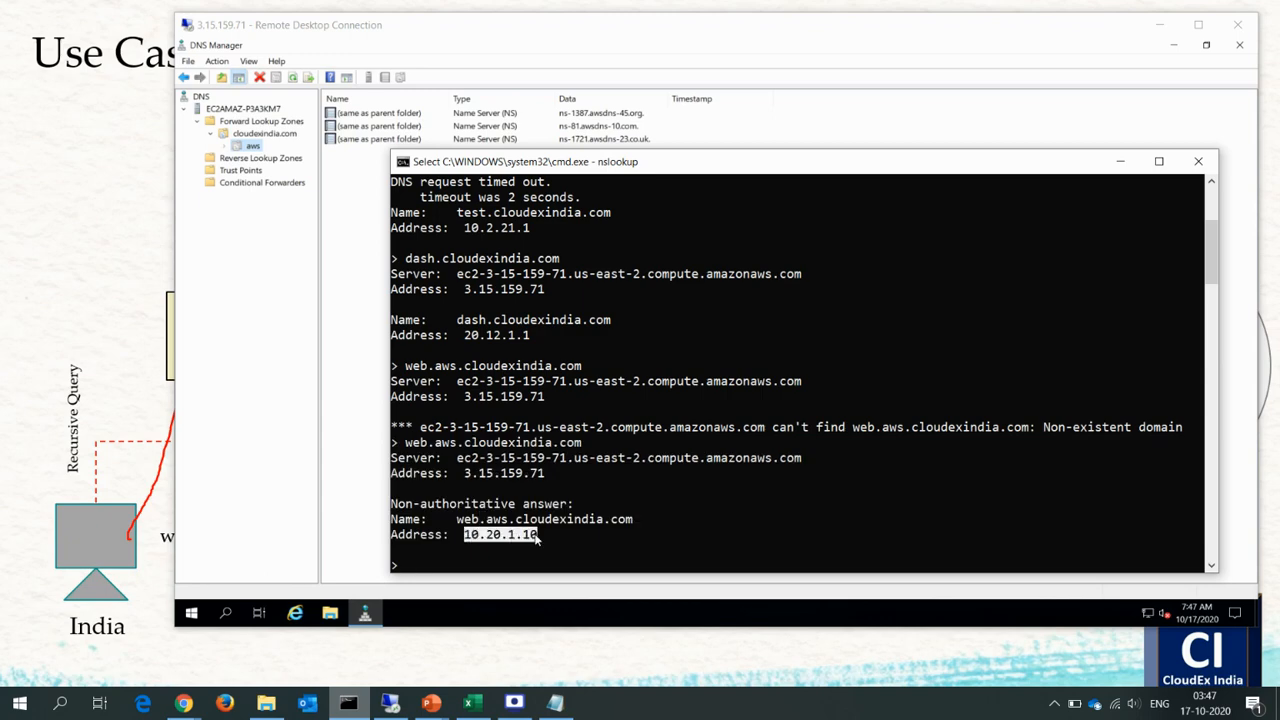
left_click(184, 703)
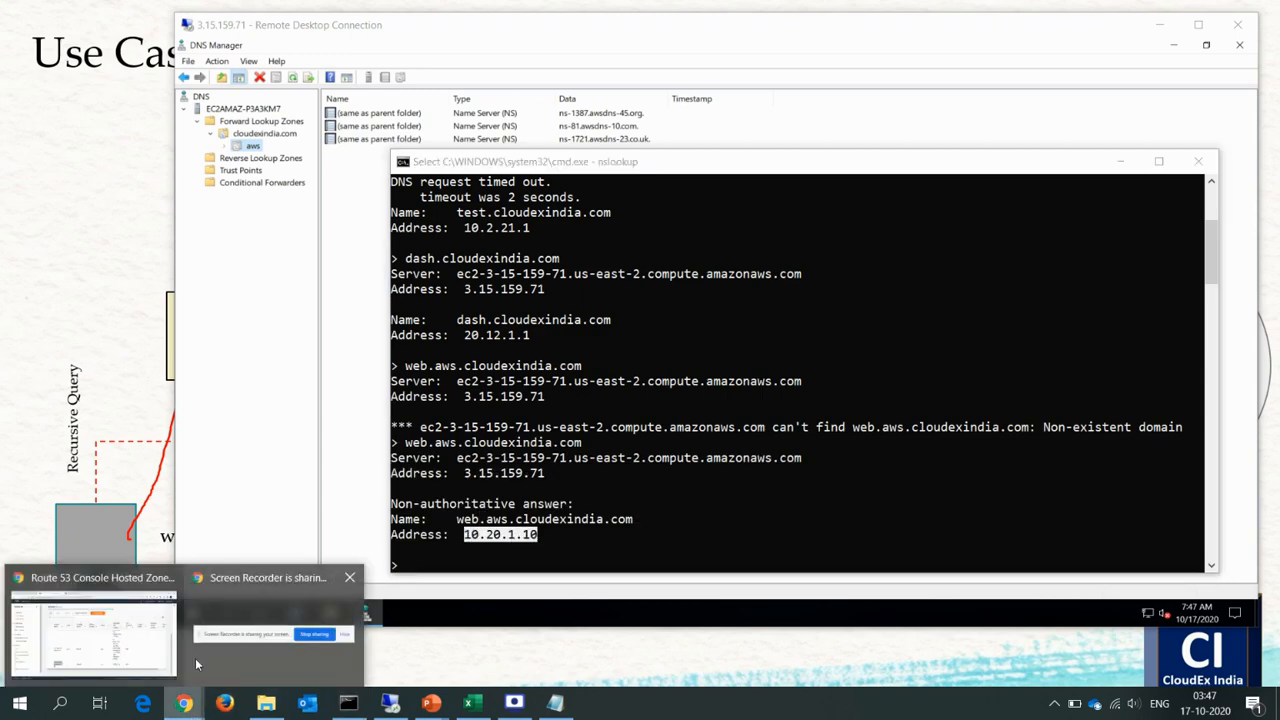
left_click(125, 640)
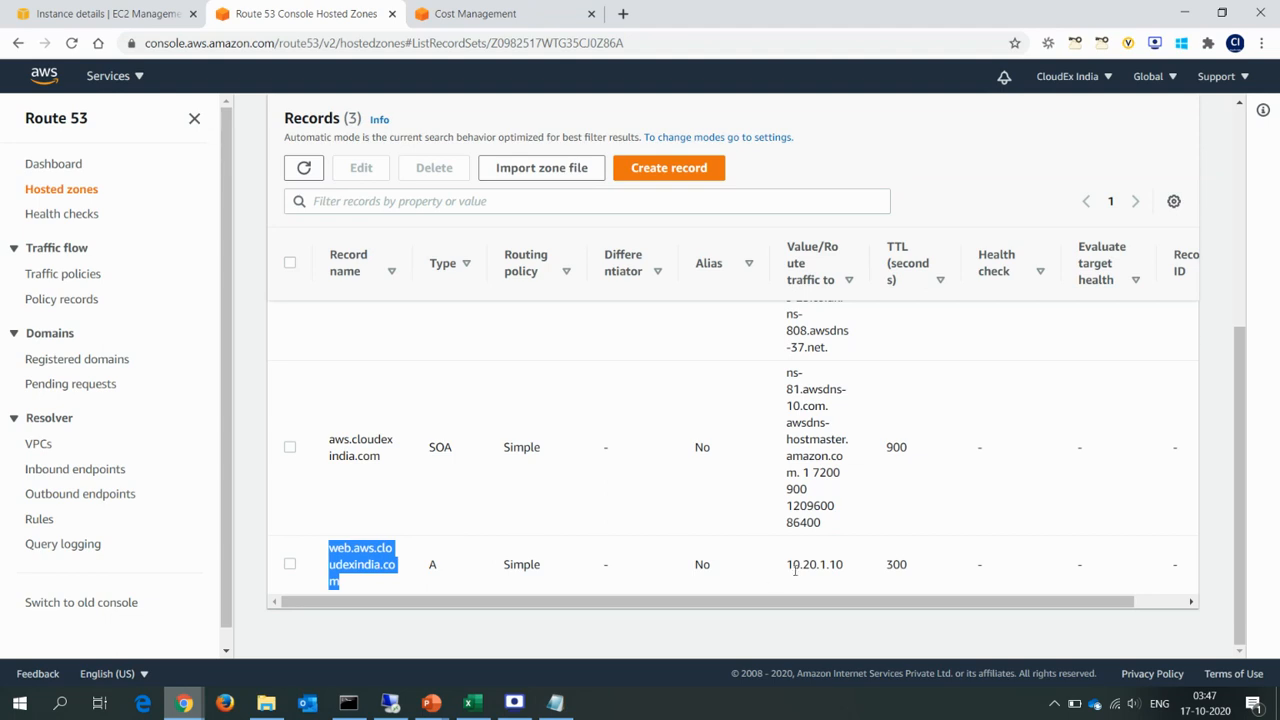
left_click_drag(786, 566, 865, 567)
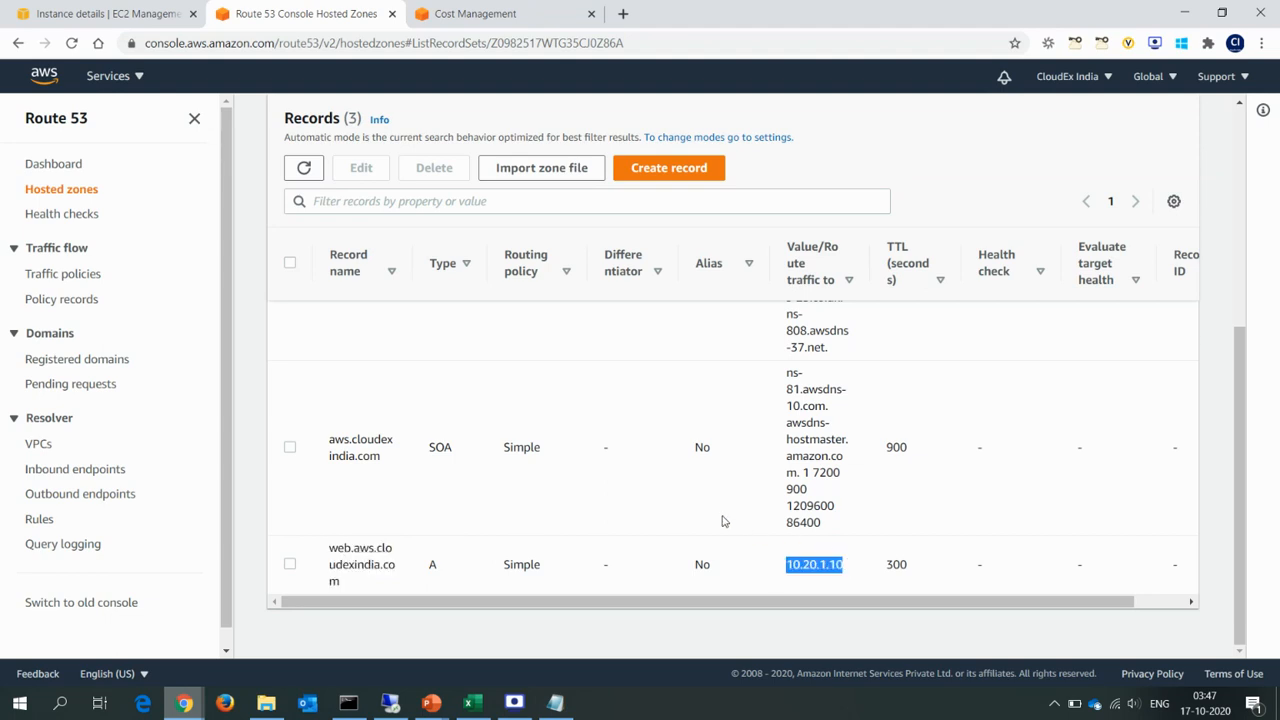
Return to the nslookup command prompt and highlight the "Non-authoritative answer" line of the latest lookup.
key("alt+Tab")
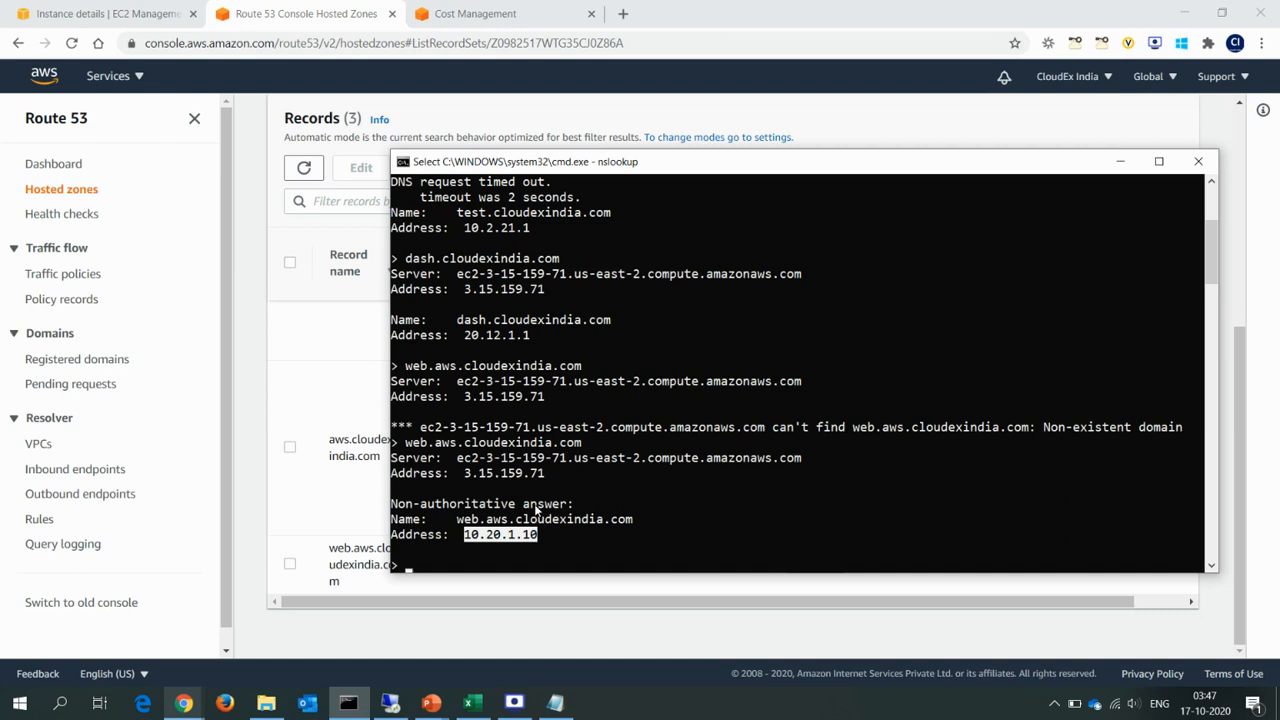
left_click(467, 506)
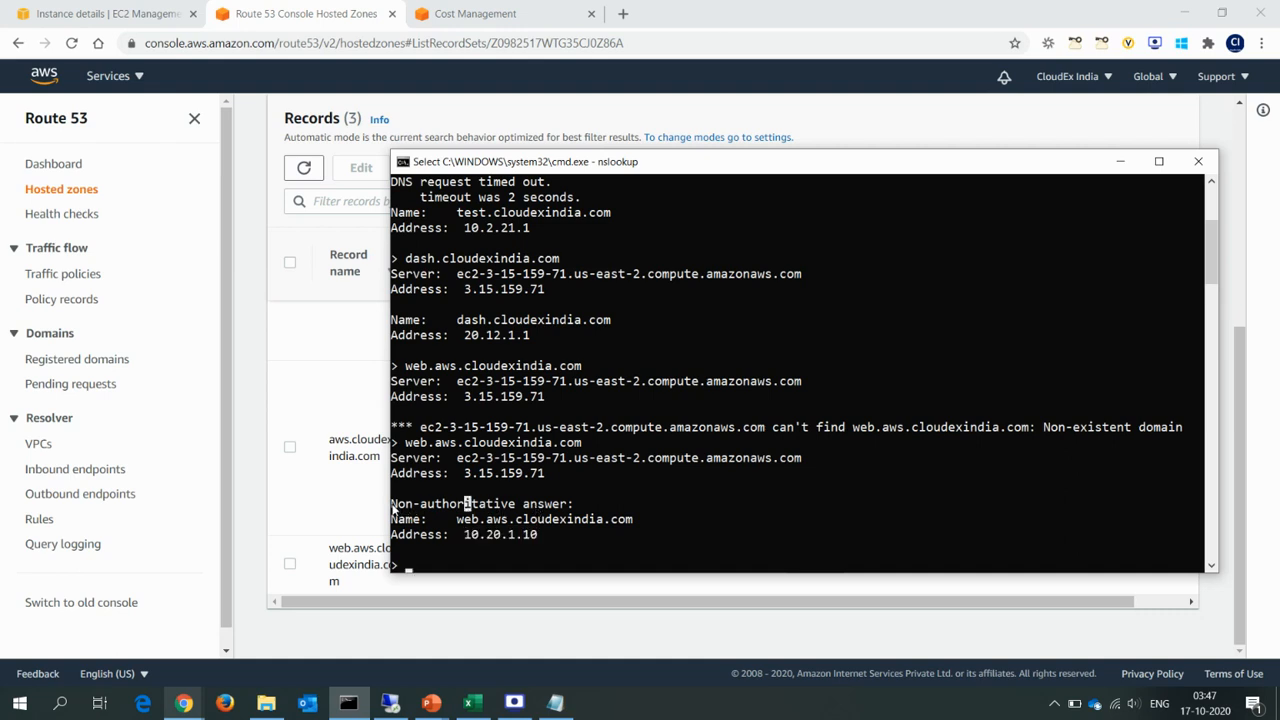
left_click_drag(393, 508, 577, 507)
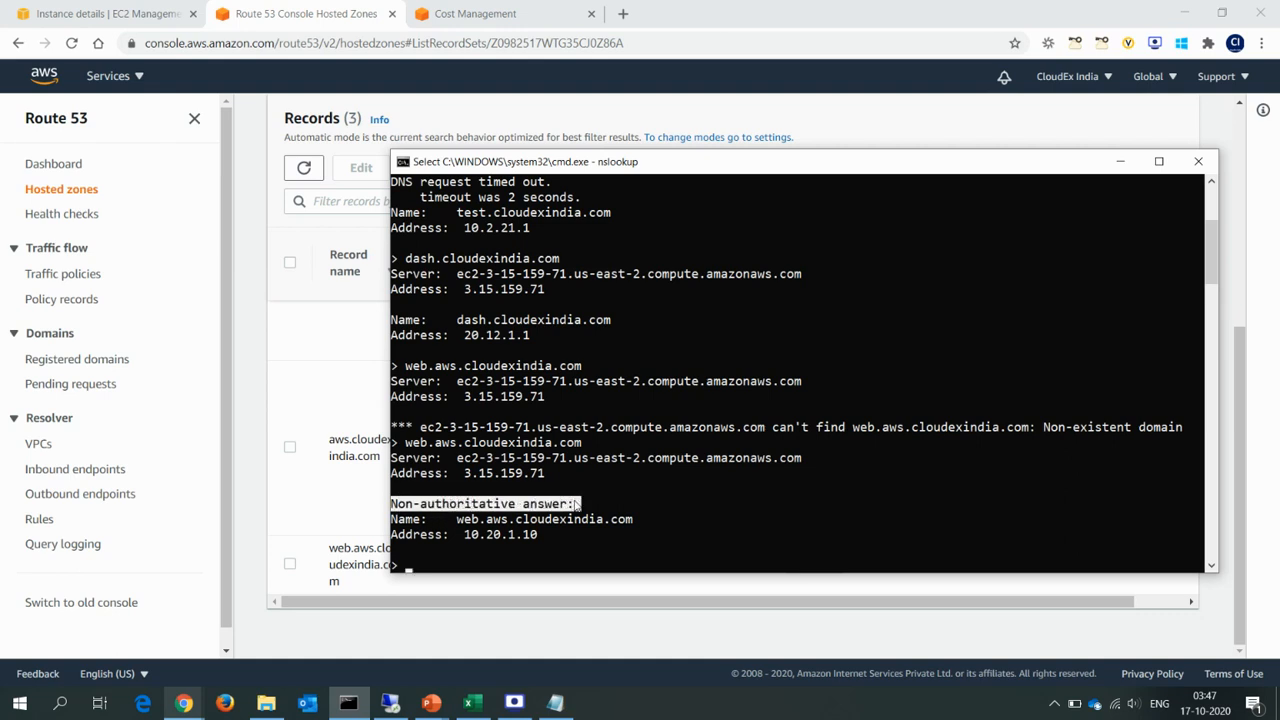
On the PowerPoint Delegation slide, ink an arrow from the India client to On-Prem DNS-1, circle "web" and add an arrow beside aws.
mouse_move(436, 708)
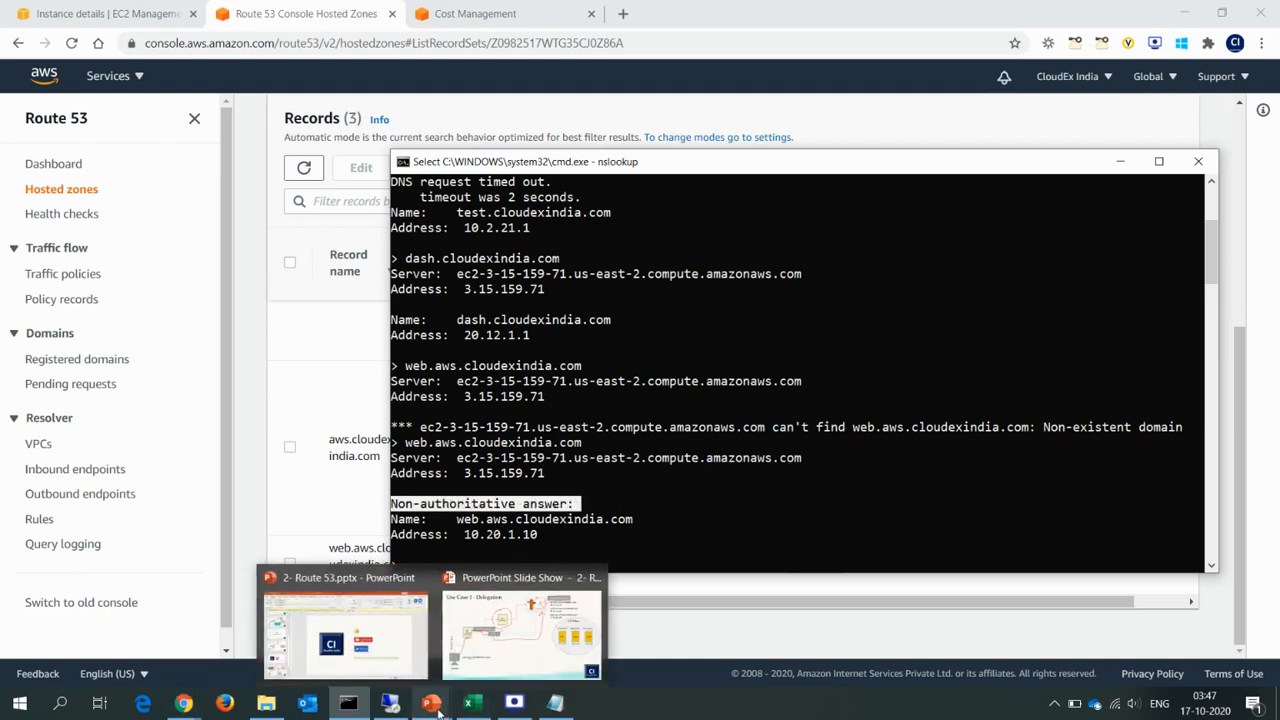
left_click(509, 628)
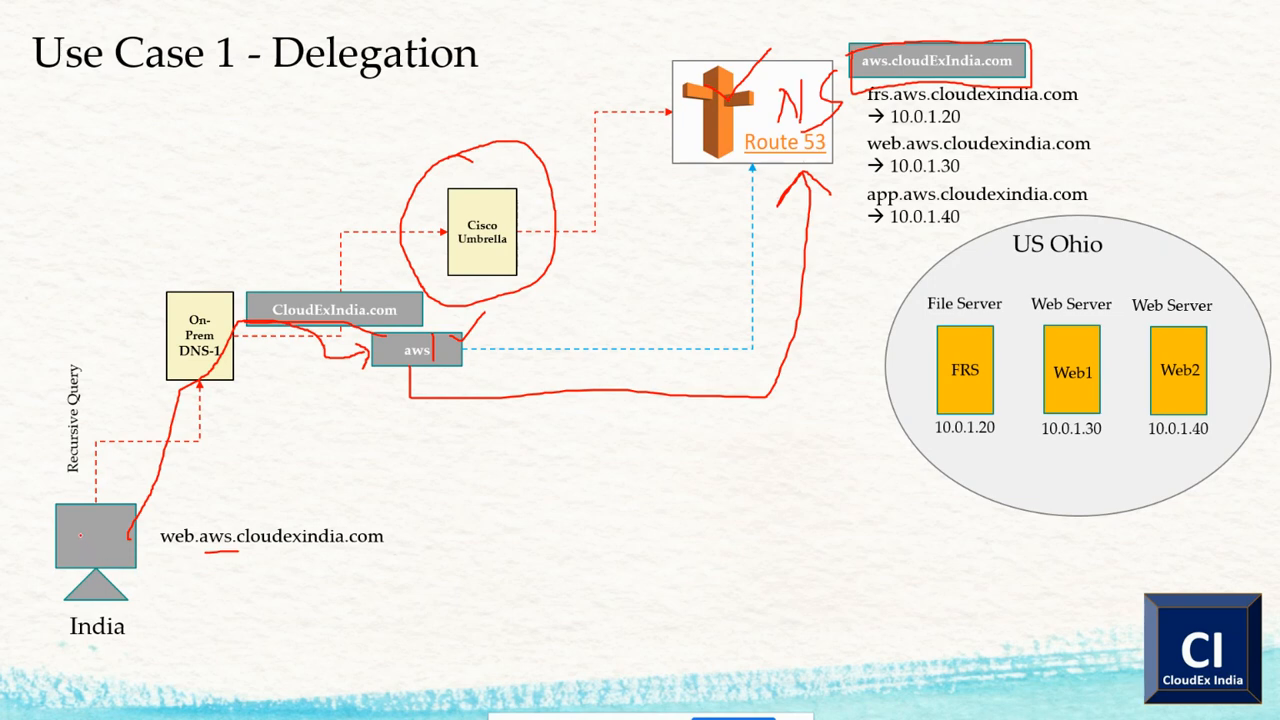
mouse_move(89, 528)
left_mouse_down()
mouse_move(101, 418)
mouse_move(160, 352)
mouse_move(162, 377)
left_mouse_up()
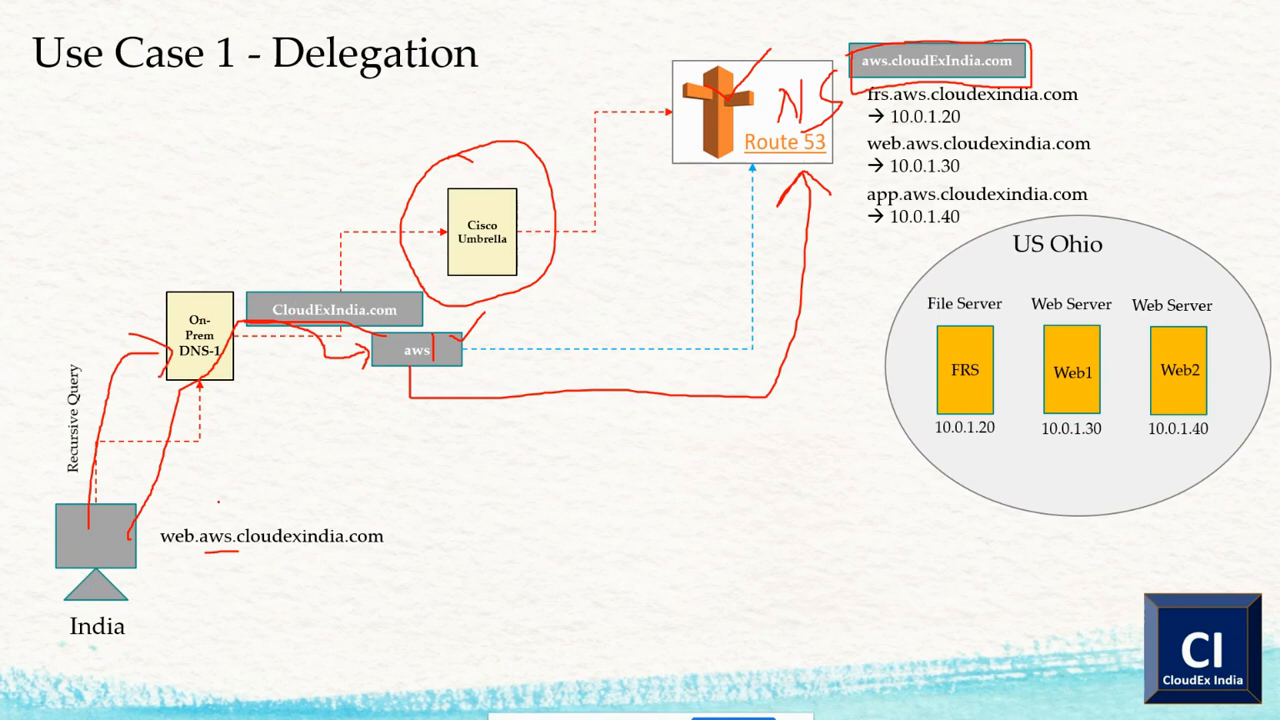
mouse_move(192, 508)
left_mouse_down()
mouse_move(148, 562)
mouse_move(194, 514)
left_mouse_up()
mouse_move(354, 352)
left_mouse_down()
mouse_move(394, 390)
mouse_move(386, 418)
left_mouse_up()
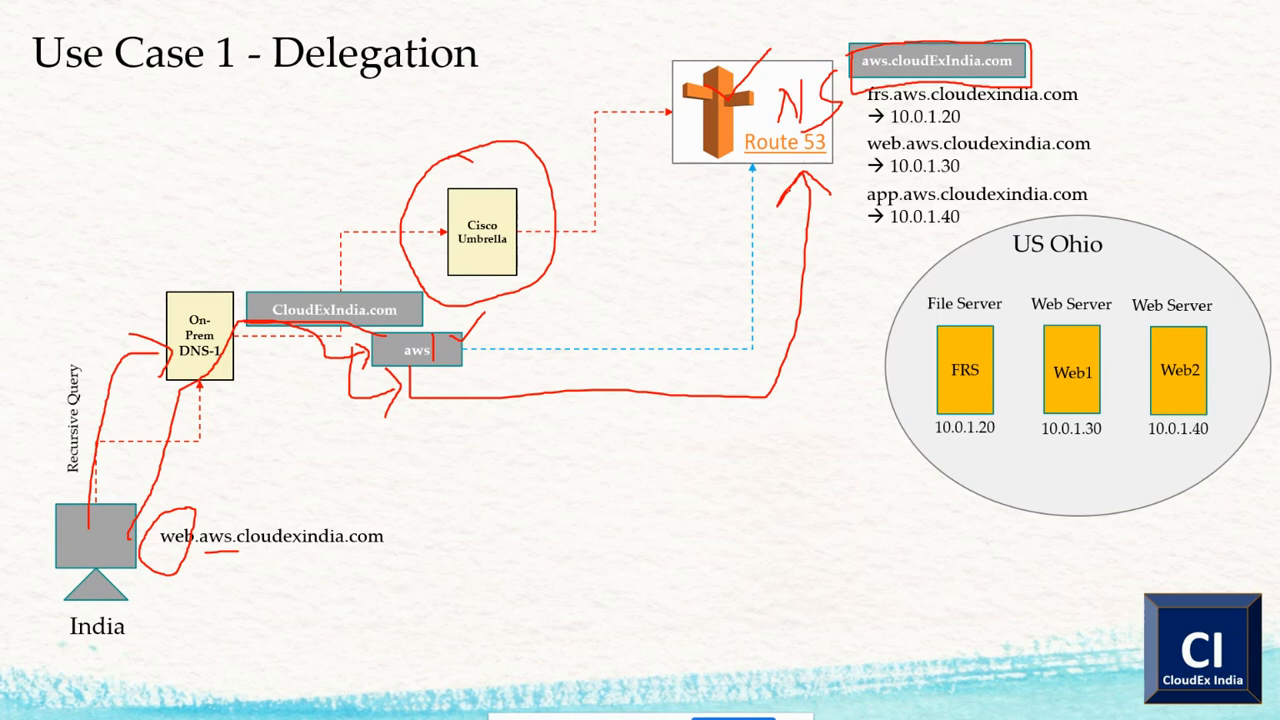
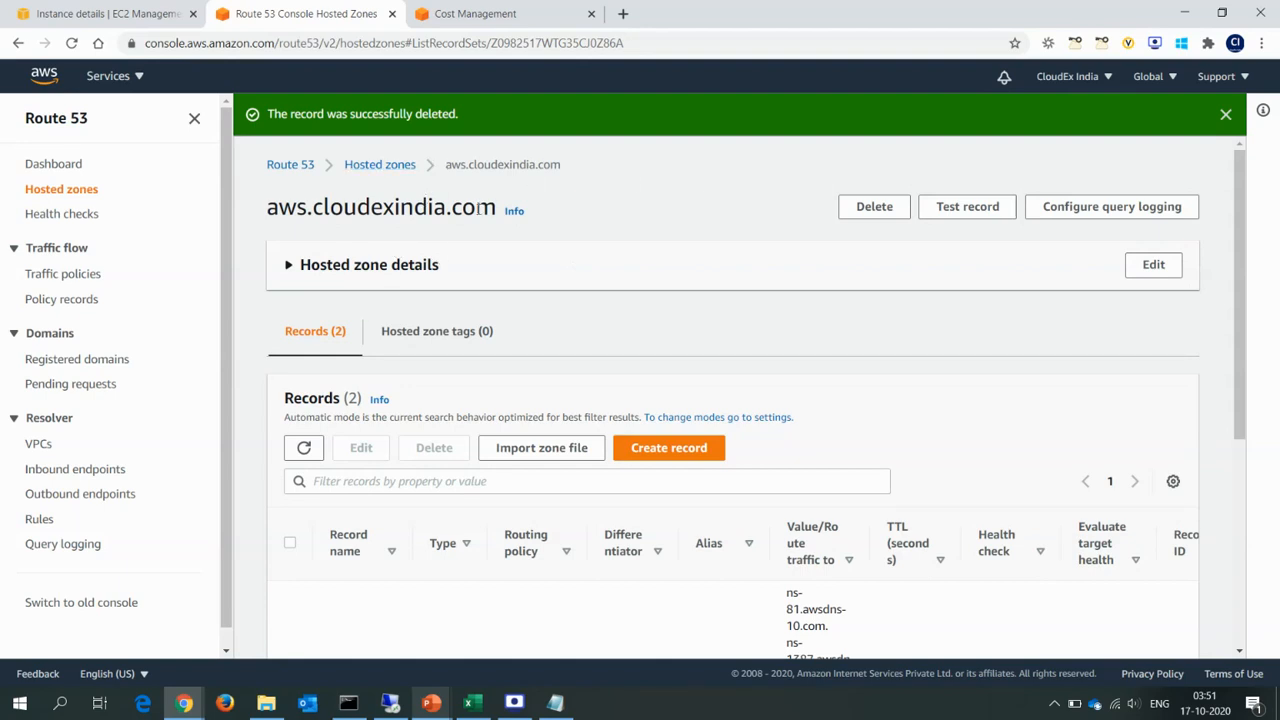
Delete the aws.cloudexindia.com hosted zone, confirming with "delete", and dismiss the success notifications.
left_click_drag(477, 208, 330, 207)
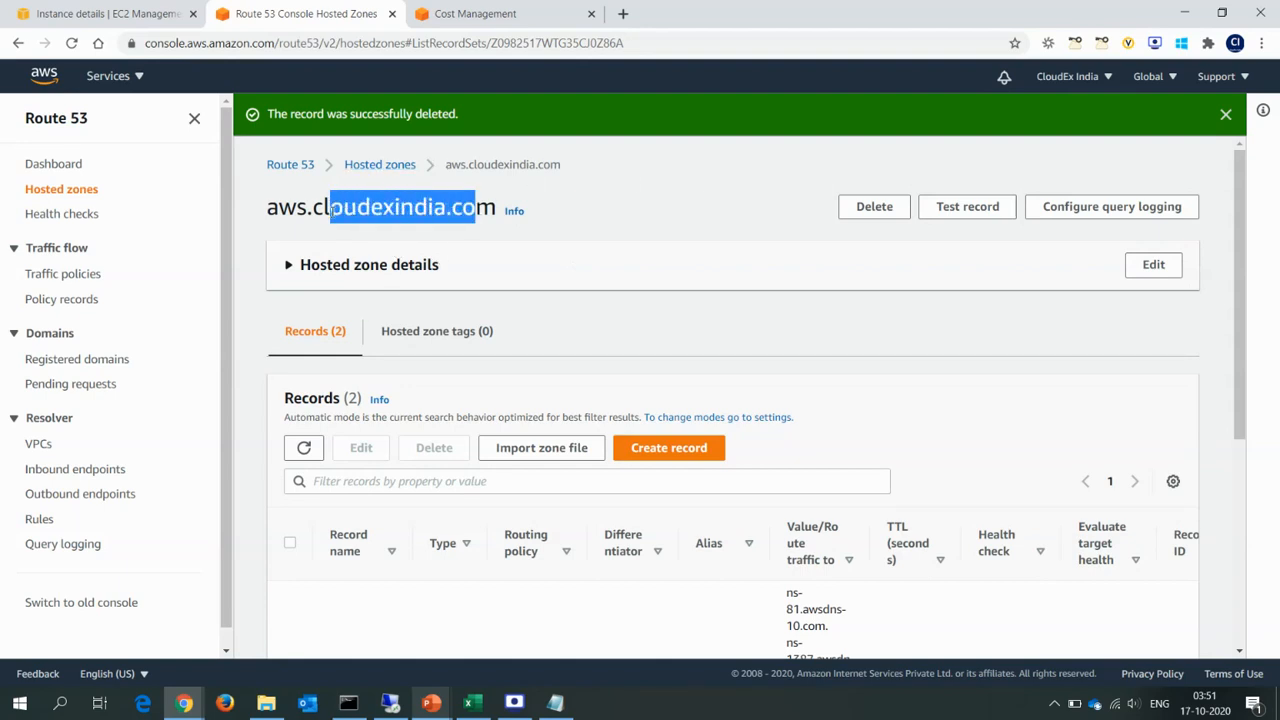
left_click(882, 208)
left_click(685, 428)
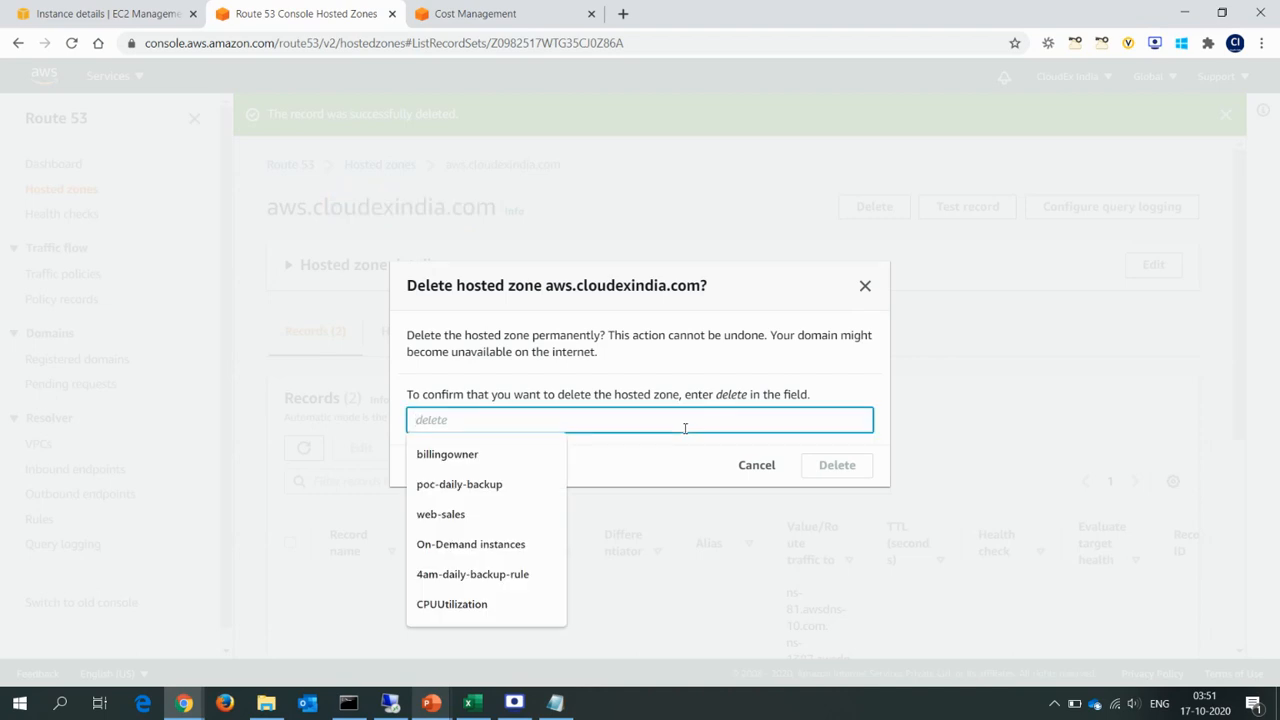
type("delete")
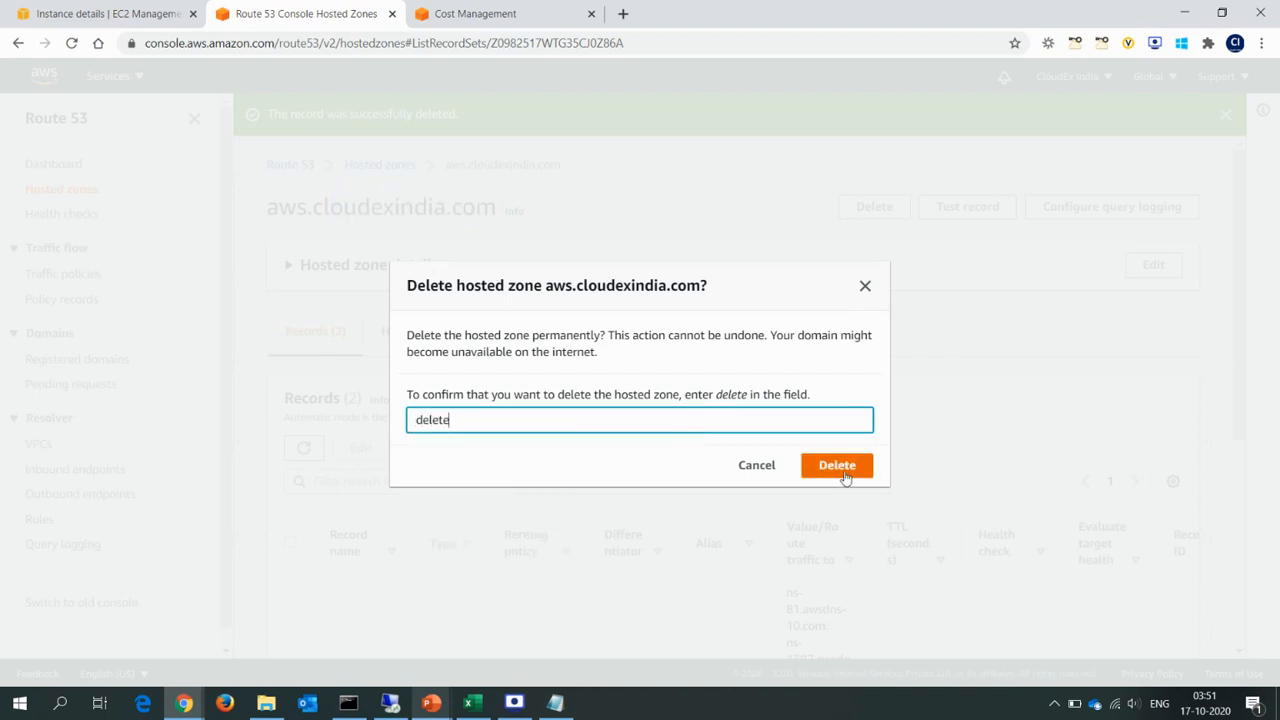
left_click(843, 472)
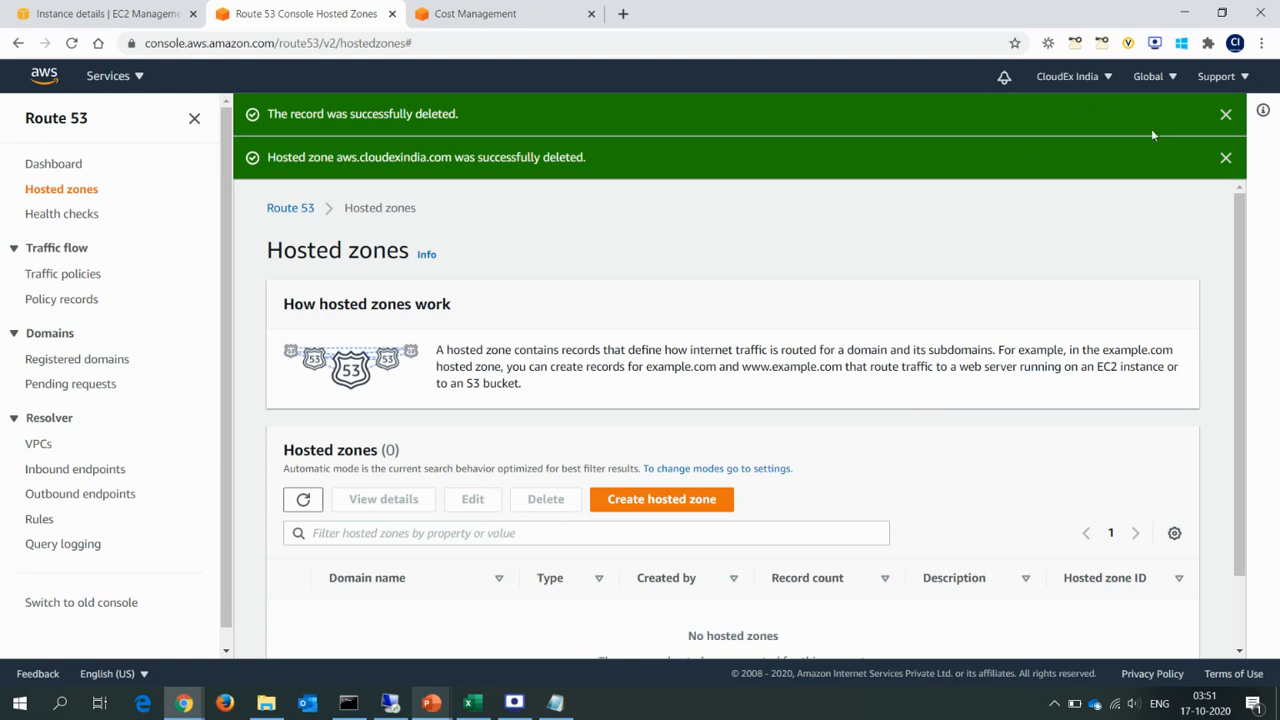
left_click(1225, 157)
left_click(1225, 114)
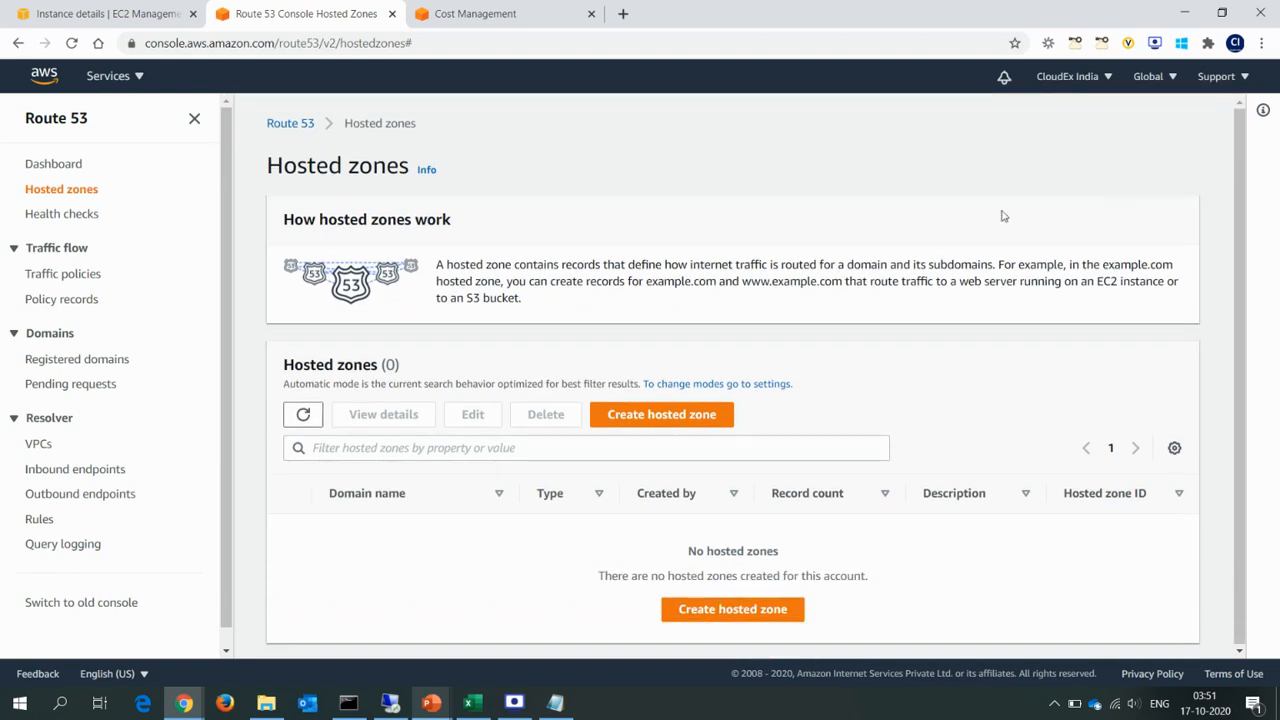
Review the Use Case 2 - Migration slide, then start a new Route 53 hosted zone with the domain name cloudexindia.com.
key("alt+Tab")
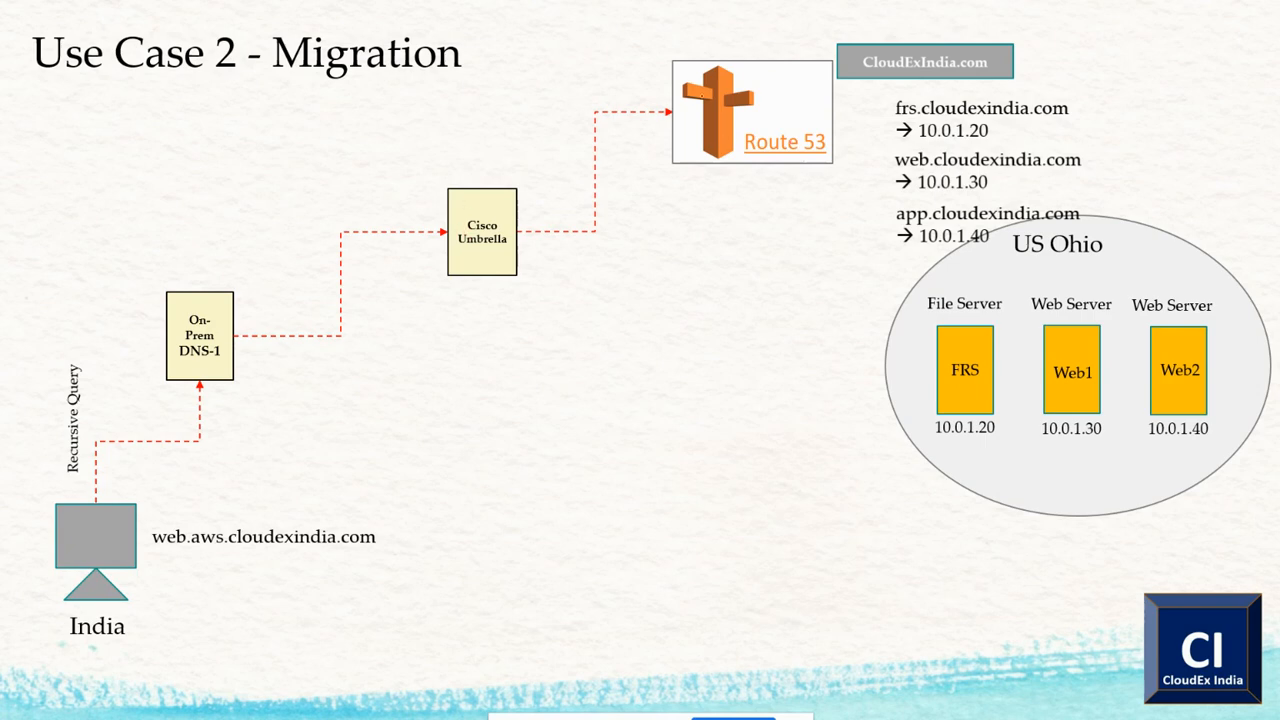
key("alt+Tab")
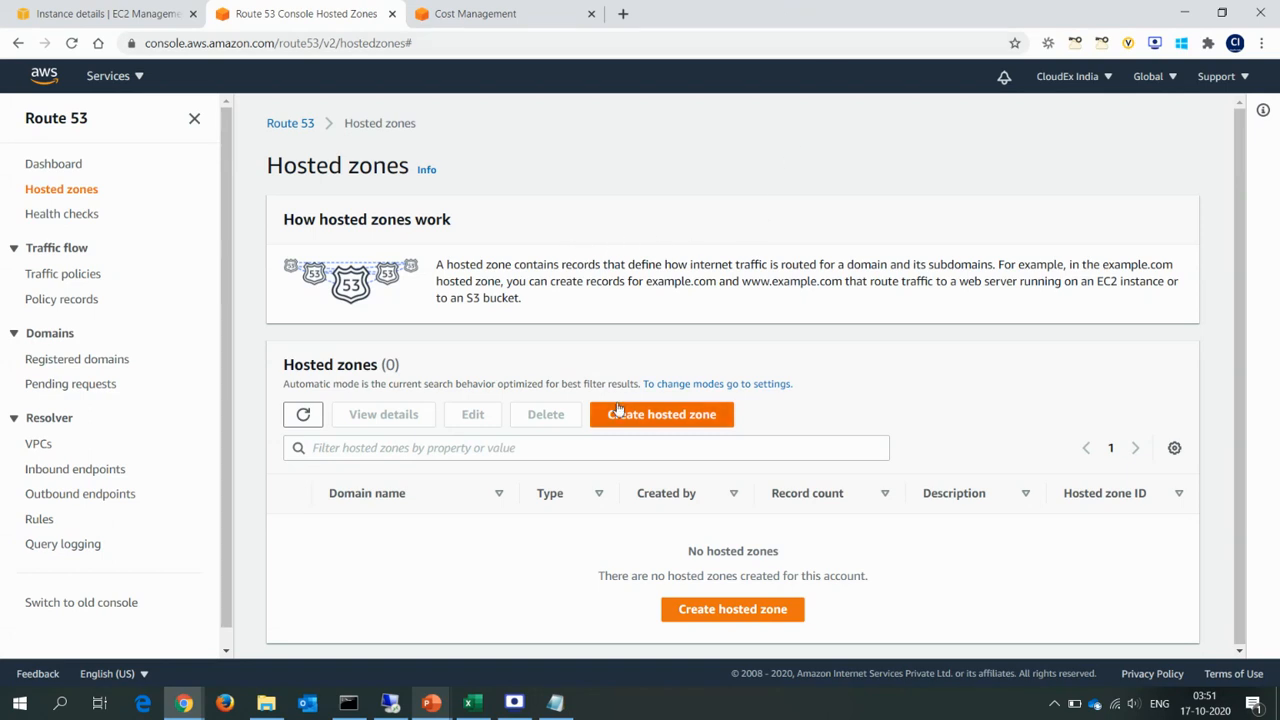
left_click(645, 420)
left_click(321, 322)
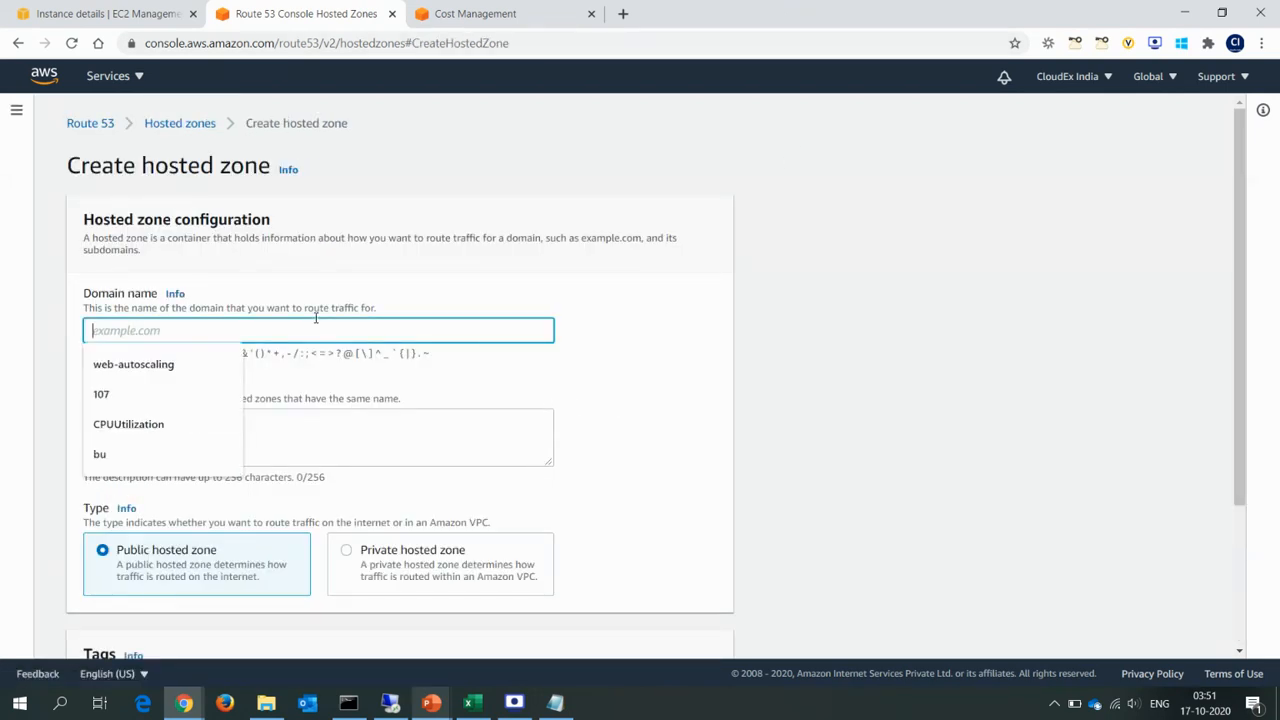
type("cloude")
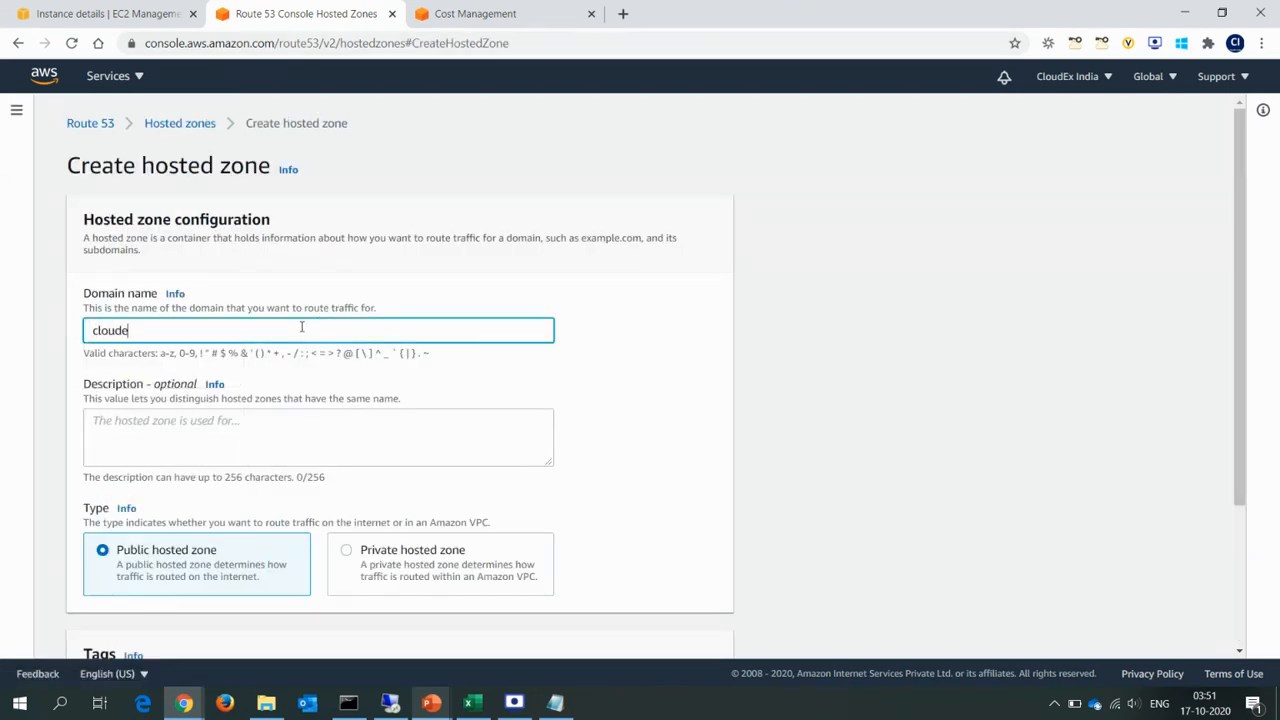
type("xindia.com")
Describe the hosted zone as "migration", create it as a public hosted zone and dismiss the notification.
left_click(236, 429)
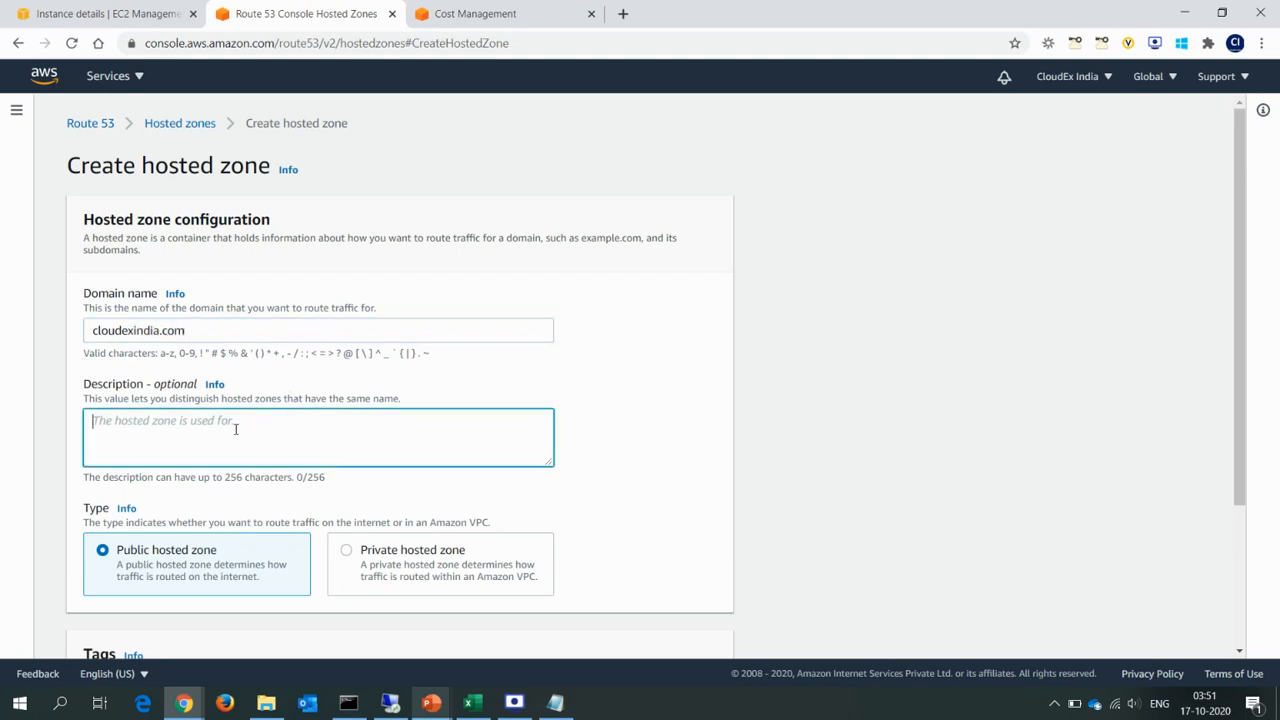
type("migr")
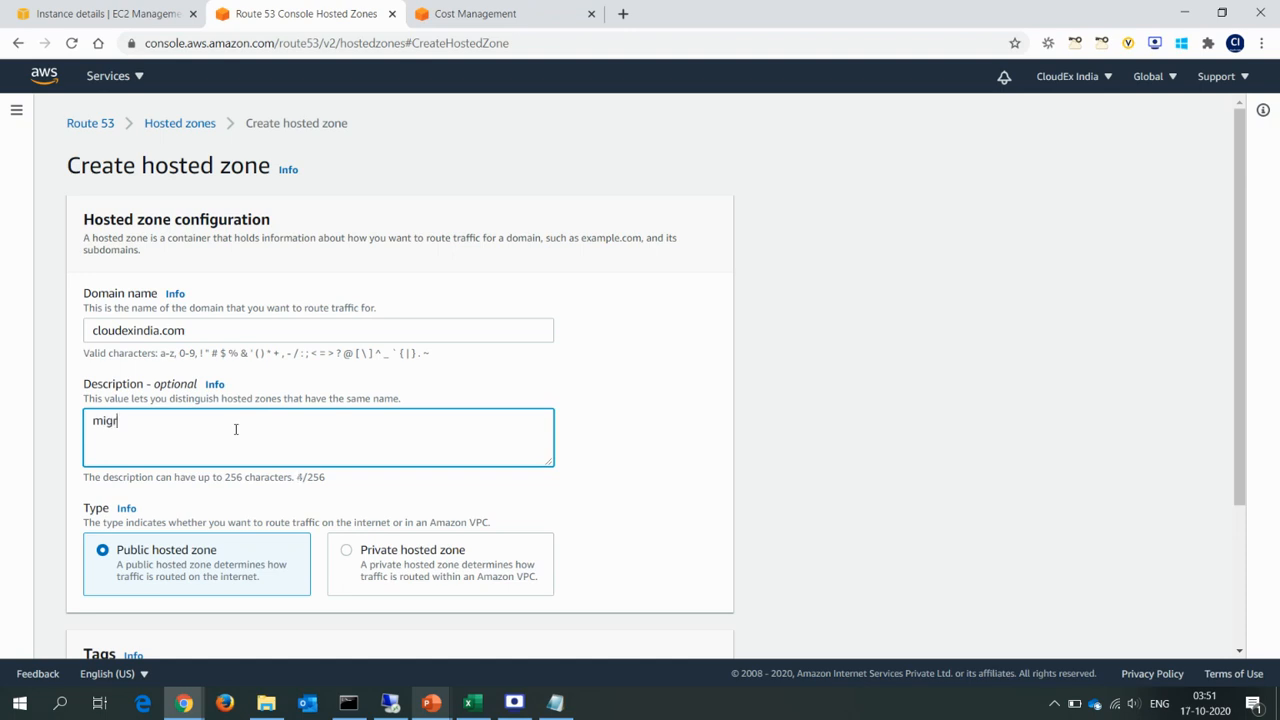
type("ation")
left_click_drag(1238, 360, 1271, 571)
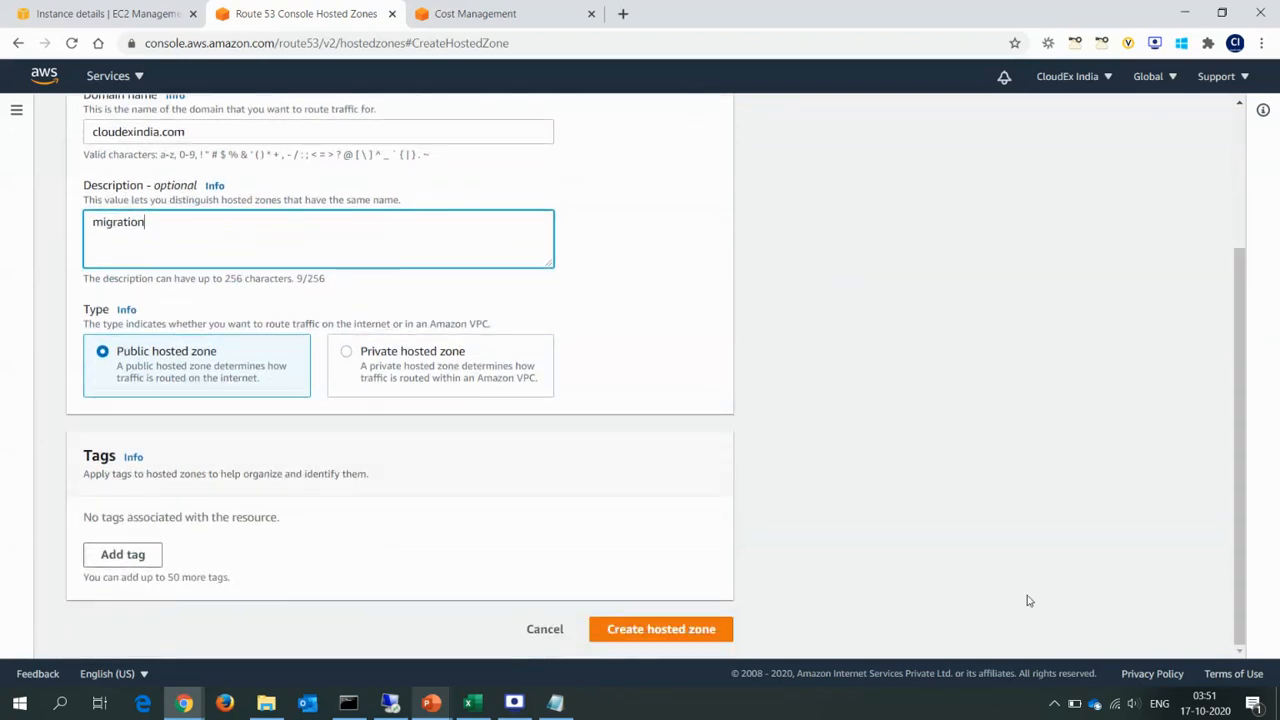
left_click(696, 631)
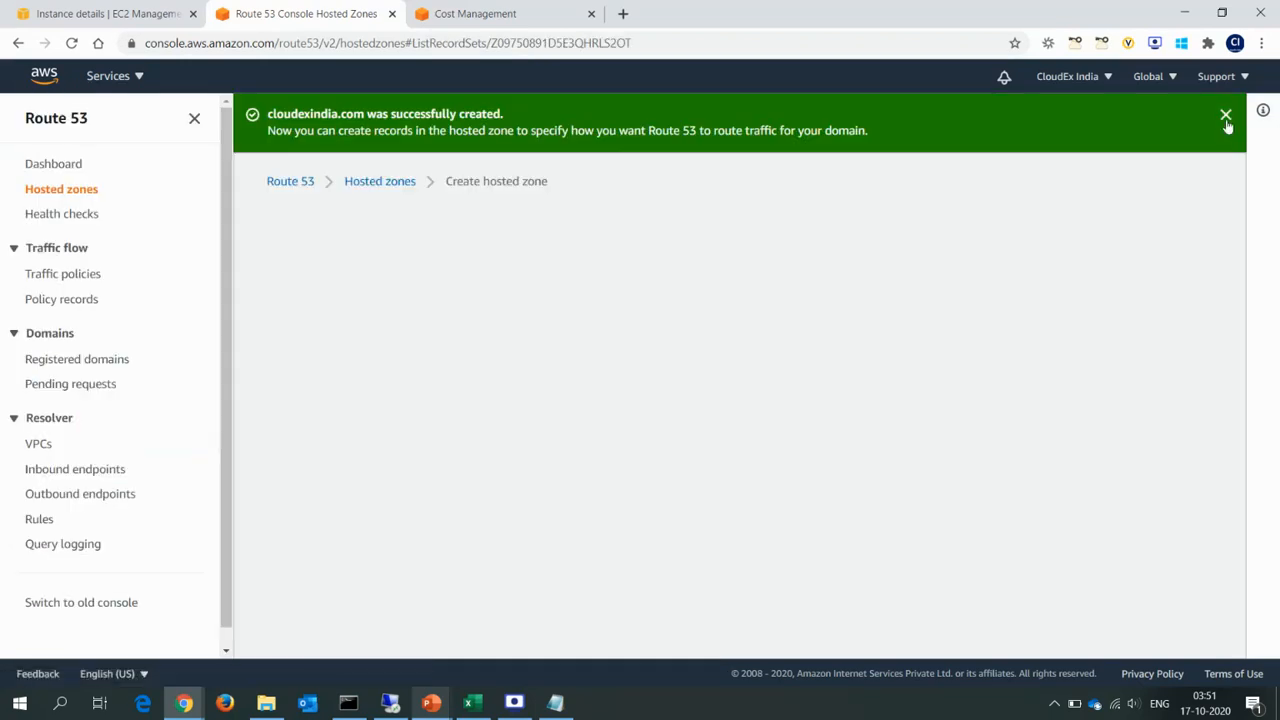
left_click(1226, 117)
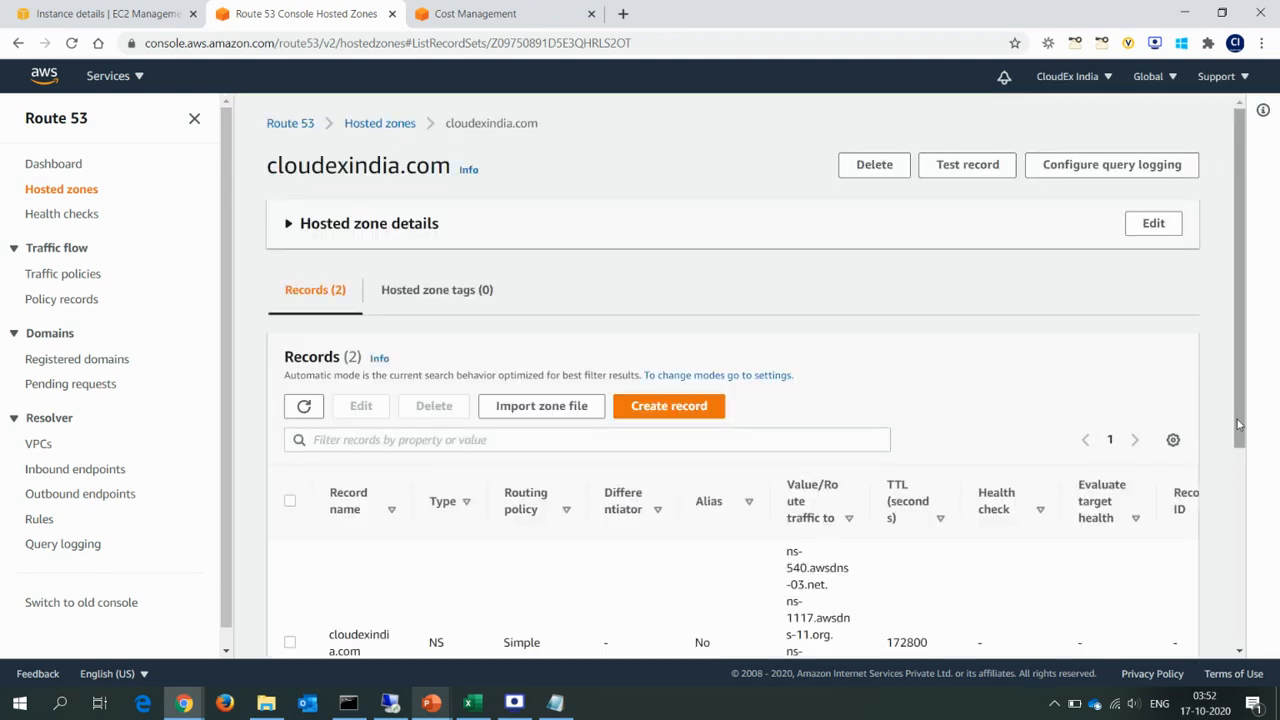
Copy the four name servers of the cloudexindia.com NS record and paste them below the existing list in Notepad.
left_click_drag(1236, 372, 1258, 517)
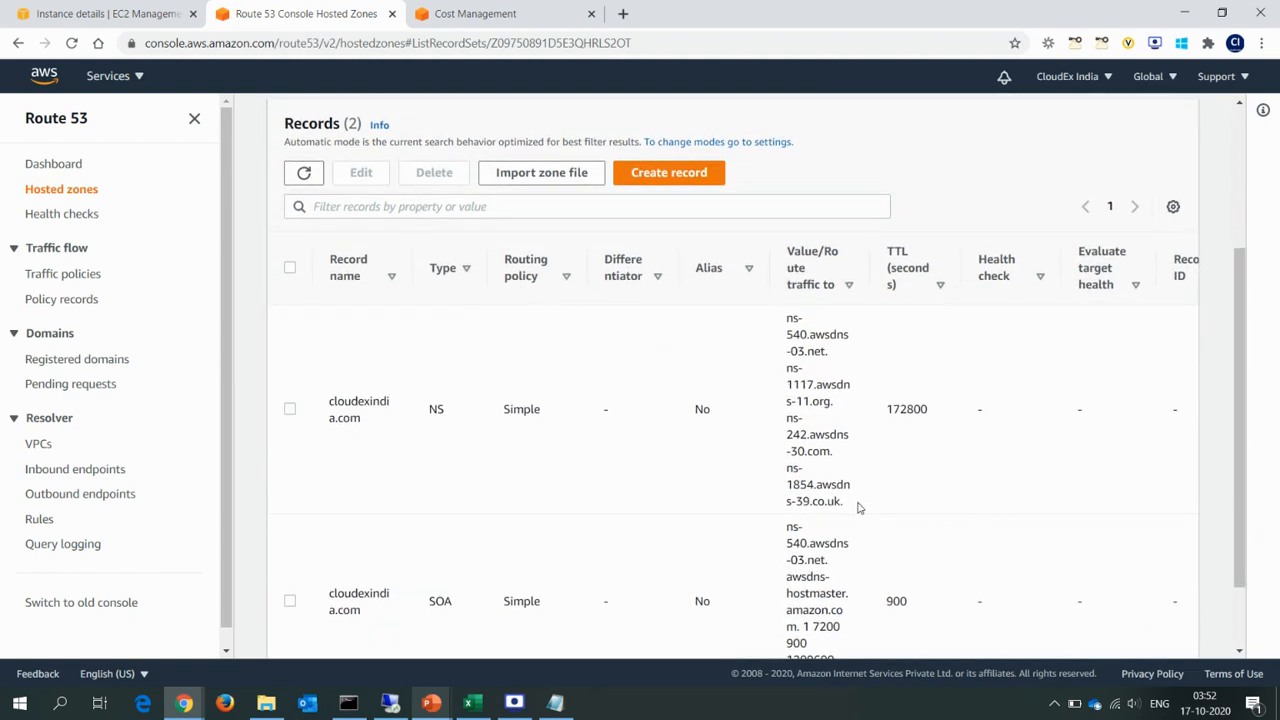
left_click_drag(857, 508, 776, 324)
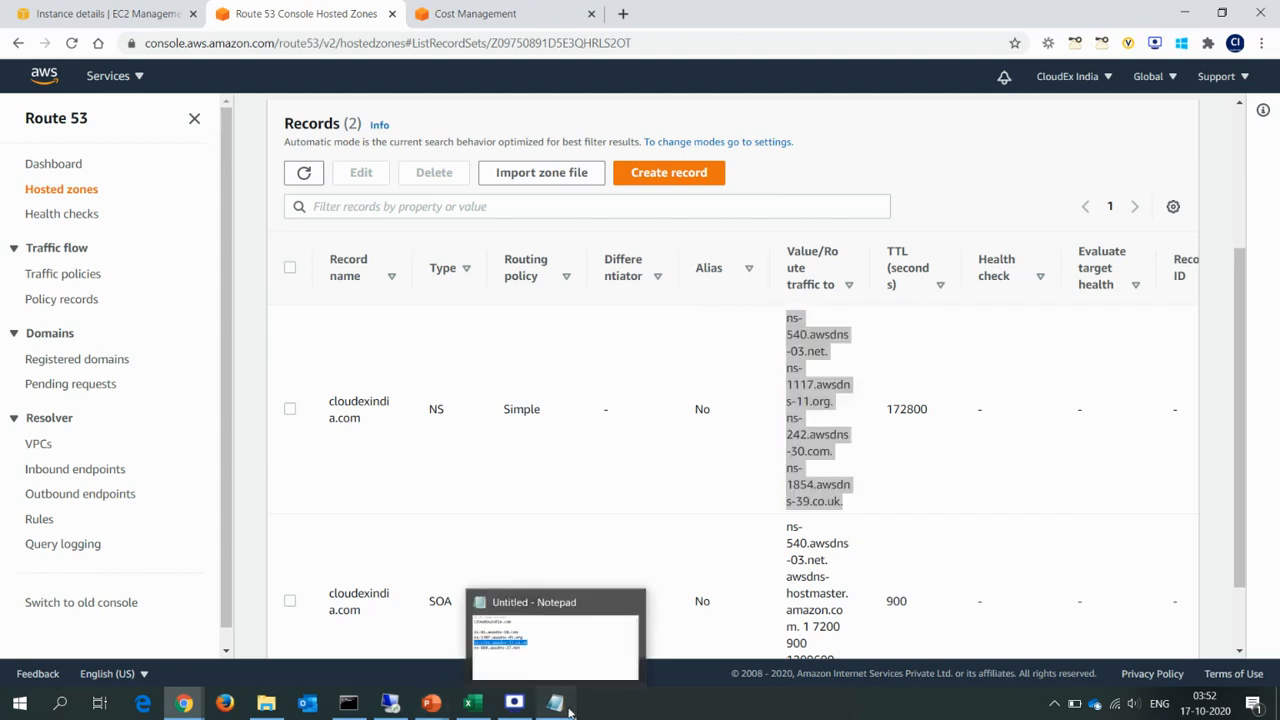
left_click(555, 703)
left_click(673, 392)
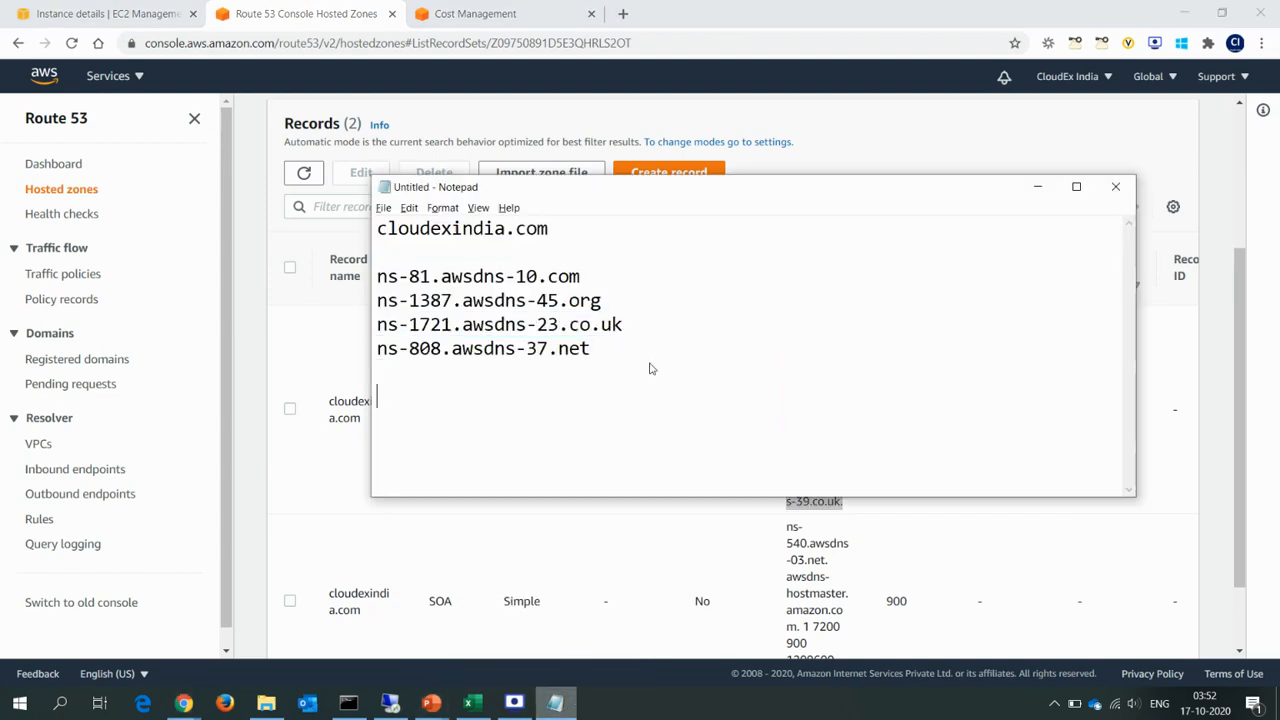
type("ns-540.awsdns-03.net. ns-1117.awsdns-11.org. ns-242.awsdns-30.com. ns-1854.awsdns-39.co.uk.")
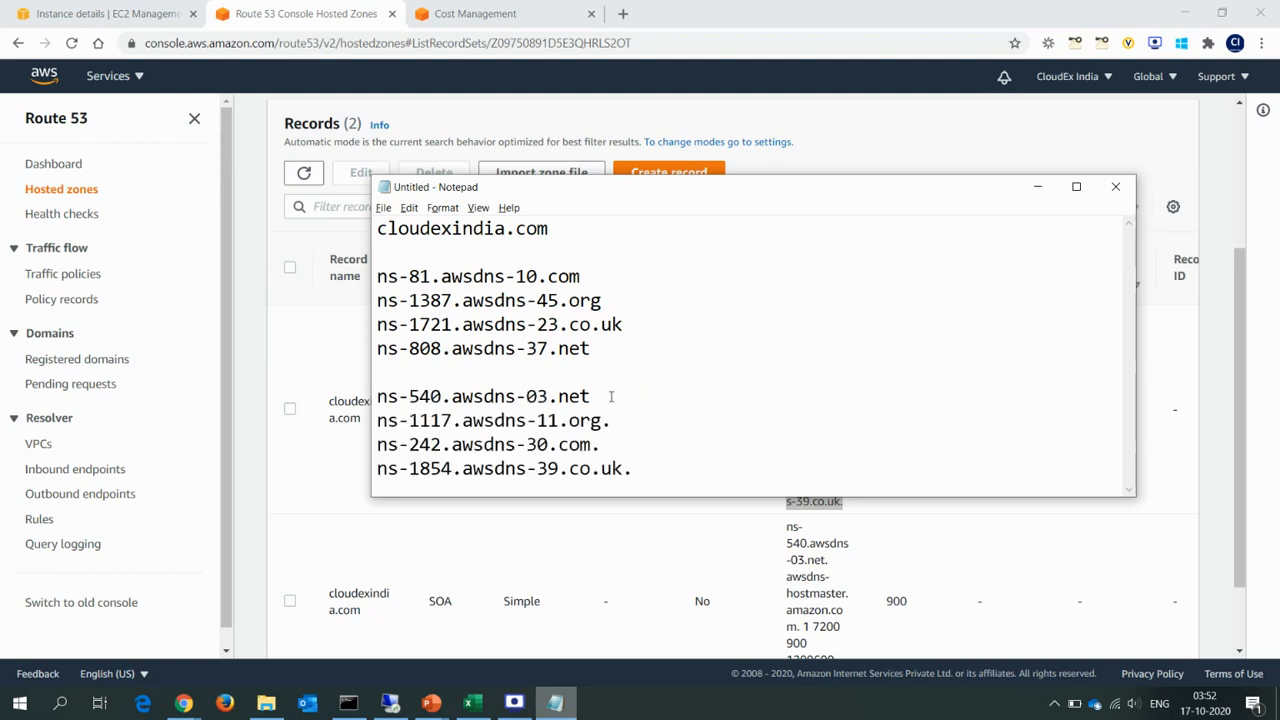
Remove the trailing dots from the newly pasted name servers and move the Notepad window aside.
left_click(615, 421)
key("BackSpace")
key("BackSpace")
key("BackSpace")
left_click_drag(775, 199, 910, 175)
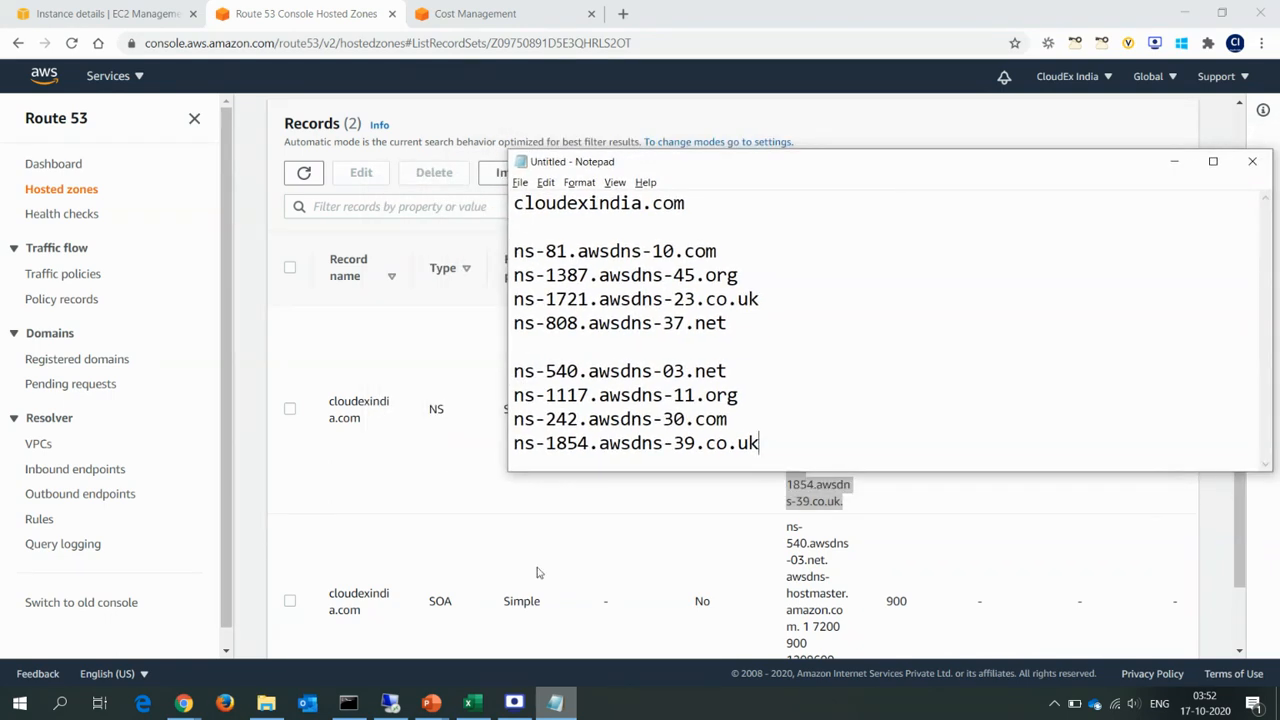
Switch to the Remote Desktop session of the DNS server and browse to C:\Windows in File Explorer.
left_click(390, 703)
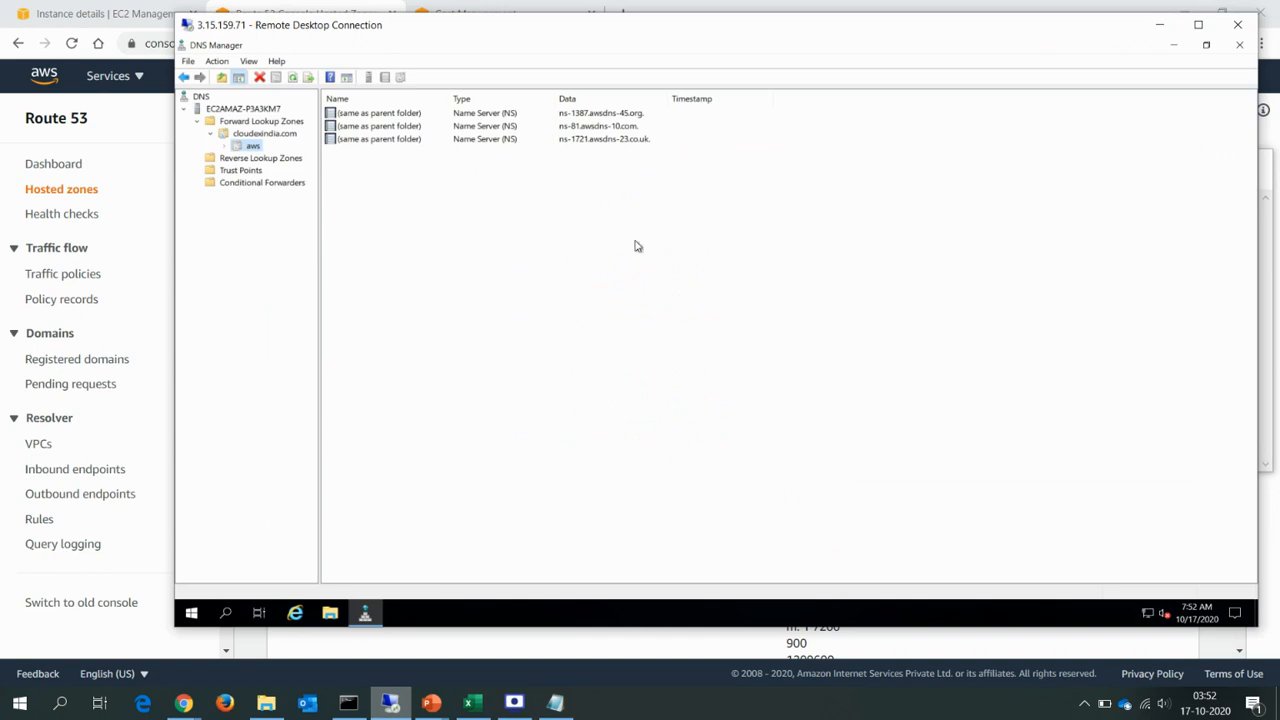
double_click(750, 33)
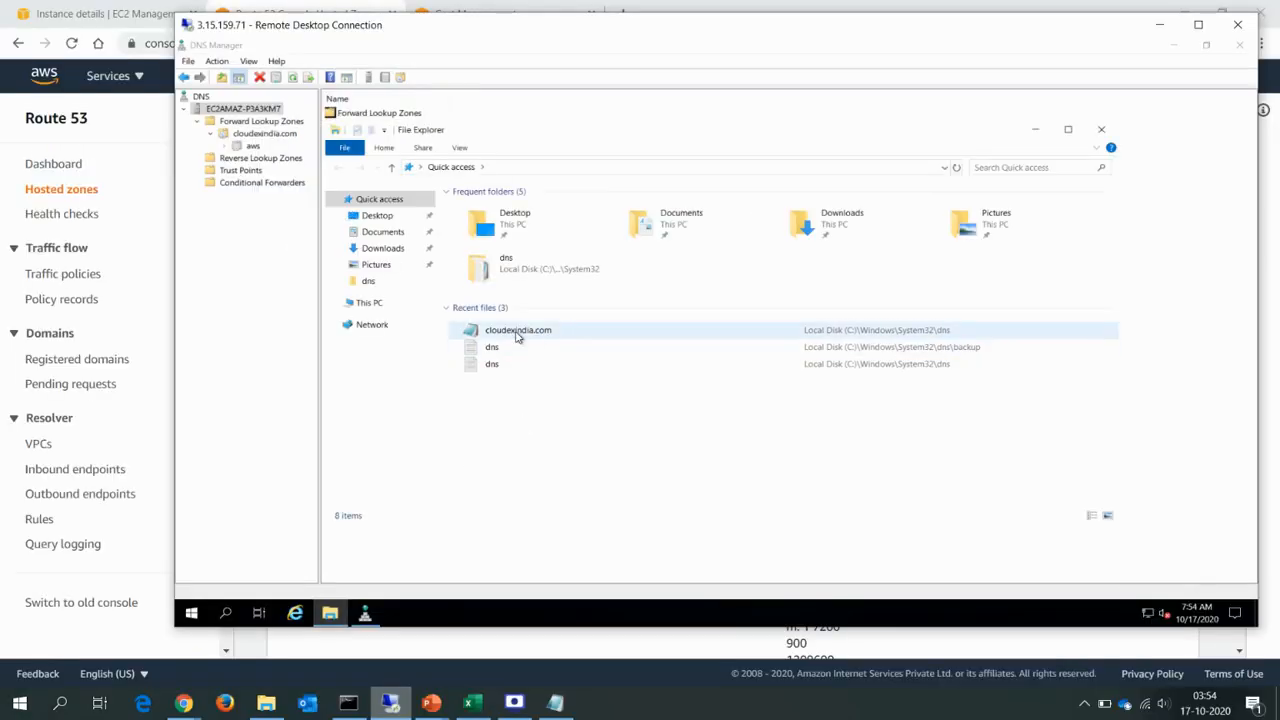
left_click(372, 304)
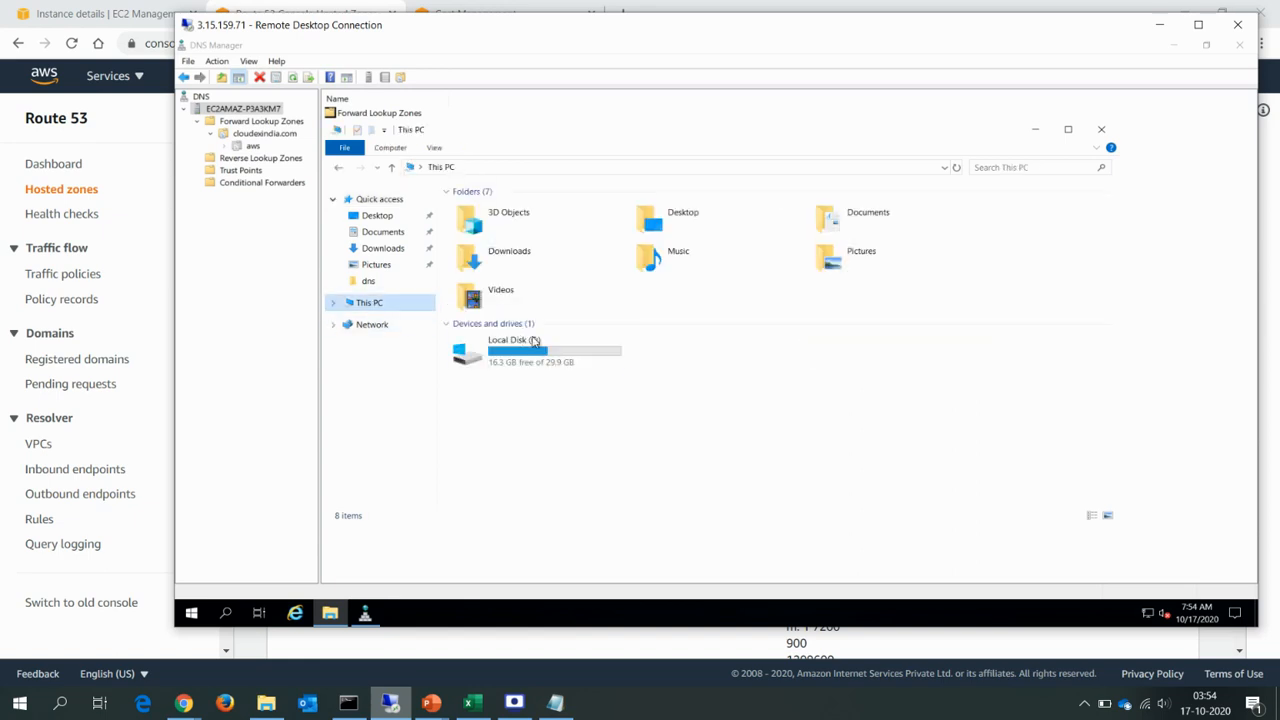
left_click(556, 349)
double_click(556, 349)
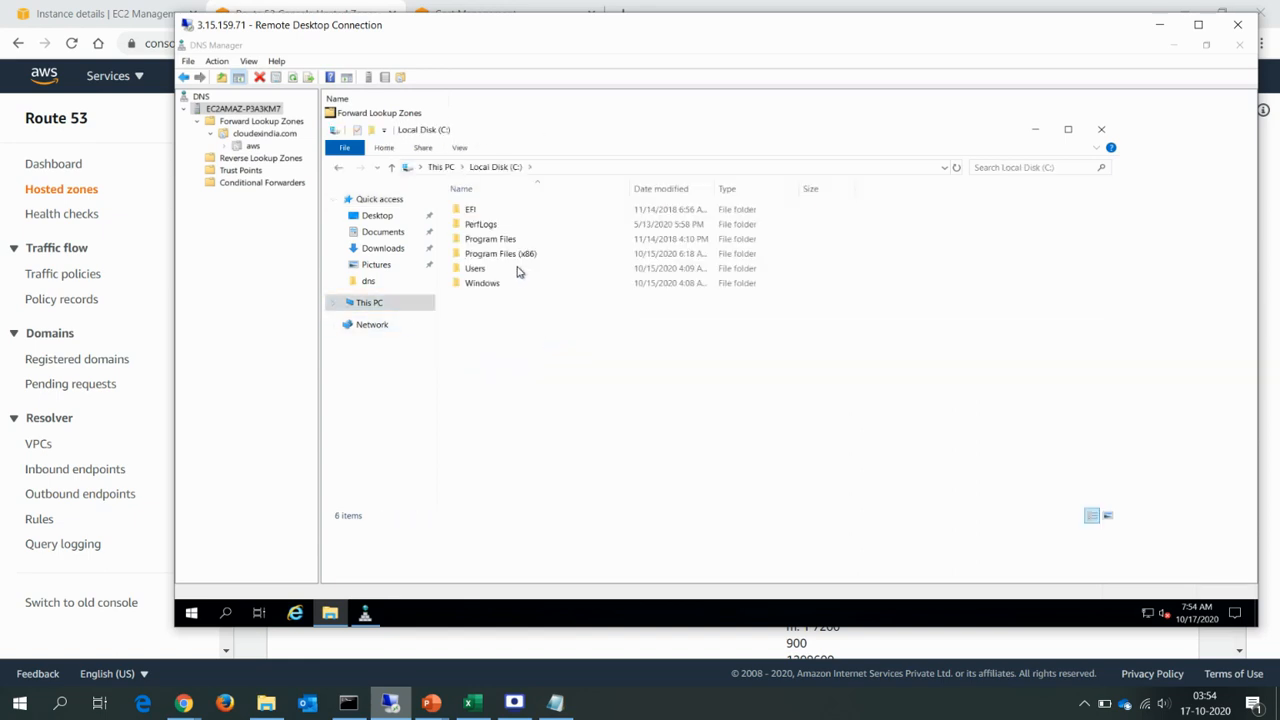
double_click(483, 284)
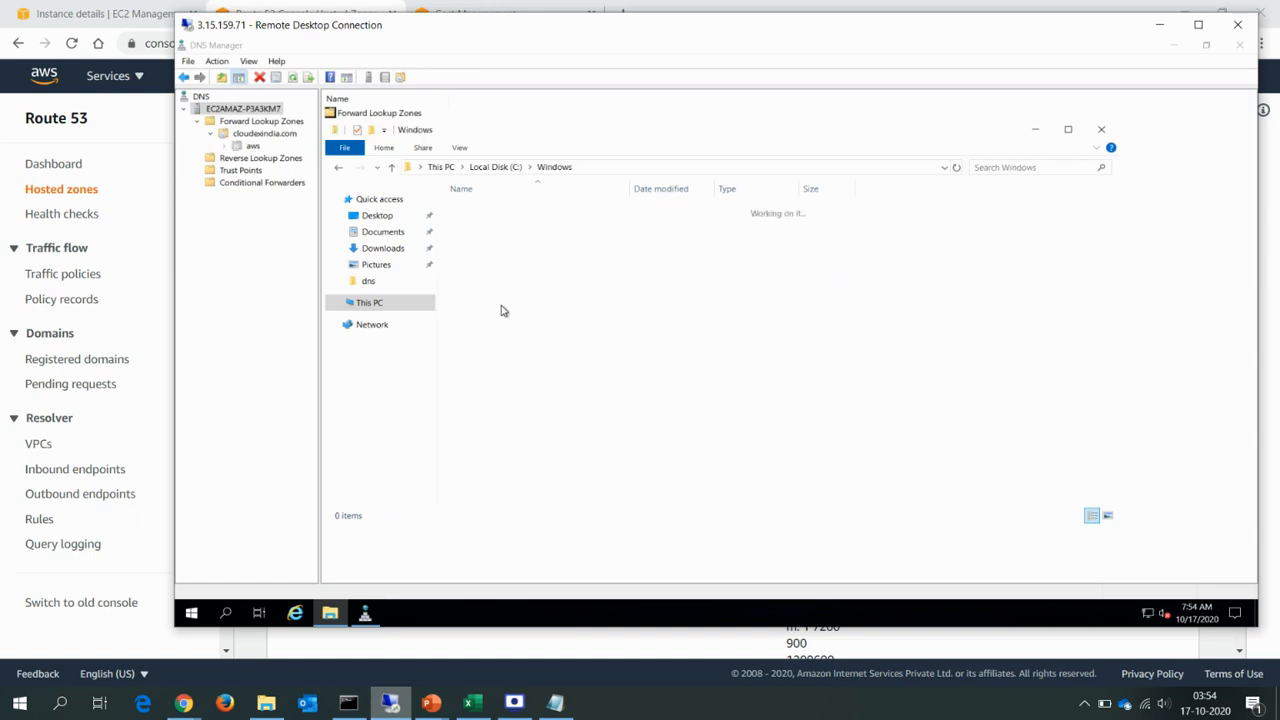
Open the System32\dns folder inside the Windows folder.
left_click(510, 364)
type("sy")
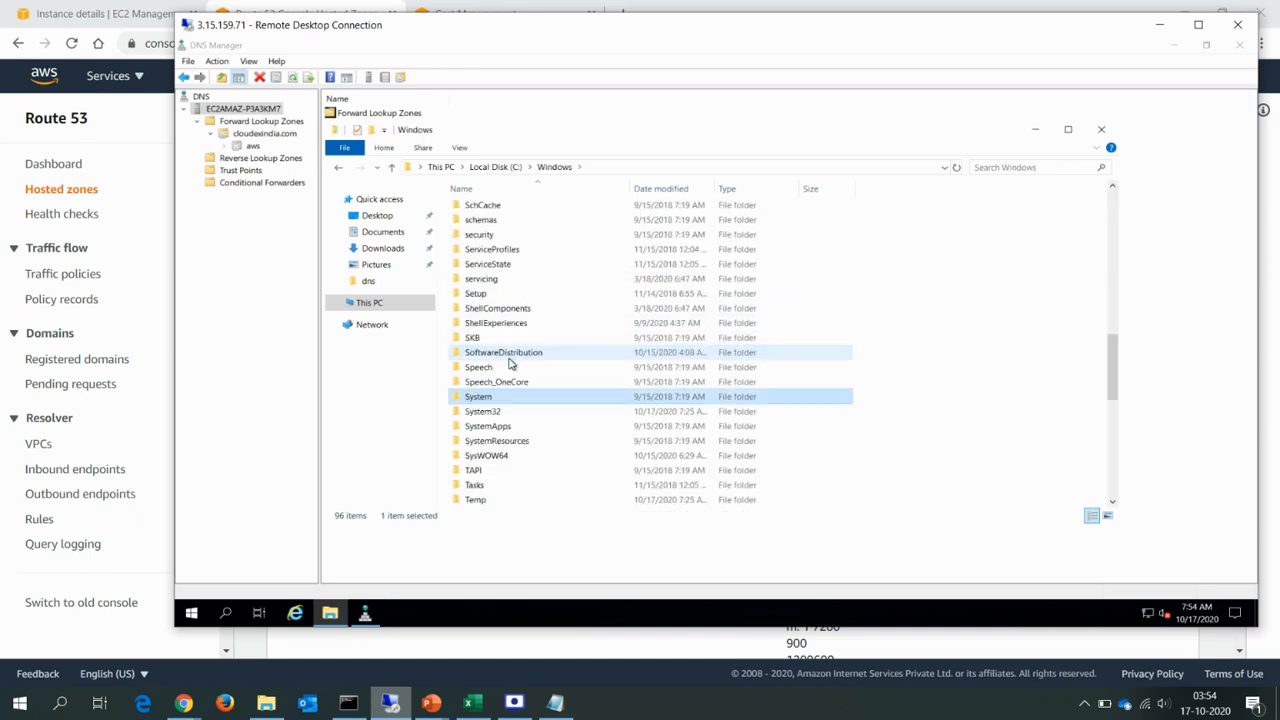
key("Down")
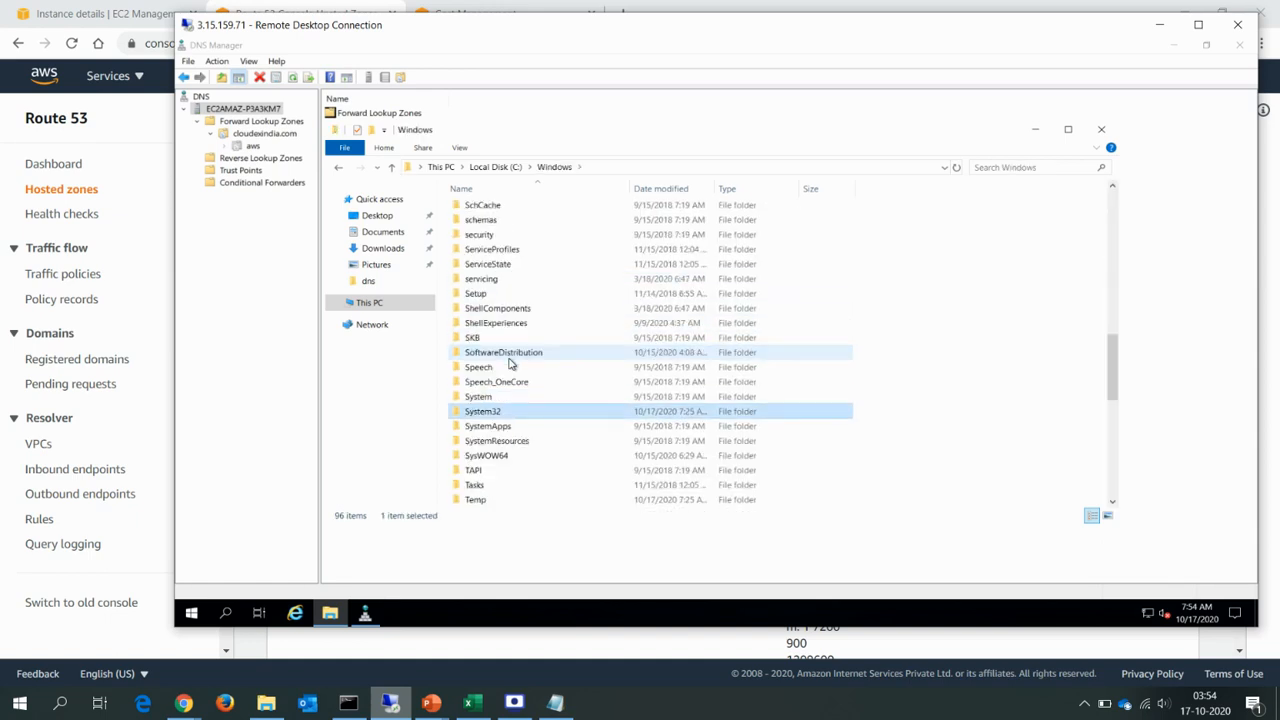
key("Return")
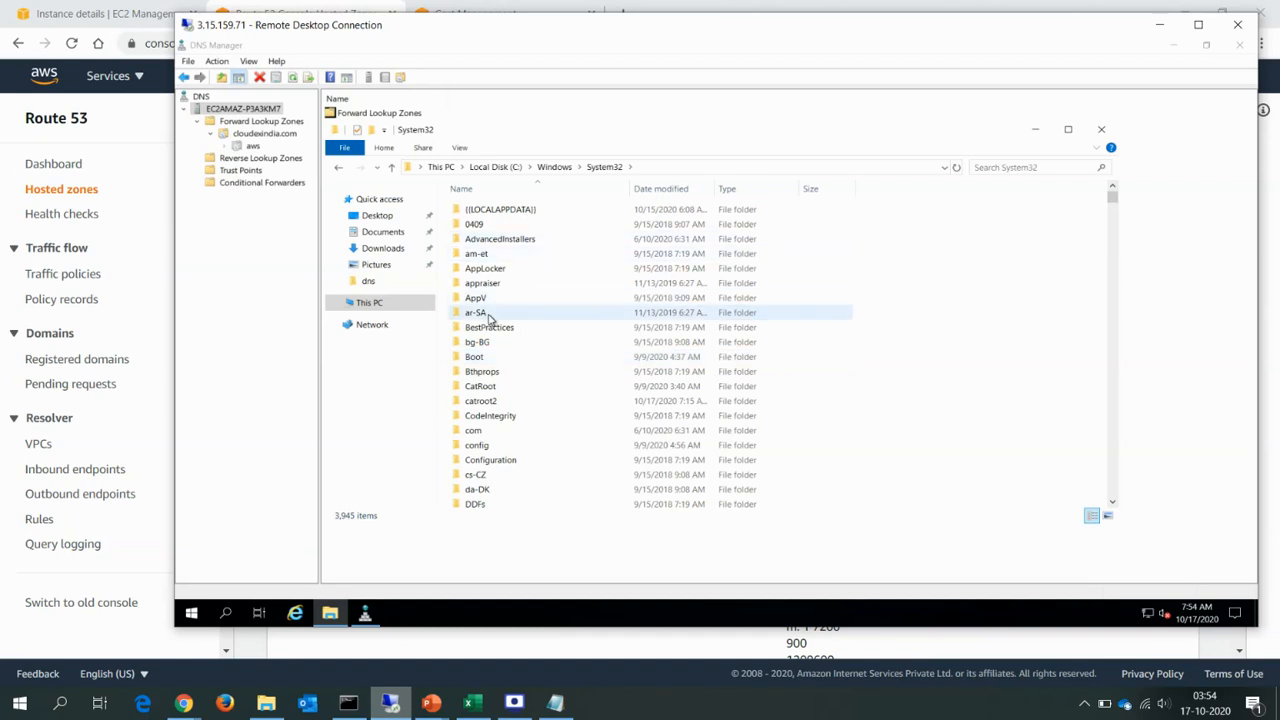
left_click(488, 314)
type("dns")
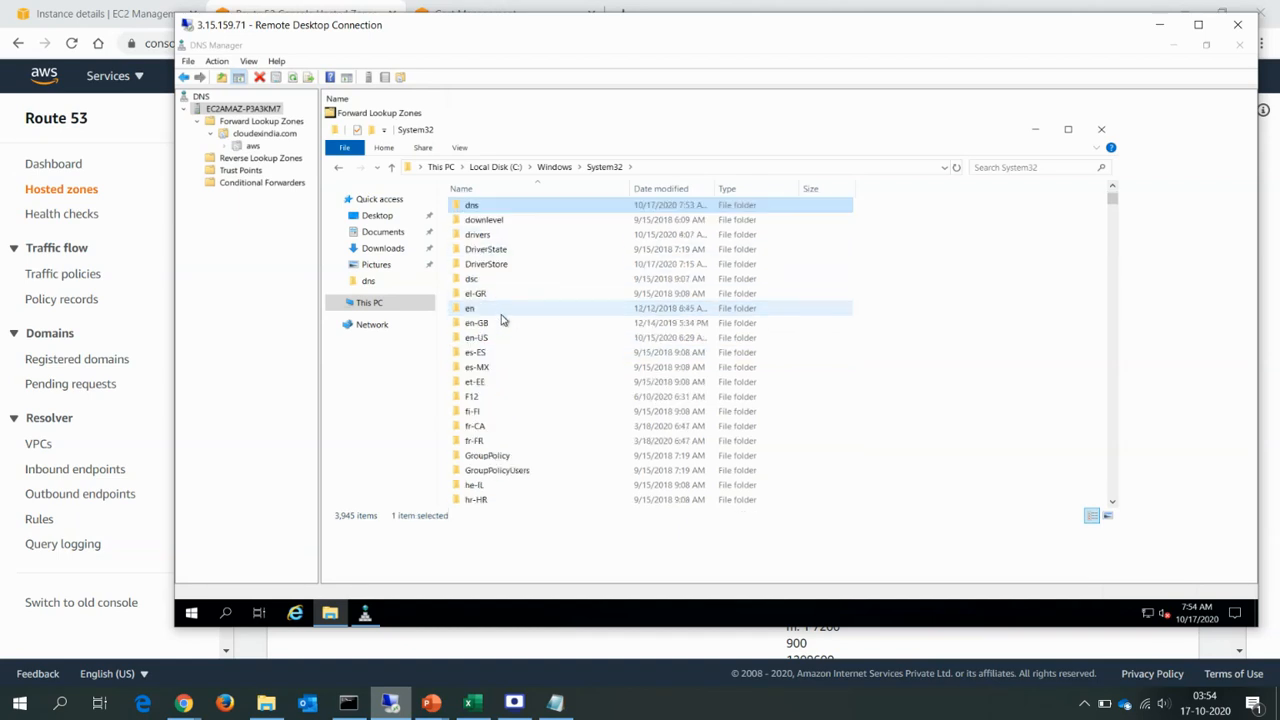
double_click(523, 207)
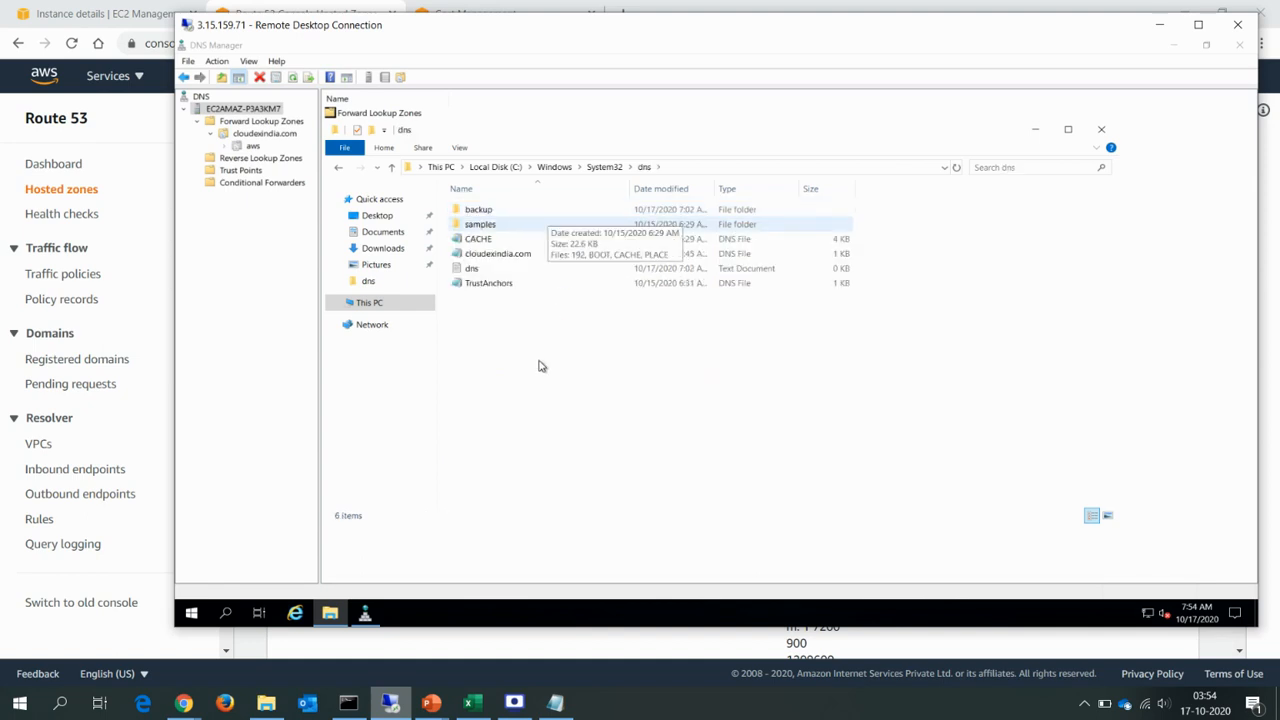
Open the cloudexindia.com DNS zone file in Notepad and bring its host records into view.
left_click(513, 258)
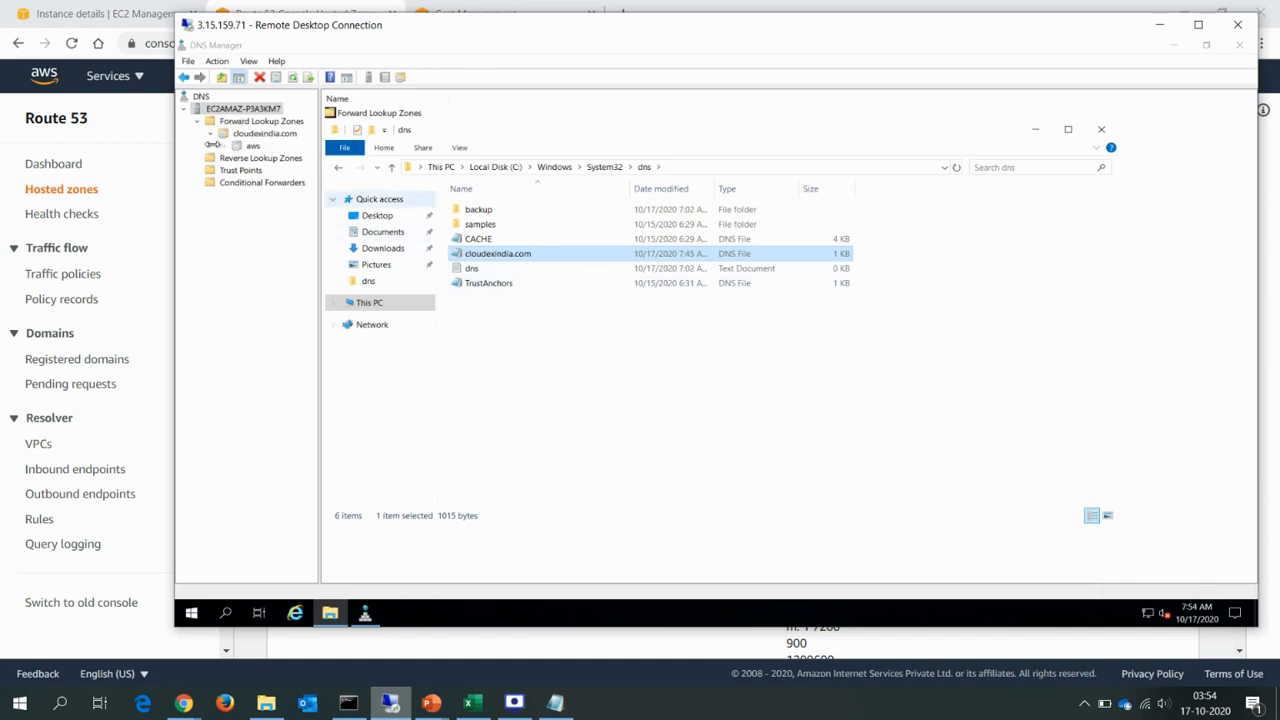
double_click(505, 262)
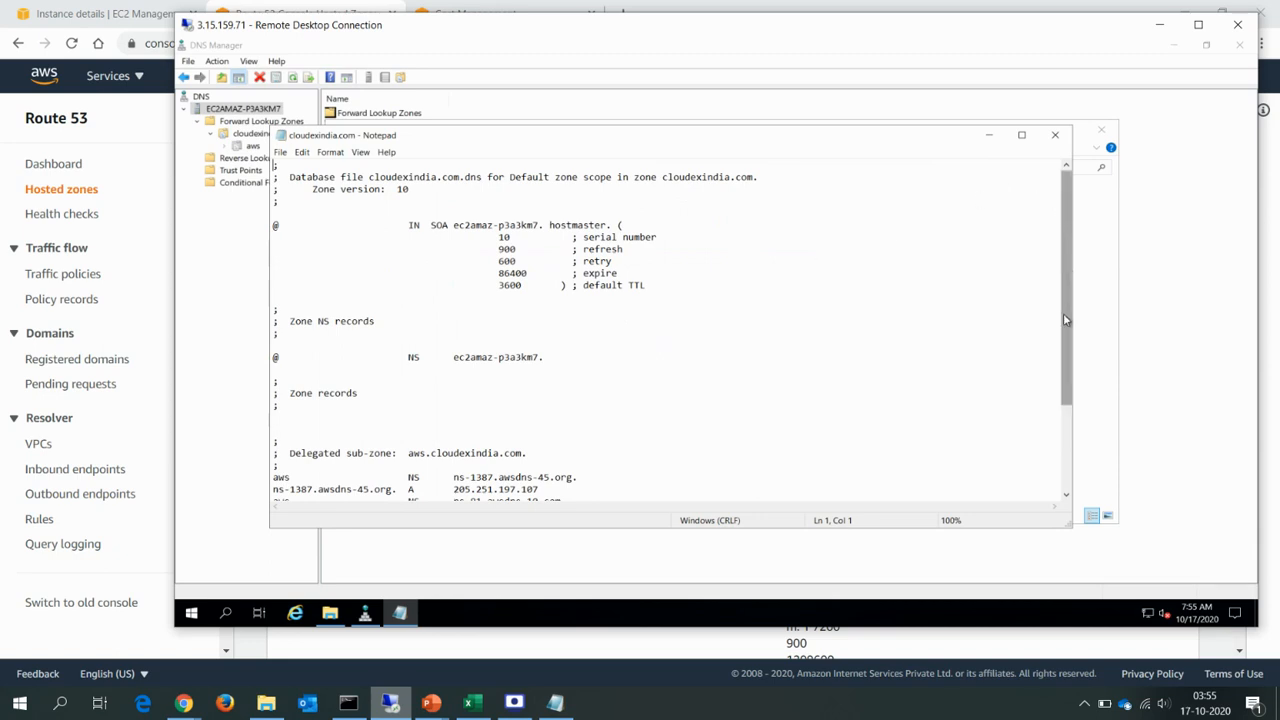
left_click_drag(1066, 320, 1067, 403)
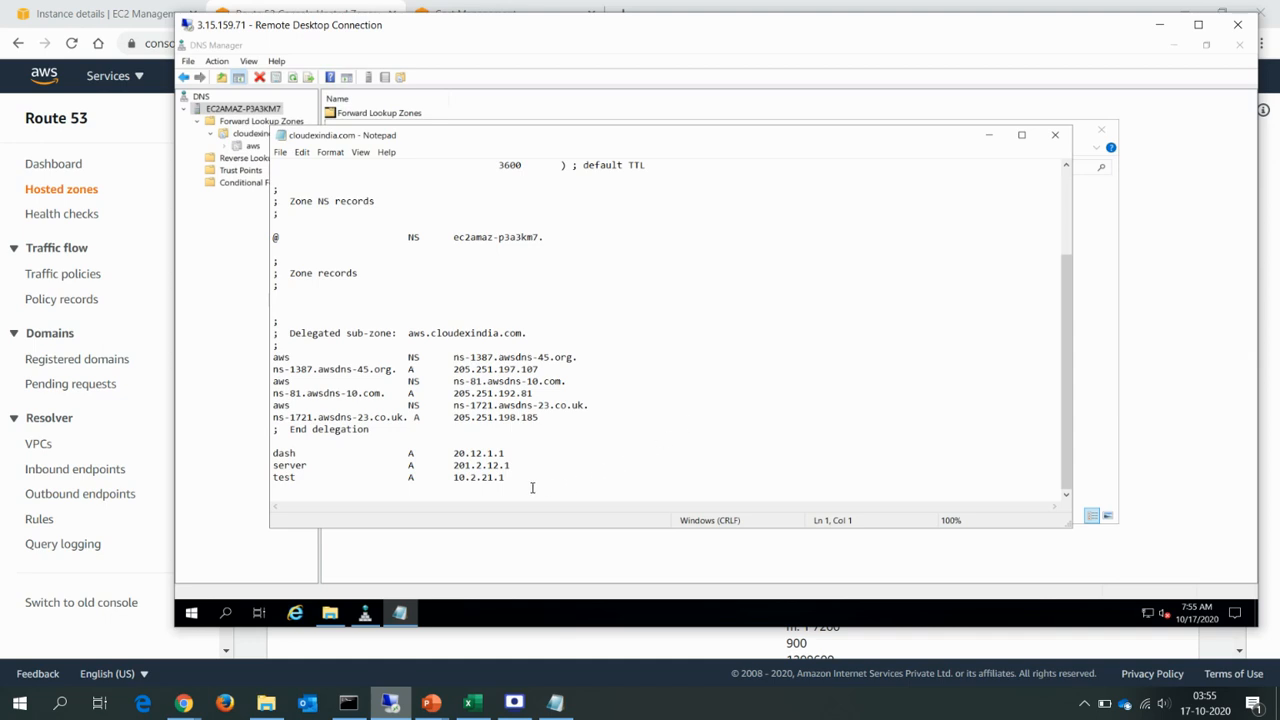
Select the dash, server and test A records at the end of the zone file.
key("ctrl+End")
key("shift+Left")
key("shift+Left")
key("shift+Left")
key("shift+Left")
key("shift+Left")
key("shift+Left")
key("shift+Left")
key("shift+Left")
key("shift+Left")
key("shift+Up")
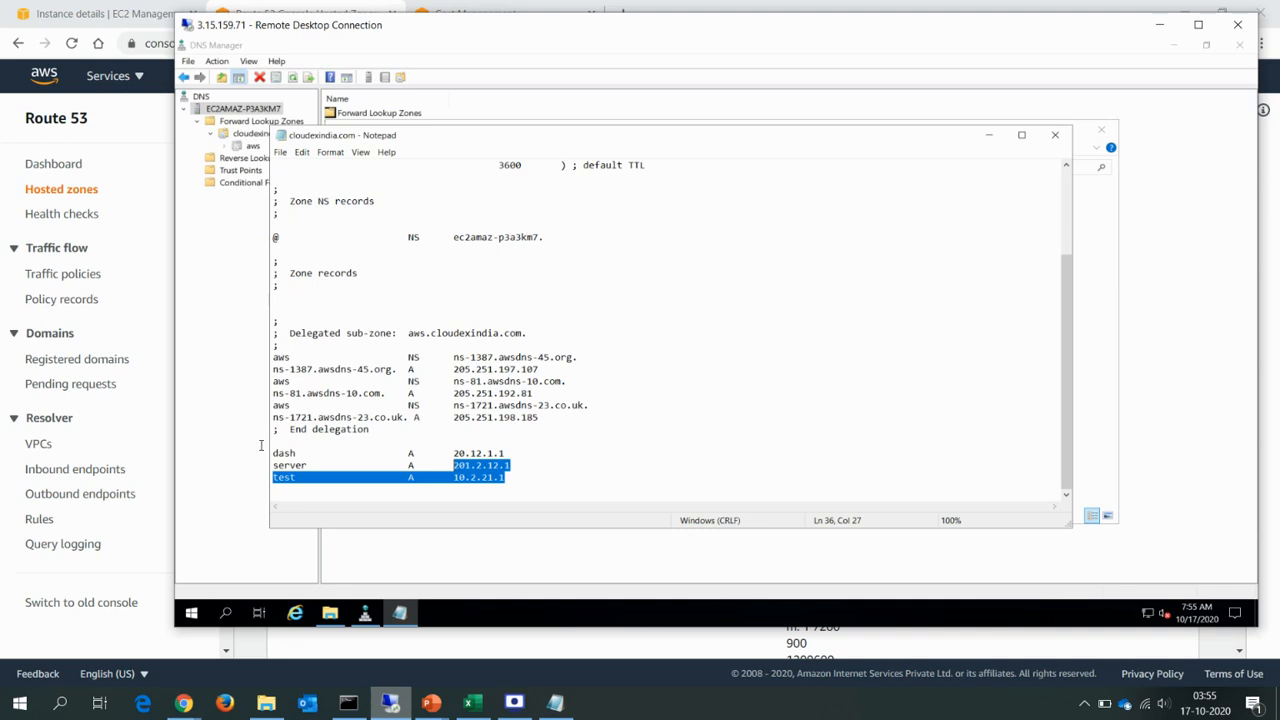
left_click_drag(261, 445, 271, 447)
key("ctrl+c")
Switch to the Route 53 console and open the zone file import page for the cloudexindia.com hosted zone.
key("alt+Tab")
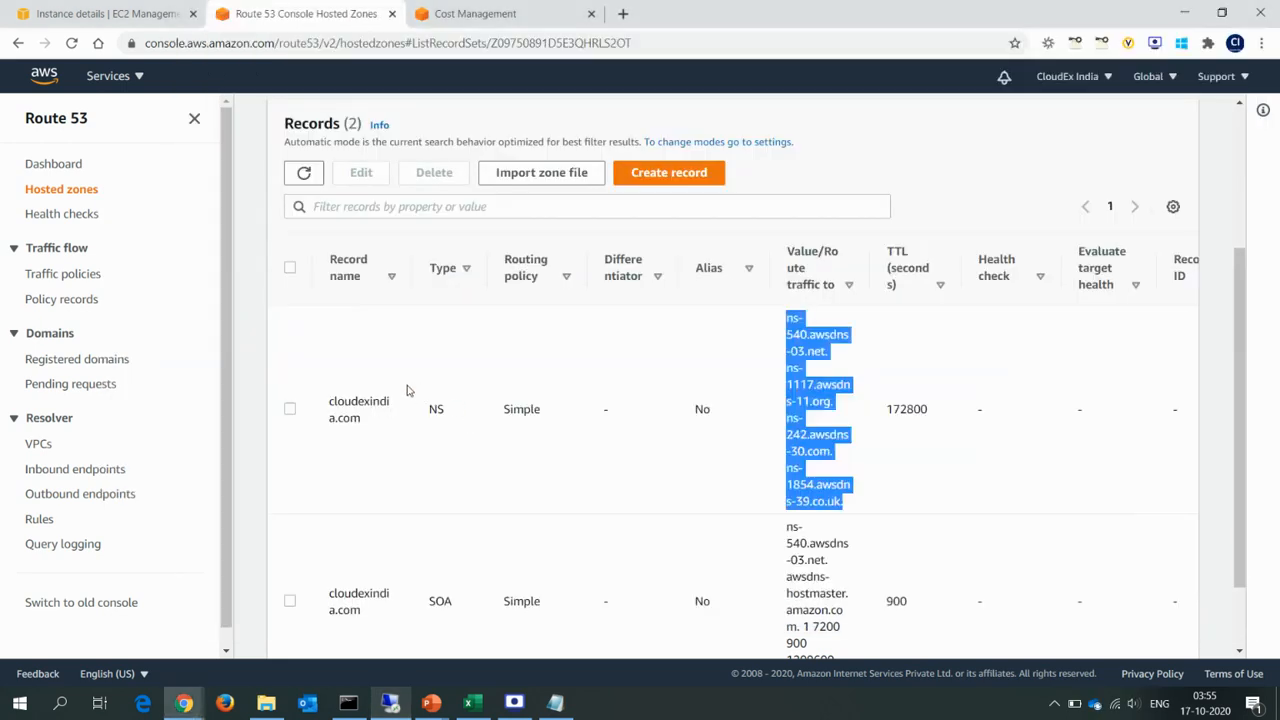
scroll(1234, 315, "up", 1)
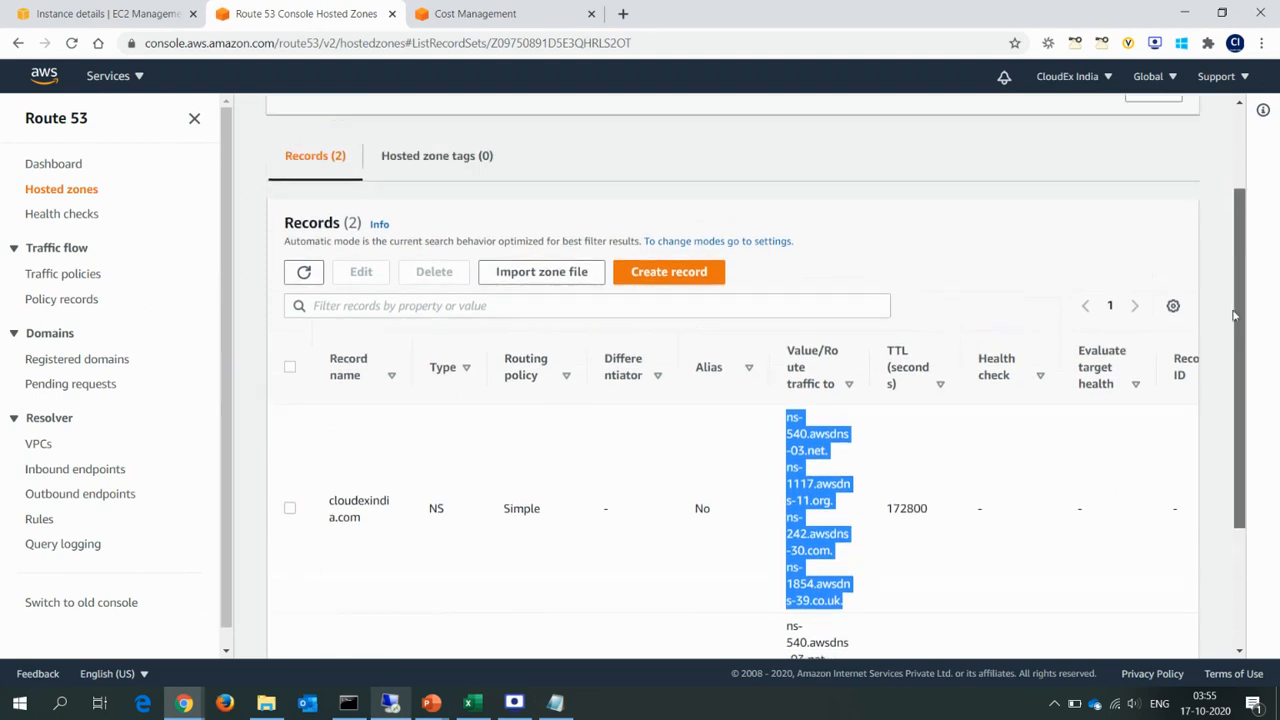
scroll(1234, 315, "up", 2)
left_click(840, 290)
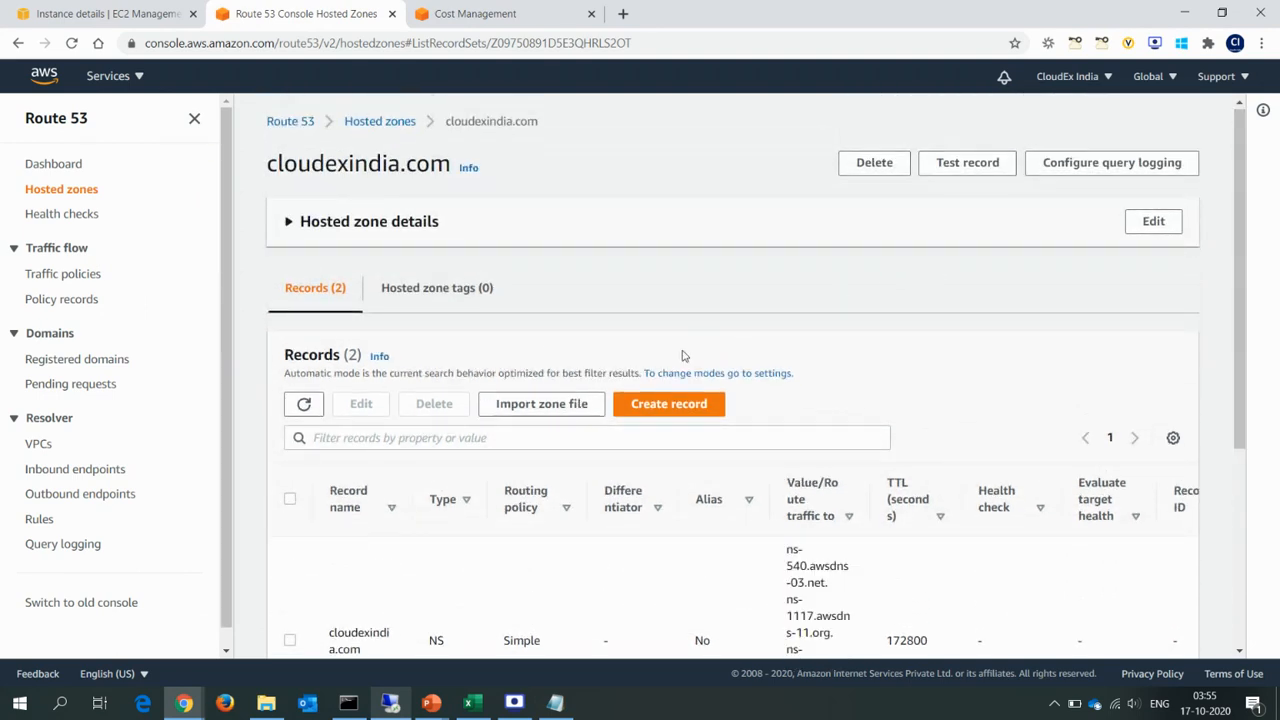
left_click(548, 410)
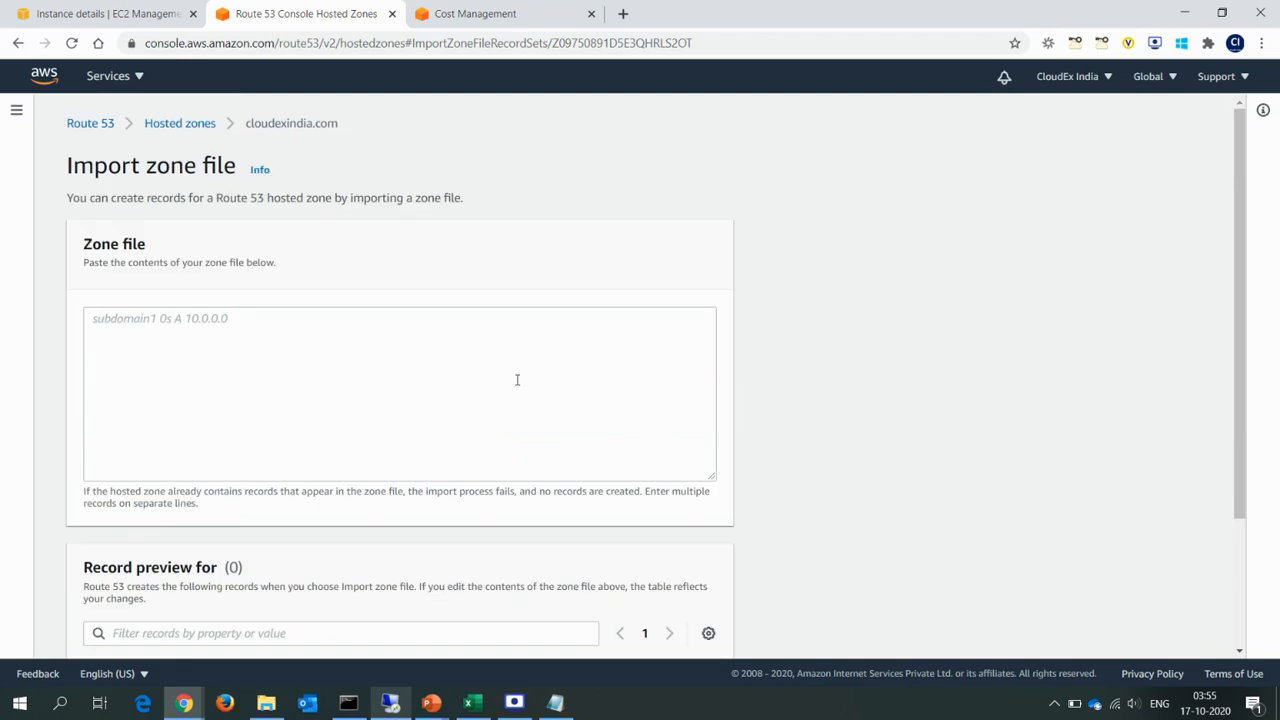
Paste only the dash, server and test A records as the zone file contents and check the record preview.
left_click(361, 341)
key("ctrl+v")
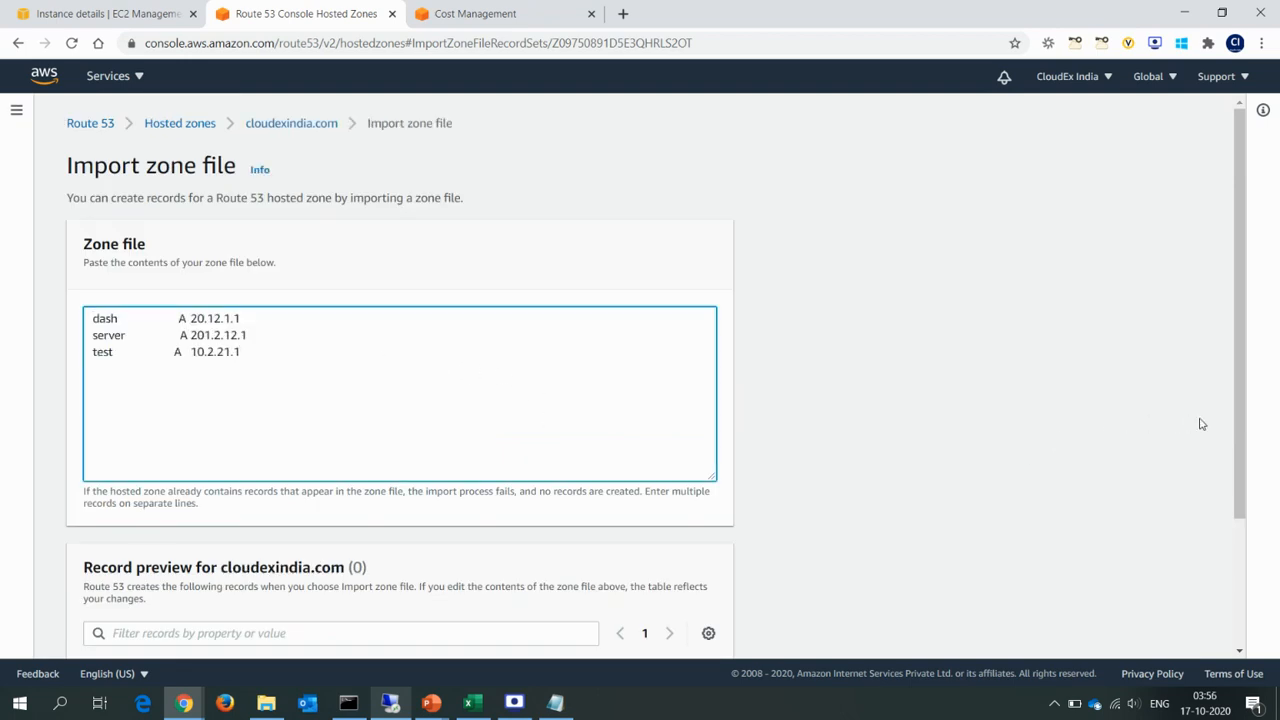
left_click_drag(1240, 427, 1243, 551)
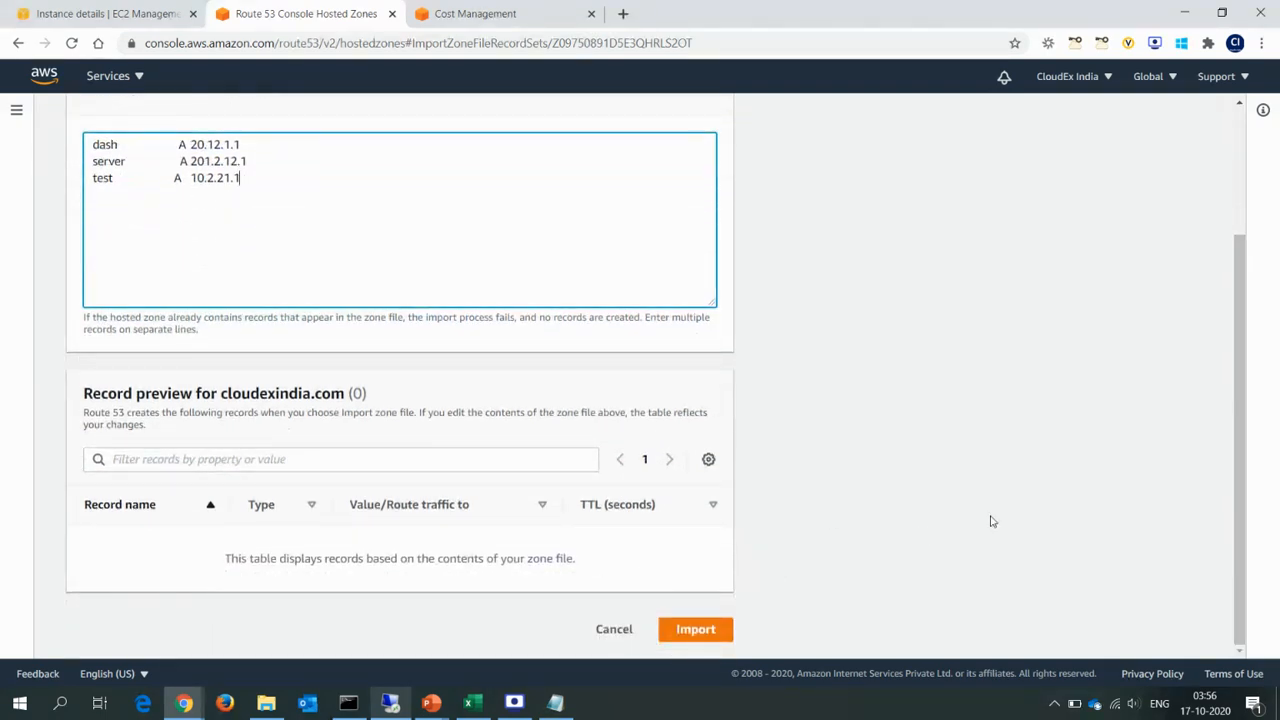
left_click_drag(1242, 556, 1240, 381)
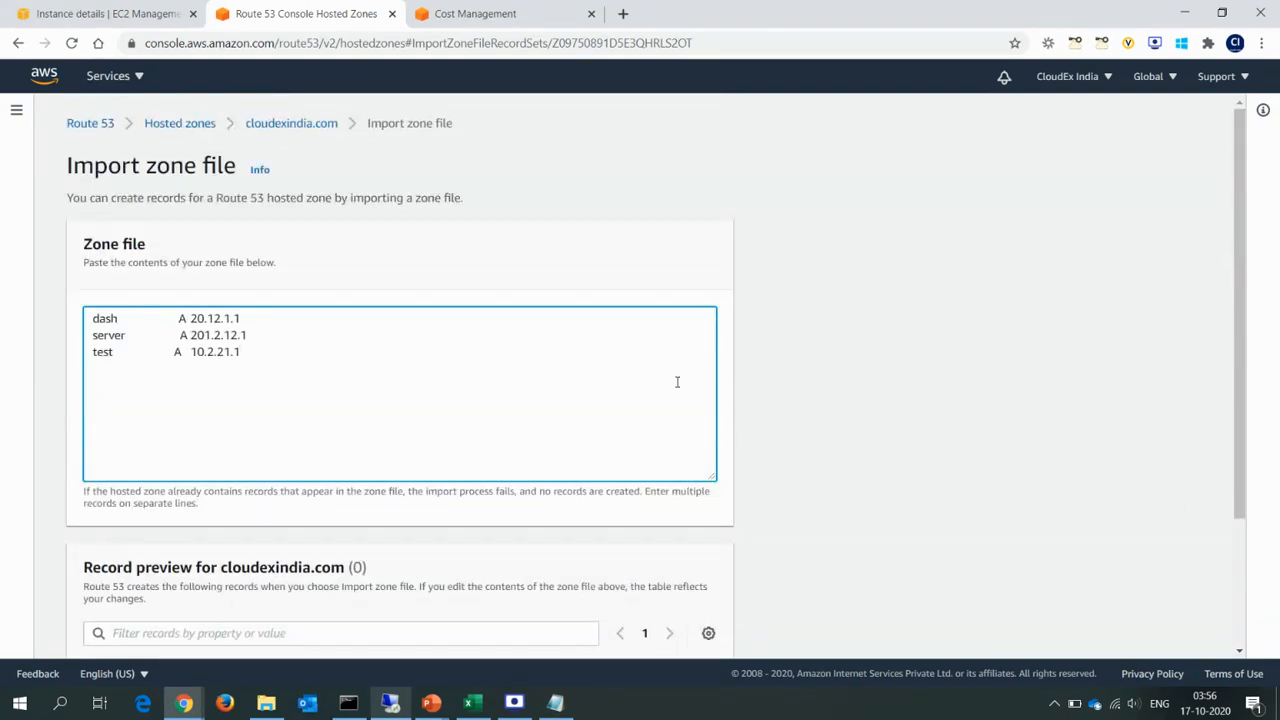
Copy the entire zone file from Notepad in the Remote Desktop session, replace the import contents with it and review the record preview.
key("alt+Tab")
left_click(573, 380)
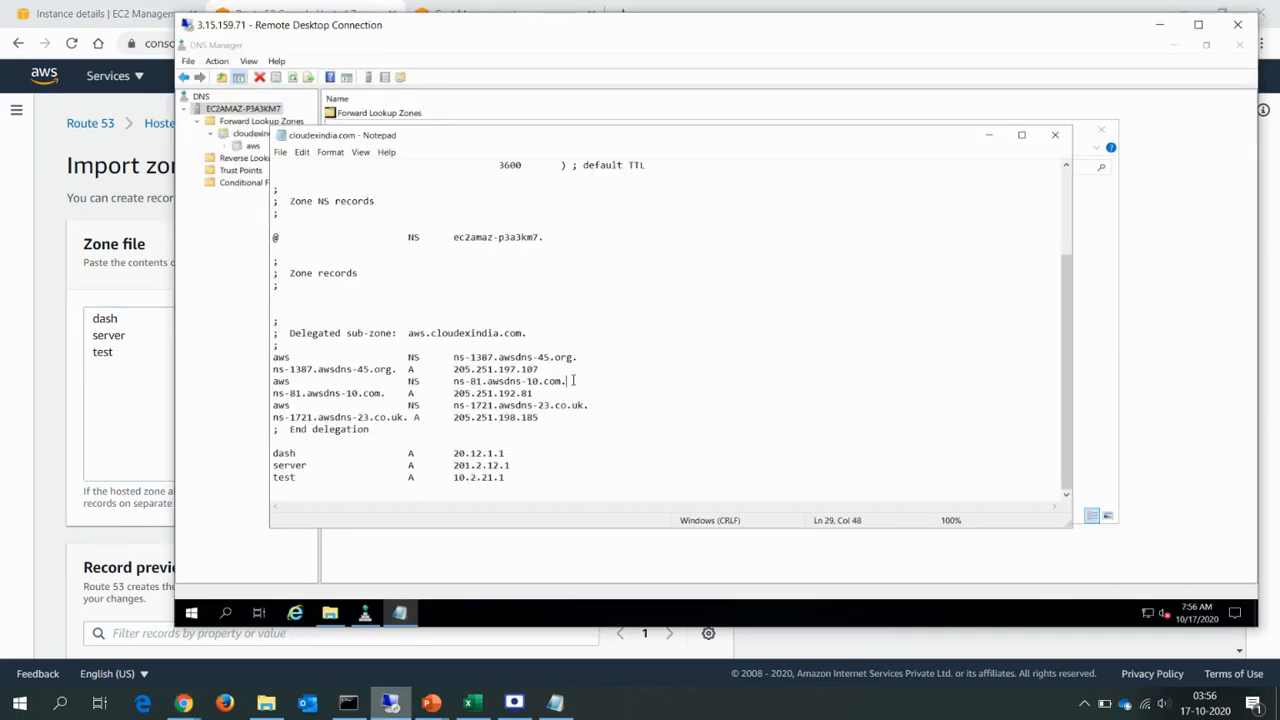
key("ctrl+a")
key("alt+Tab")
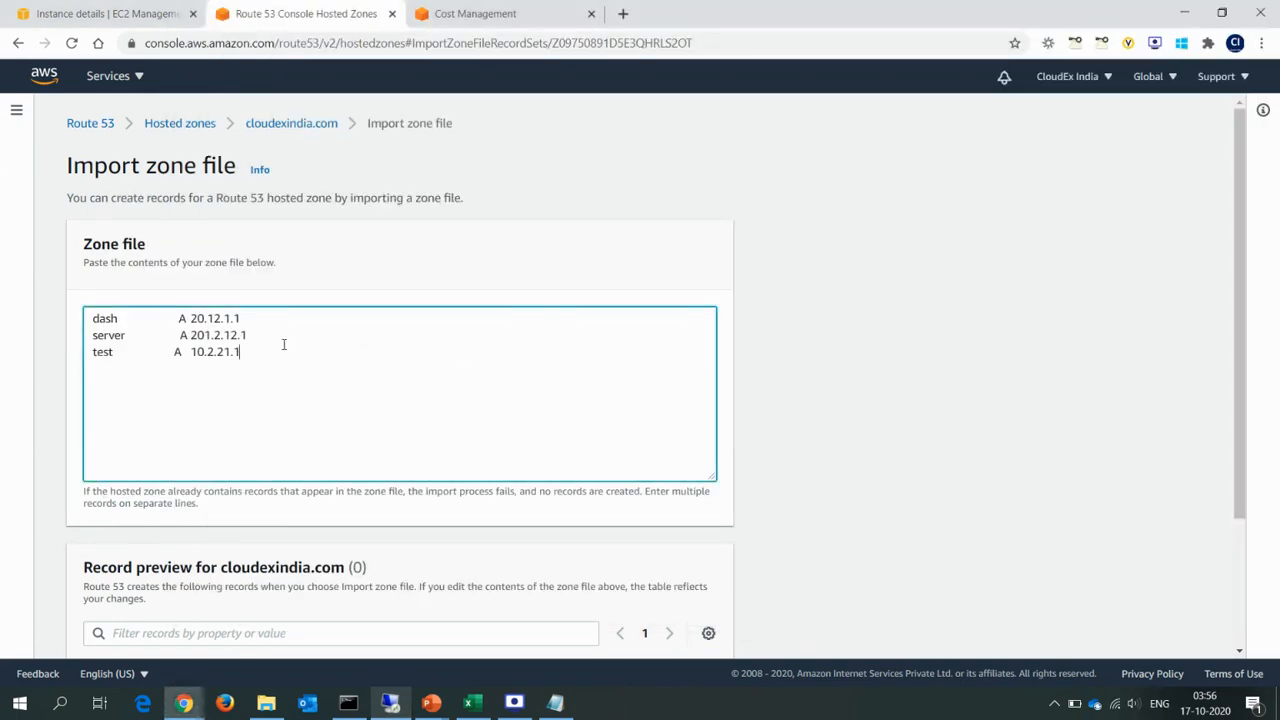
key("ctrl+a")
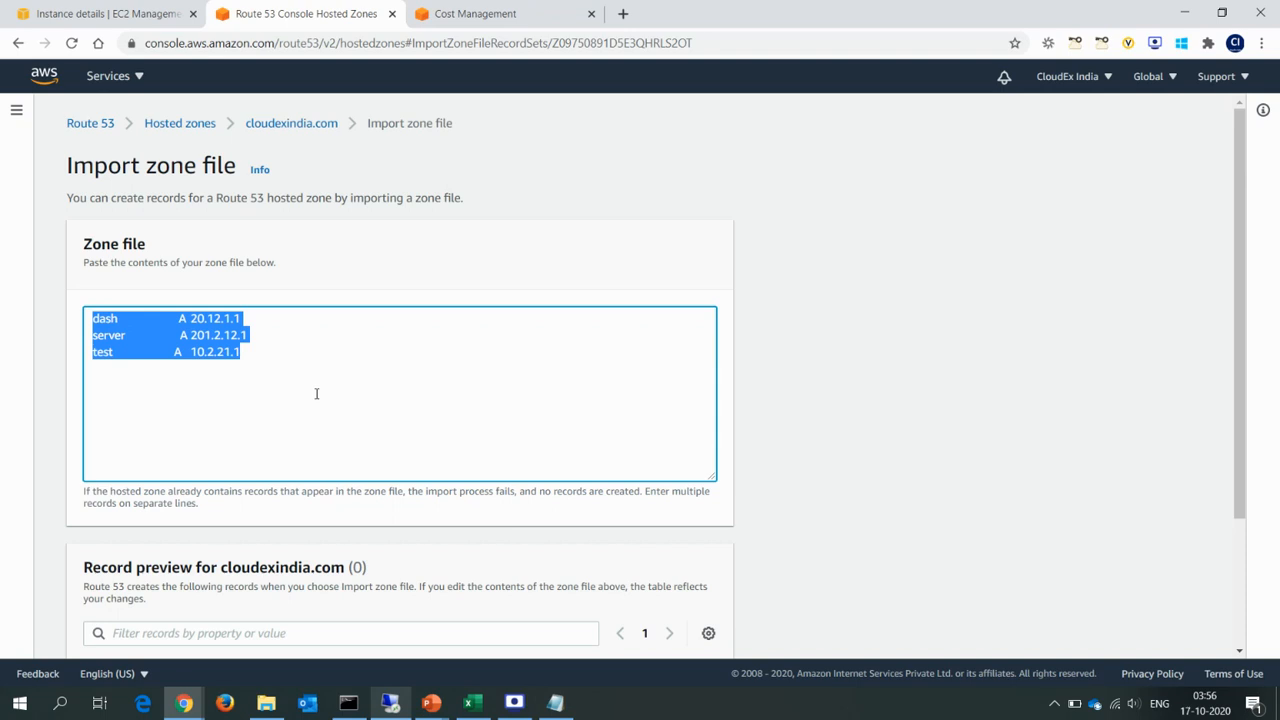
key("ctrl+v")
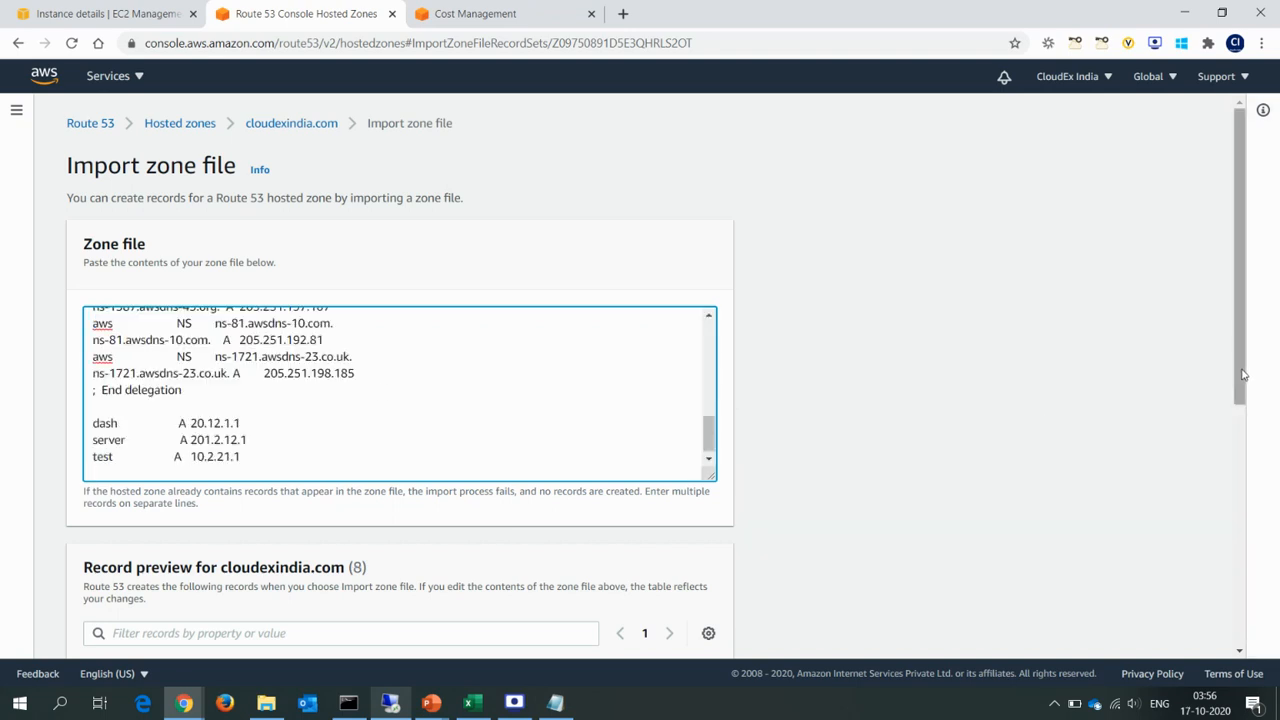
left_click_drag(1243, 374, 1265, 582)
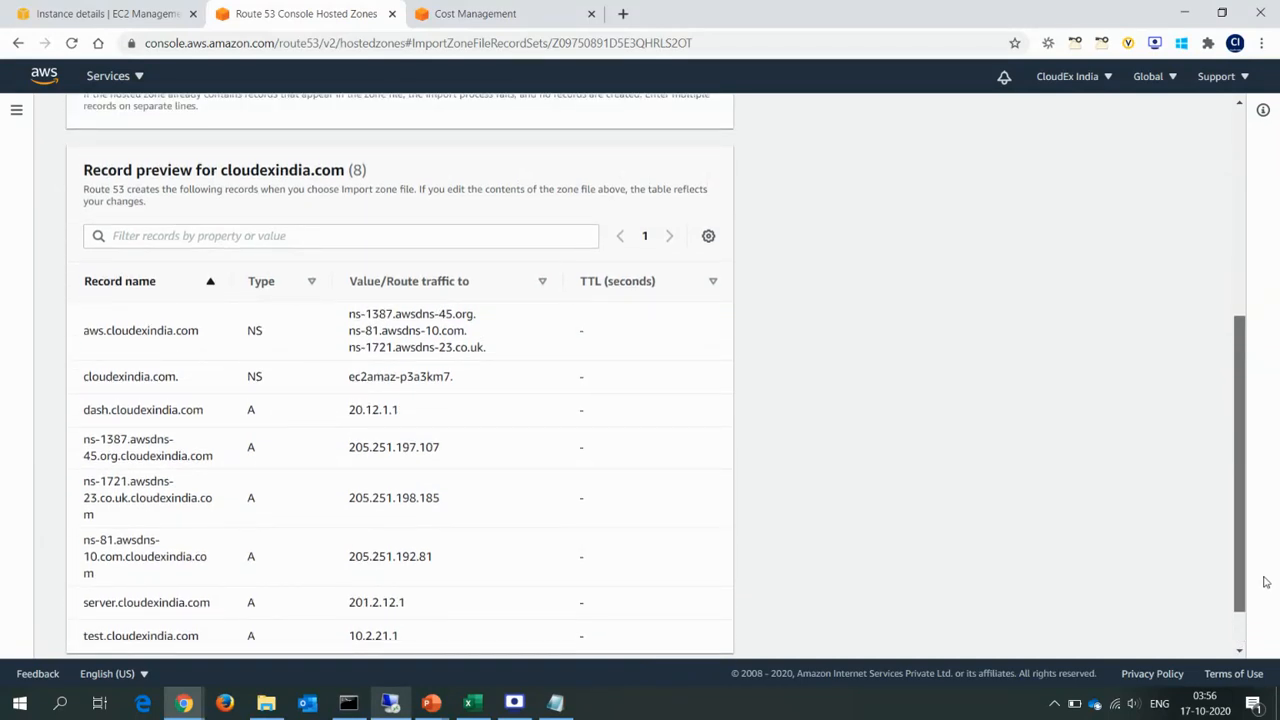
left_click_drag(1265, 582, 1243, 325)
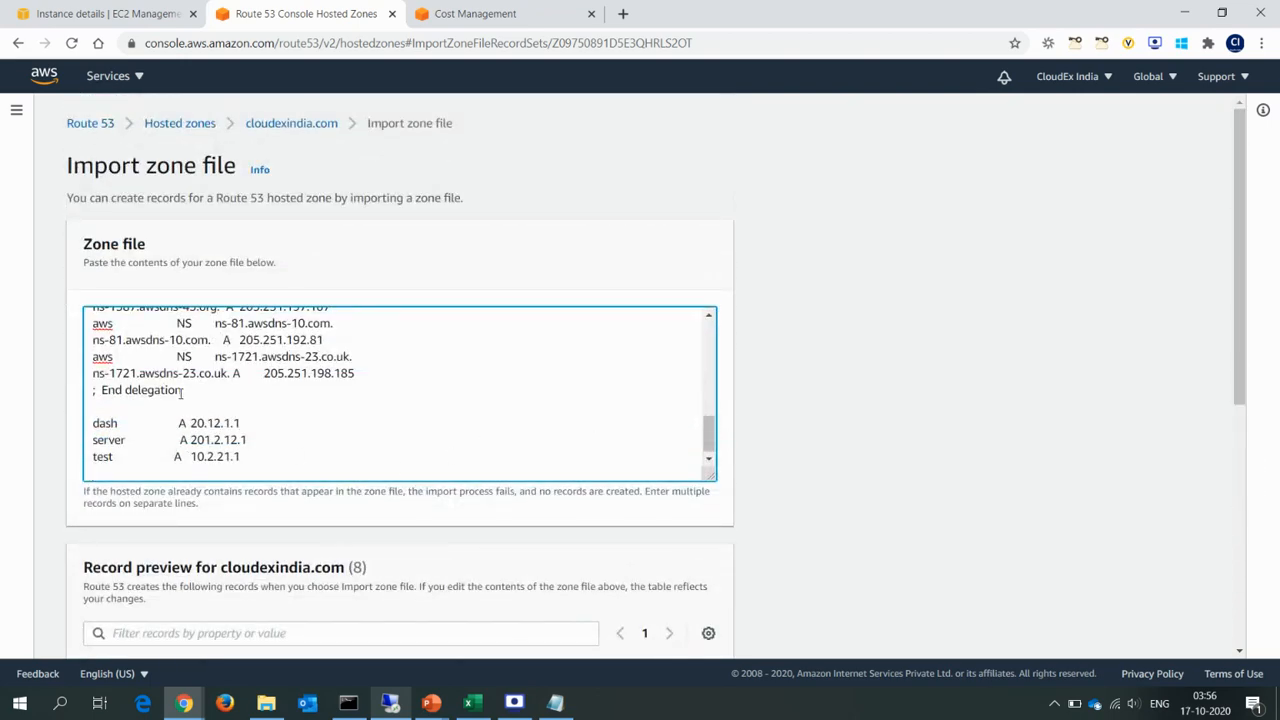
Remove all zone file lines above the dash record, keeping the dash, server and test A records, and review the preview.
left_click_drag(164, 402, 77, 279)
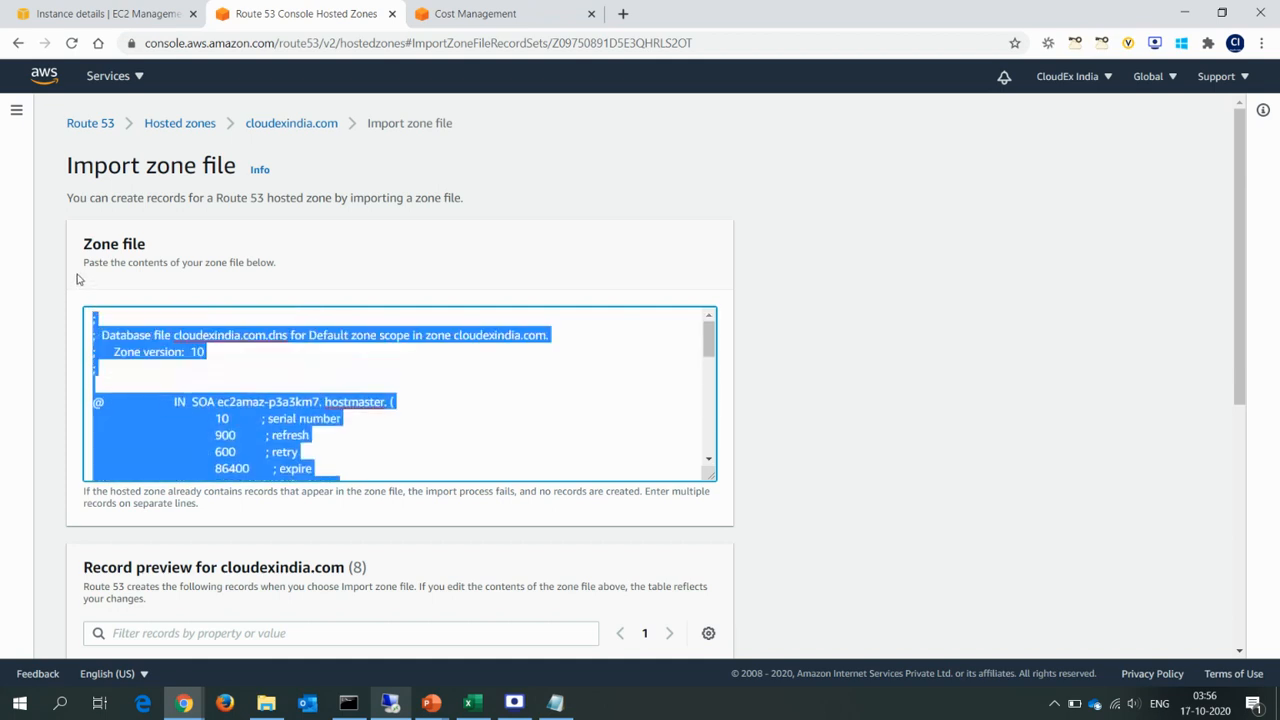
key("BackSpace")
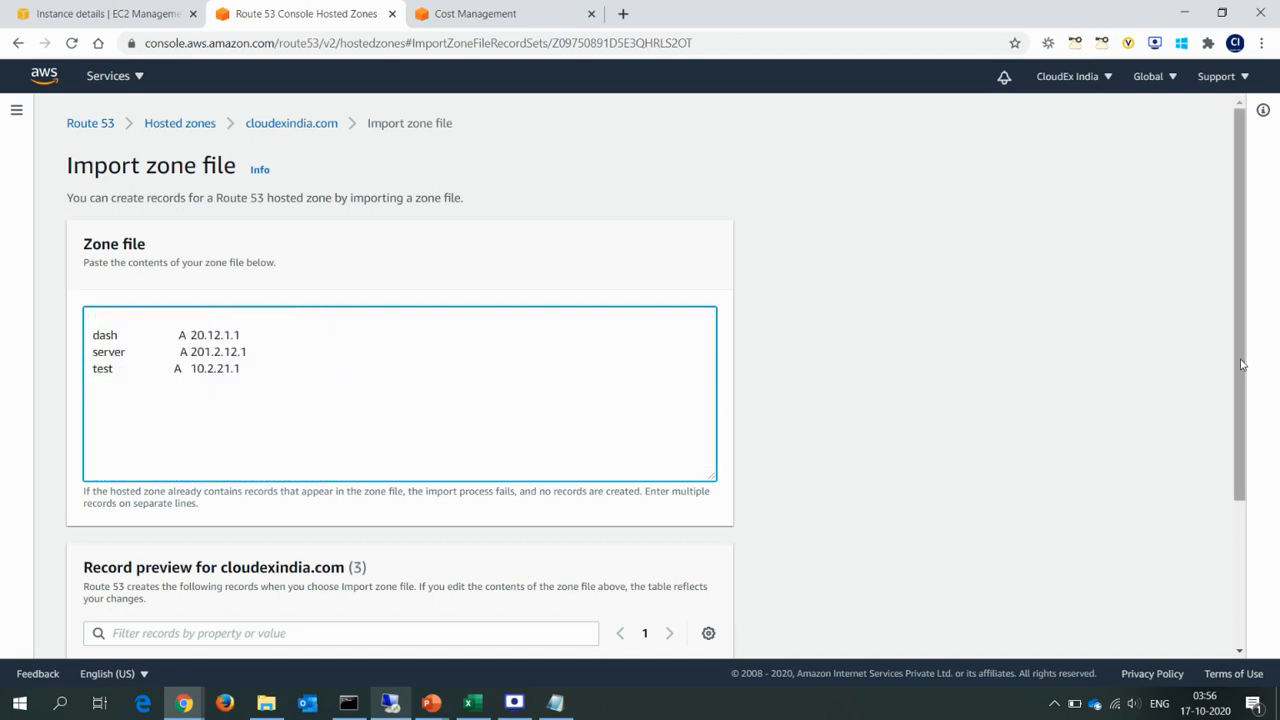
left_click_drag(1241, 365, 1235, 492)
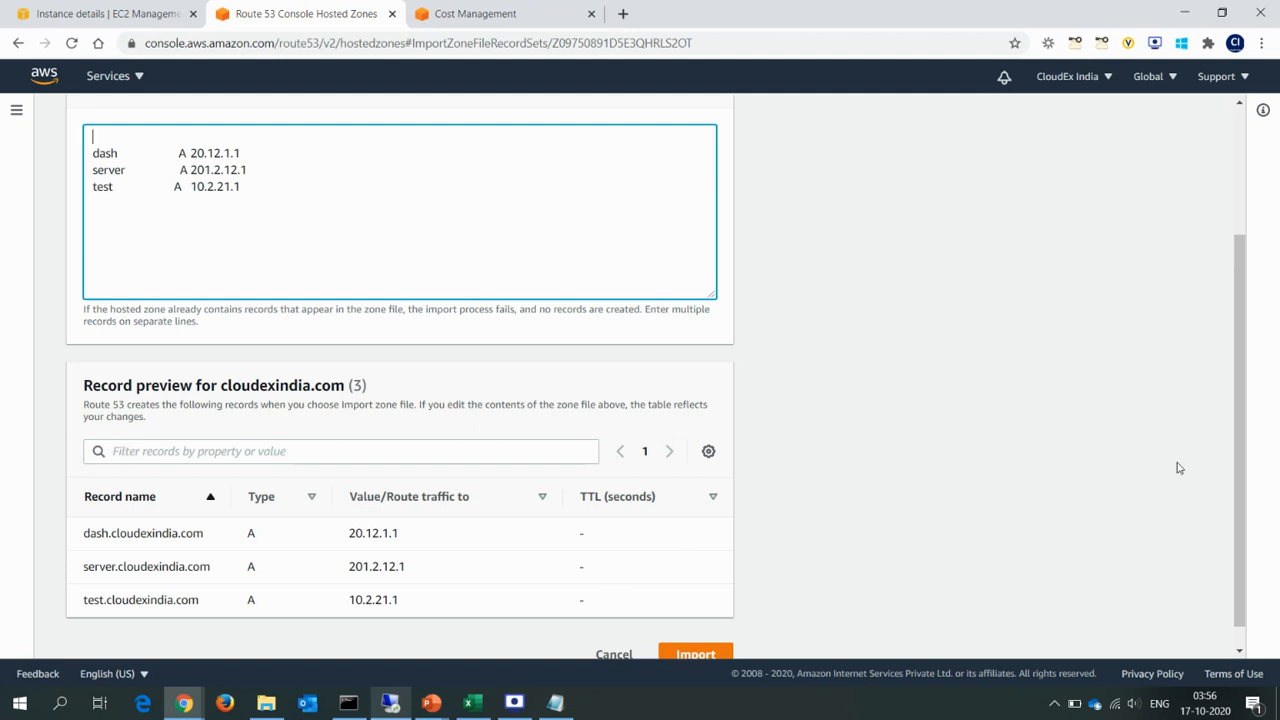
left_click_drag(1241, 477, 1240, 509)
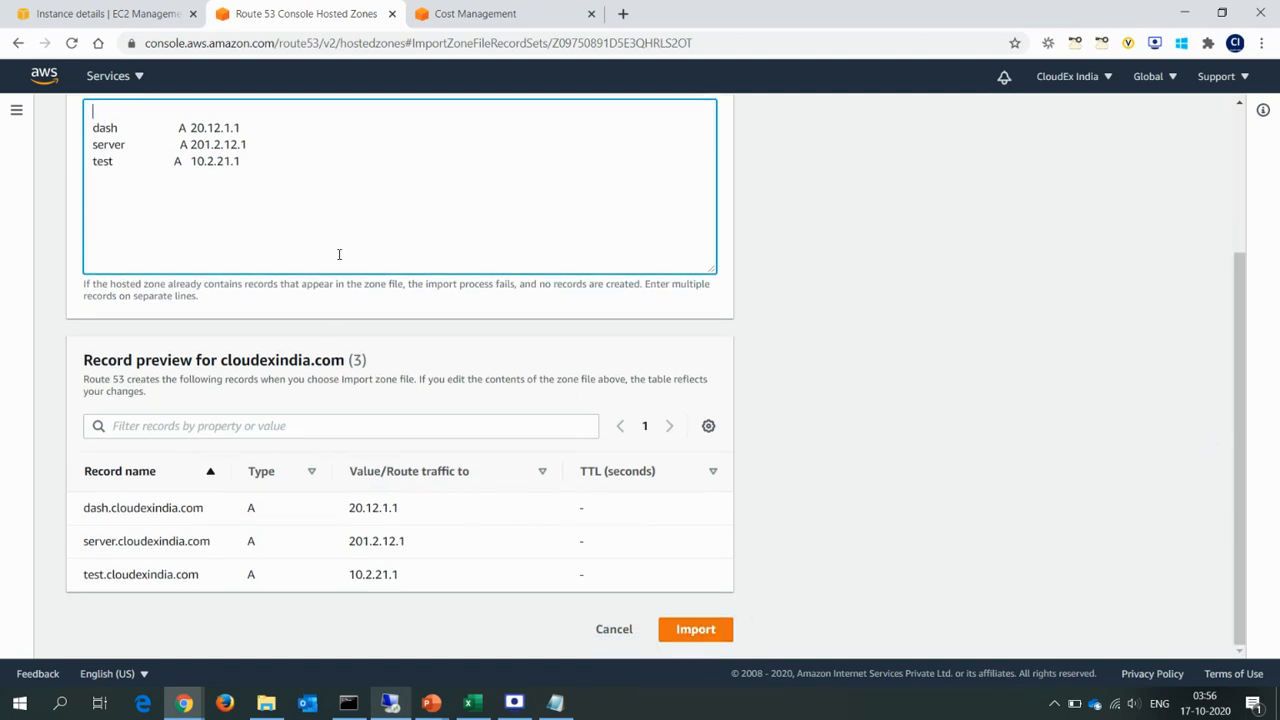
Try to import the dash, server and test records without a TTL and examine the response.
left_click(682, 631)
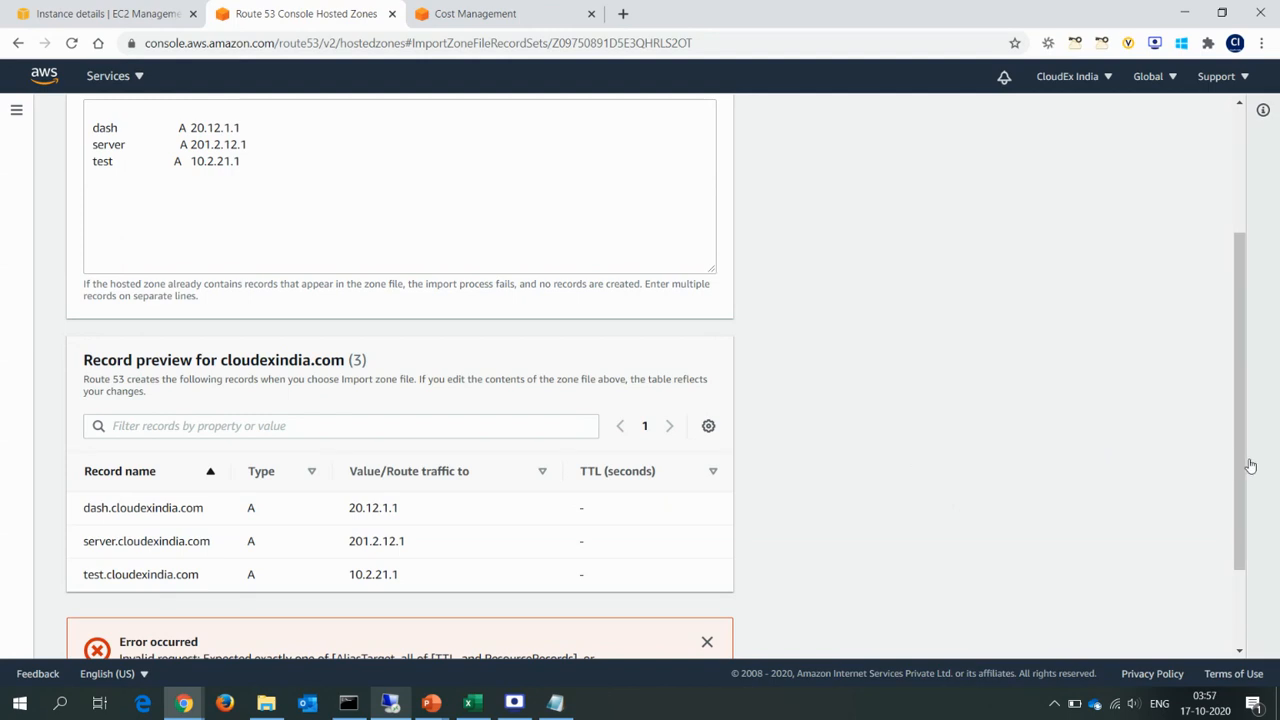
left_click_drag(1244, 480, 1243, 557)
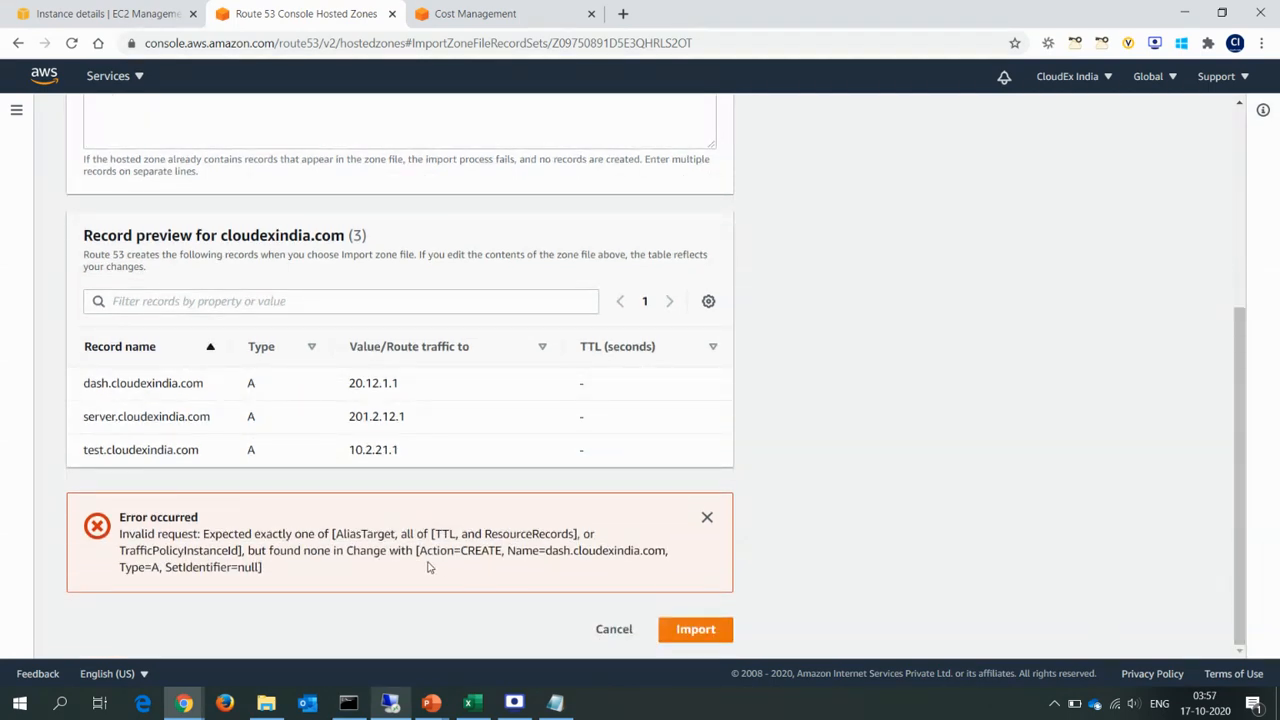
left_click_drag(437, 534, 575, 535)
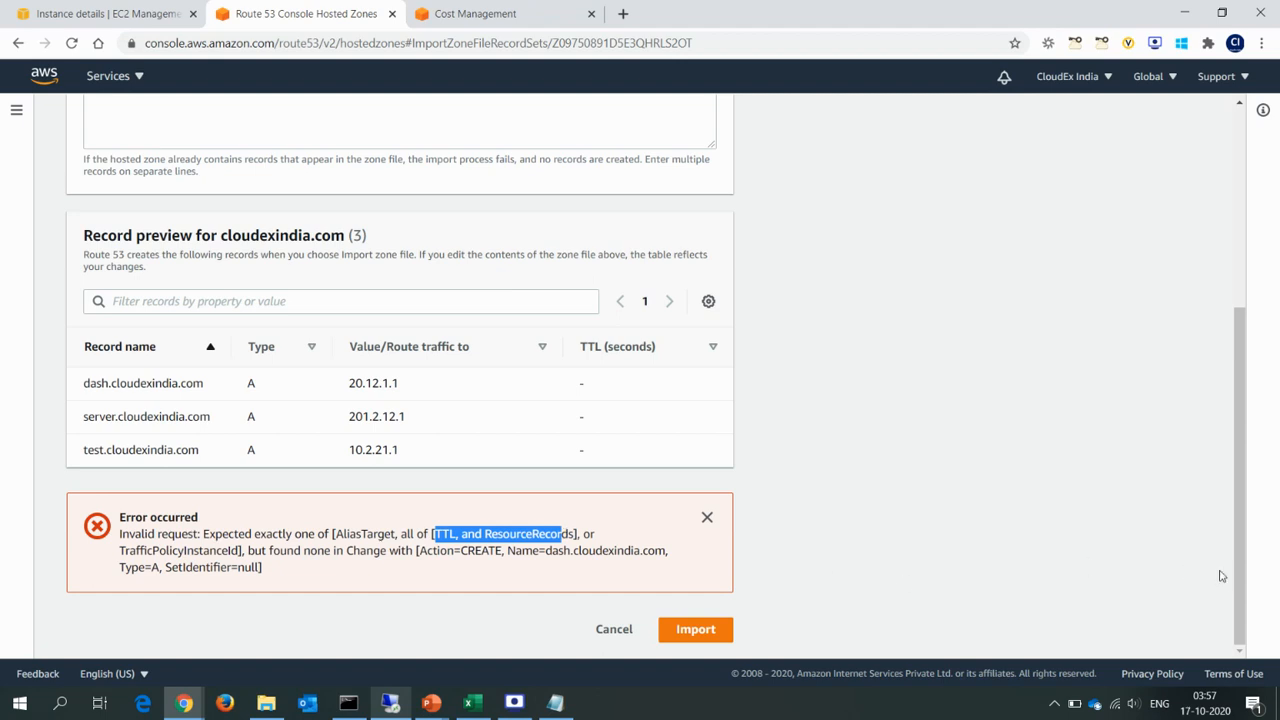
Add a TTL of 500 to the dash, server and test records and import them into the hosted zone.
left_click_drag(1236, 588, 1243, 444)
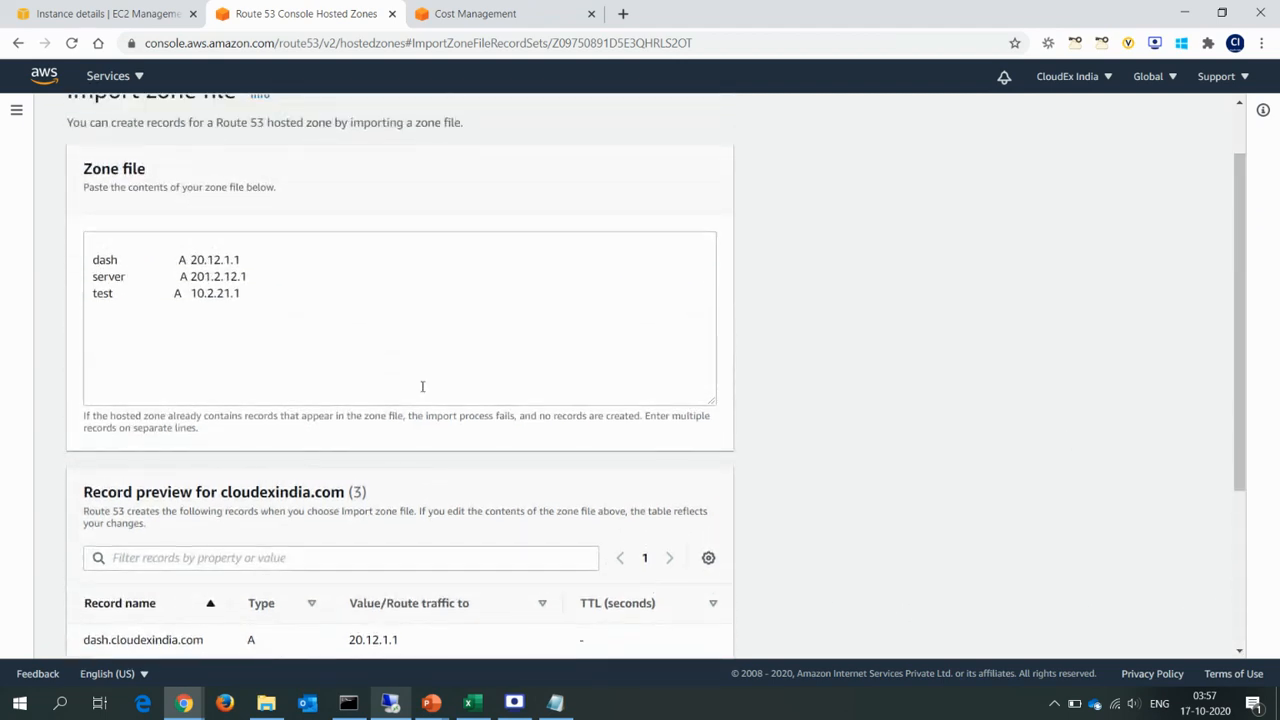
left_click(160, 259)
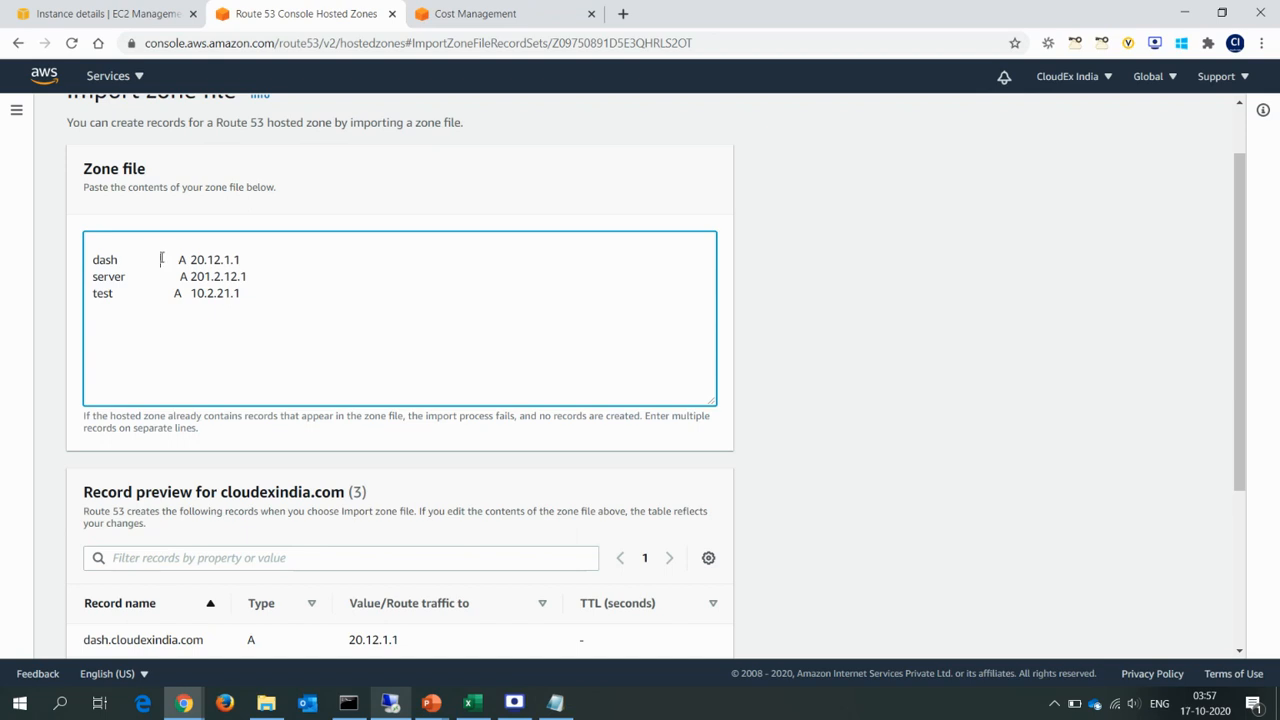
type("500")
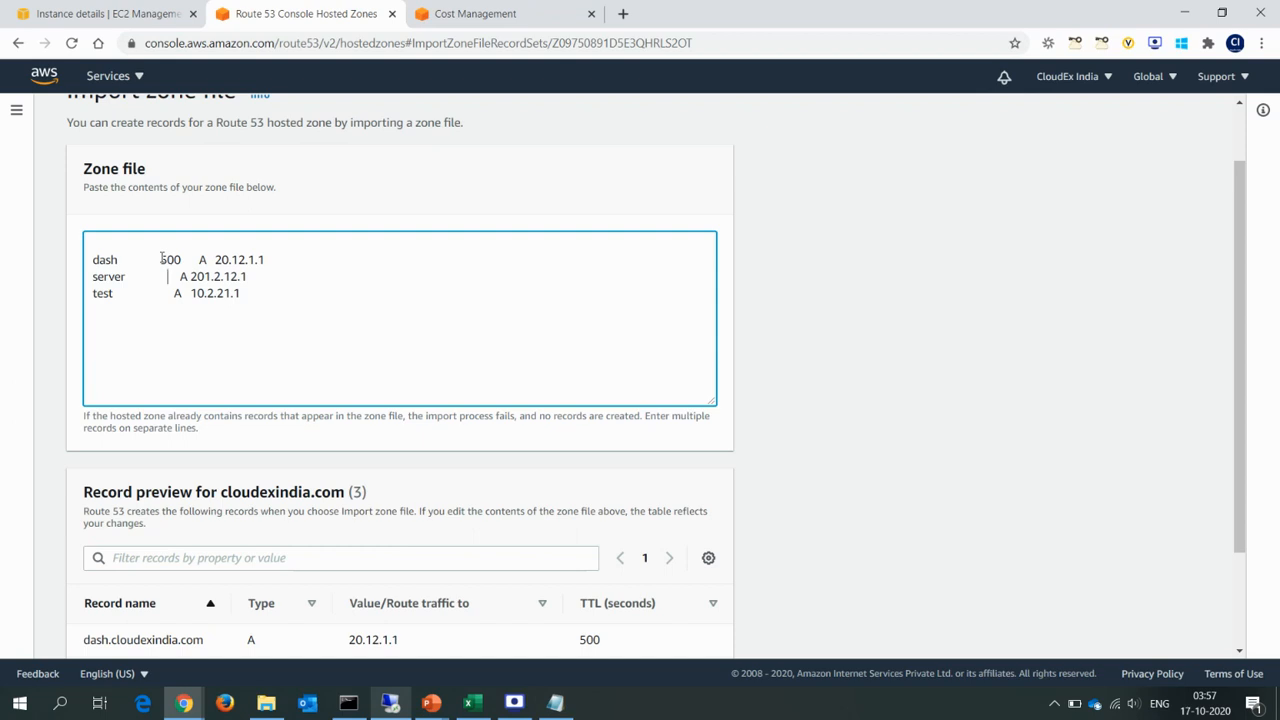
key("Left")
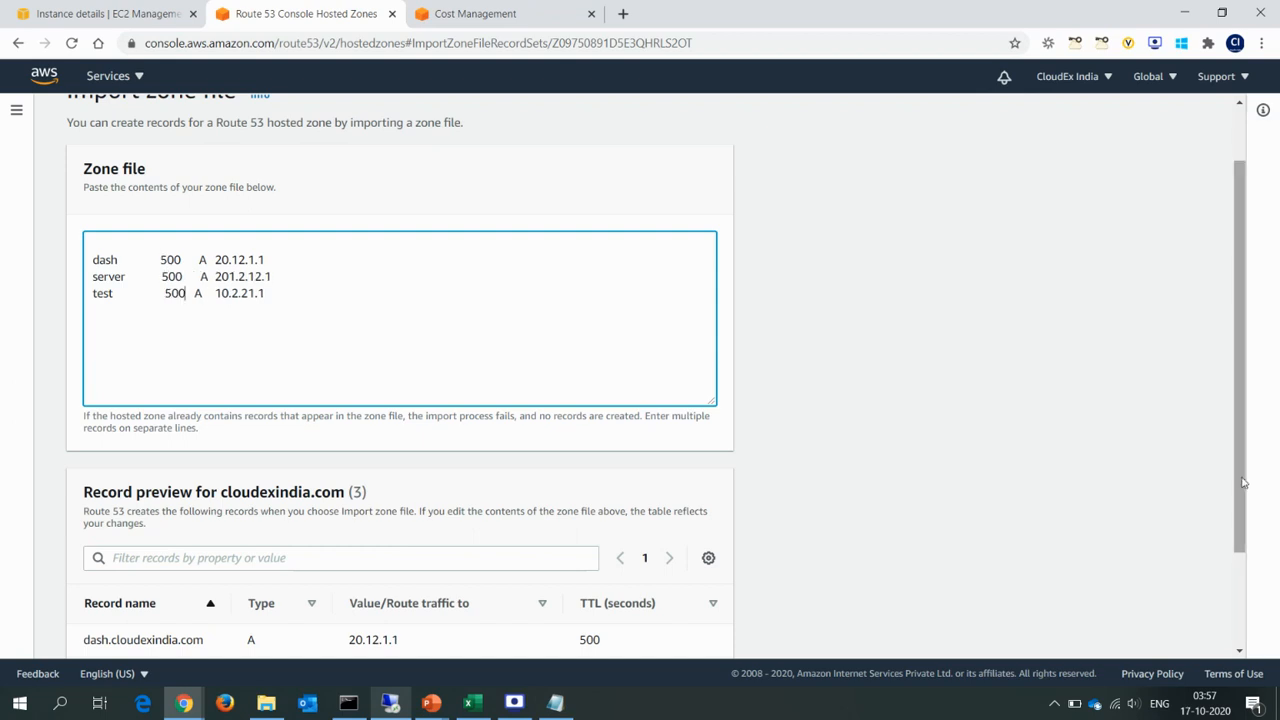
left_click_drag(1241, 484, 1242, 606)
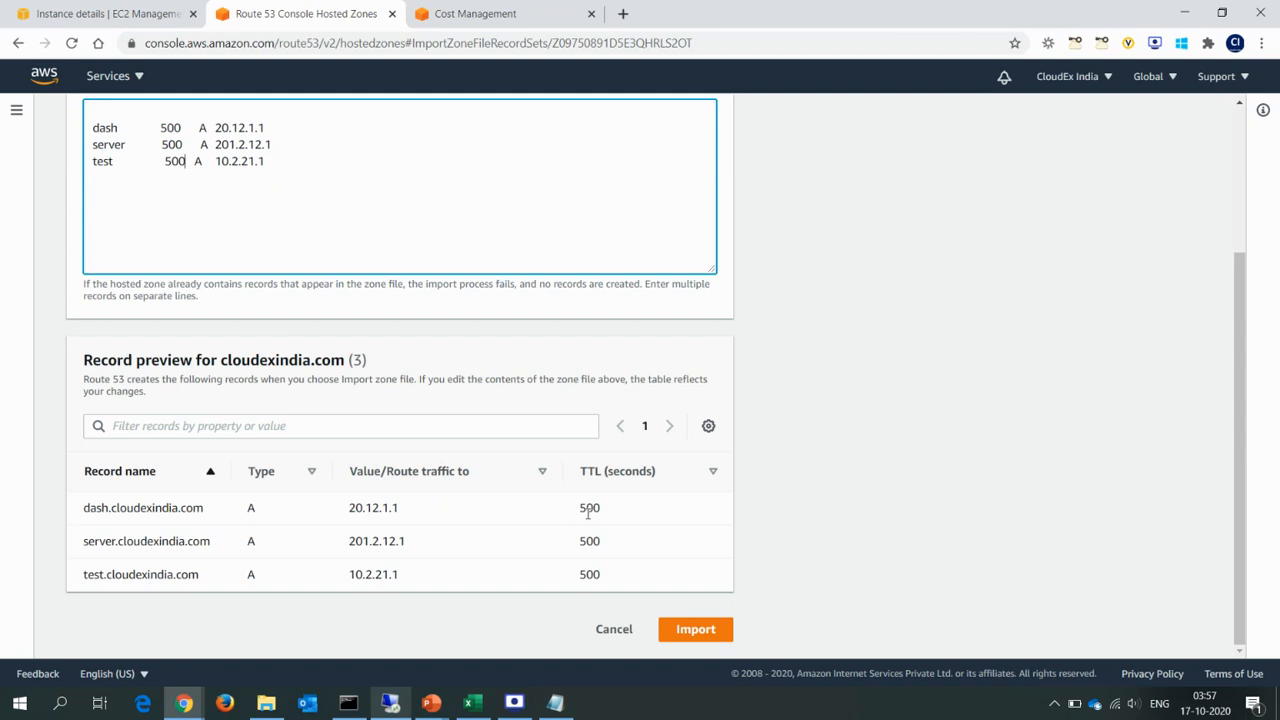
left_click(692, 630)
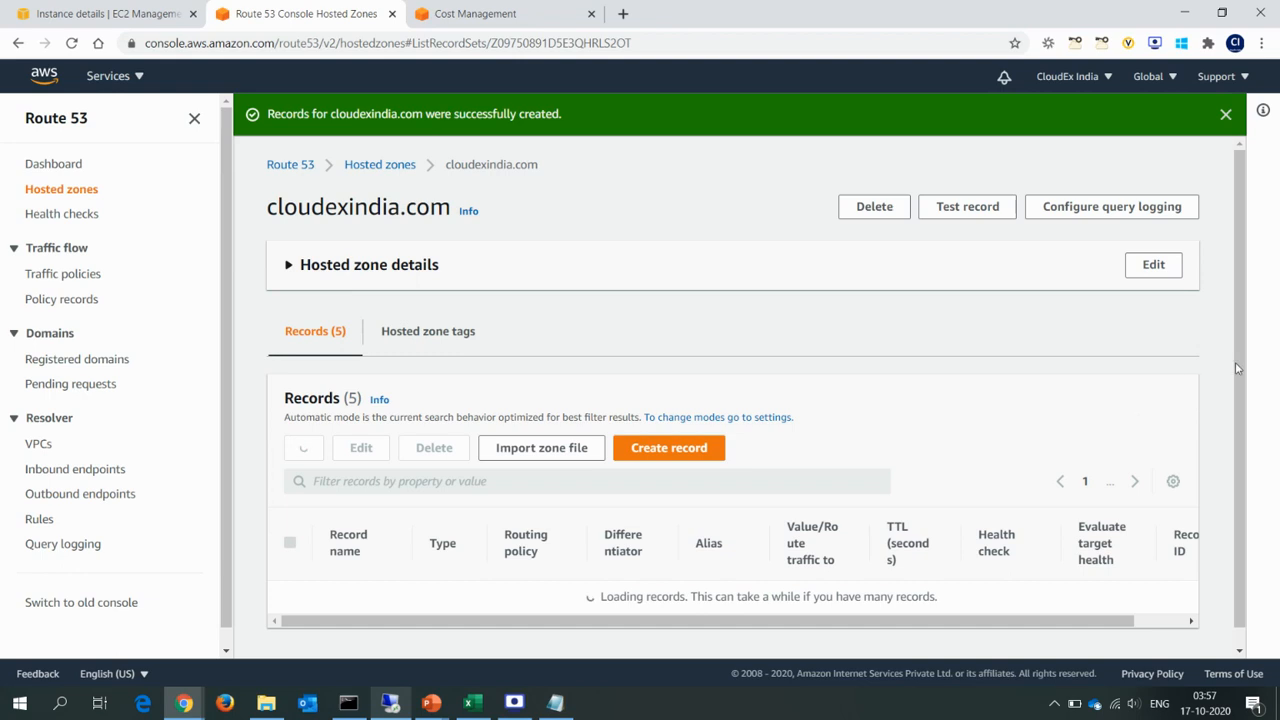
Review the imported dash, server and test A records and their routing policy in the hosted zone's record list.
left_click_drag(1238, 369, 1236, 479)
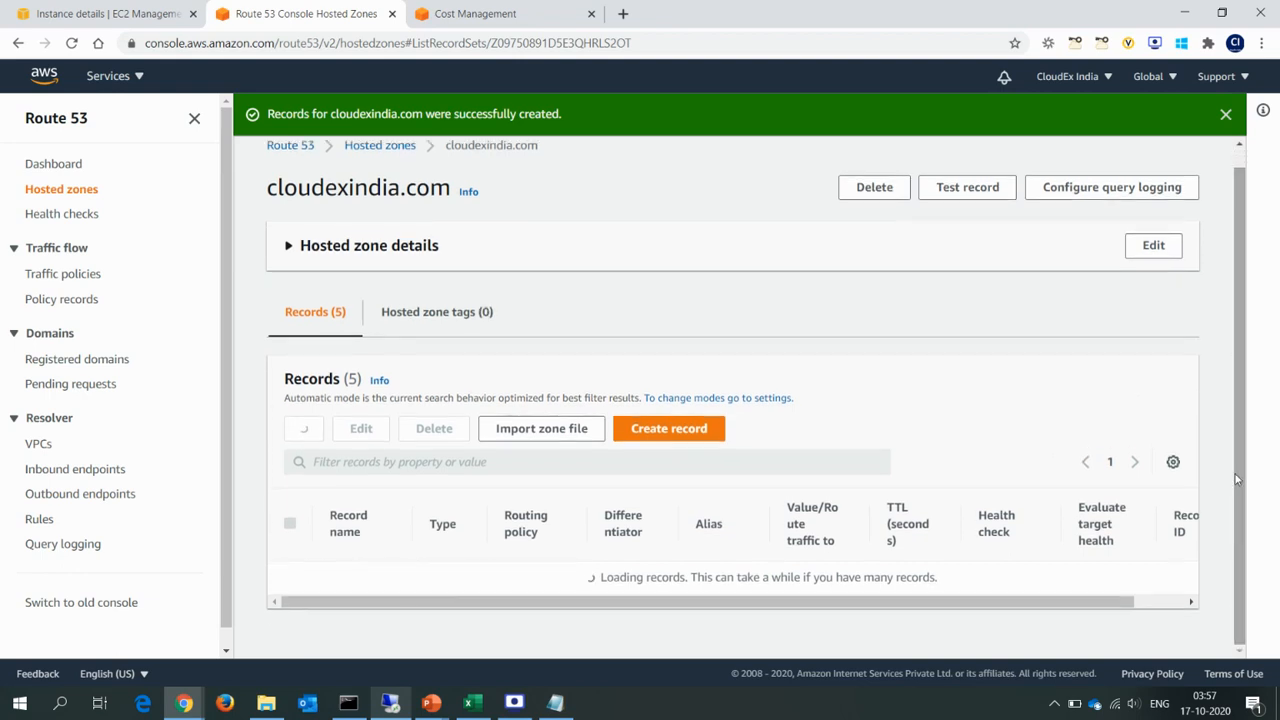
left_click_drag(1240, 384, 1248, 625)
left_click_drag(346, 487, 403, 546)
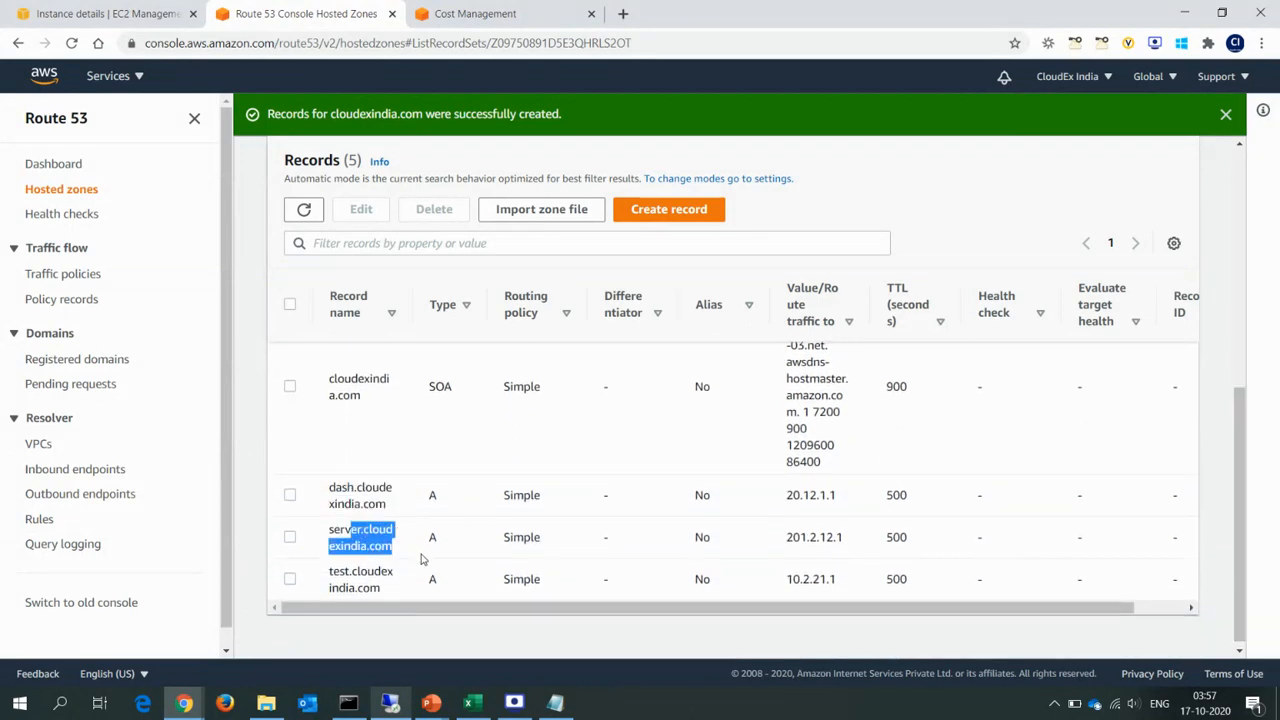
left_click_drag(334, 572, 400, 597)
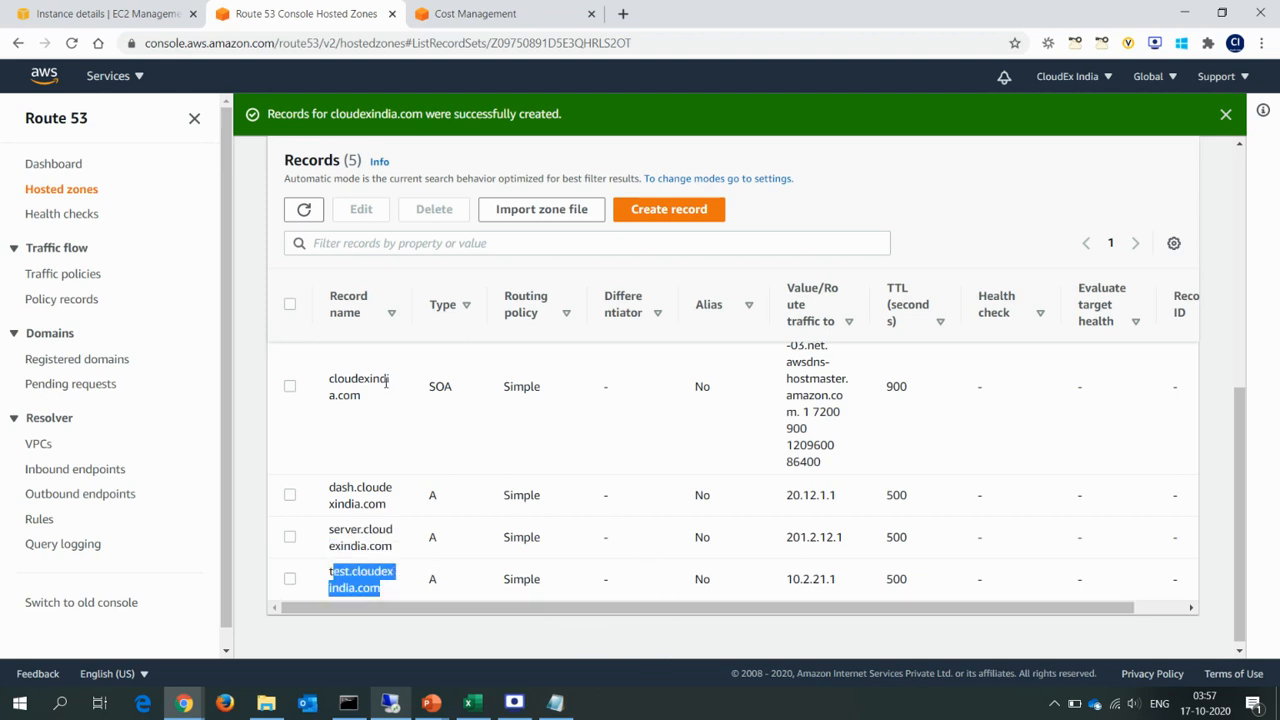
left_click_drag(506, 500, 539, 501)
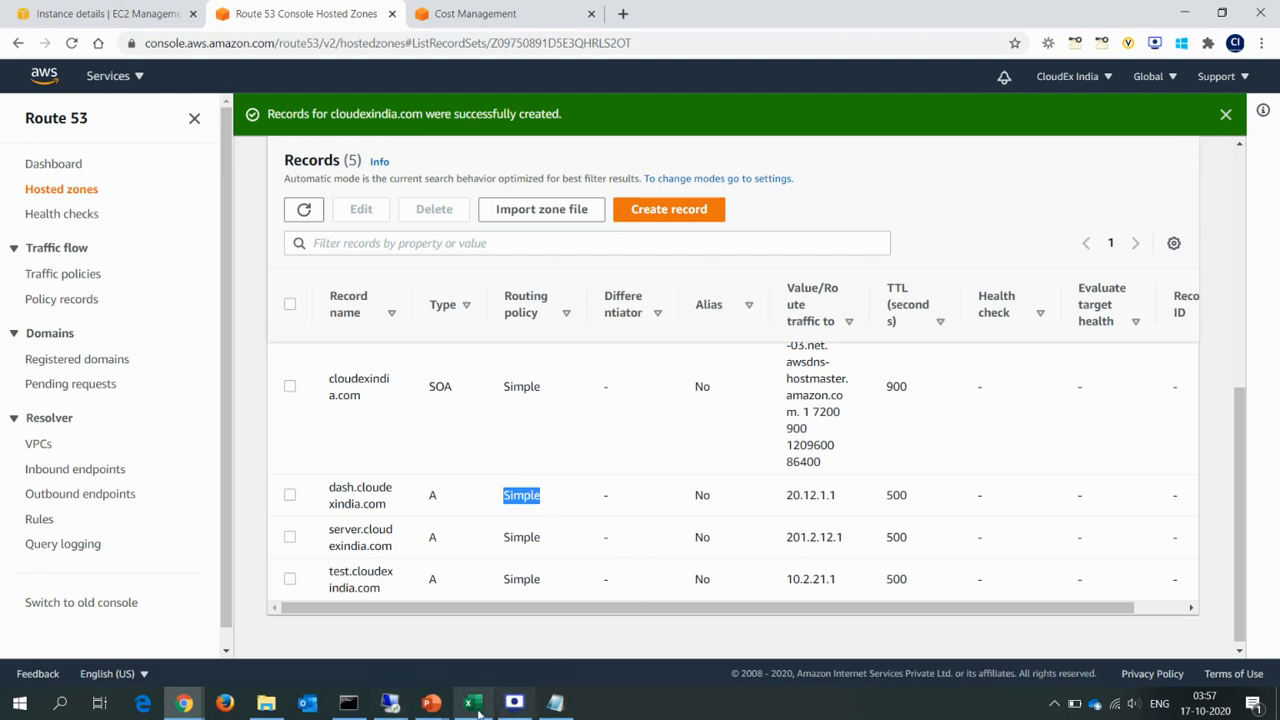
Switch to the DNS server's Remote Desktop session and close the Notepad zone file and the File Explorer window.
left_click(348, 703)
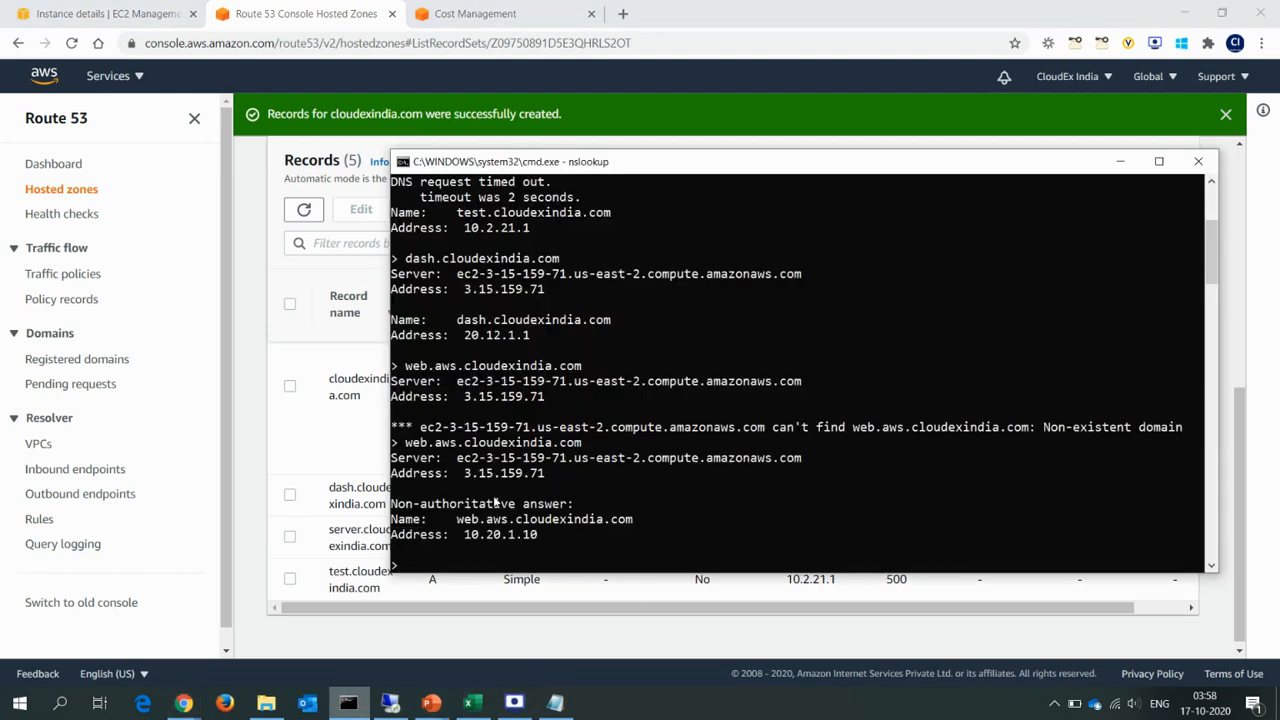
left_click(390, 703)
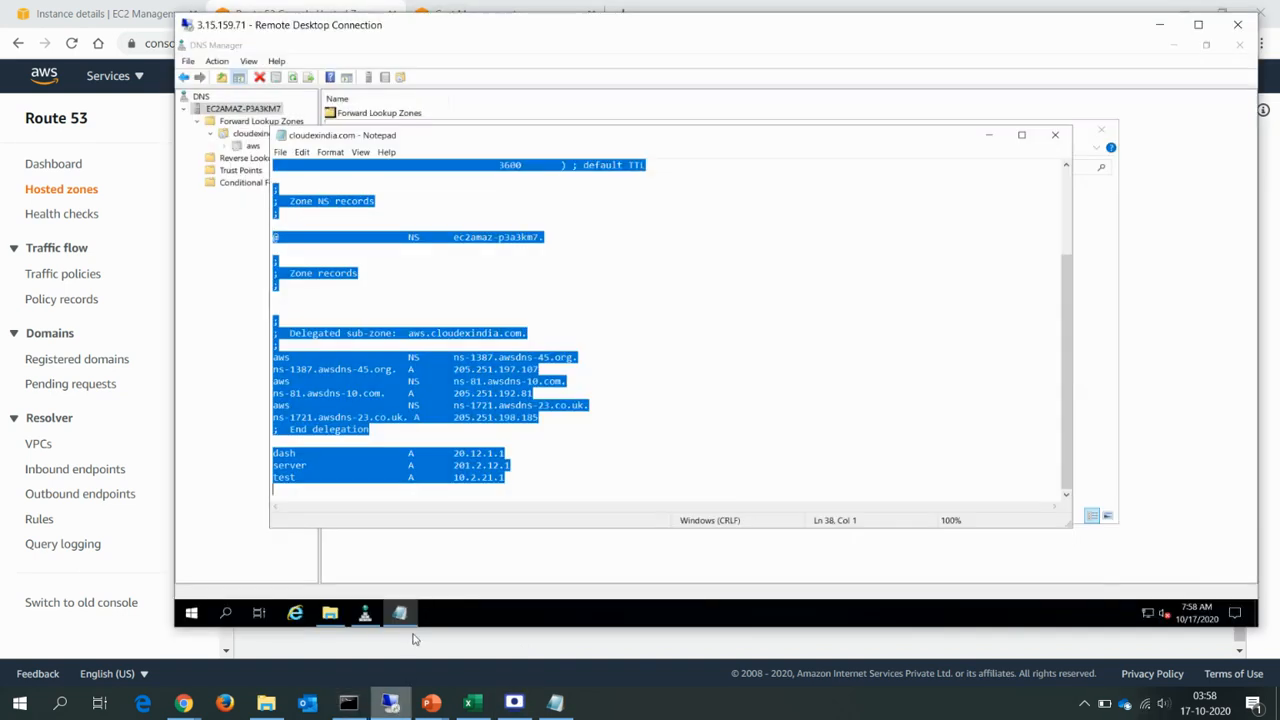
left_click(1055, 134)
left_click(1102, 133)
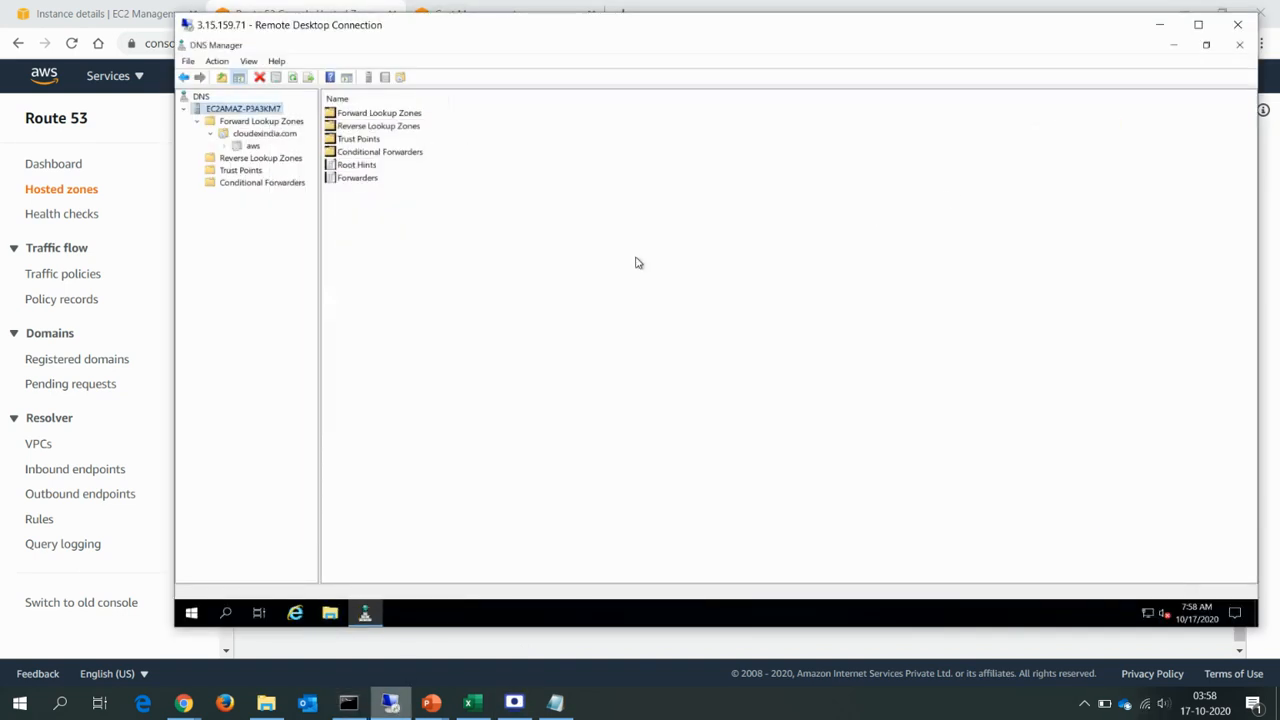
Delete the cloudexindia.com zone from the Forward Lookup Zones in DNS Manager and confirm the deletion.
left_click(252, 134)
right_click(252, 134)
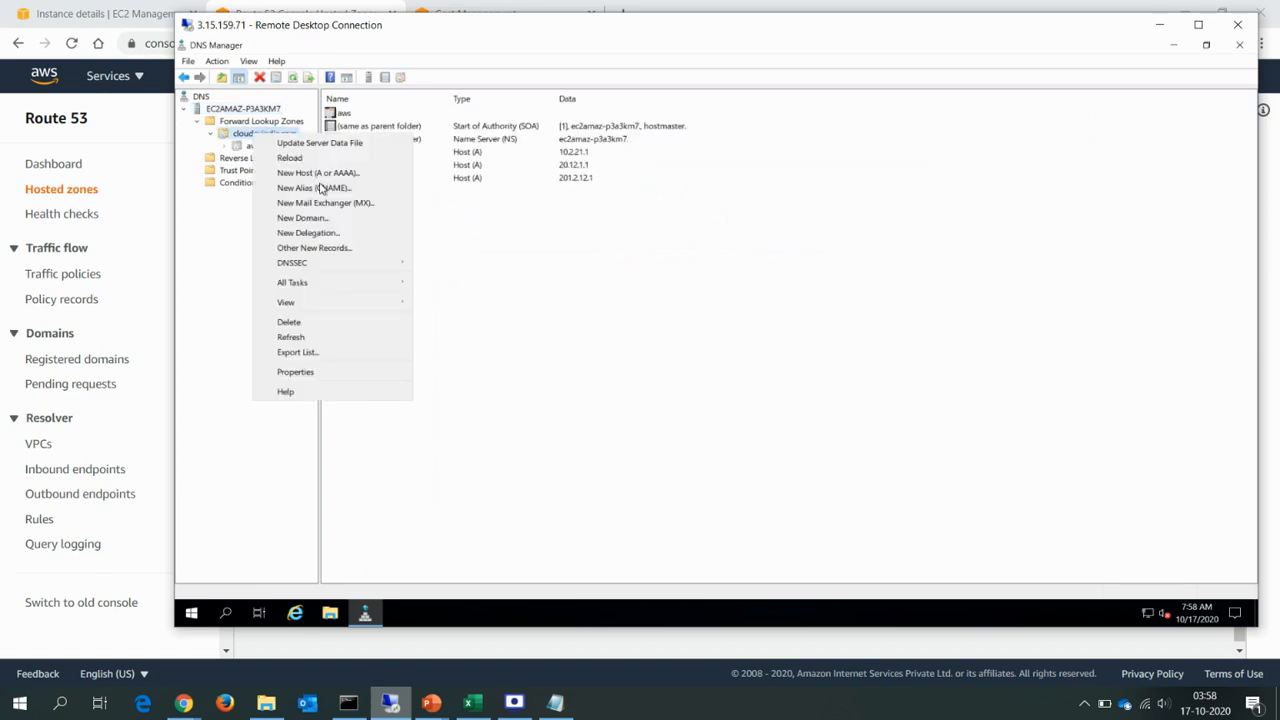
left_click(295, 322)
left_click(763, 424)
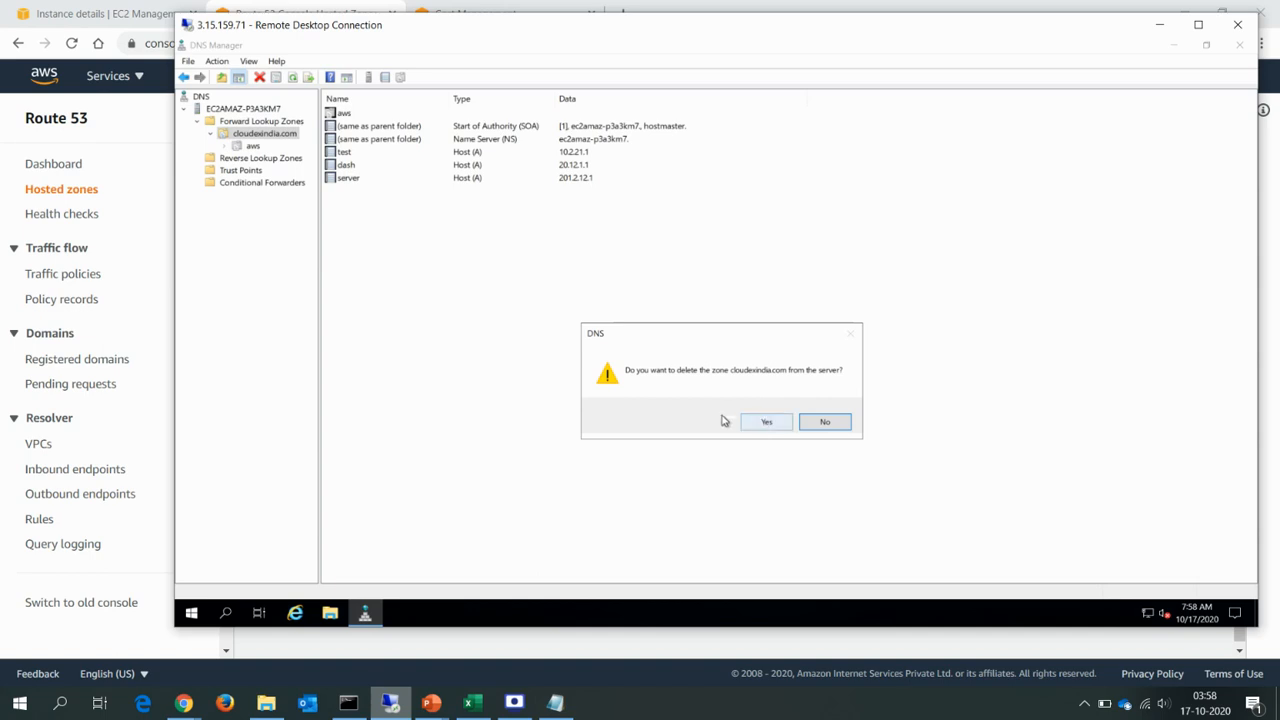
Clear the DNS server's cache in DNS Manager.
left_click(248, 109)
right_click(248, 109)
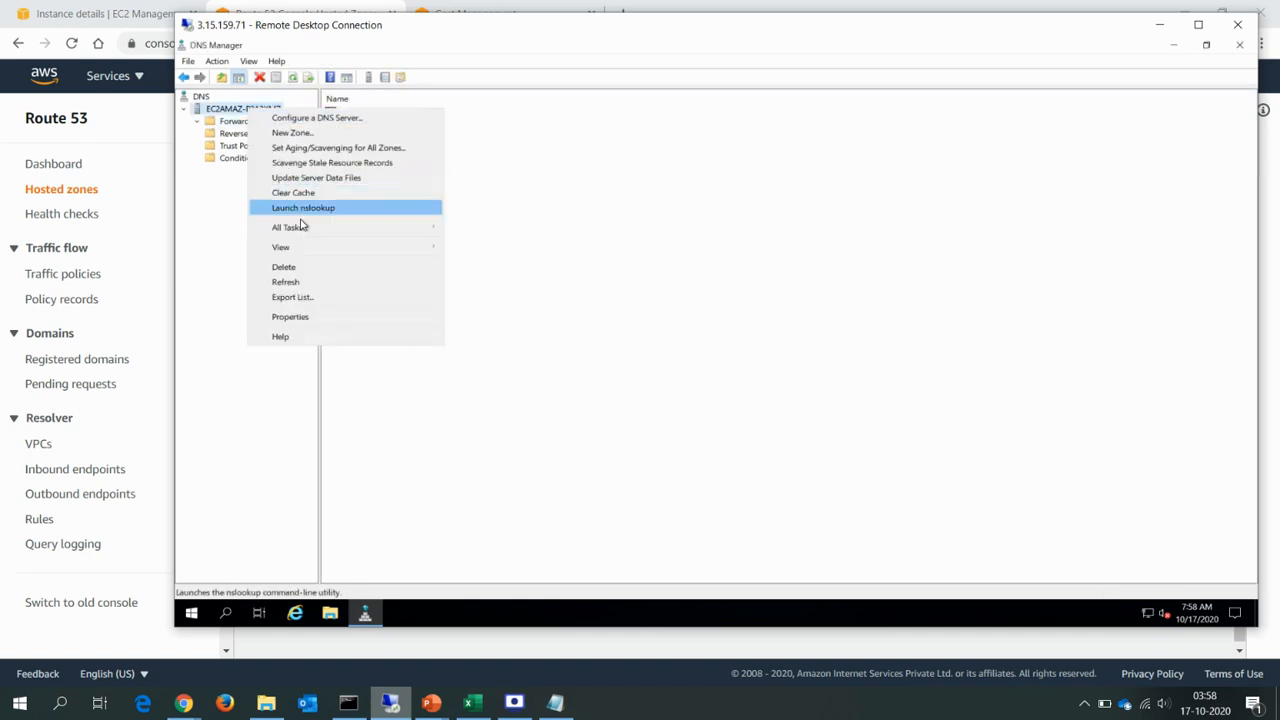
left_click(300, 193)
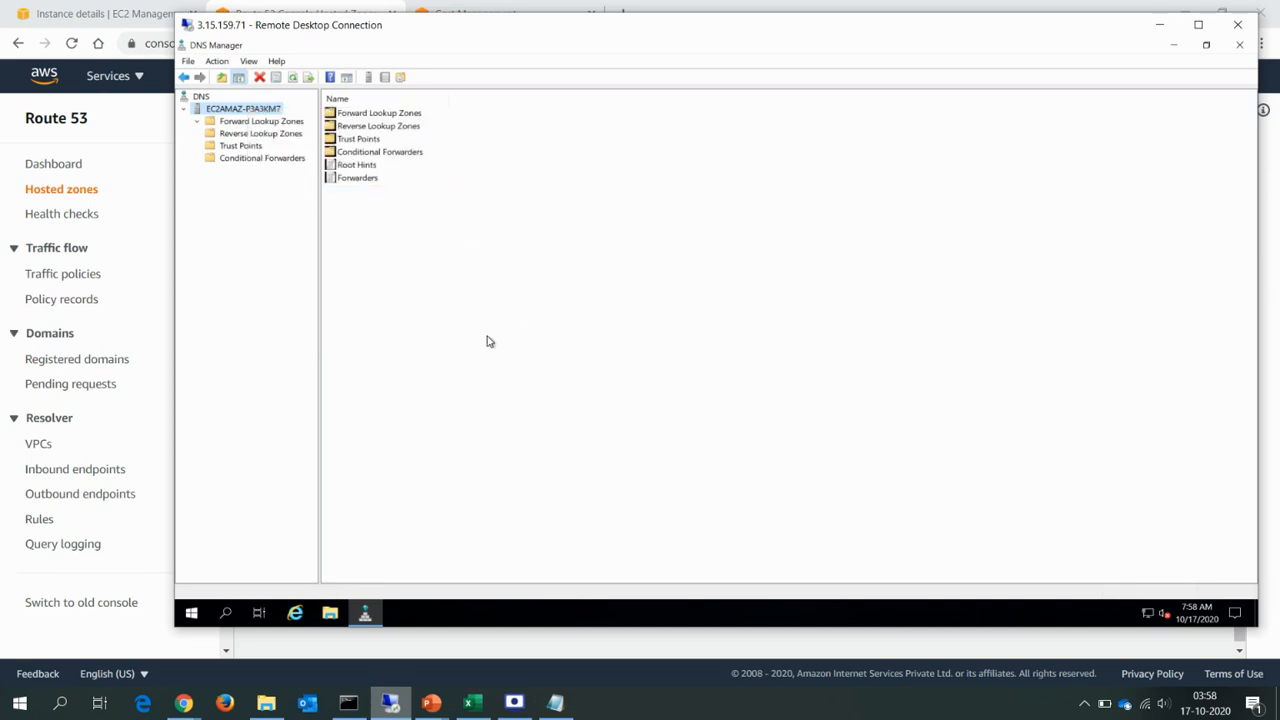
Query dash.cloudexindia.com and test.cloudexindia.com in the Command Prompt's nslookup session and highlight the address of the answering server.
left_click(349, 705)
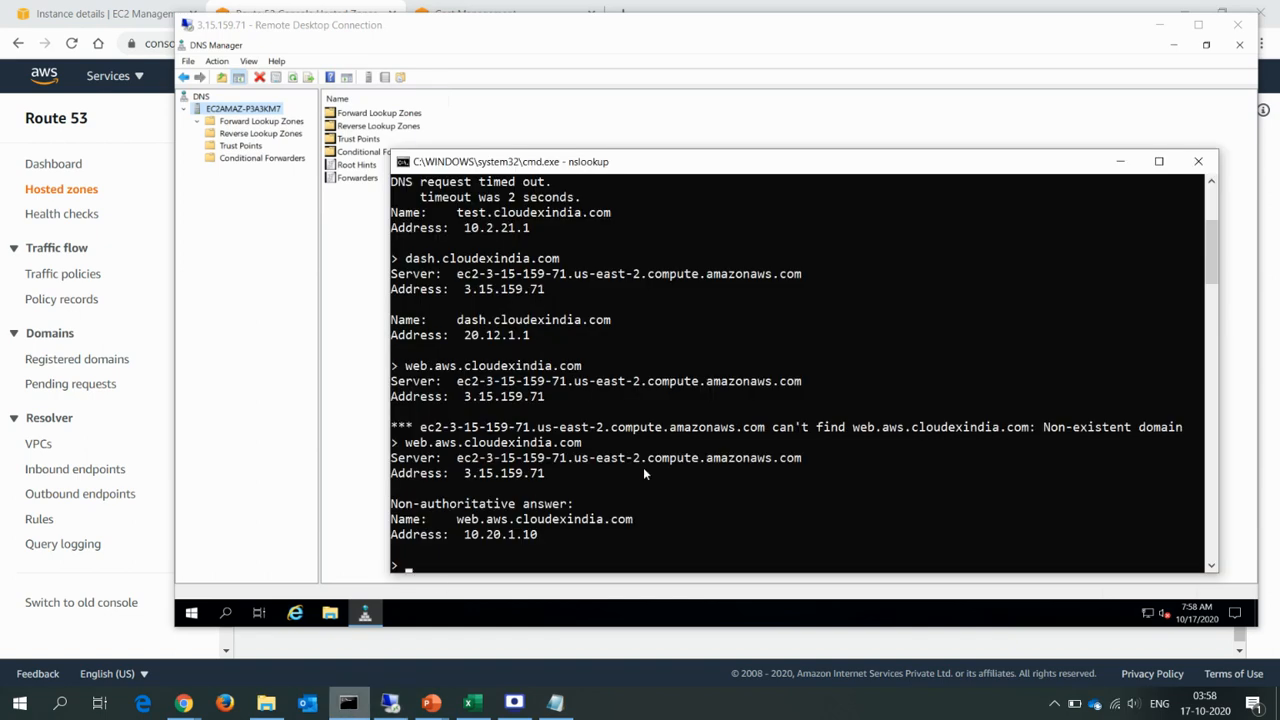
key("Up")
key("Up")
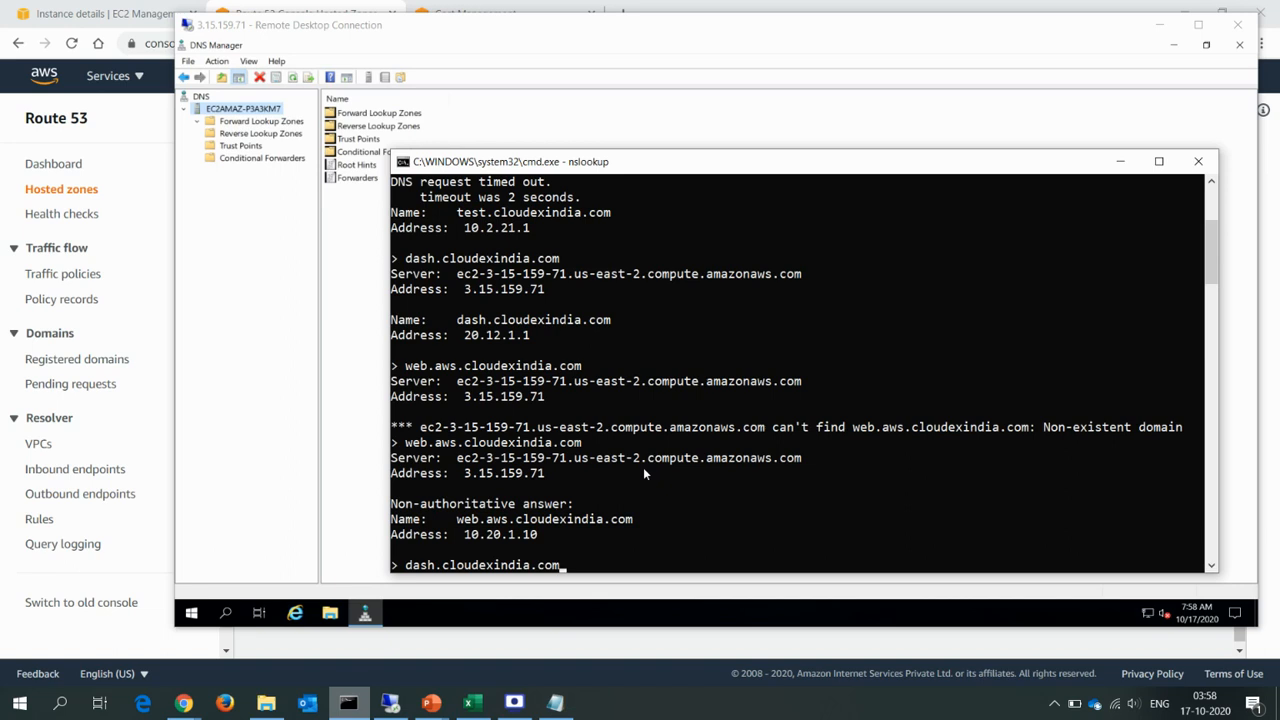
key("Return")
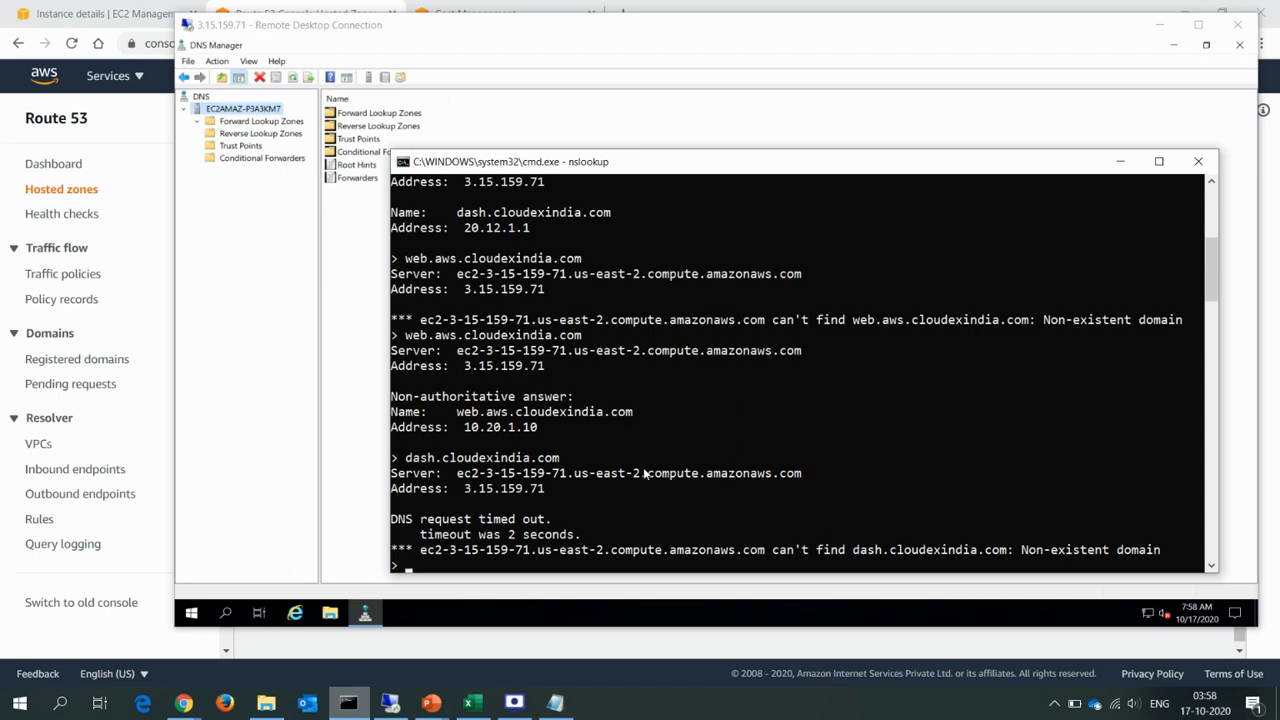
type("test.cloudexindia.com")
key("Return")
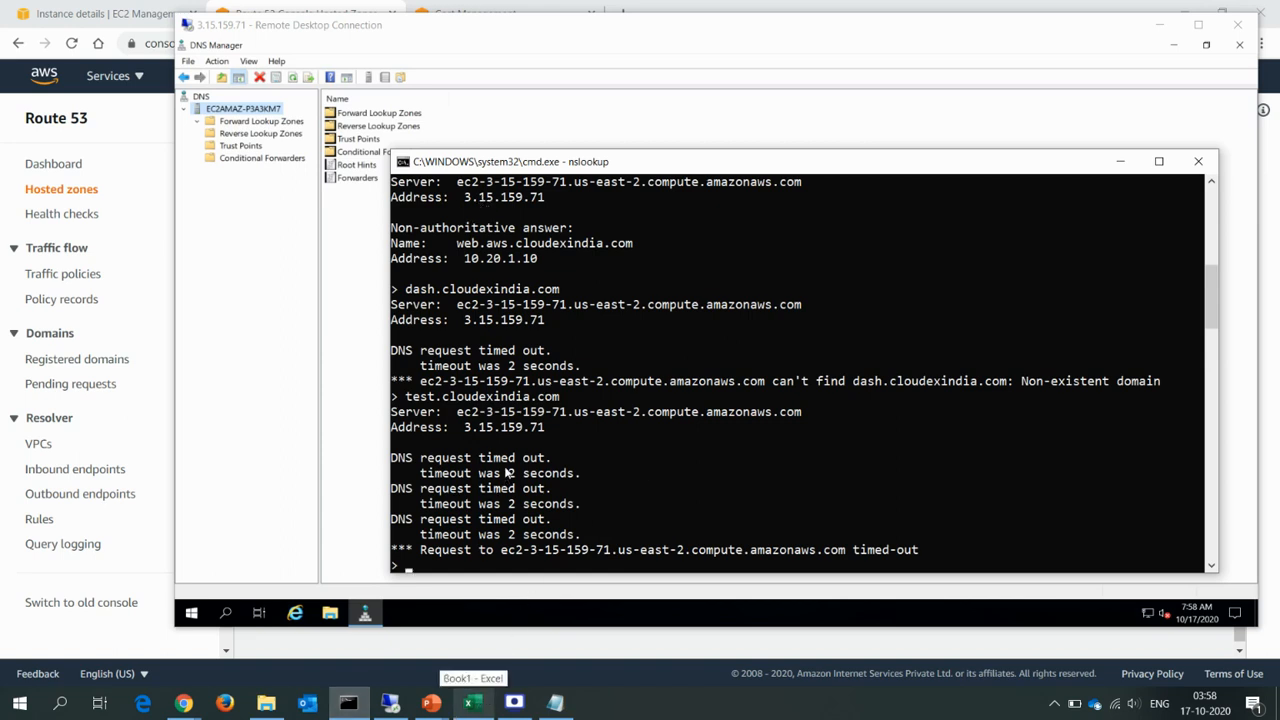
left_click_drag(464, 427, 546, 432)
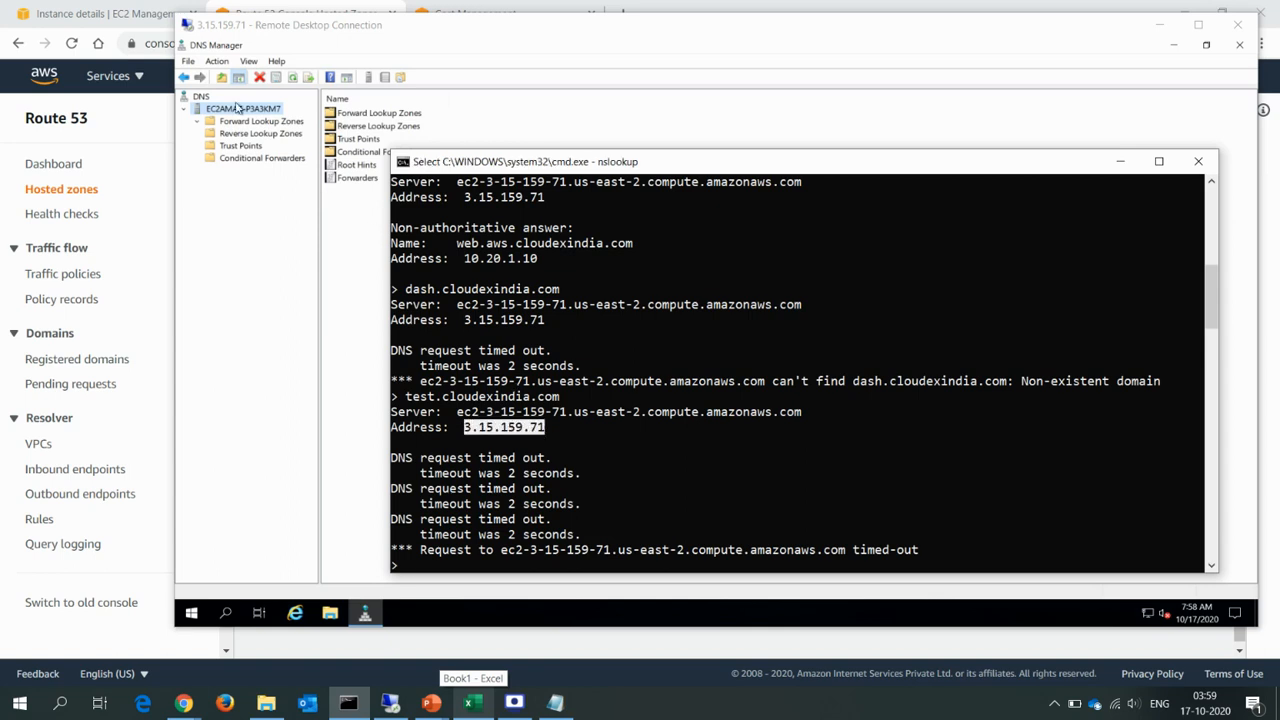
Check the Forward Lookup Zones in the Remote Desktop session's DNS Manager against the cloudexindia.com records in the Route 53 console.
left_click(312, 32)
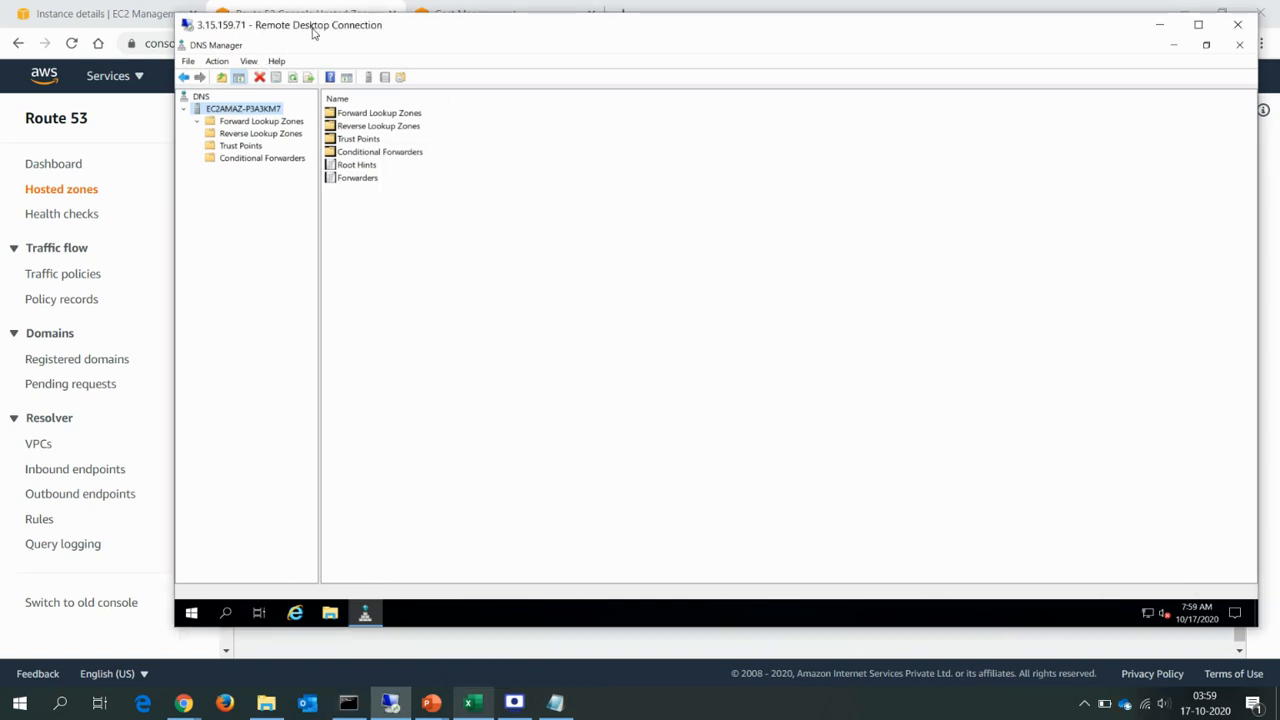
left_click(252, 121)
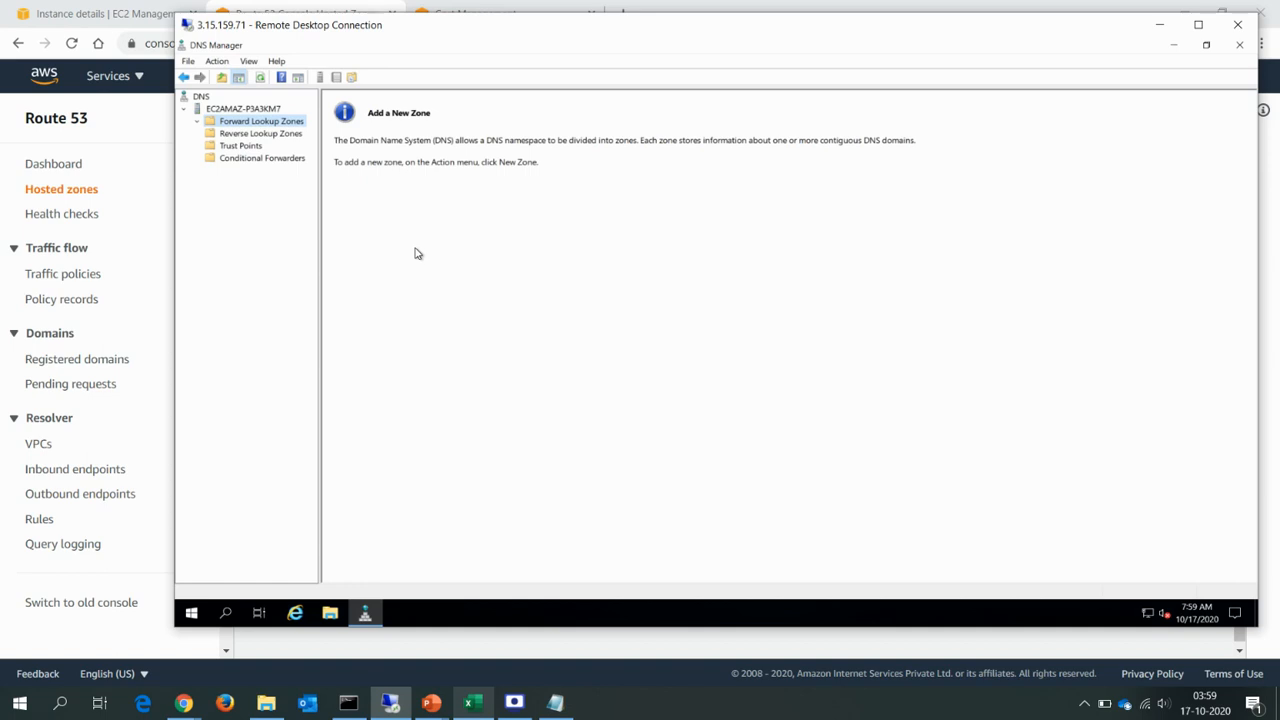
key("alt+Tab")
key("alt+Tab")
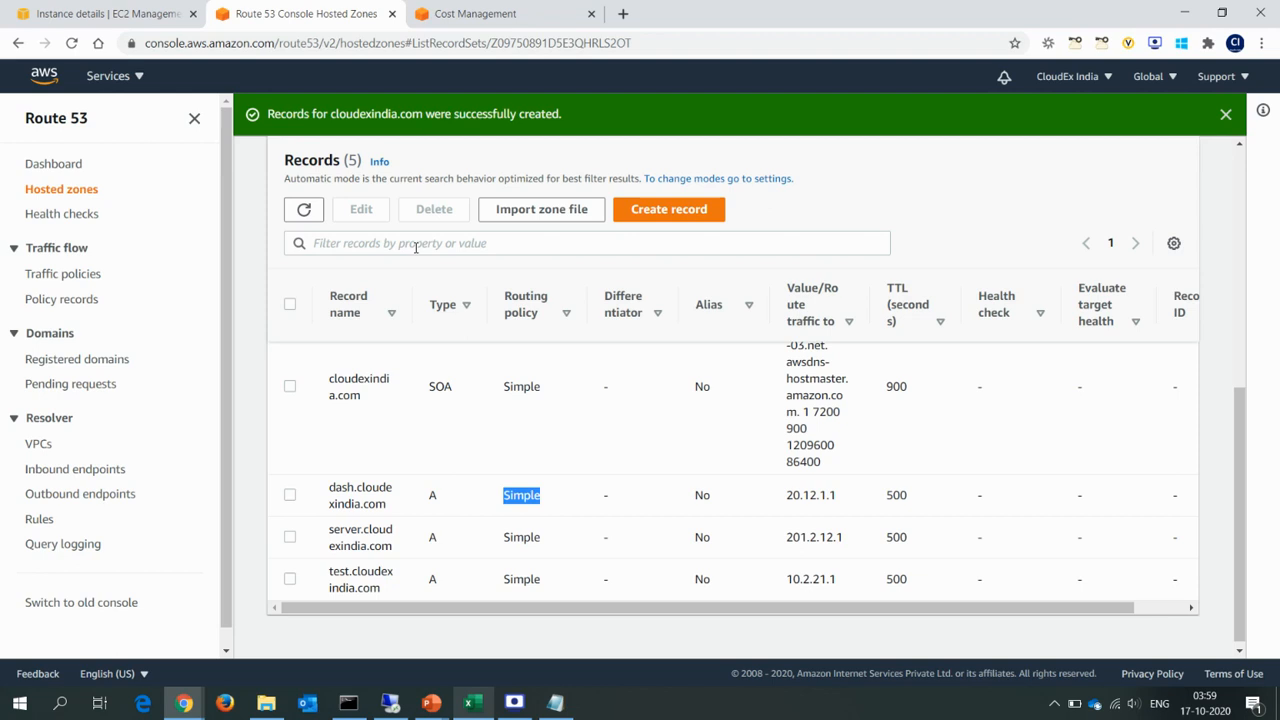
scroll(415, 247, "up", 2)
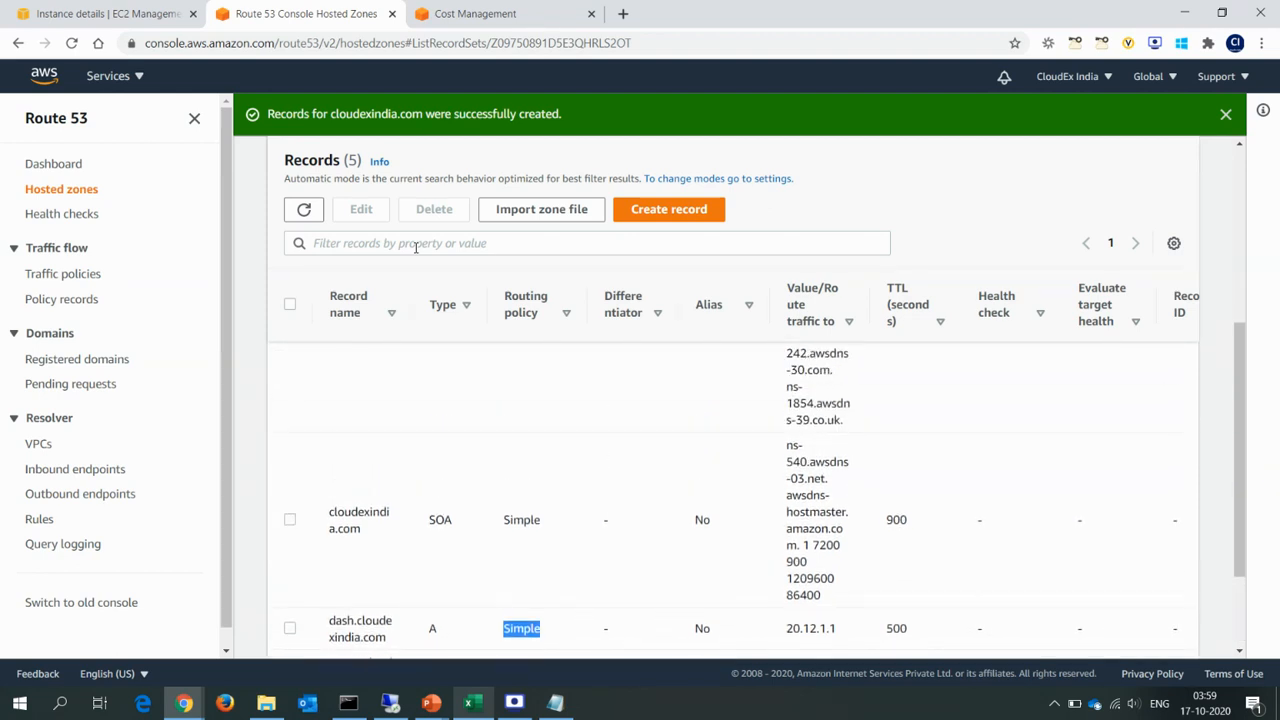
key("alt+Tab")
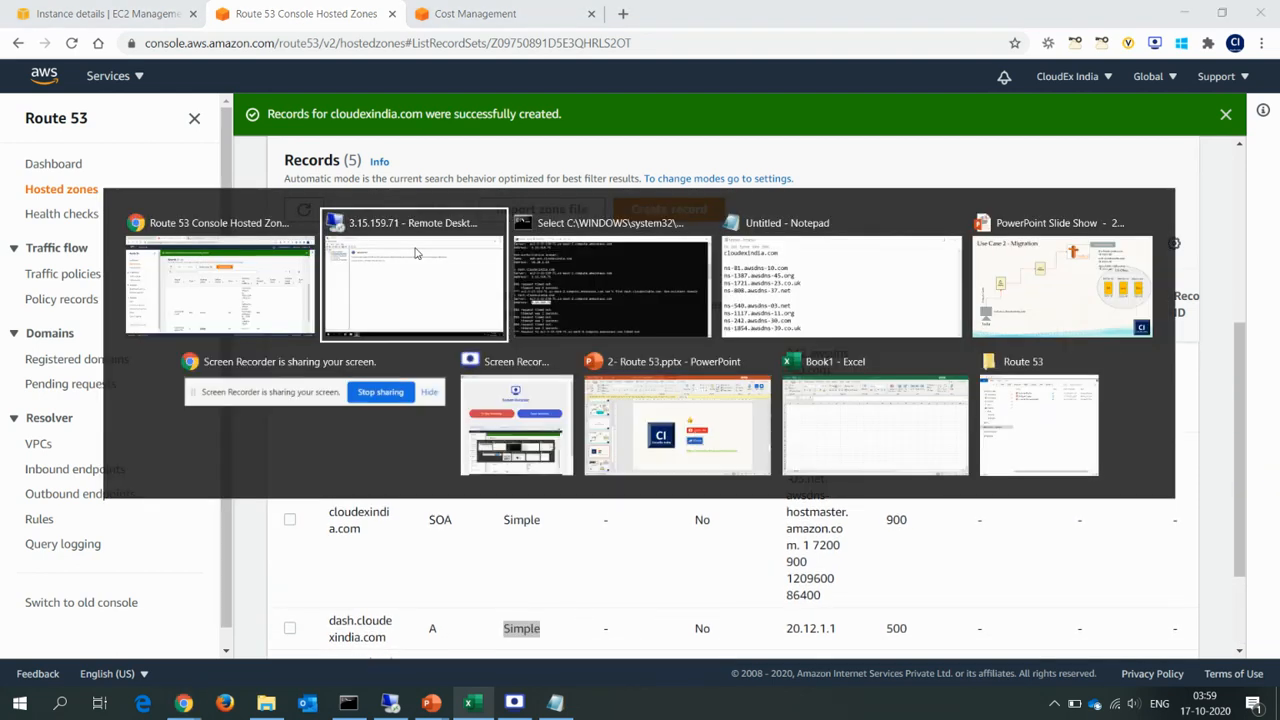
key("alt+Tab")
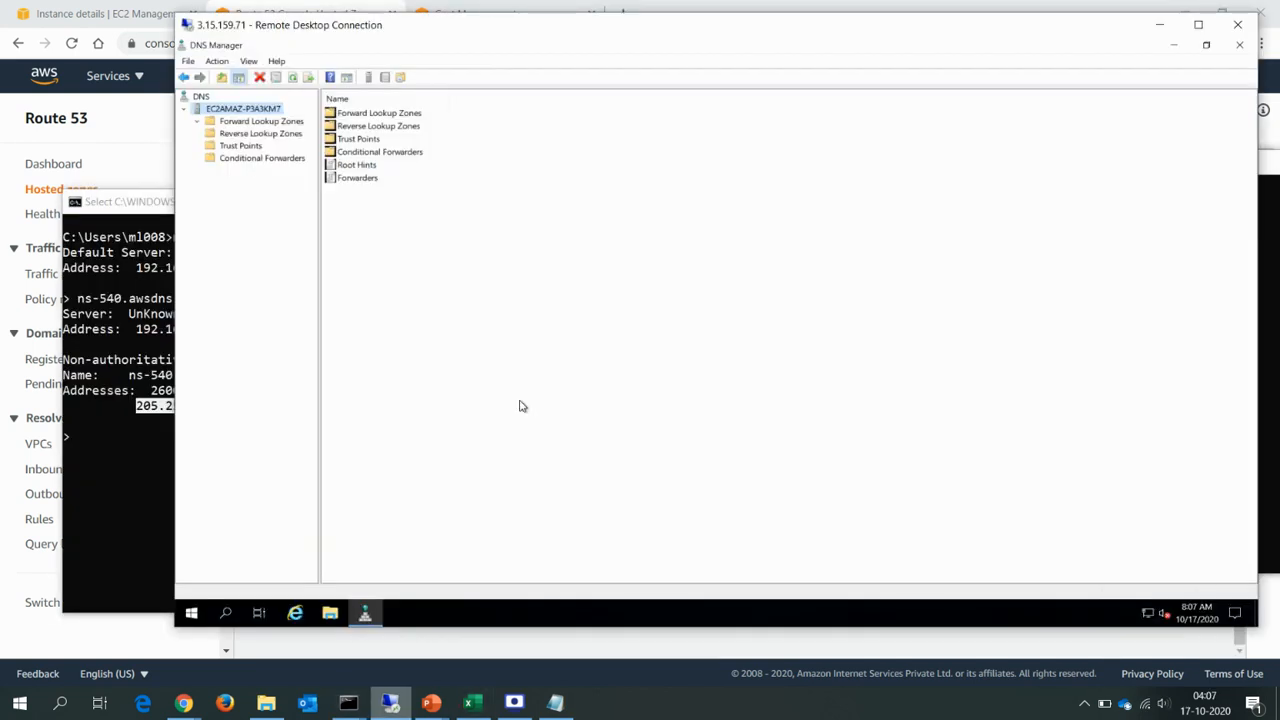
Switch to the PowerPoint slide show and draw ink marks tracing the query from the India client through On-Prem DNS-1 and Cisco Umbrella toward Route 53.
left_click(431, 703)
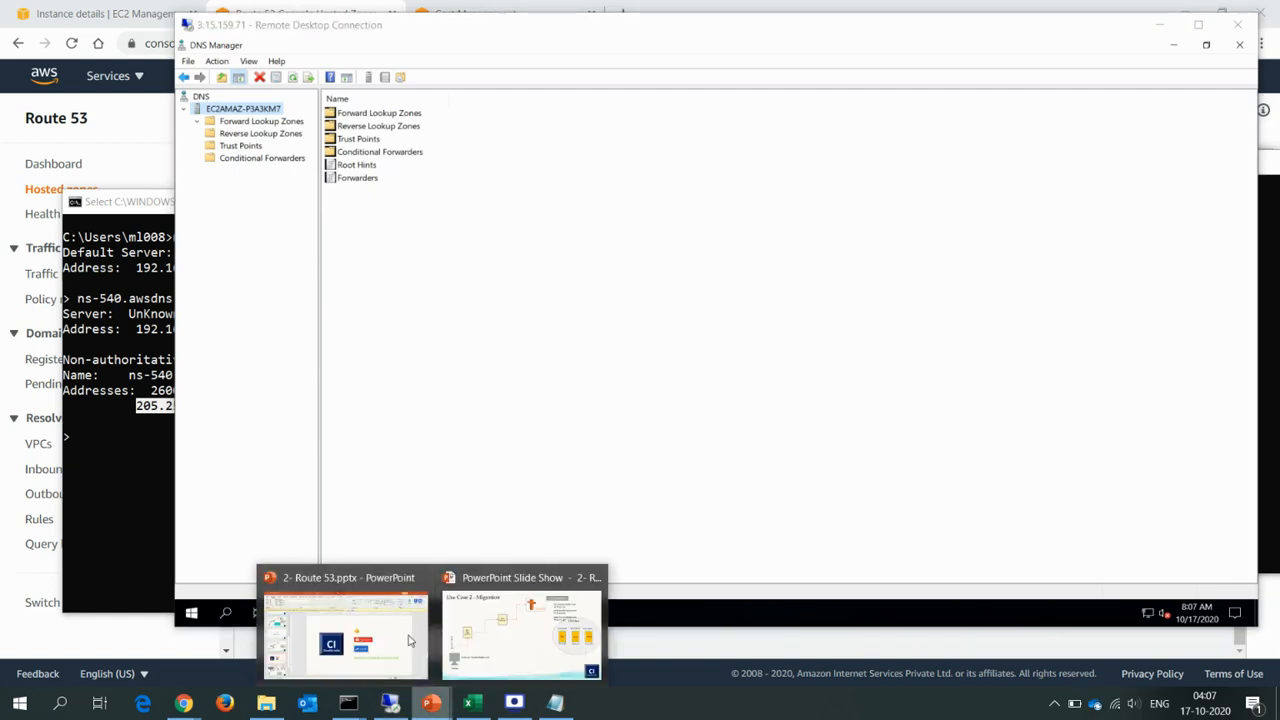
left_click(468, 646)
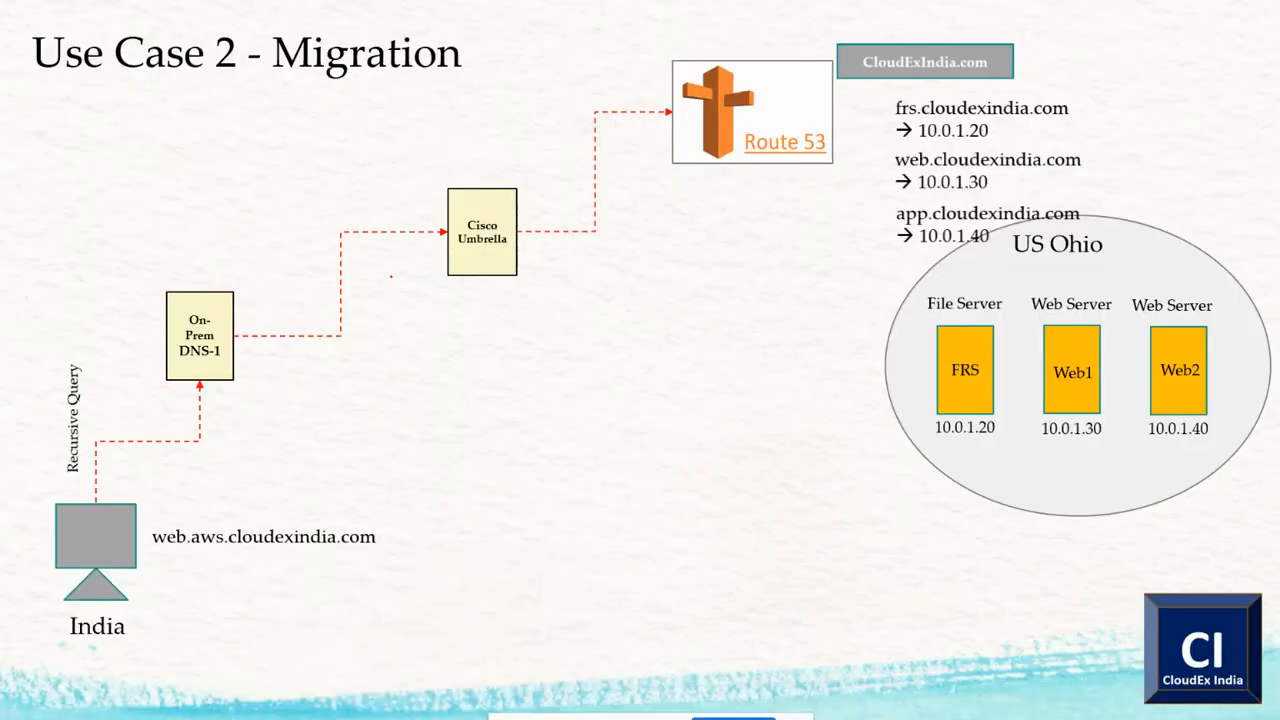
mouse_move(193, 286)
left_mouse_down()
mouse_move(150, 358)
mouse_move(250, 380)
mouse_move(218, 282)
mouse_move(198, 282)
mouse_move(240, 280)
left_mouse_up()
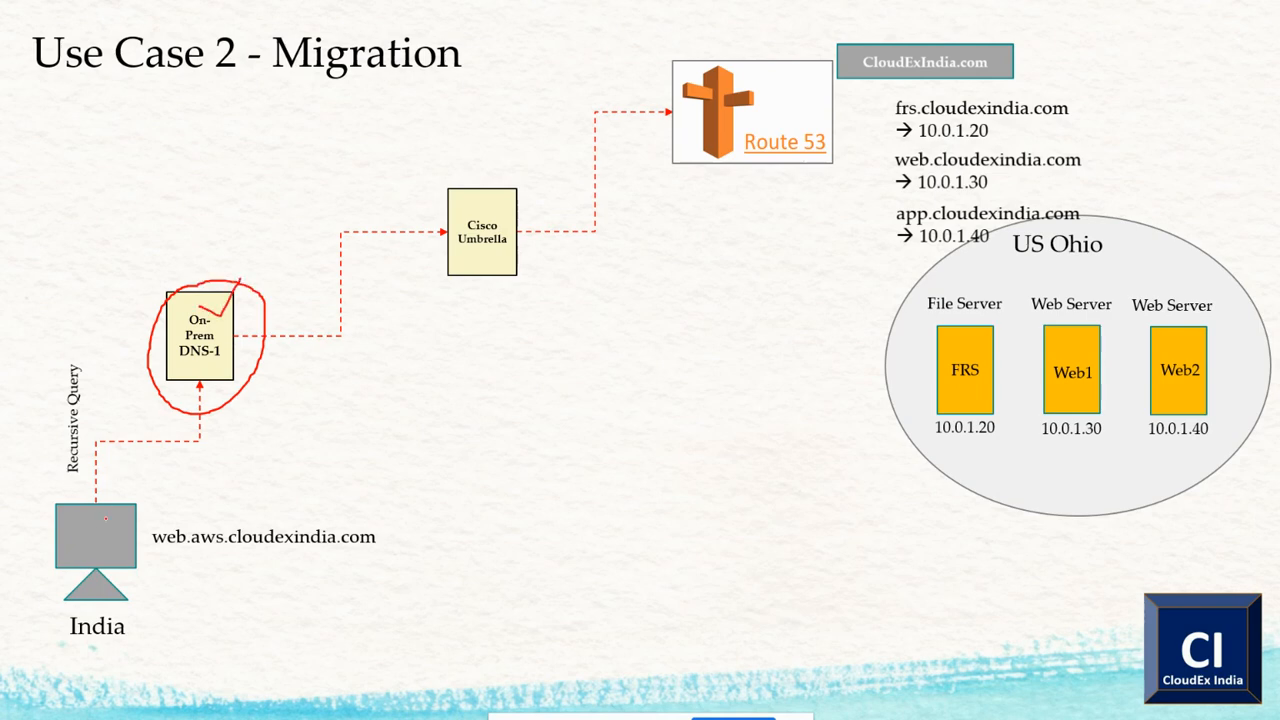
left_click_drag(87, 531, 130, 410)
mouse_move(137, 373)
left_mouse_down()
mouse_move(176, 394)
mouse_move(150, 430)
left_mouse_up()
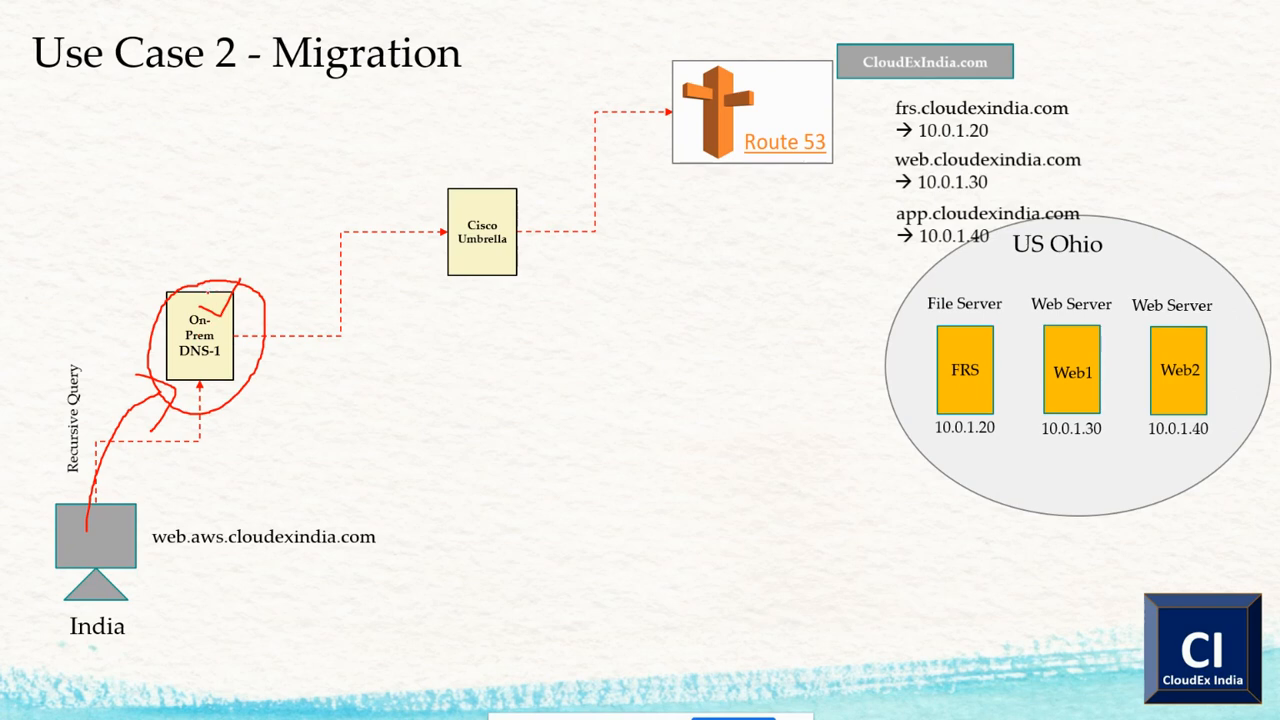
mouse_move(206, 292)
left_mouse_down()
mouse_move(232, 244)
mouse_move(350, 178)
mouse_move(428, 216)
mouse_move(441, 172)
mouse_move(467, 188)
mouse_move(564, 99)
mouse_move(617, 97)
mouse_move(597, 117)
left_mouse_up()
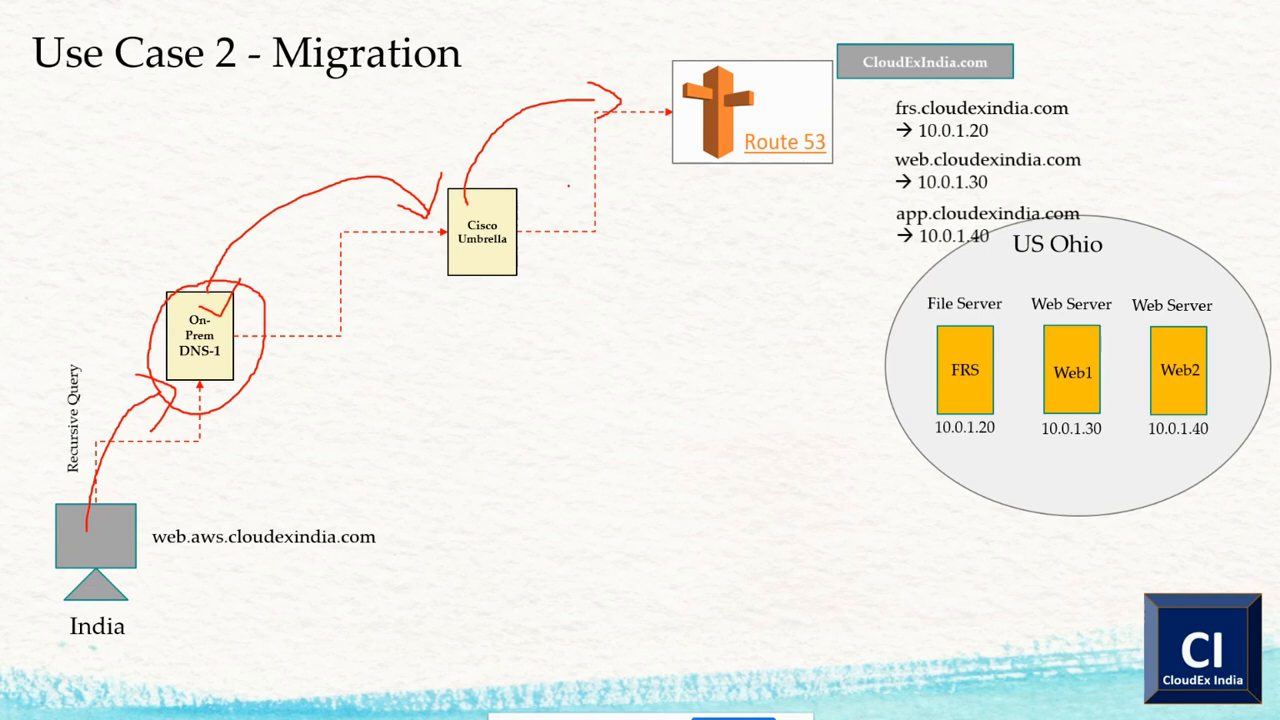
mouse_move(518, 203)
left_mouse_down()
mouse_move(542, 199)
mouse_move(566, 237)
mouse_move(604, 219)
left_mouse_up()
Switch to the DNS server's Remote Desktop session and open its list of forwarders for editing in the server properties.
key("alt+Tab")
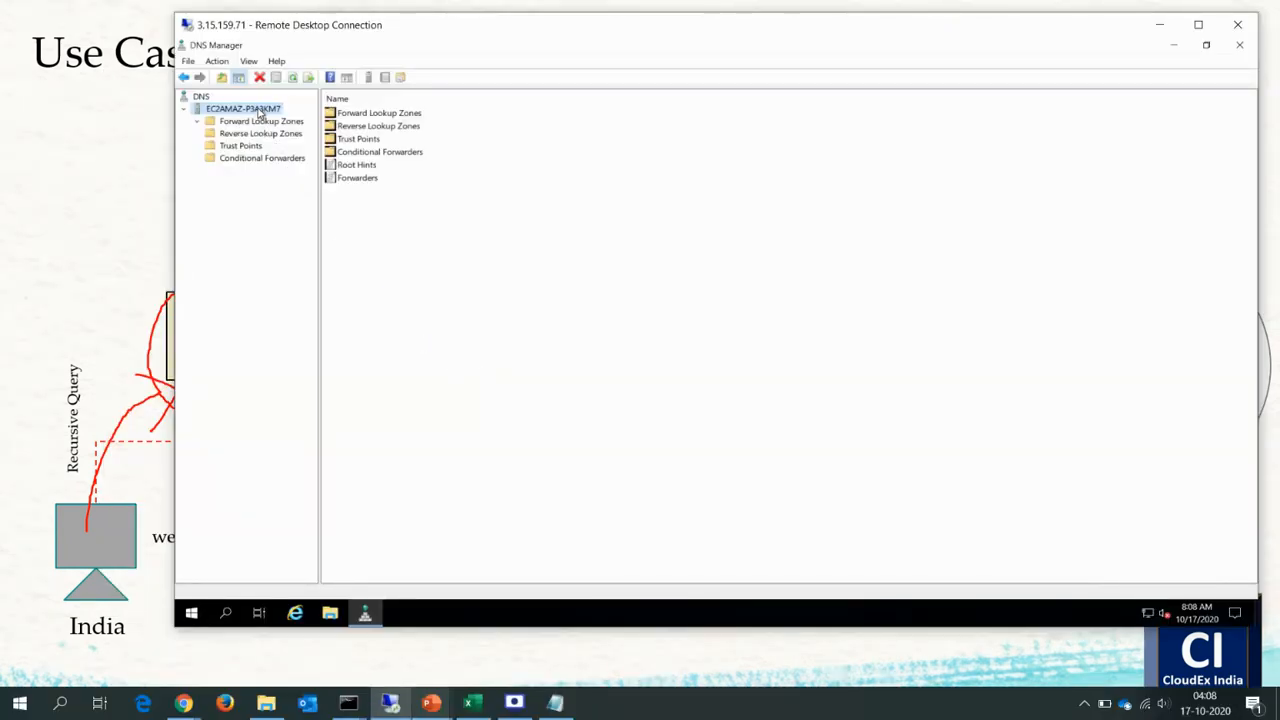
right_click(260, 113)
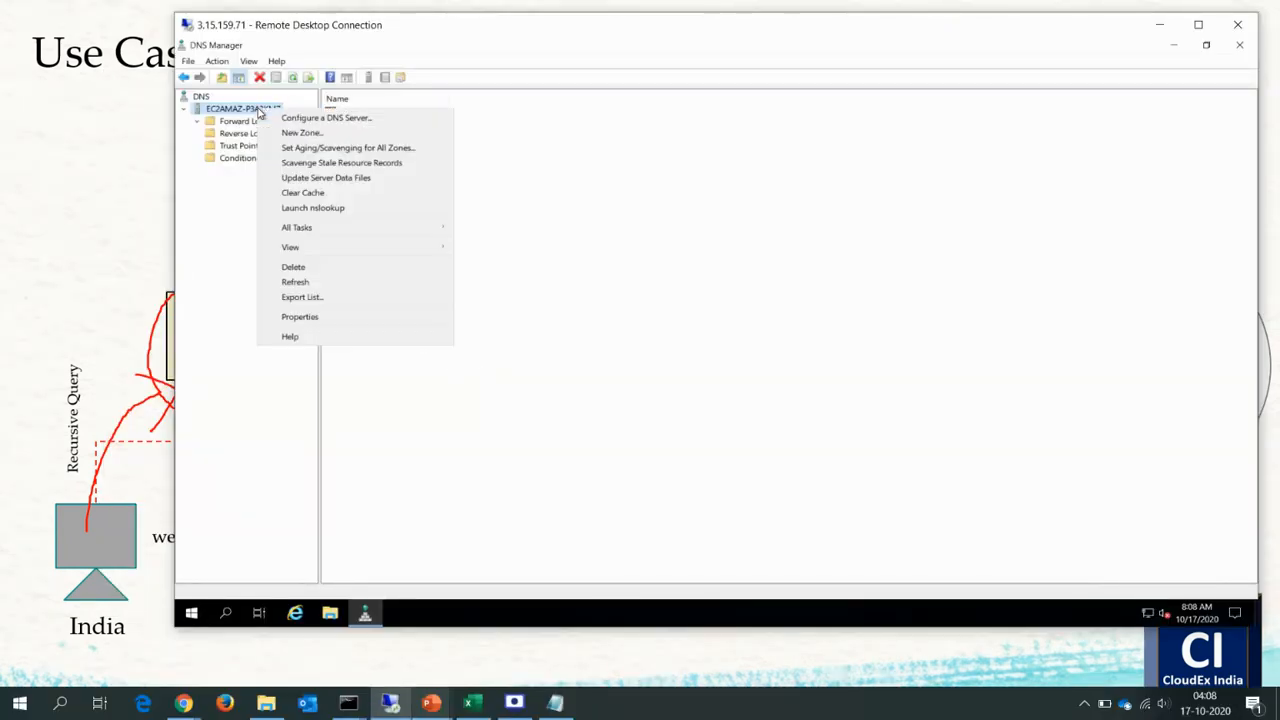
left_click(319, 317)
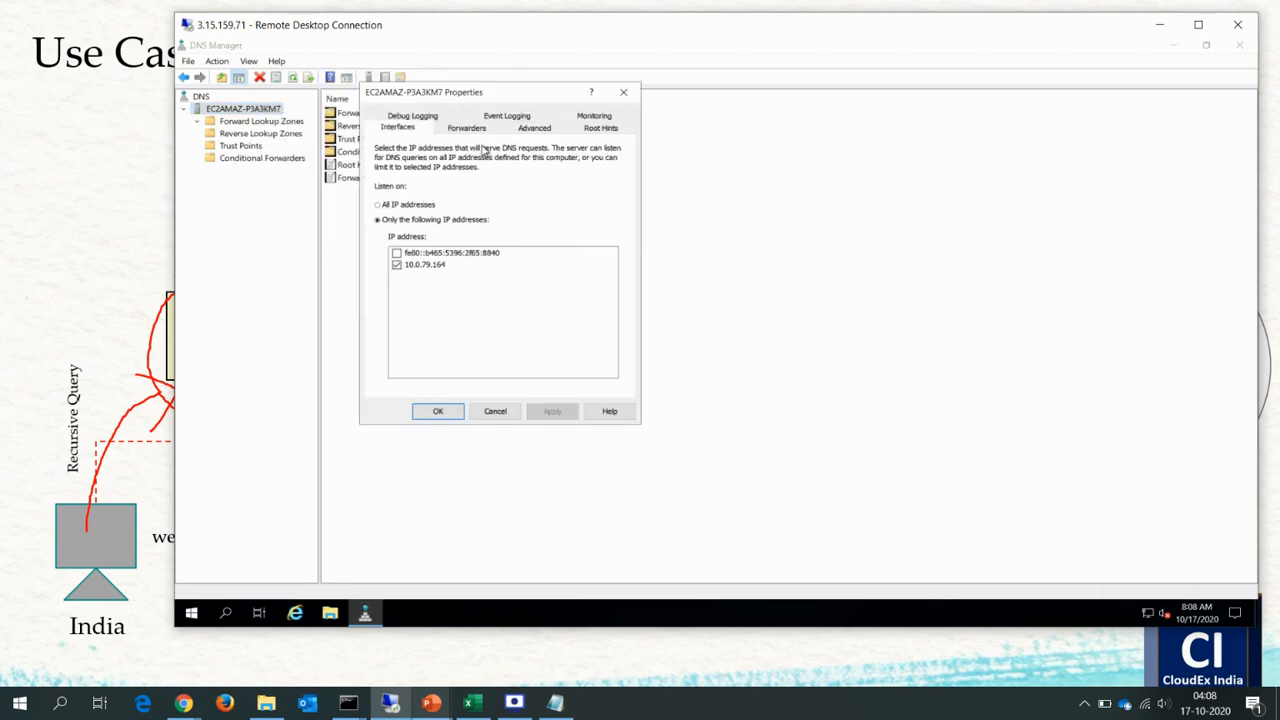
left_click(467, 128)
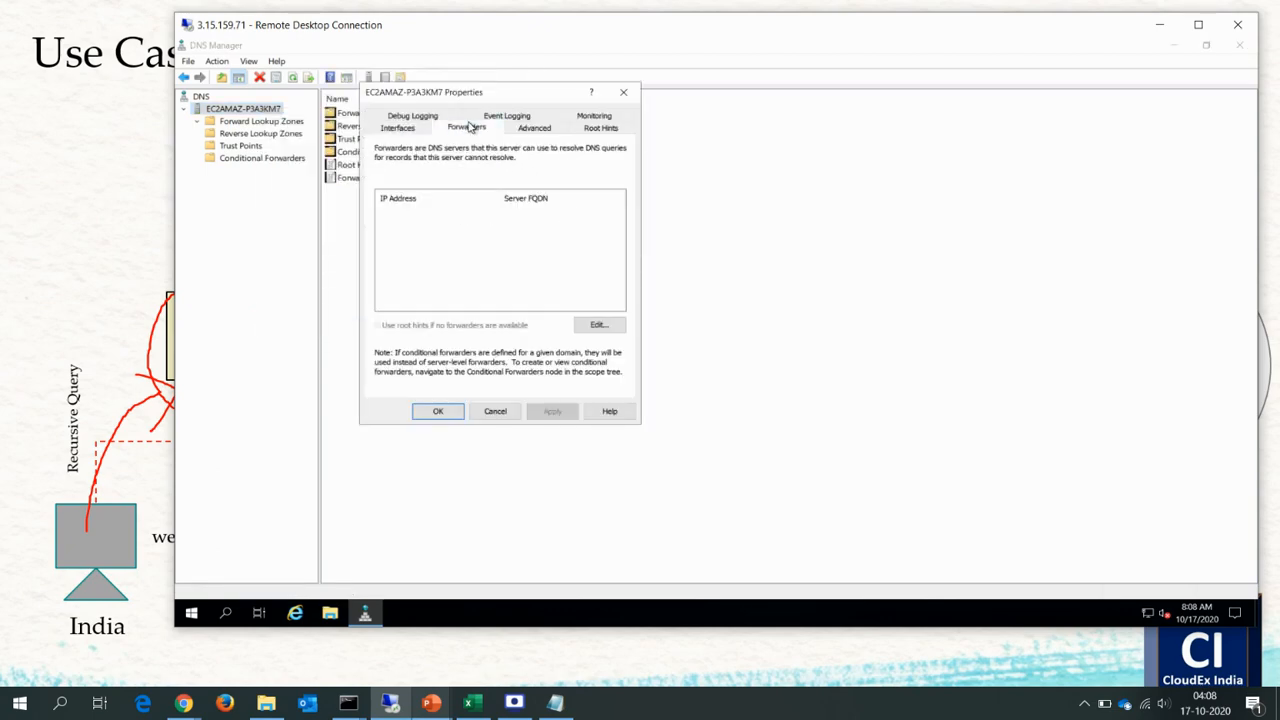
left_click(586, 330)
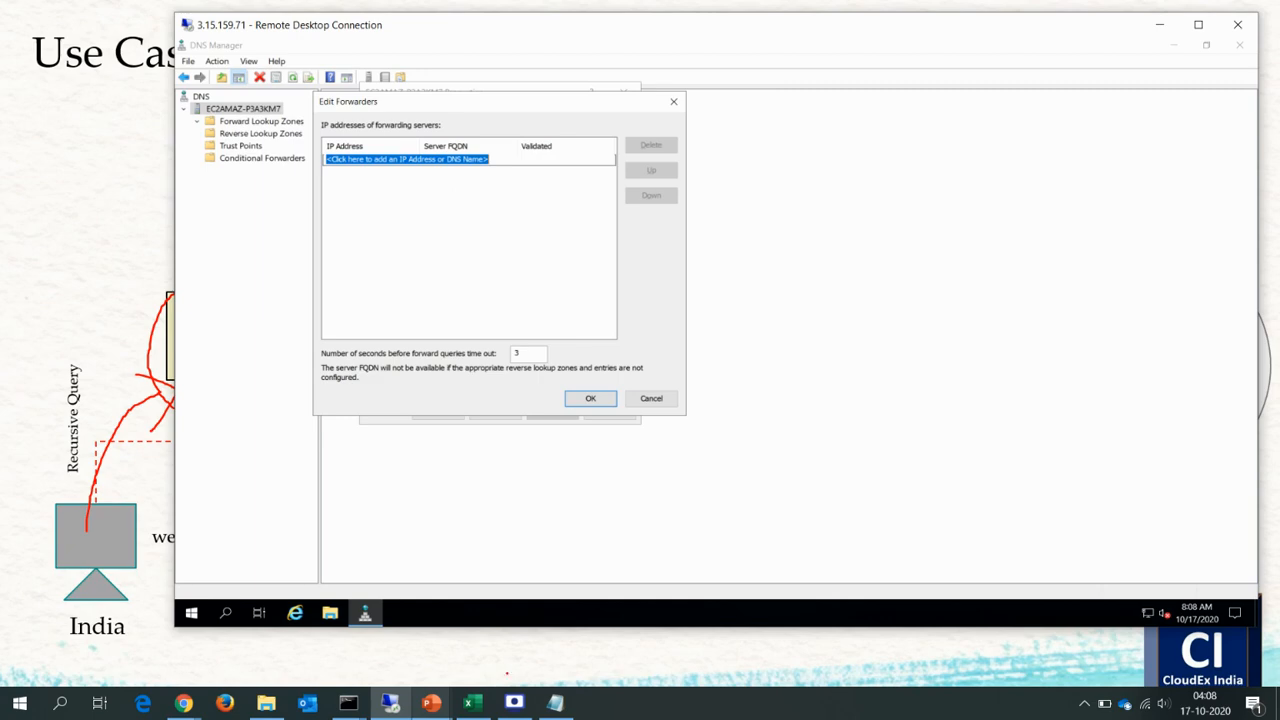
Look up the hosted zone's name servers in Notepad and copy ns-540.awsdns-03.net's address 205.251.194.28 from the nslookup window in Command Prompt.
left_click(555, 703)
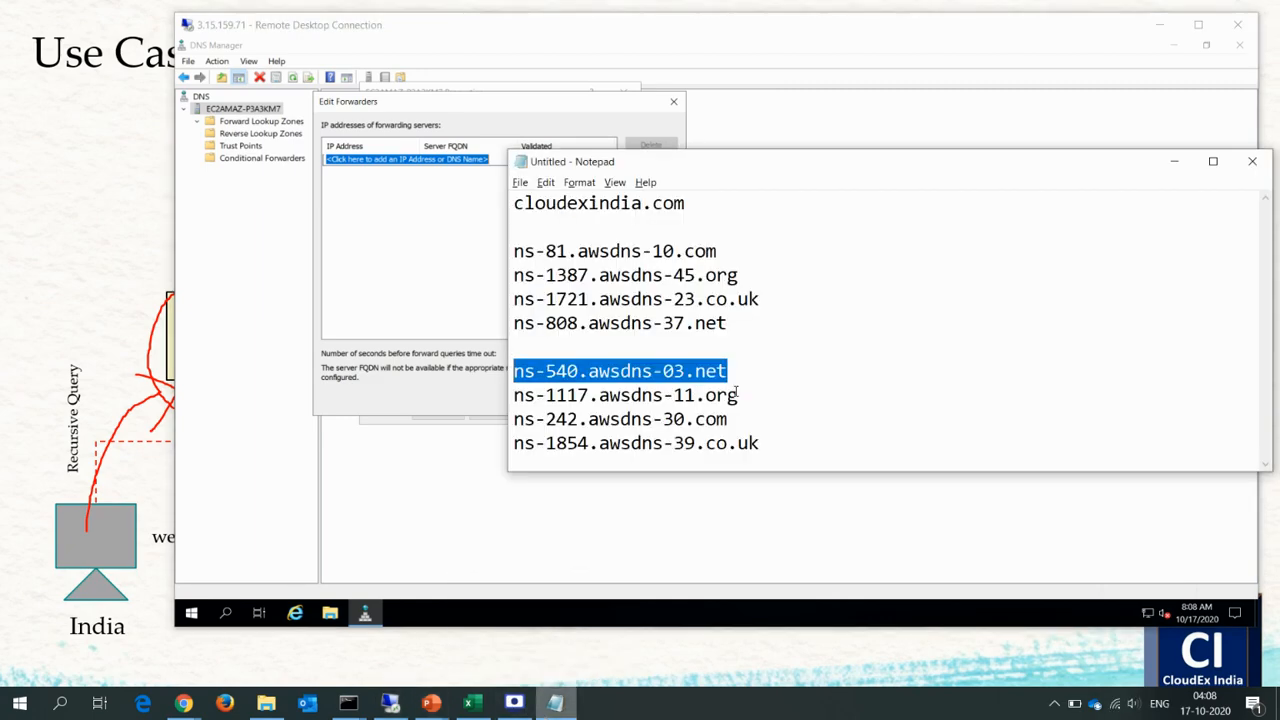
left_click(737, 394)
left_click_drag(762, 443, 510, 376)
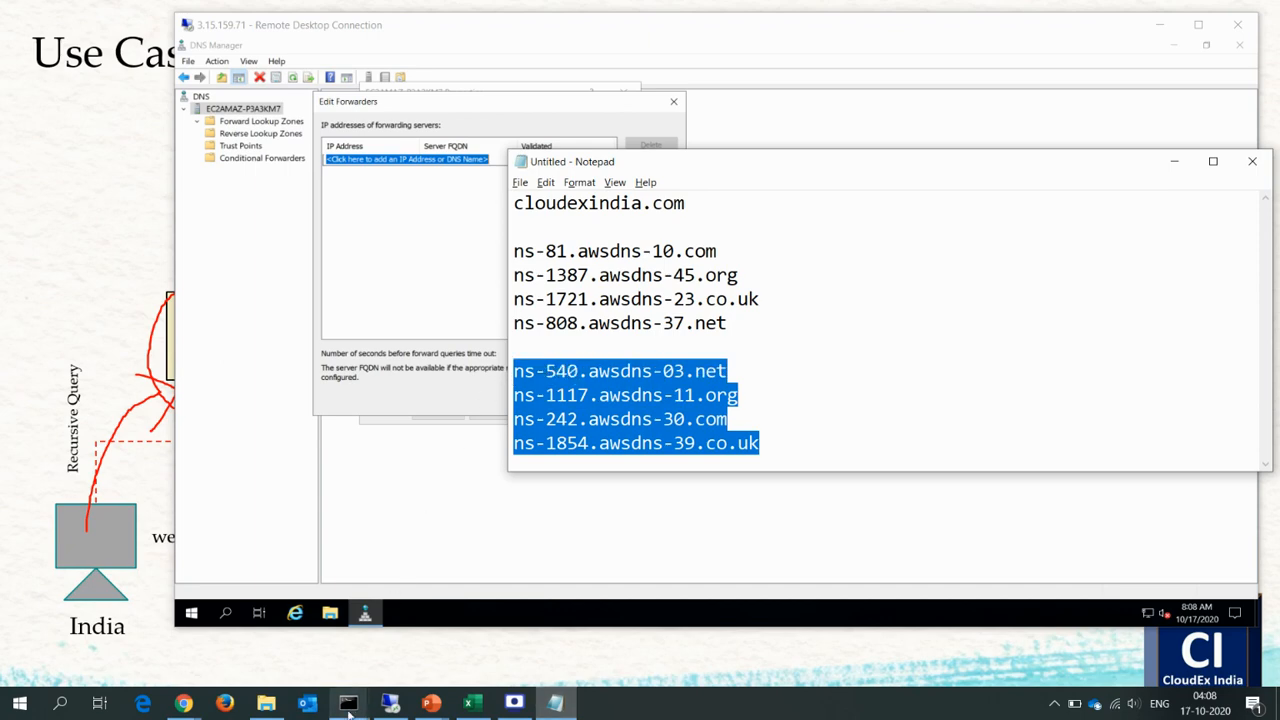
mouse_move(348, 705)
left_click(435, 630)
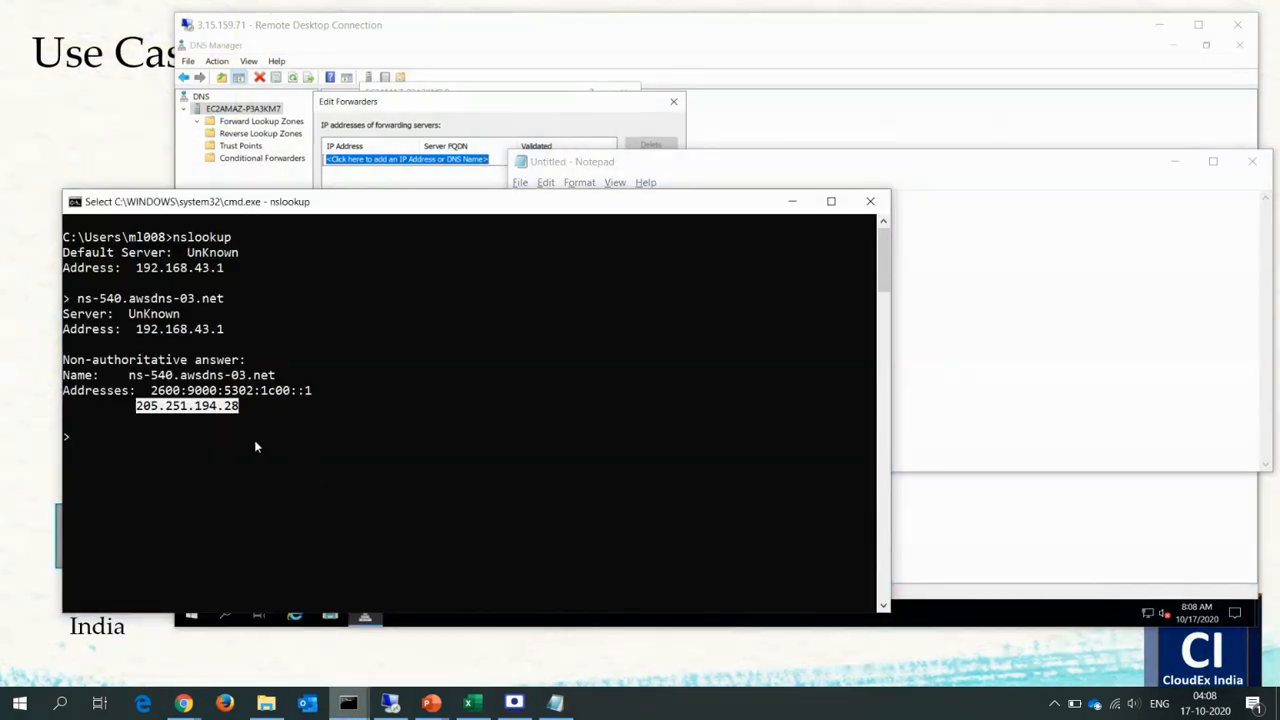
right_click(272, 388)
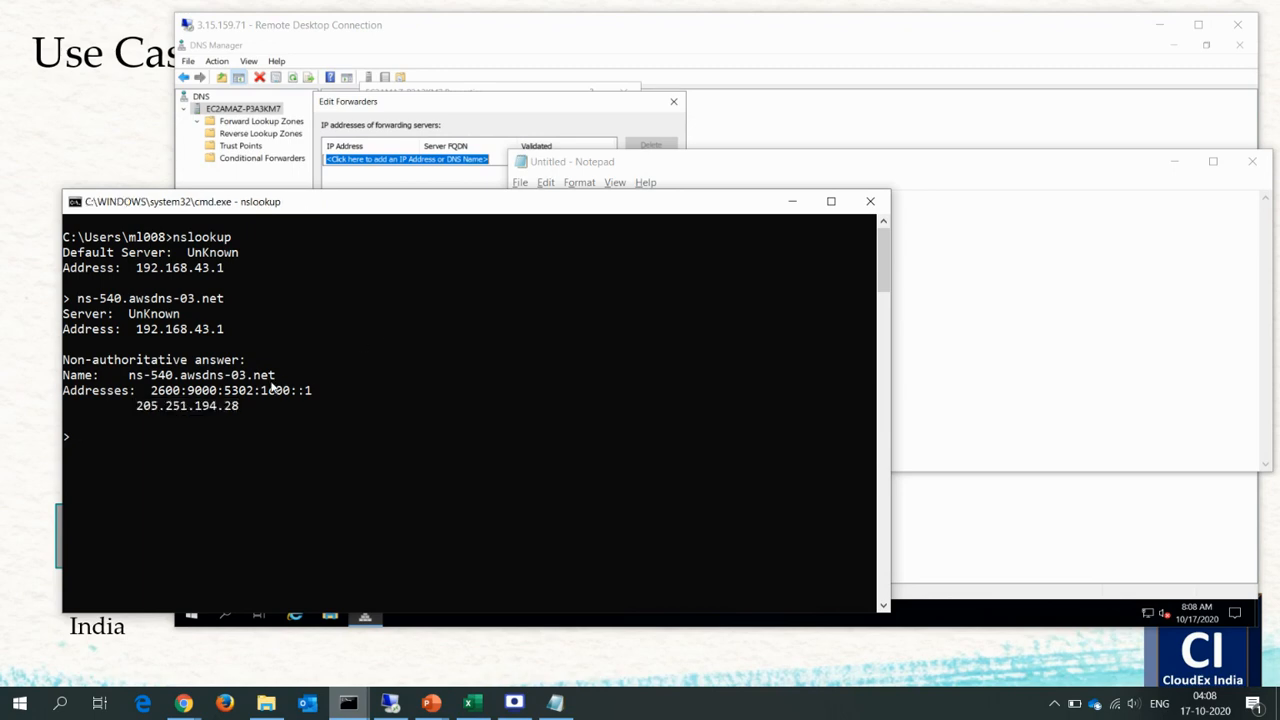
Add 205.251.194.28 as a forwarding server in the Remote Desktop session and confirm the forwarders list.
left_click(486, 116)
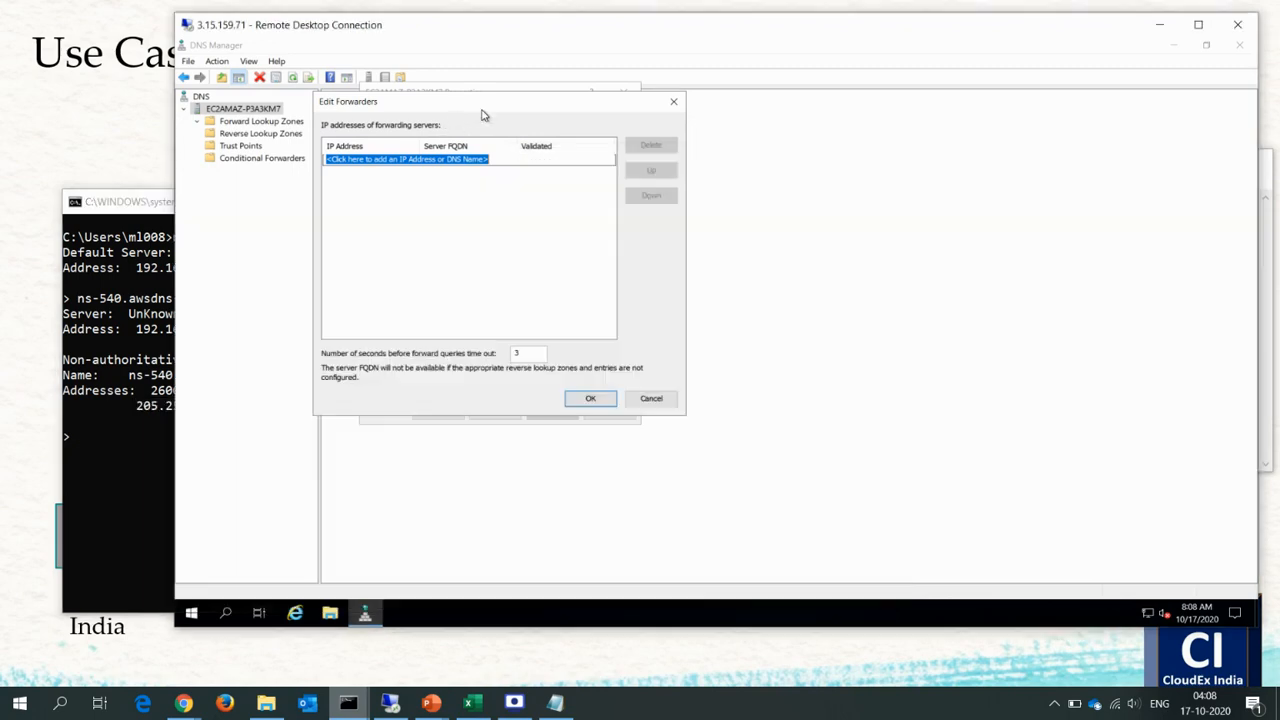
left_click(478, 160)
type("205.251.194.28")
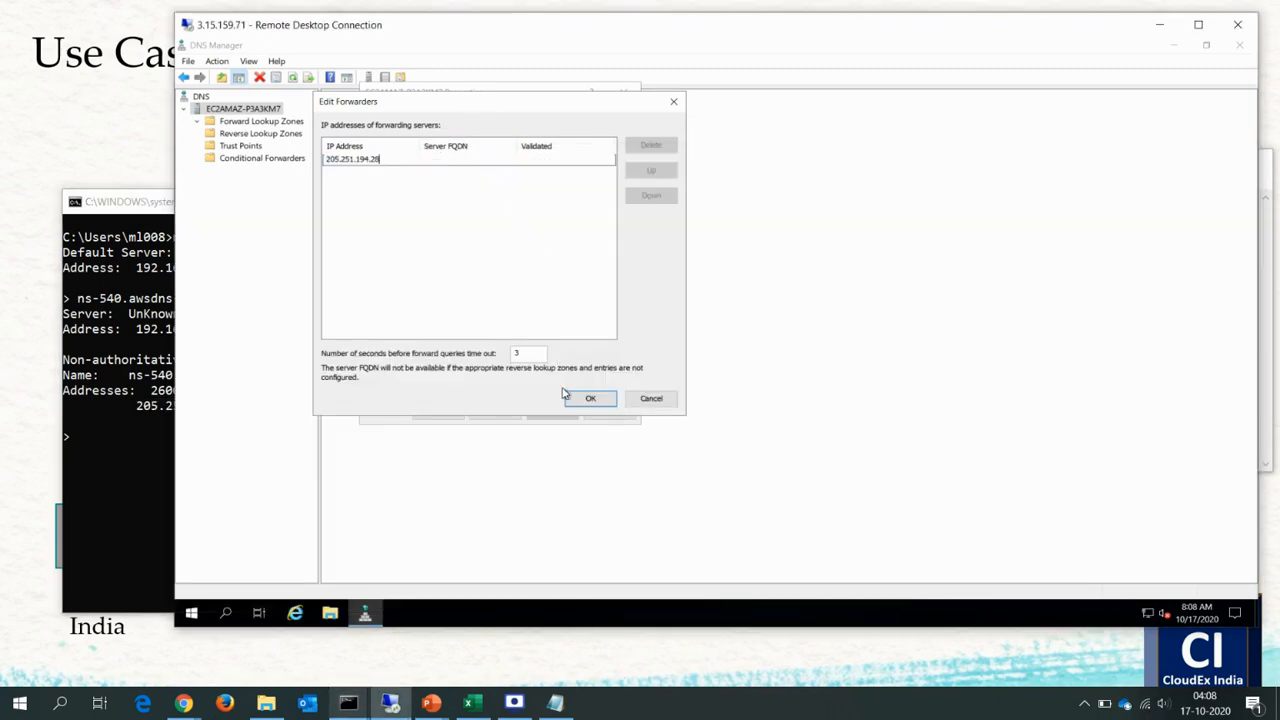
key("Return")
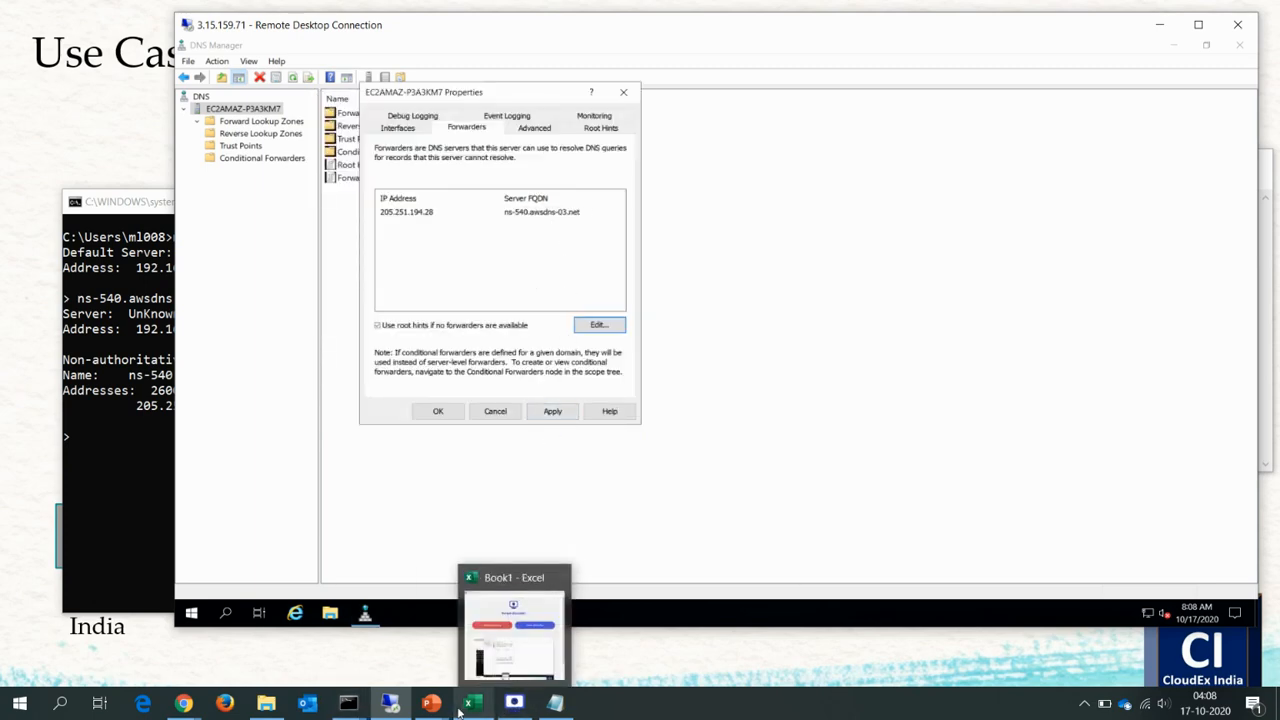
Bring up the Command Prompt nslookup session using server 3.15.159.71, and return to the Remote Desktop session to check the 205.251.194.28 forwarder entry.
mouse_move(348, 703)
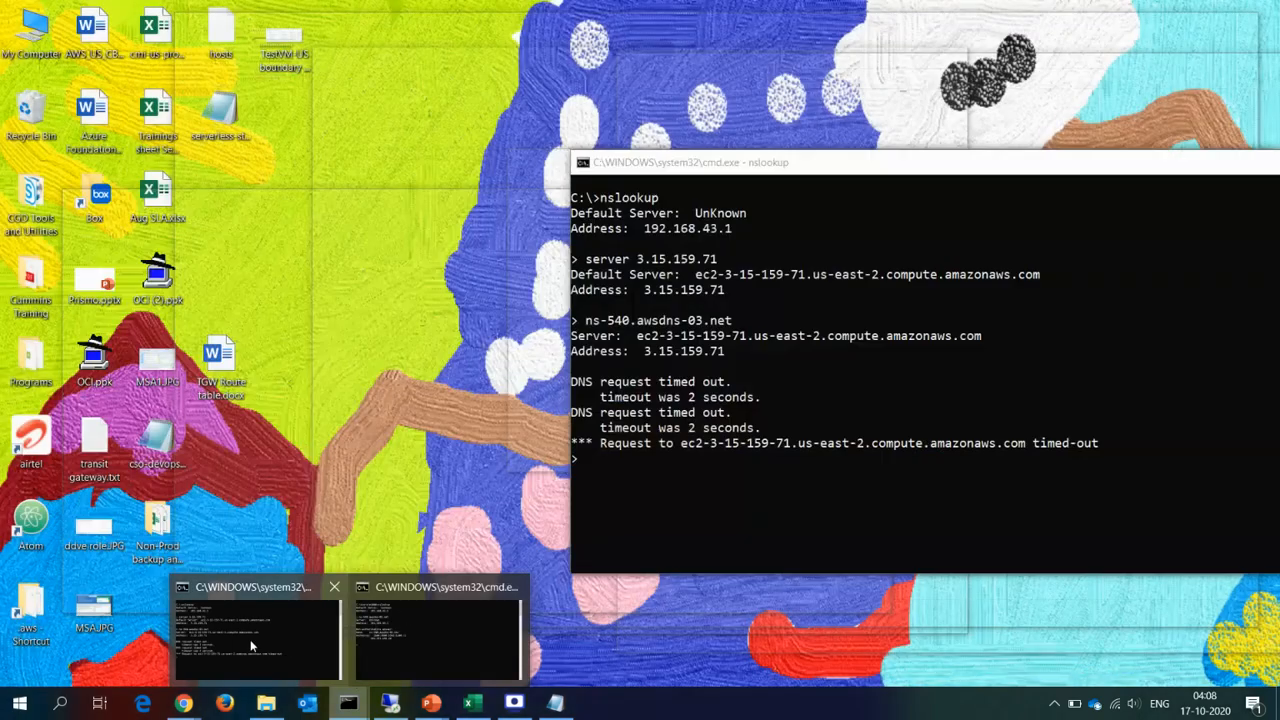
left_click(404, 610)
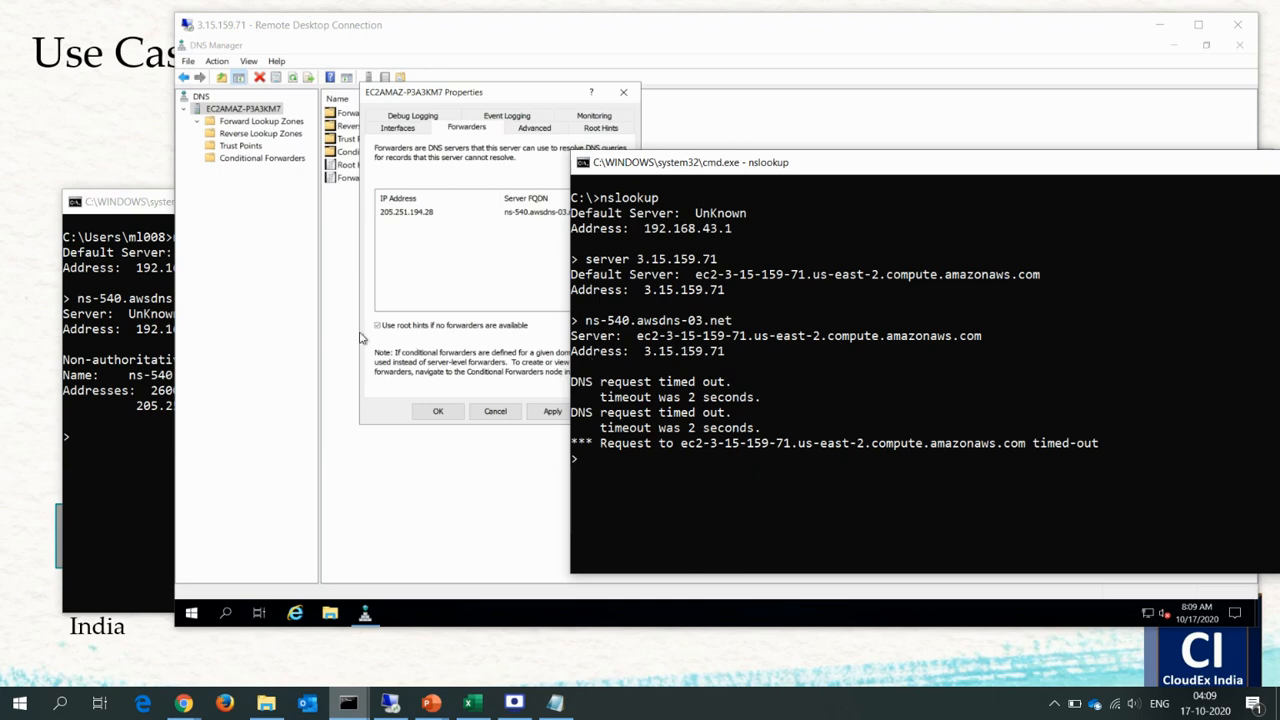
left_click(437, 257)
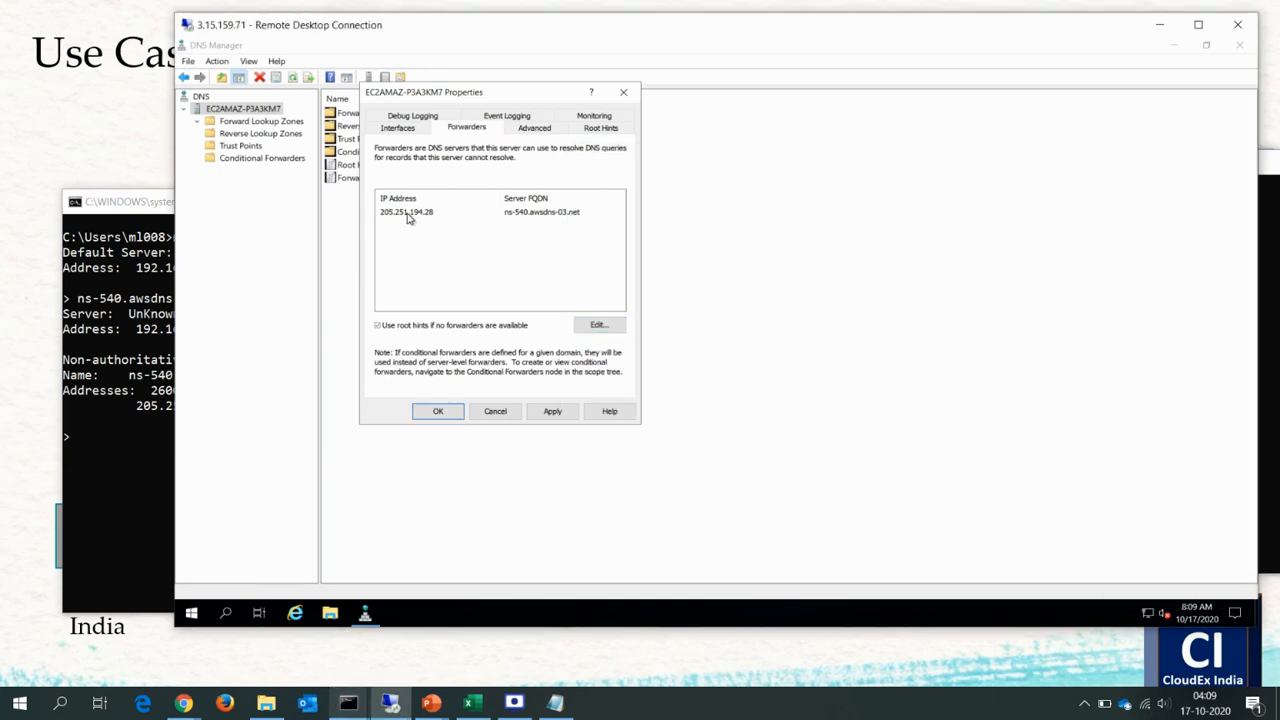
left_click(410, 214)
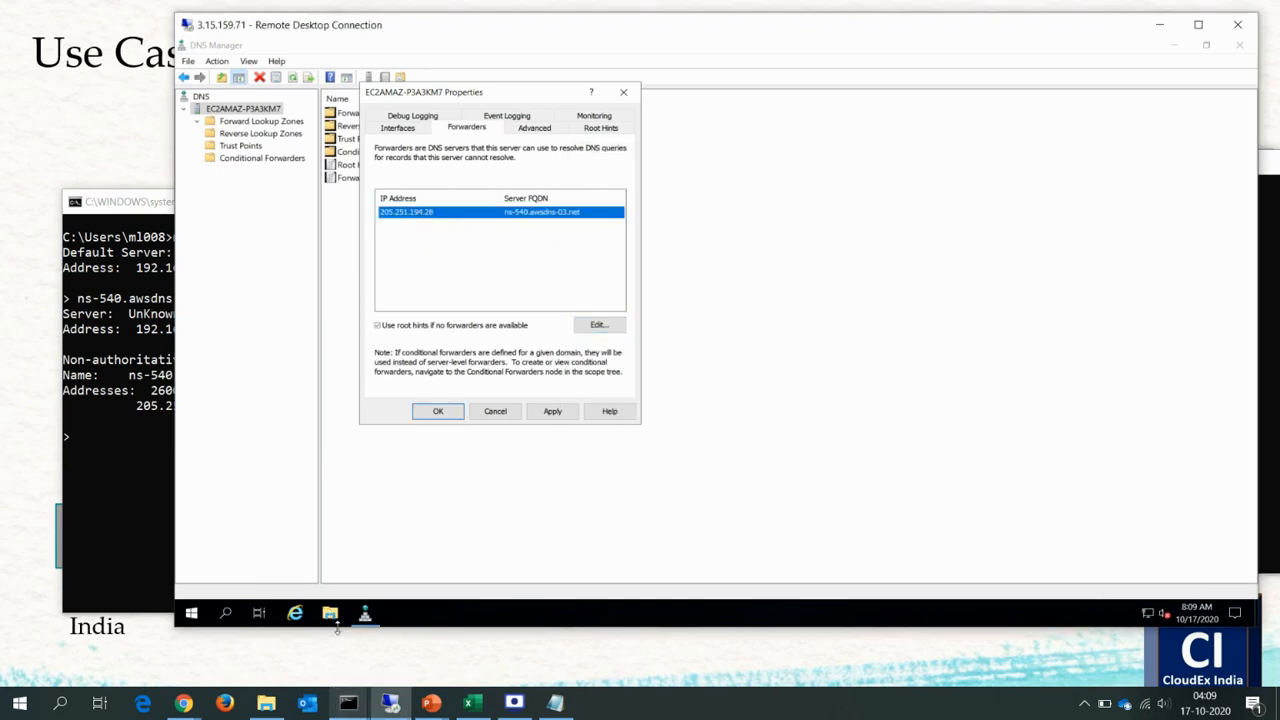
Switch to the Route 53 console in Chrome and review the name servers listed in the cloudexindia.com hosted zone details.
mouse_move(184, 703)
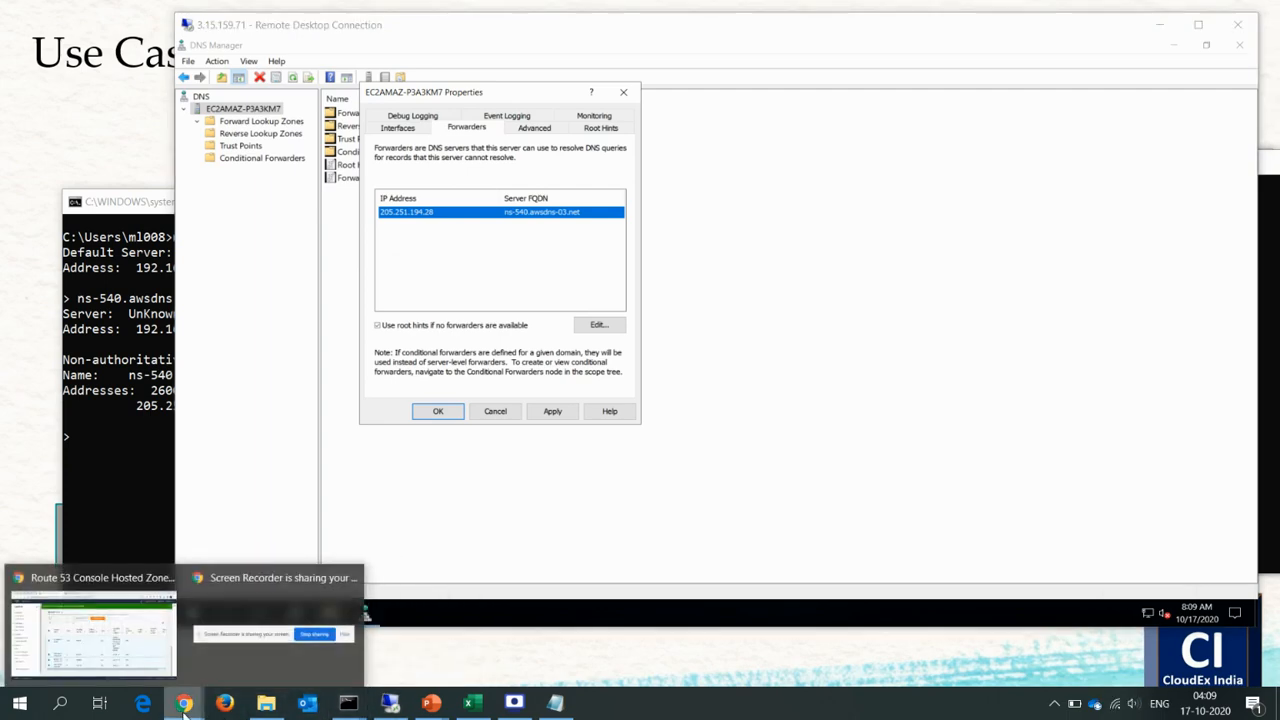
left_click(131, 643)
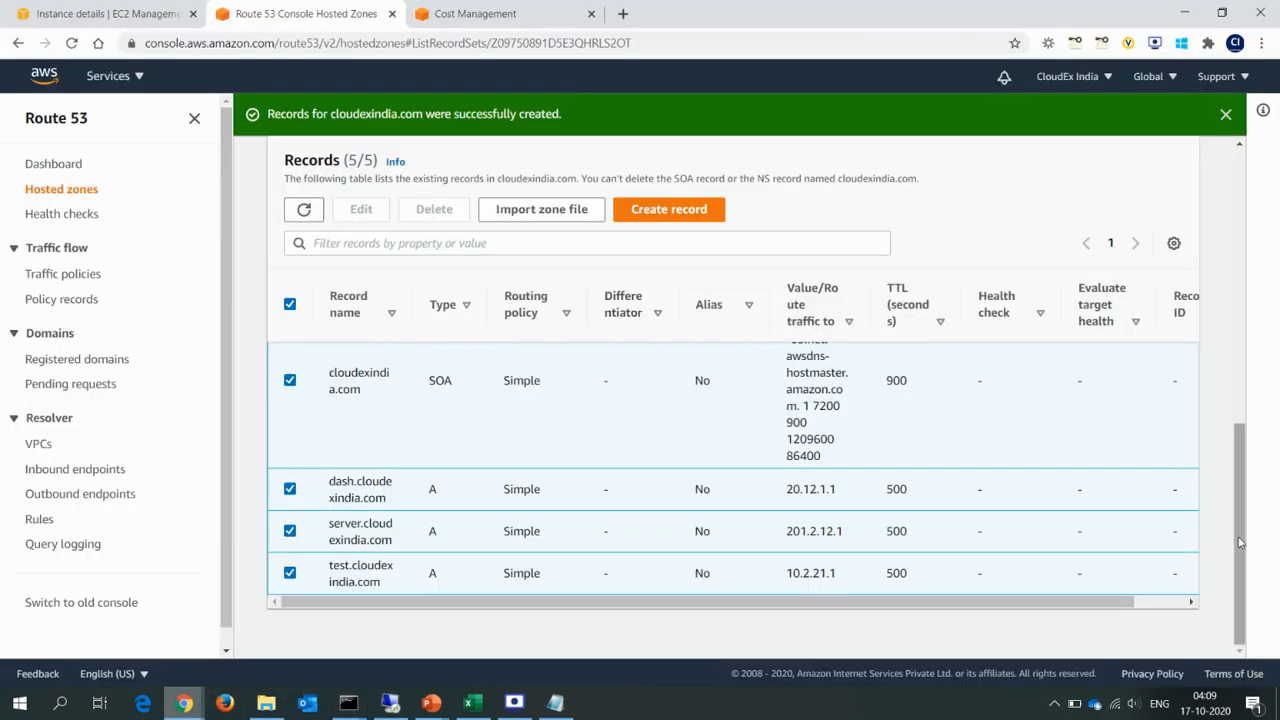
left_click_drag(1235, 529, 1237, 337)
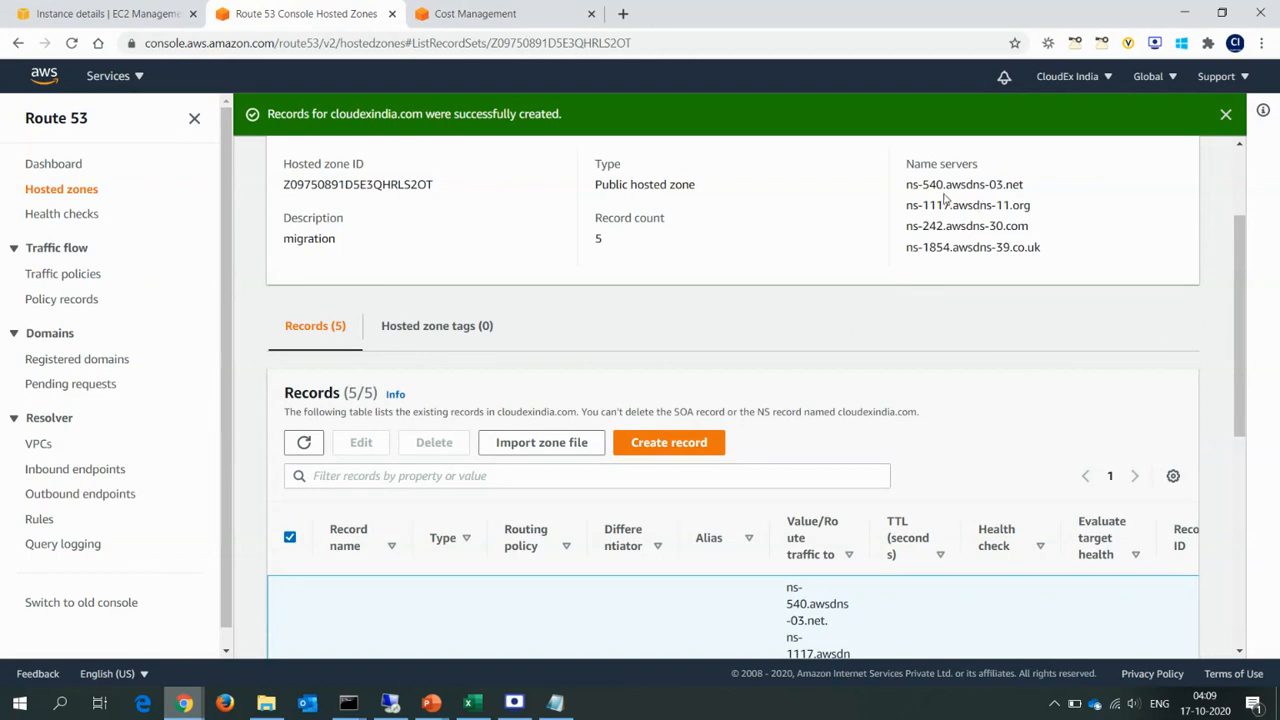
left_click_drag(910, 186, 1074, 257)
left_click(1076, 259)
Return to the Remote Desktop session, cancel the server properties, and open a new conditional forwarder for editing.
key("alt+Tab")
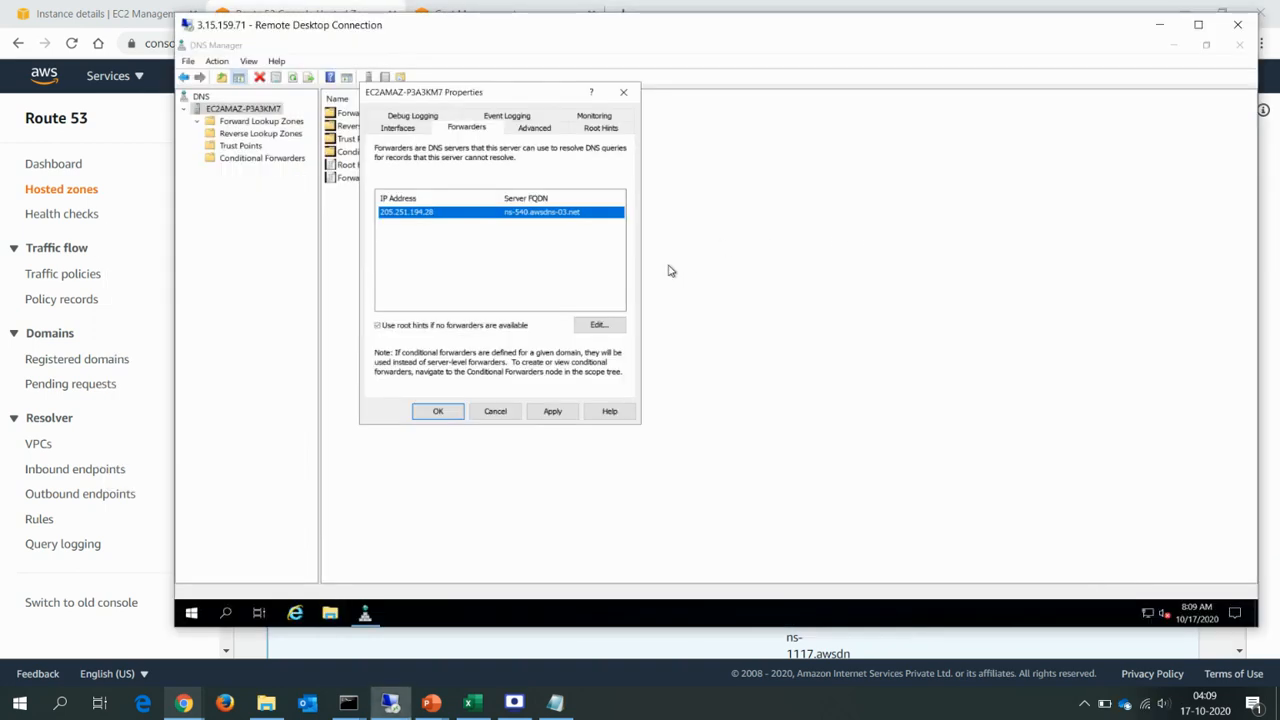
left_click(495, 411)
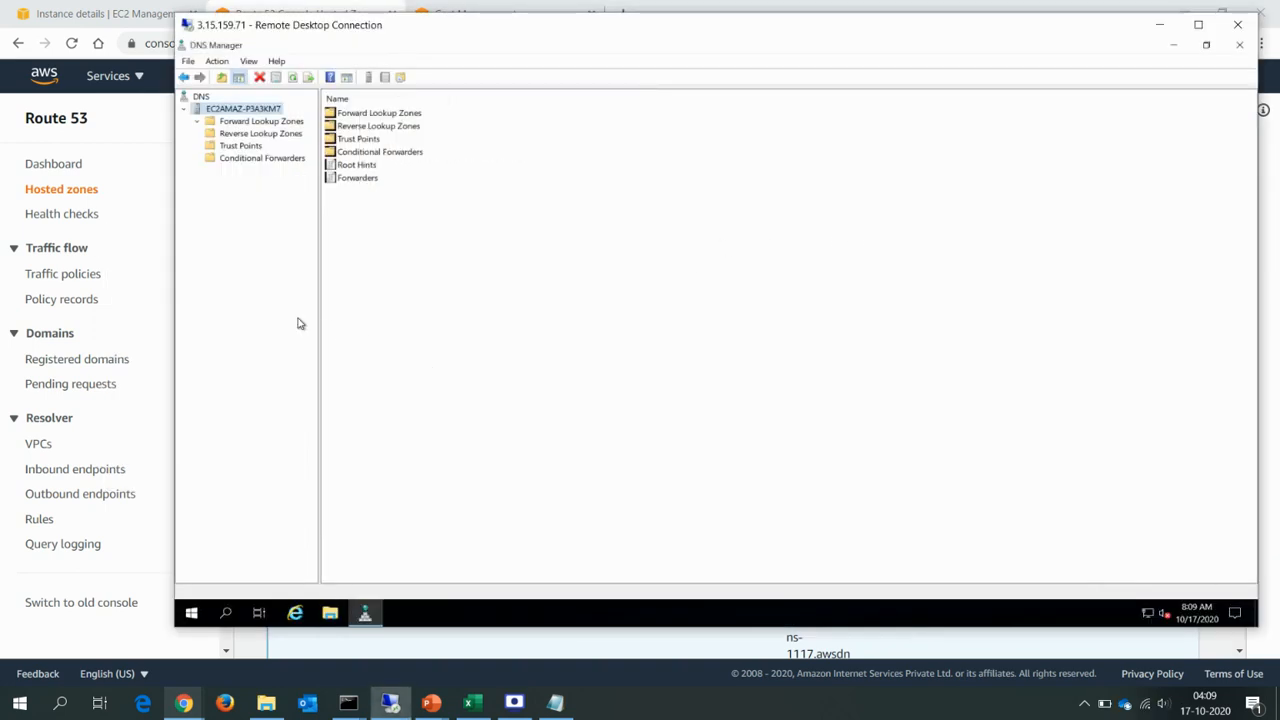
left_click(240, 160)
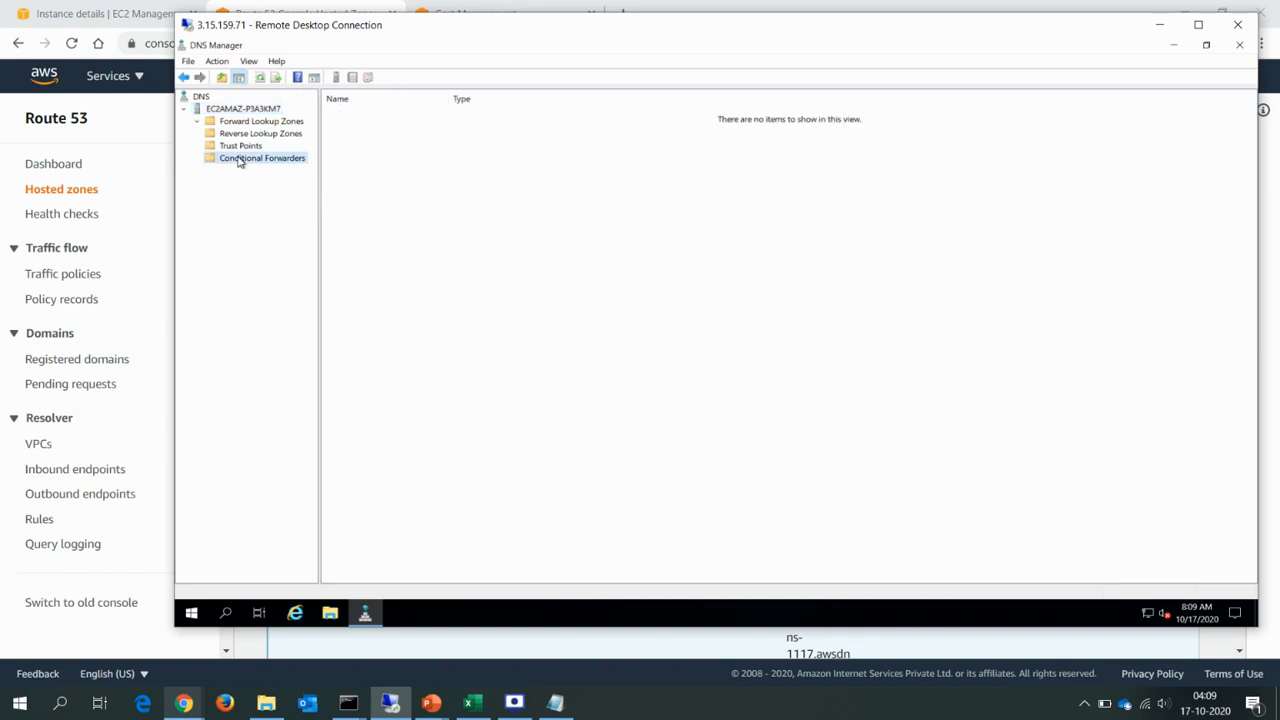
right_click(240, 162)
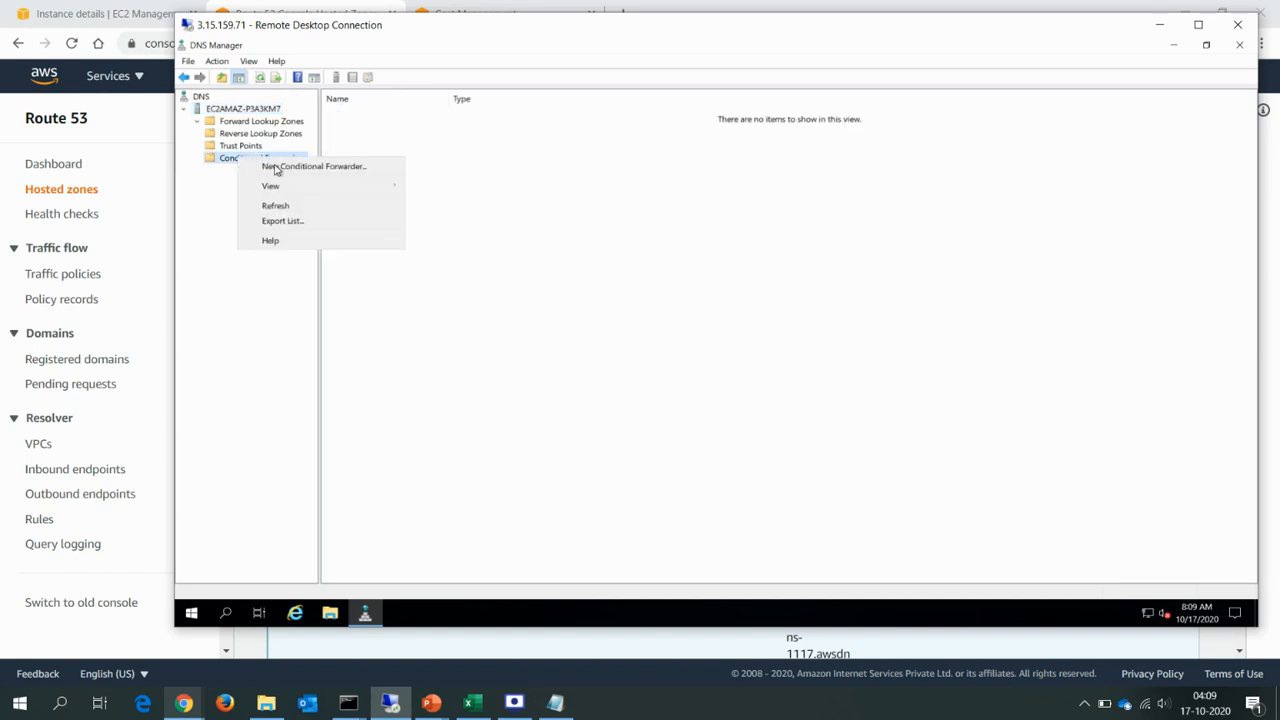
left_click(310, 169)
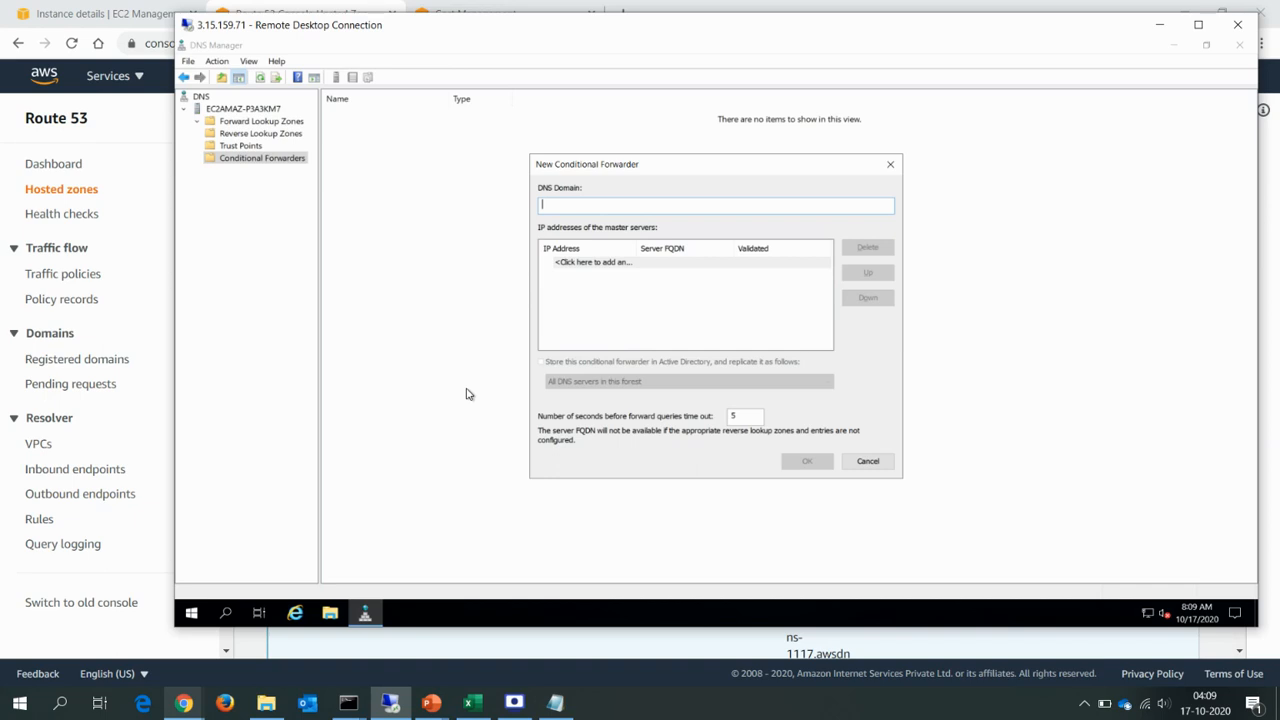
Switch to the PowerPoint slide show and ink a circled, ticked box beneath the title and a line from On-Prem DNS-1 to Cisco Umbrella.
mouse_move(431, 703)
left_click(483, 620)
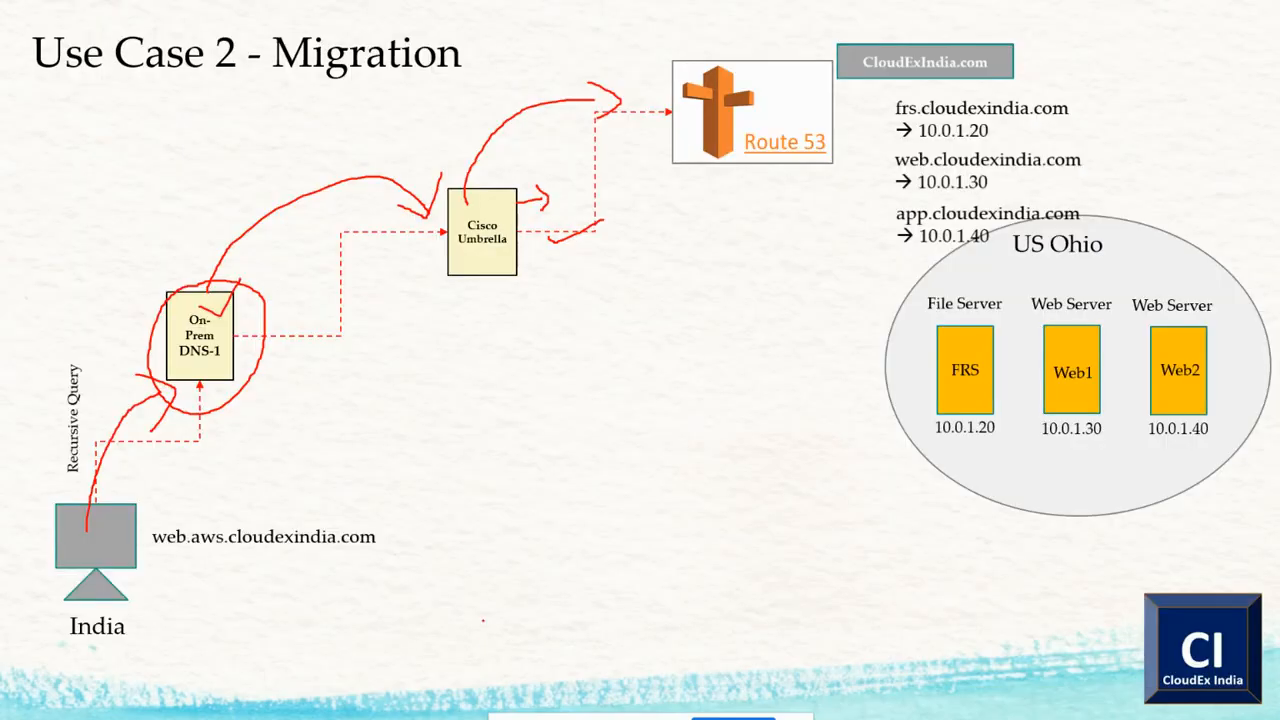
mouse_move(98, 118)
left_mouse_down()
mouse_move(98, 200)
mouse_move(146, 99)
mouse_move(130, 196)
mouse_move(98, 196)
left_mouse_up()
mouse_move(118, 66)
left_mouse_down()
mouse_move(58, 238)
mouse_move(134, 50)
mouse_move(74, 72)
left_mouse_up()
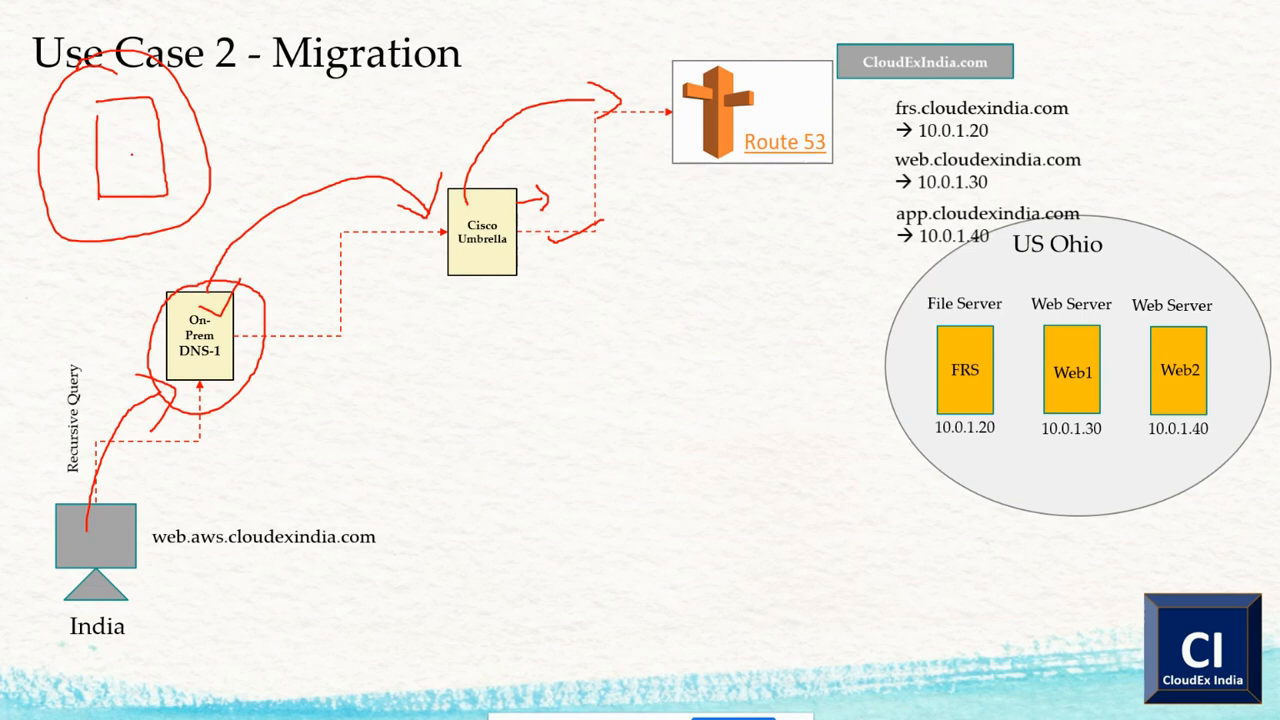
mouse_move(134, 146)
left_mouse_down()
mouse_move(148, 164)
mouse_move(170, 126)
left_mouse_up()
mouse_move(202, 322)
left_mouse_down()
mouse_move(310, 330)
mouse_move(470, 212)
left_mouse_up()
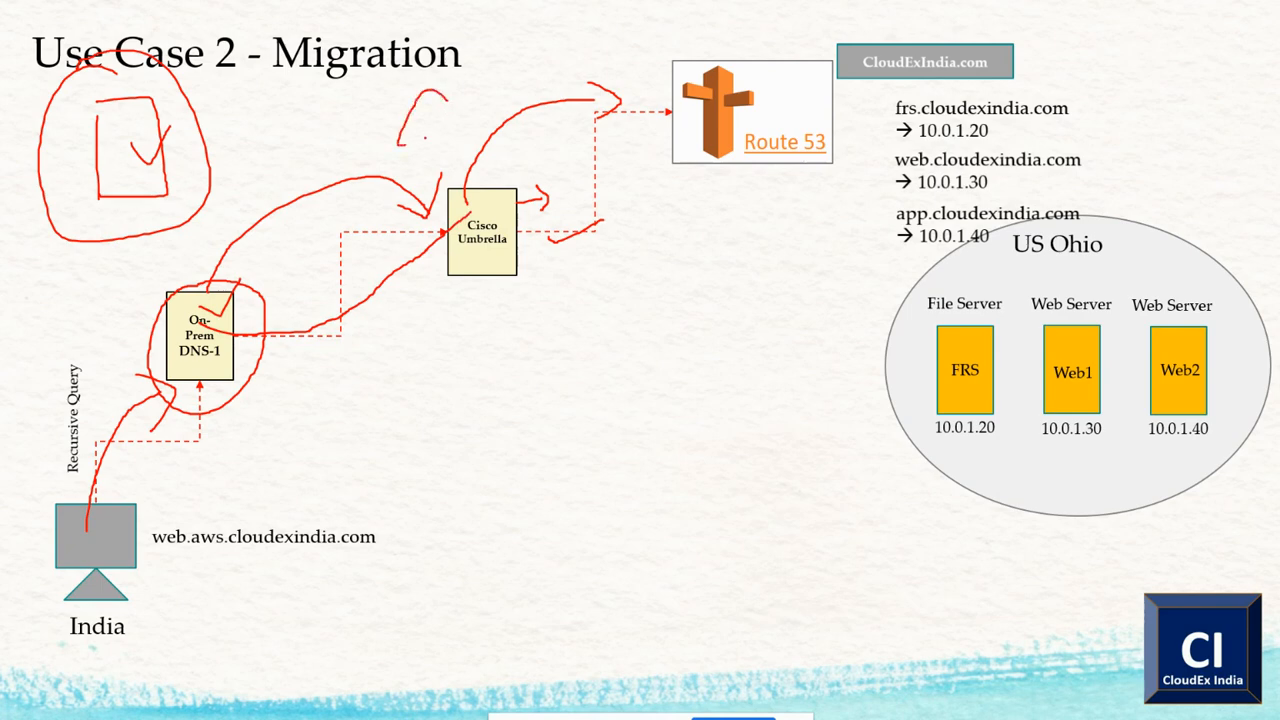